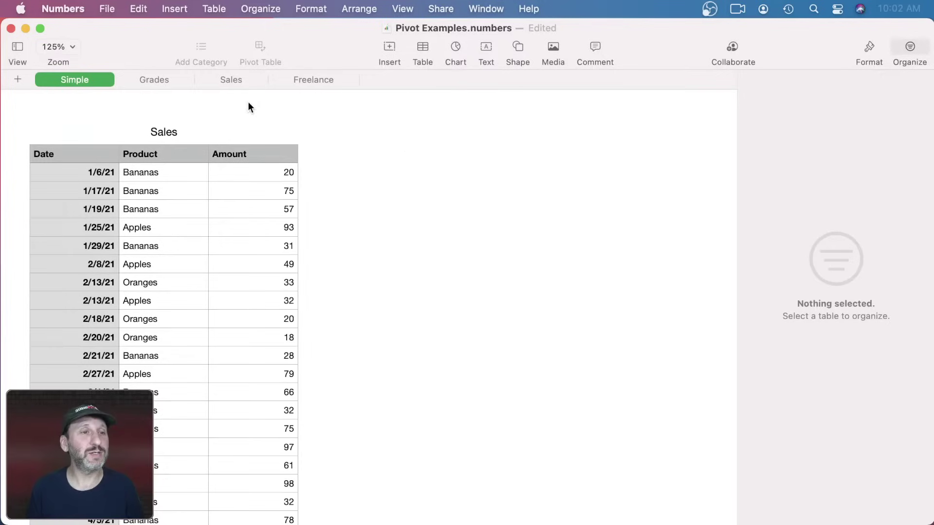
# Check the installed version of Numbers and close the version information.
pyautogui.click(63, 9)
pyautogui.click(73, 29)
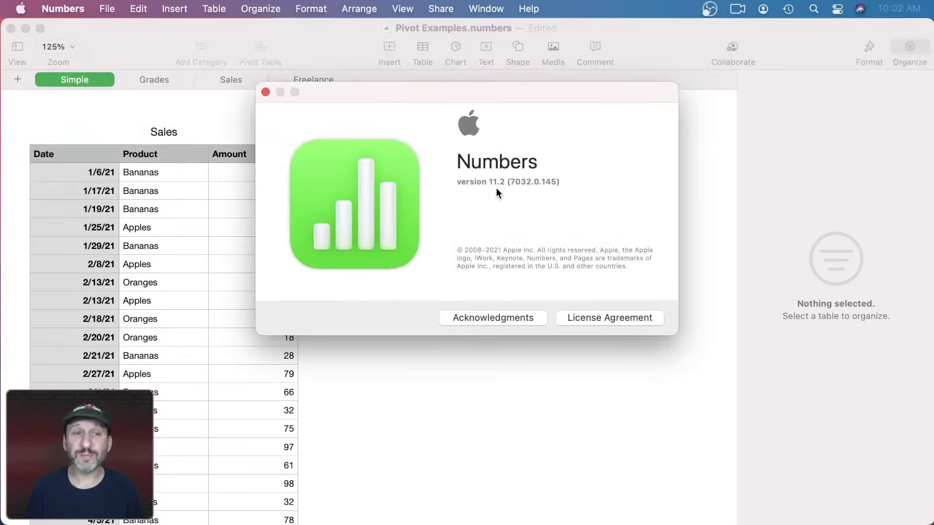
pyautogui.click(265, 92)
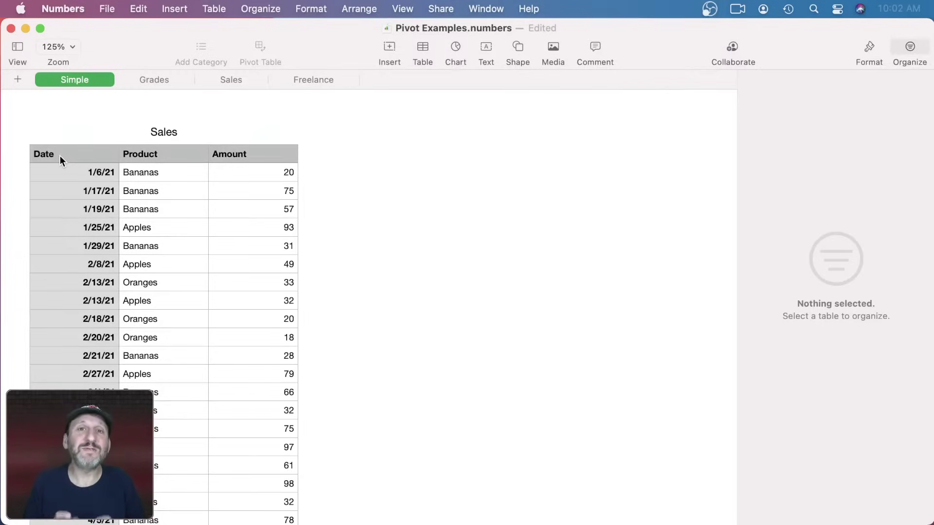
# Examine the Date, Product and Amount columns of the Sales table through its last row.
pyautogui.click(79, 176)
pyautogui.click(142, 176)
pyautogui.click(243, 176)
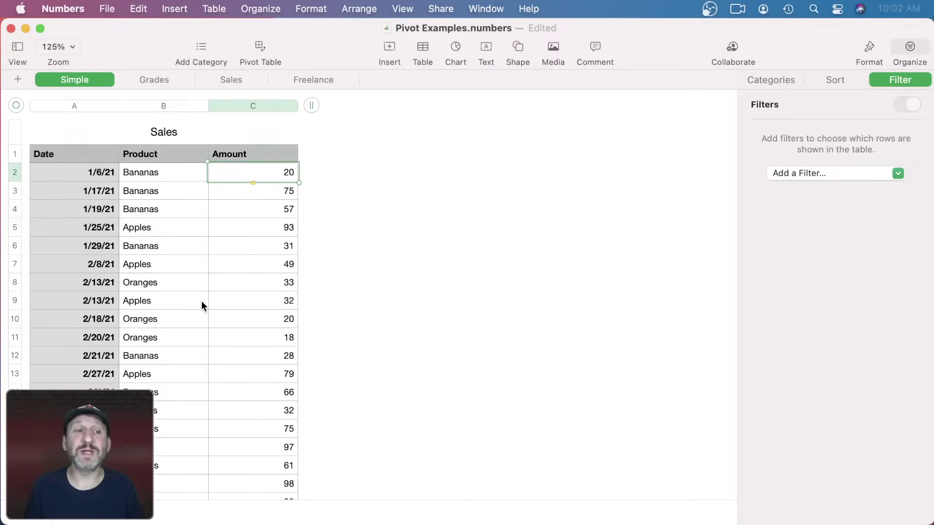
pyautogui.scroll(-10, 201, 301)
pyautogui.scroll(-8, 201, 302)
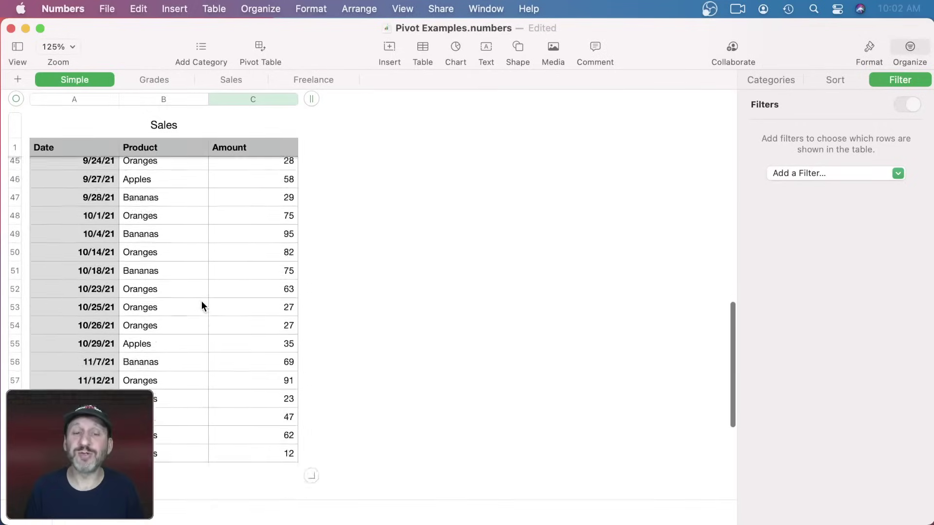
pyautogui.scroll(18, 202, 301)
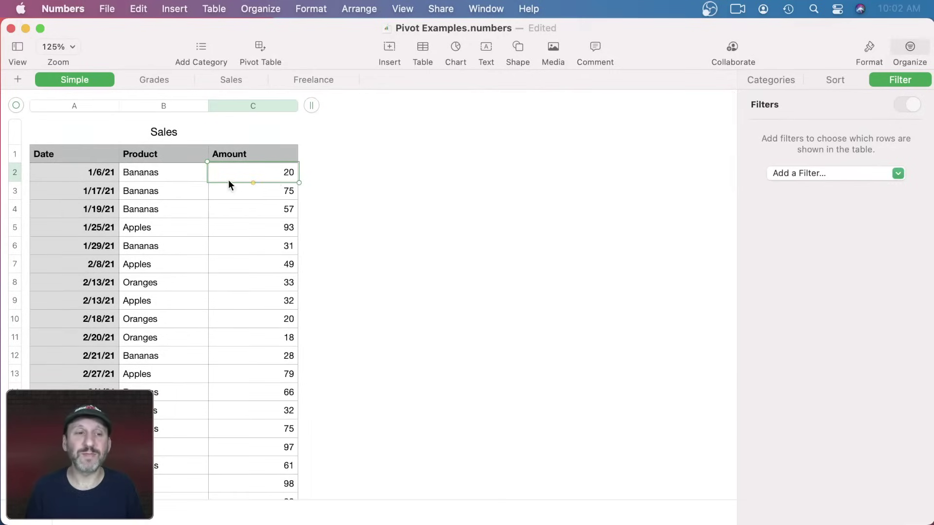
pyautogui.click(101, 174)
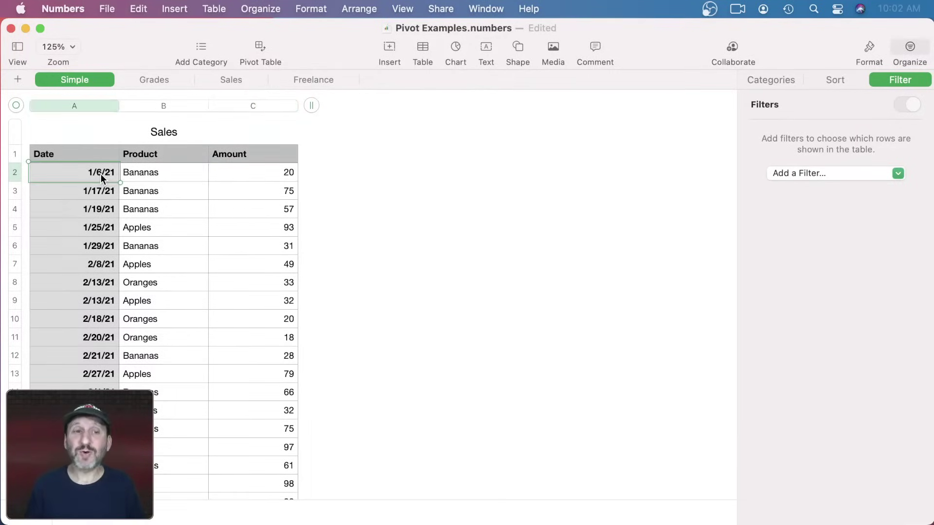
pyautogui.scroll(-10, 188, 292)
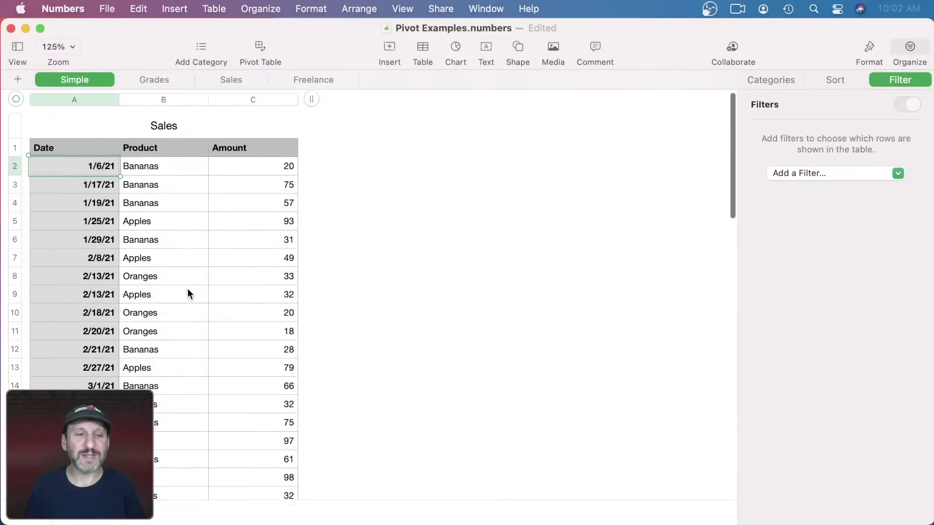
pyautogui.scroll(10, 189, 292)
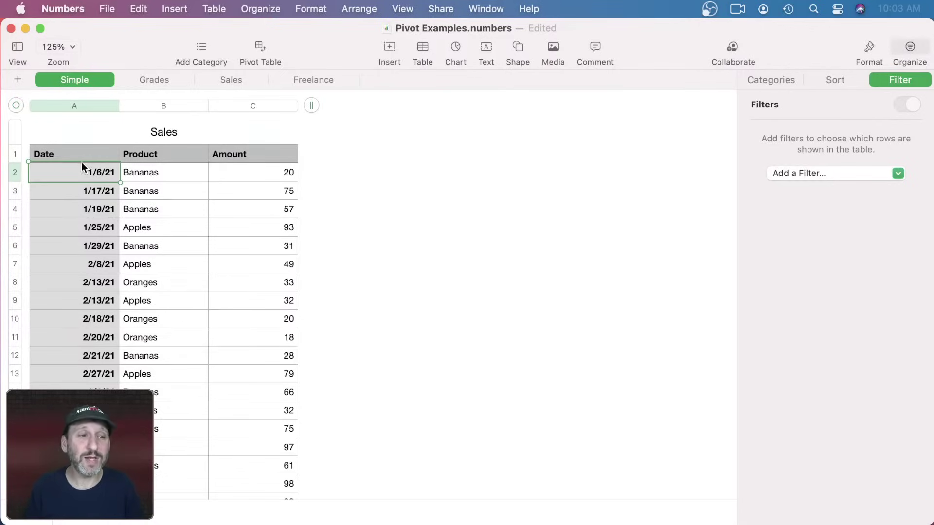
# Create a pivot table from the Sales table on the current sheet.
pyautogui.click(144, 189)
pyautogui.click(131, 263)
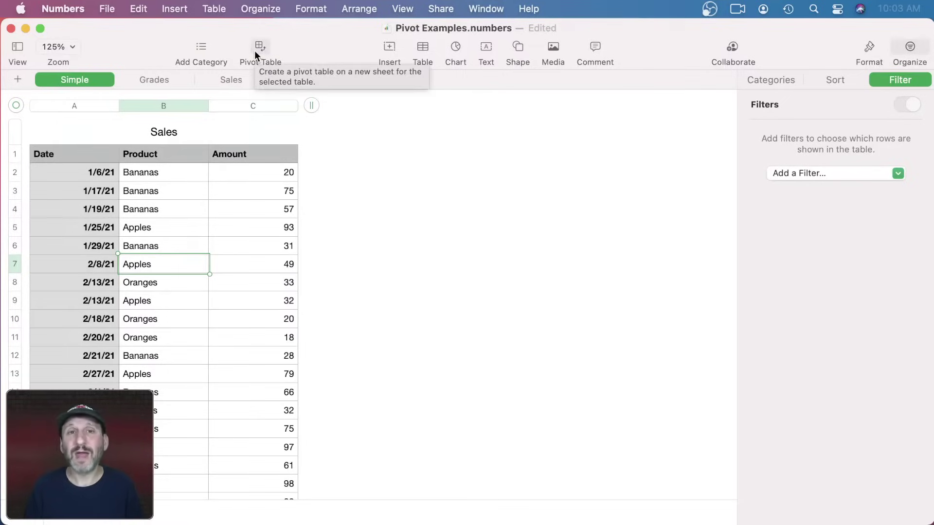
pyautogui.click(266, 7)
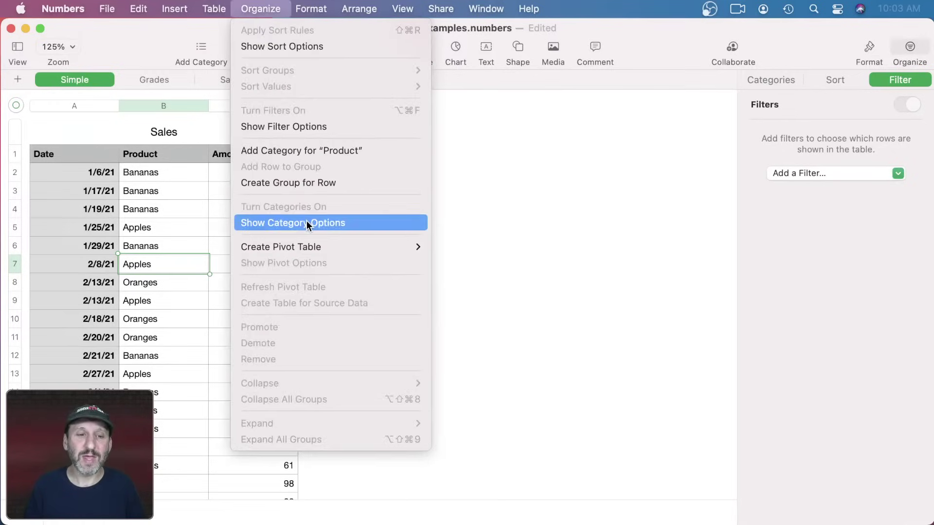
pyautogui.moveTo(303, 246)
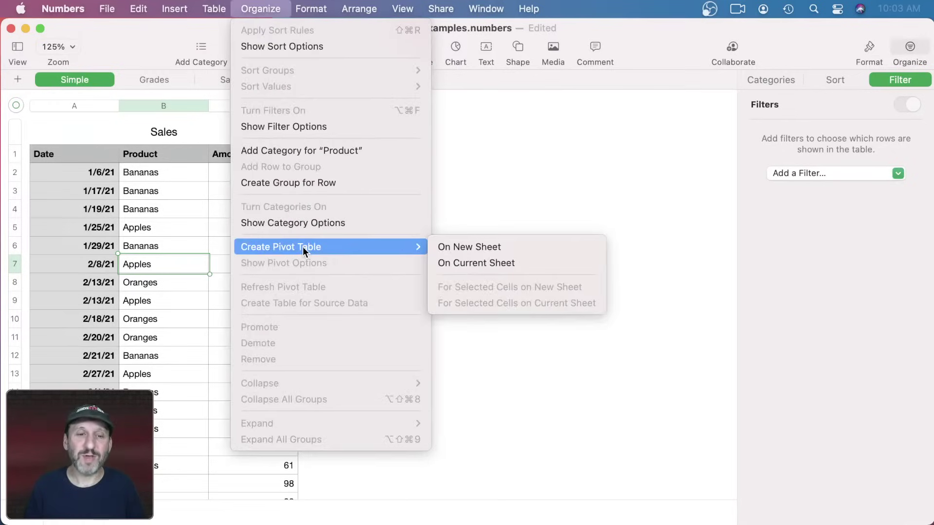
pyautogui.click(476, 257)
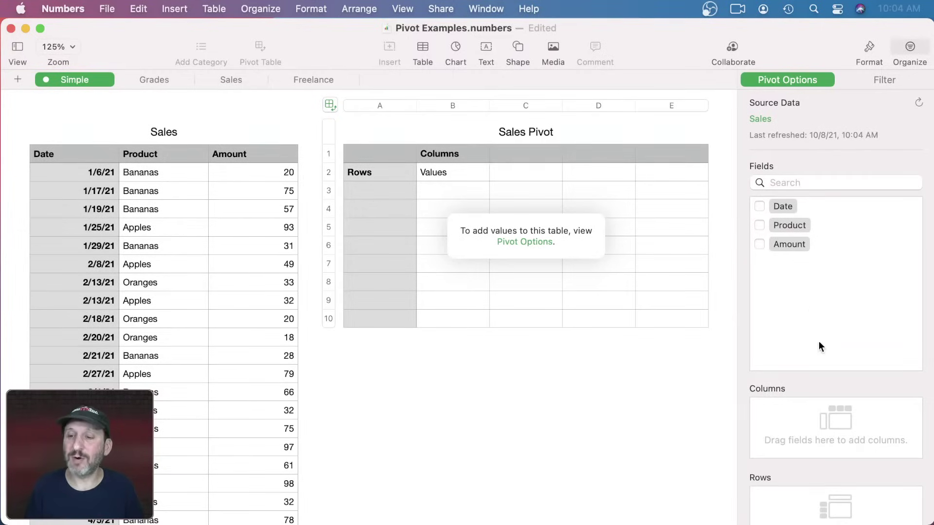
# Add the Product field to the pivot table's rows and the Amount field to its values.
pyautogui.scroll(-5, 803, 382)
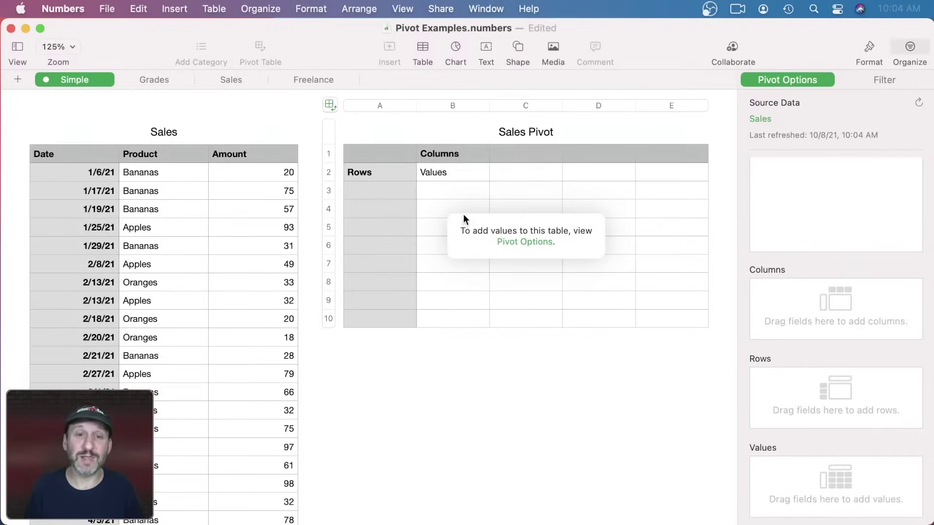
pyautogui.scroll(5, 802, 321)
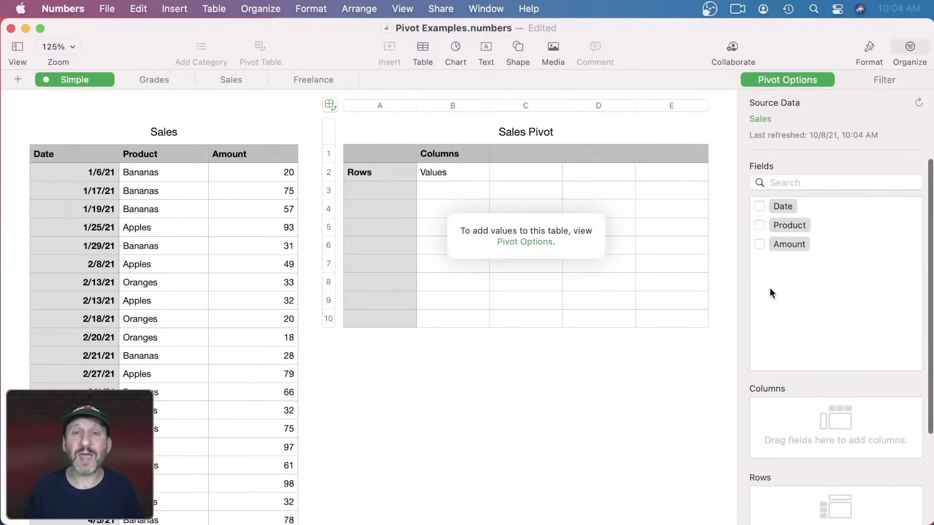
pyautogui.click(759, 225)
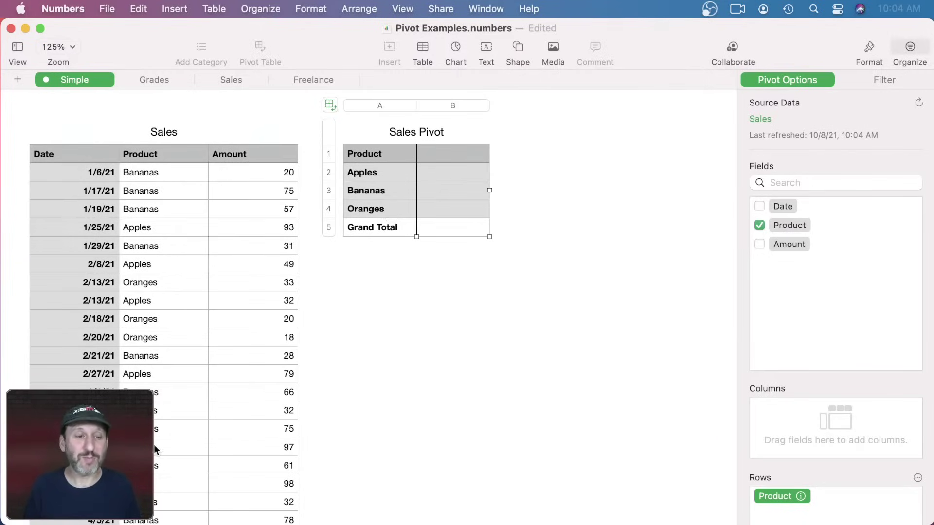
pyautogui.scroll(-15, 154, 181)
pyautogui.scroll(-5, 153, 181)
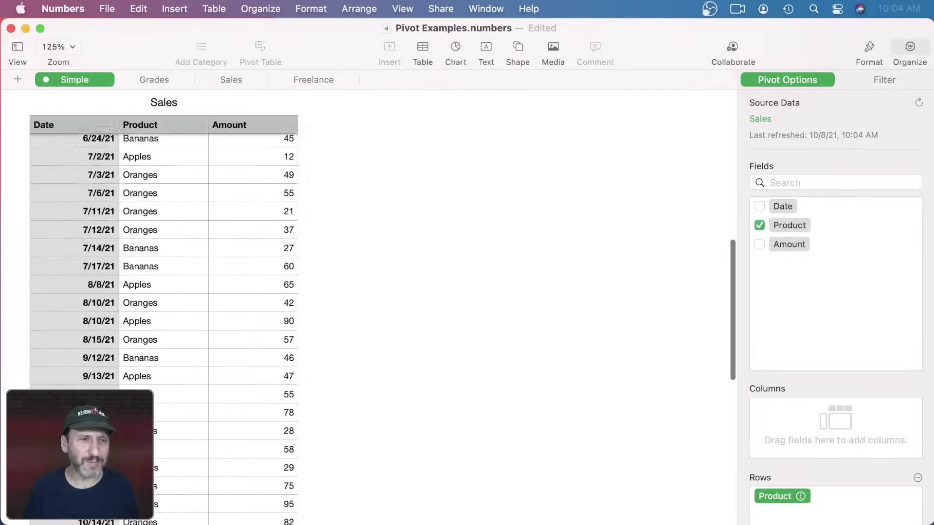
pyautogui.scroll(15, 154, 180)
pyautogui.scroll(2, 154, 181)
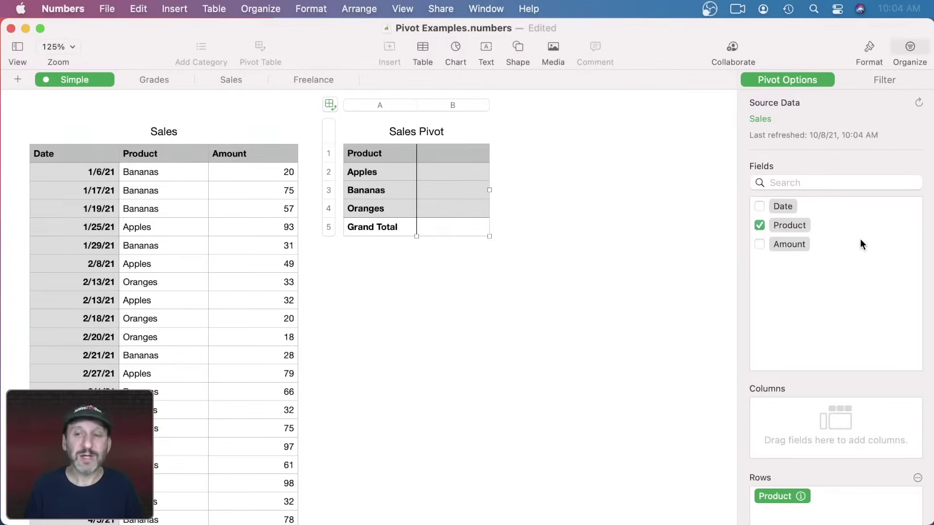
pyautogui.click(759, 243)
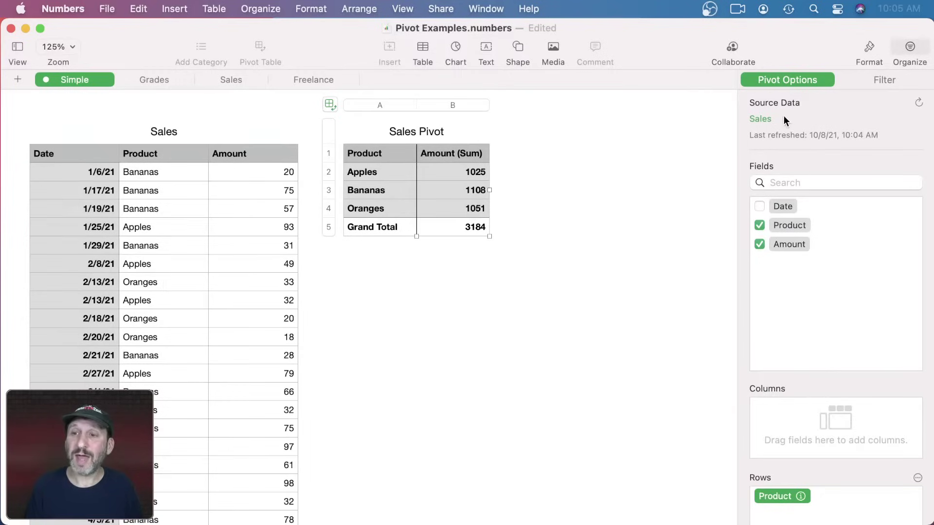
# Try summarizing the pivot table's Amount values by Average and by Count (All).
pyautogui.scroll(-5, 744, 384)
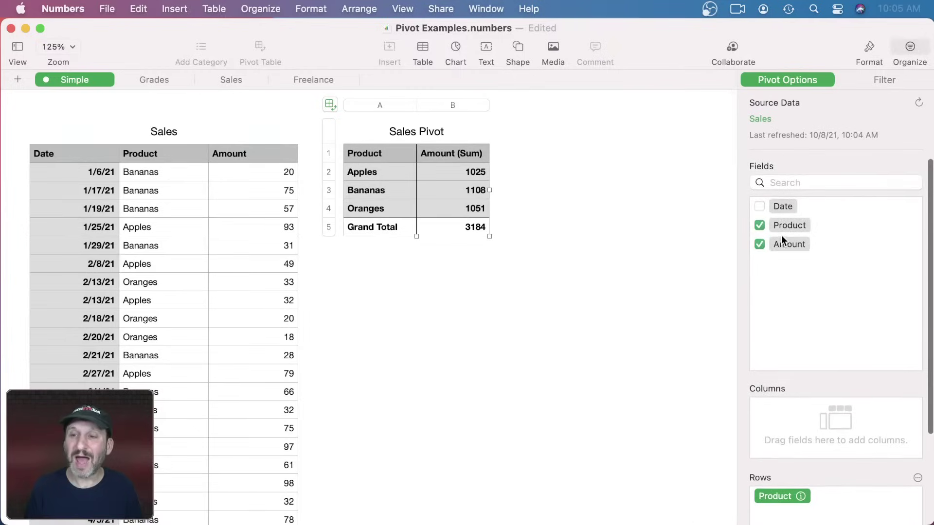
pyautogui.moveTo(792, 249); pyautogui.dragTo(777, 209)
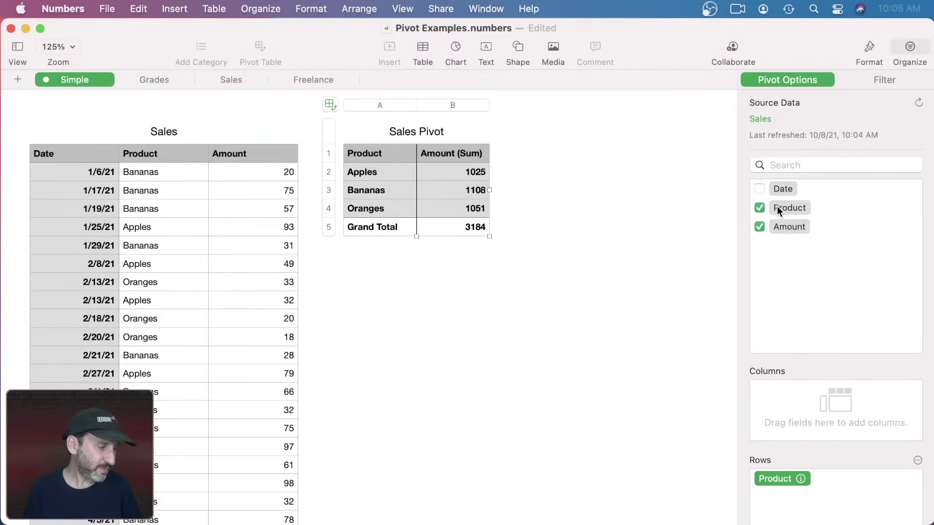
pyautogui.scroll(-1, 719, 411)
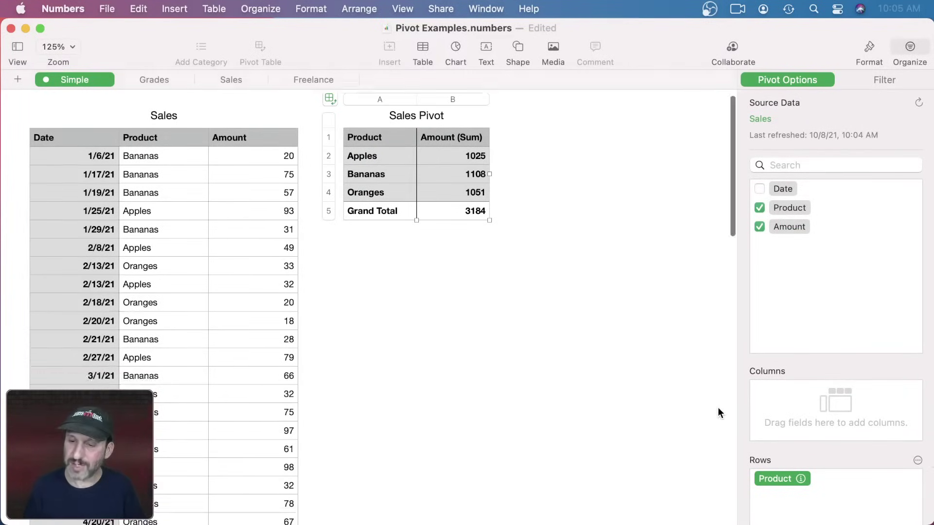
pyautogui.scroll(1, 724, 415)
pyautogui.scroll(-5, 824, 444)
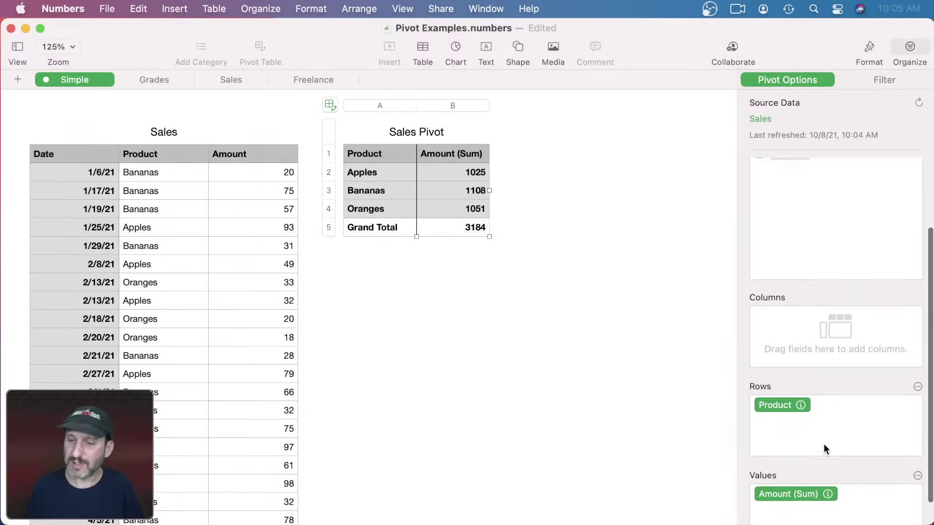
pyautogui.scroll(-2, 824, 443)
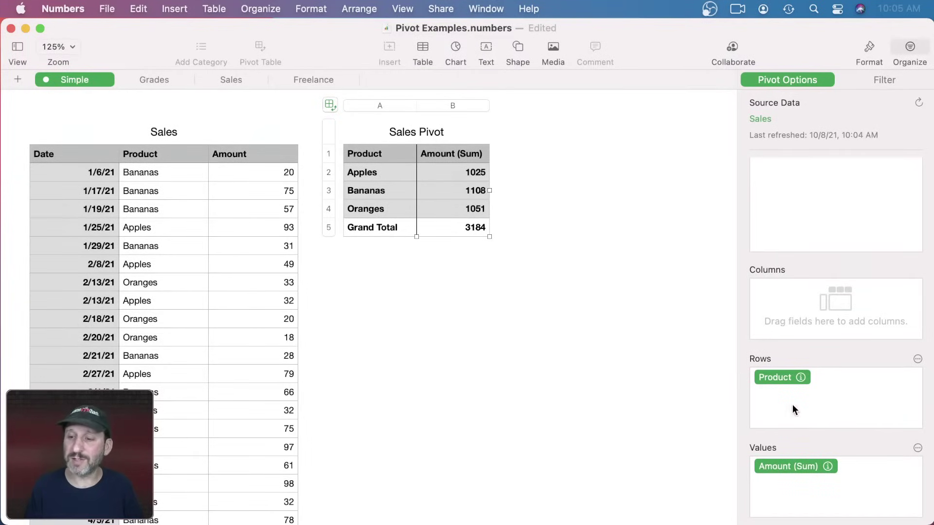
pyautogui.click(828, 466)
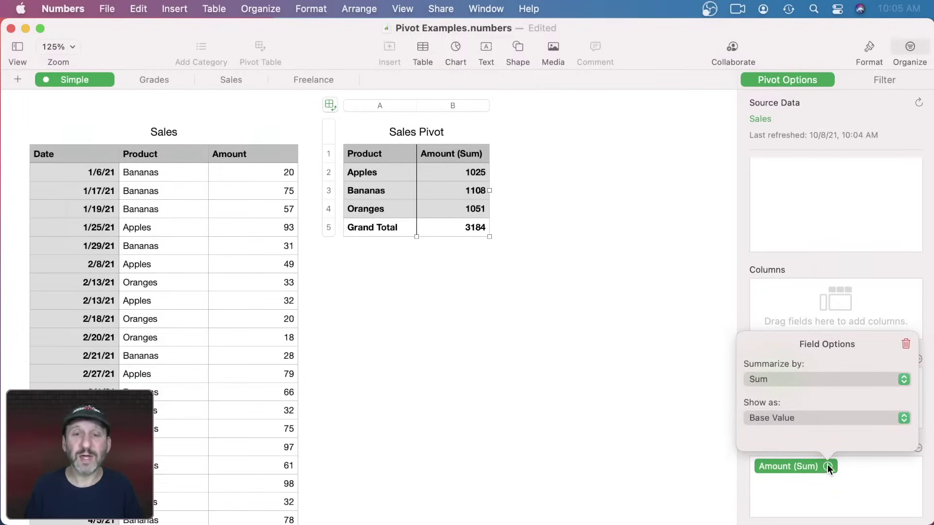
pyautogui.click(769, 380)
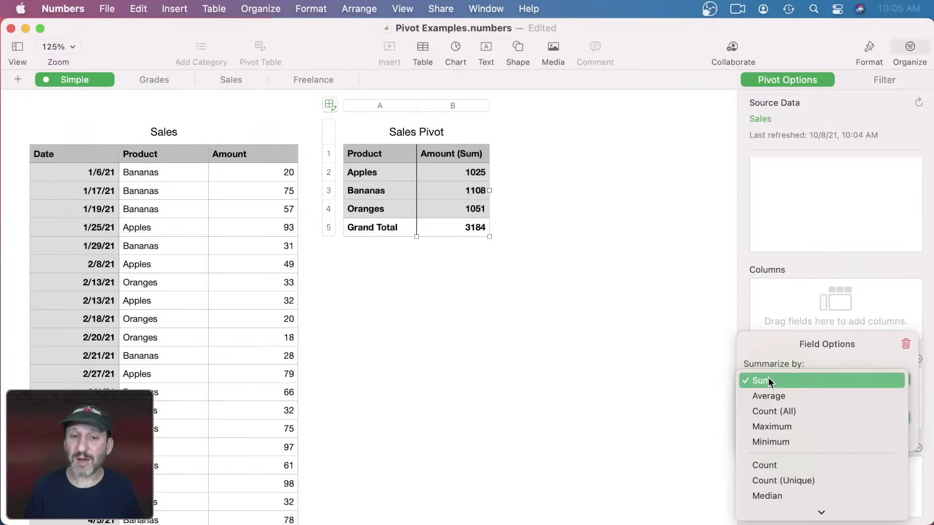
pyautogui.click(772, 393)
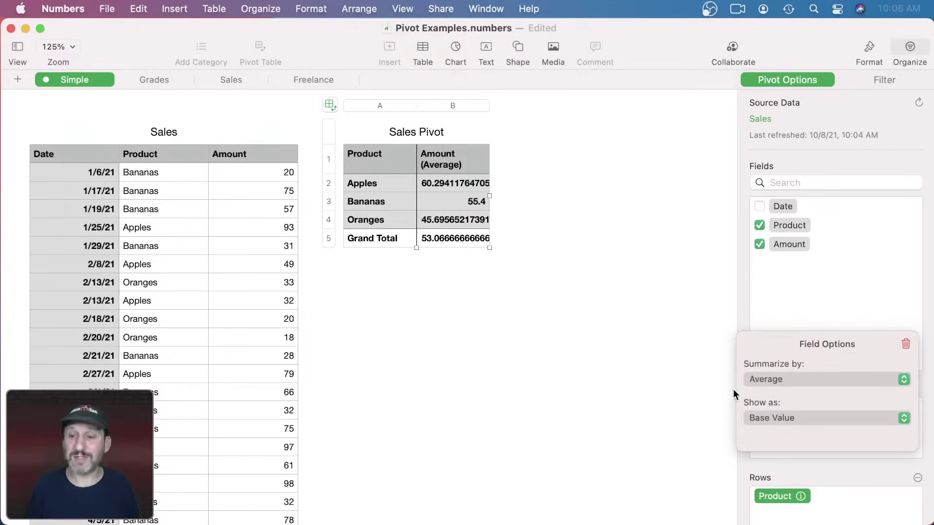
pyautogui.click(789, 384)
pyautogui.click(789, 394)
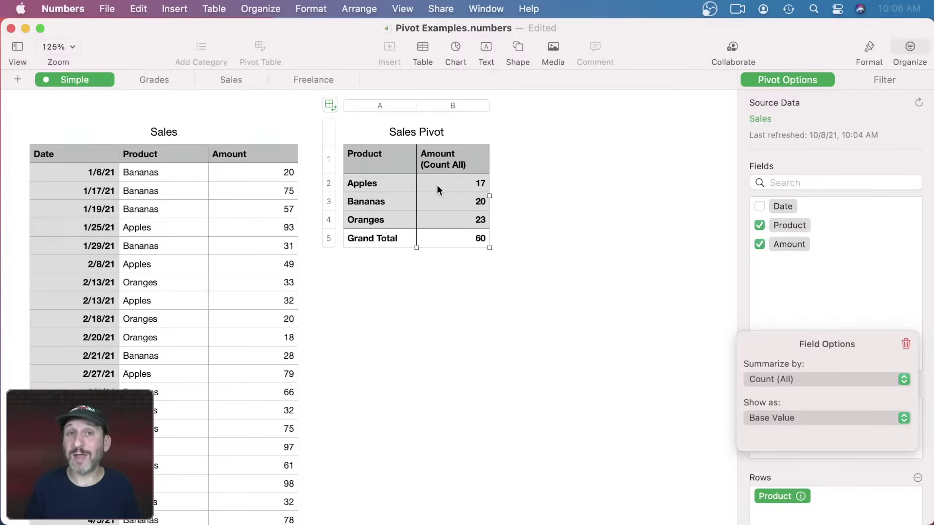
# Show the pivot table's Amount values as % of Grand Total and summarize them by Sum.
pyautogui.click(785, 417)
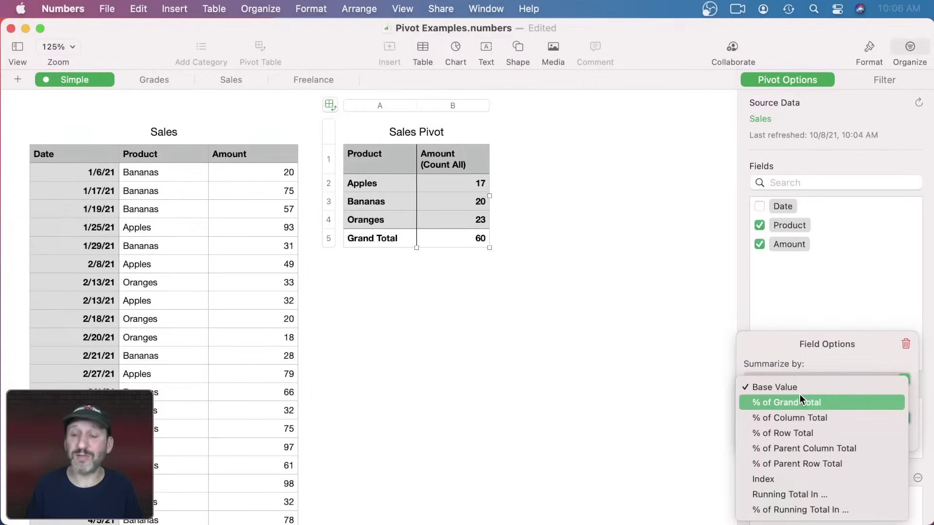
pyautogui.click(801, 402)
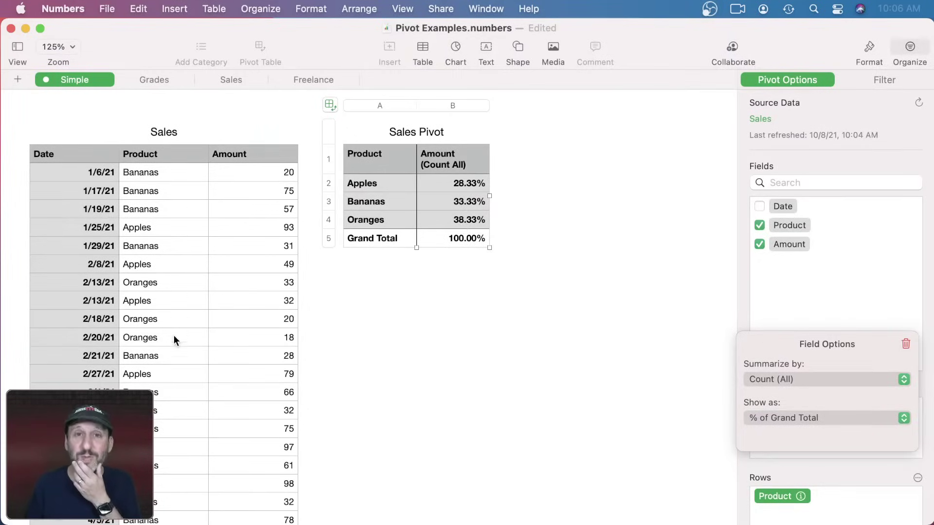
pyautogui.click(788, 380)
pyautogui.click(780, 351)
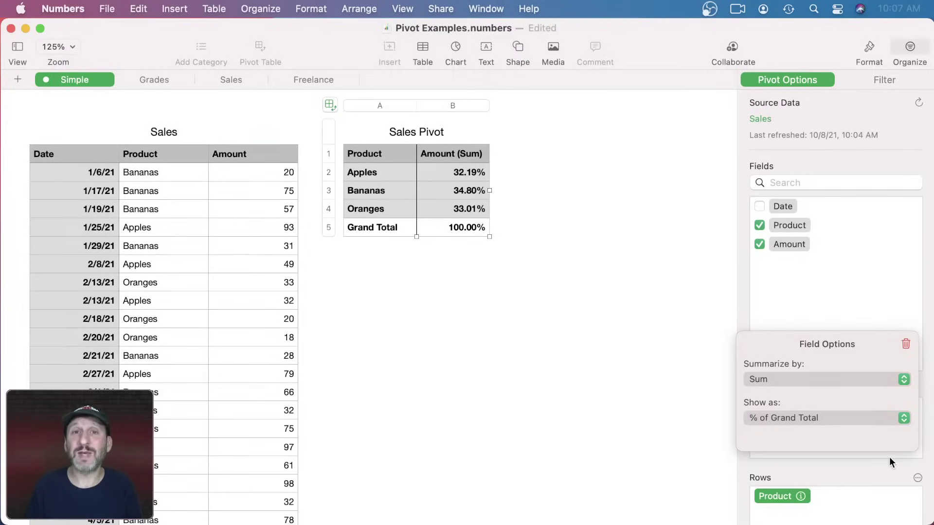
pyautogui.click(799, 319)
# Review the Amount field's summary options and the fields assigned to the pivot table's Columns, Rows and Values.
pyautogui.scroll(-5, 805, 474)
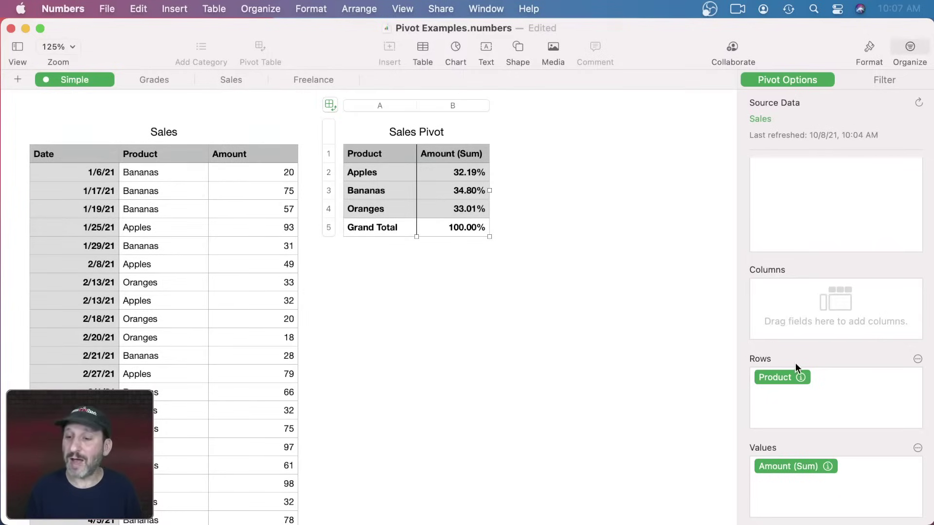
pyautogui.click(827, 466)
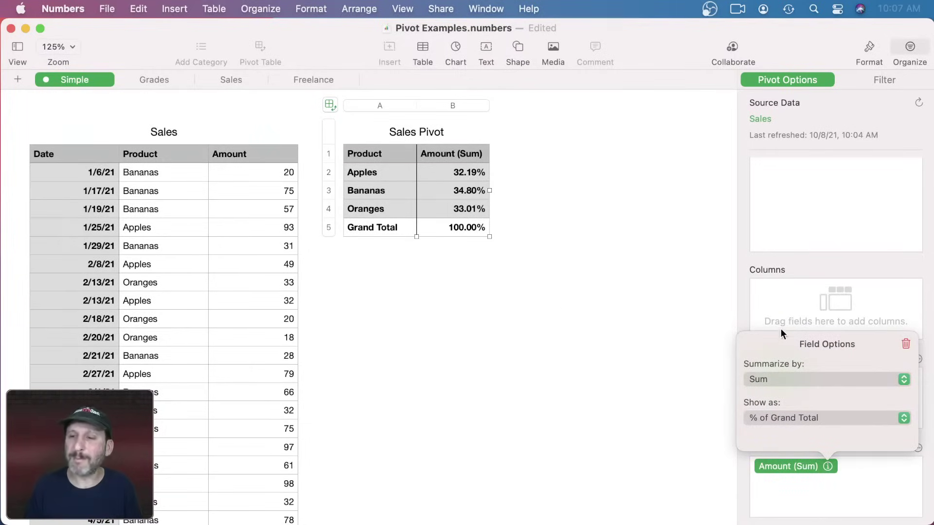
pyautogui.click(780, 264)
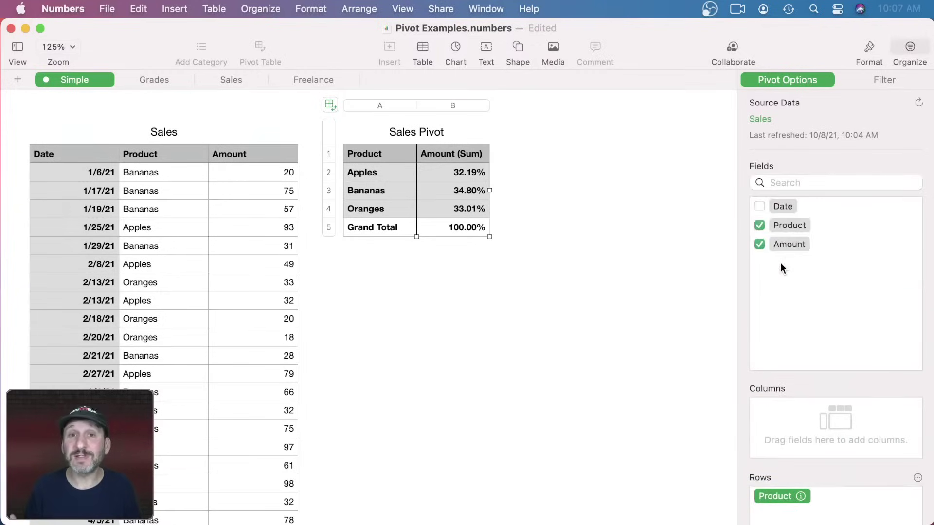
pyautogui.scroll(-1, 805, 403)
pyautogui.scroll(-3, 806, 404)
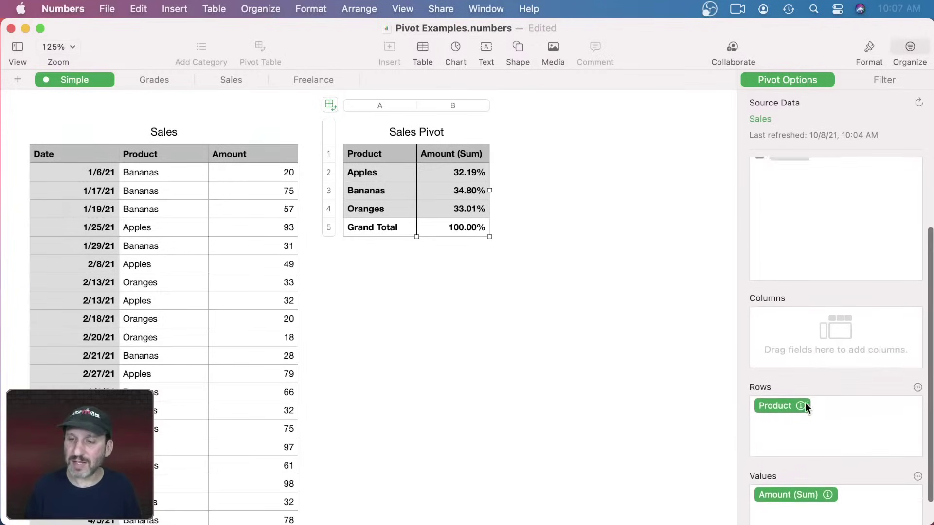
pyautogui.scroll(4, 806, 404)
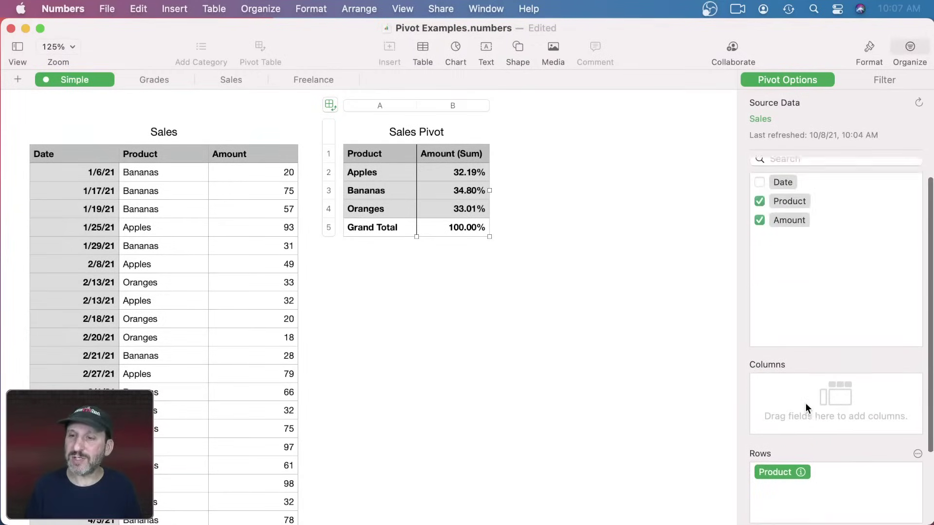
# Add the Date field to the pivot table's columns.
pyautogui.click(759, 186)
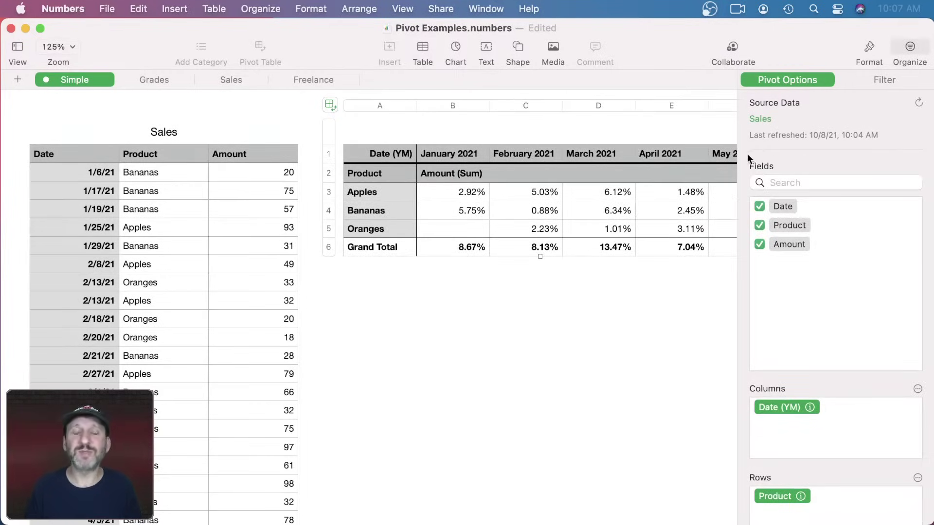
pyautogui.scroll(-5, 806, 437)
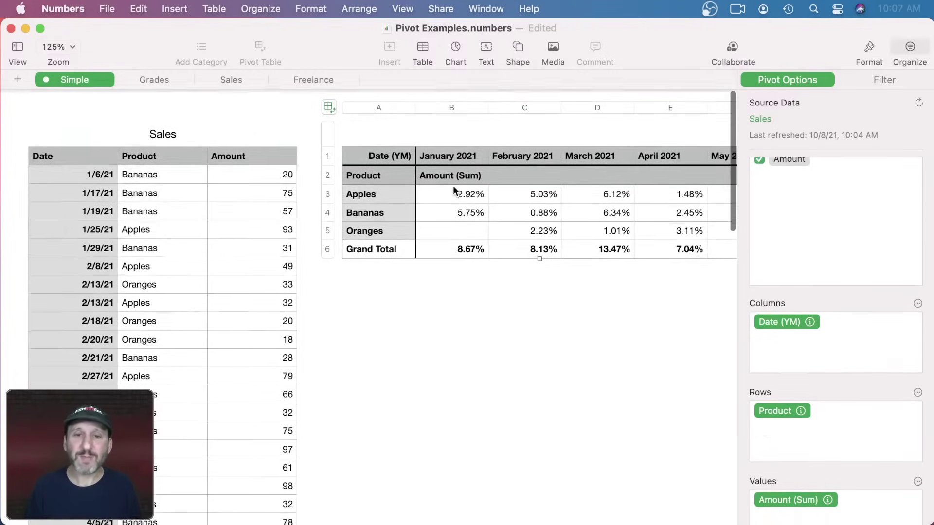
pyautogui.hscroll(1, 405, 164)
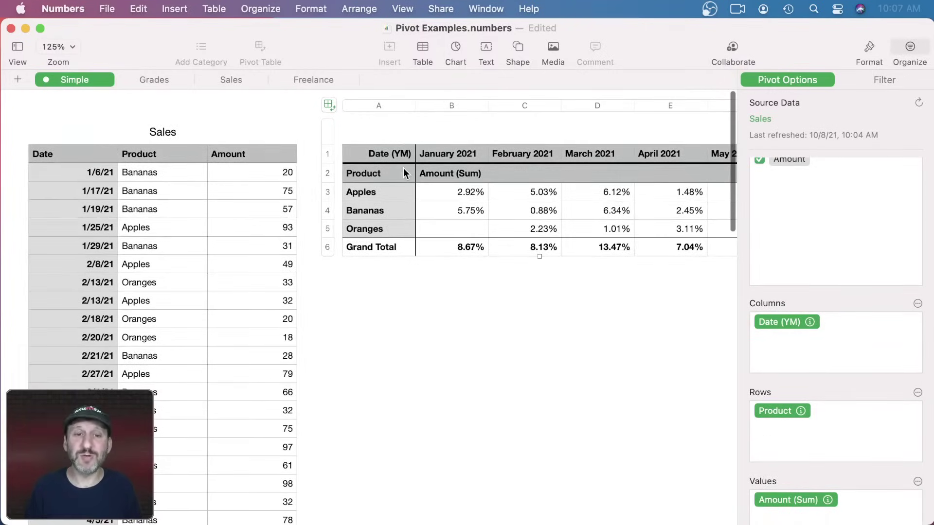
pyautogui.hscroll(15, 524, 168)
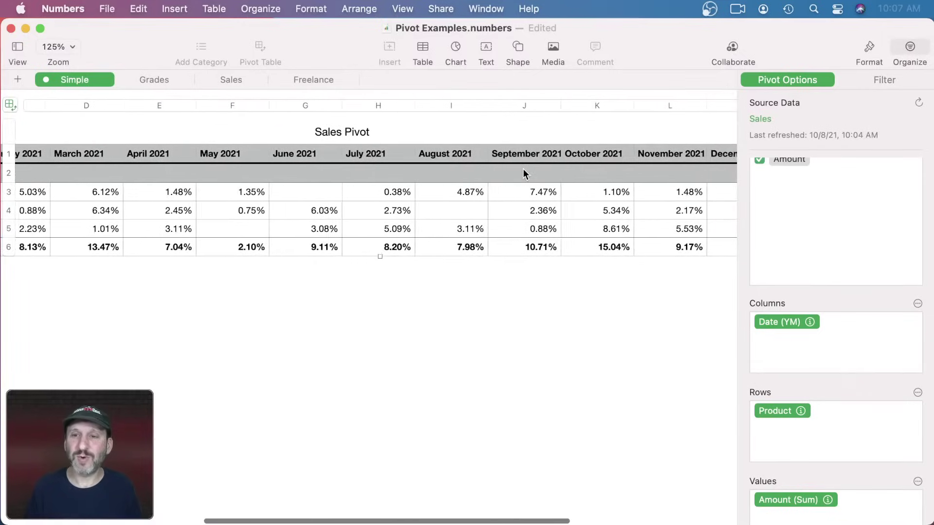
# Swap the pivot table's column and row fields so dates run down the rows and products across the columns.
pyautogui.hscroll(-15, 524, 170)
pyautogui.hscroll(2, 524, 168)
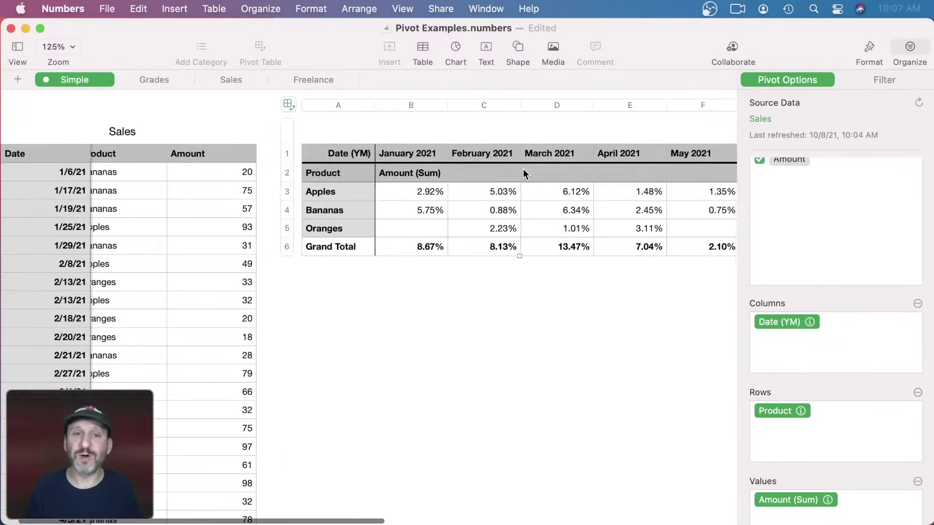
pyautogui.click(917, 303)
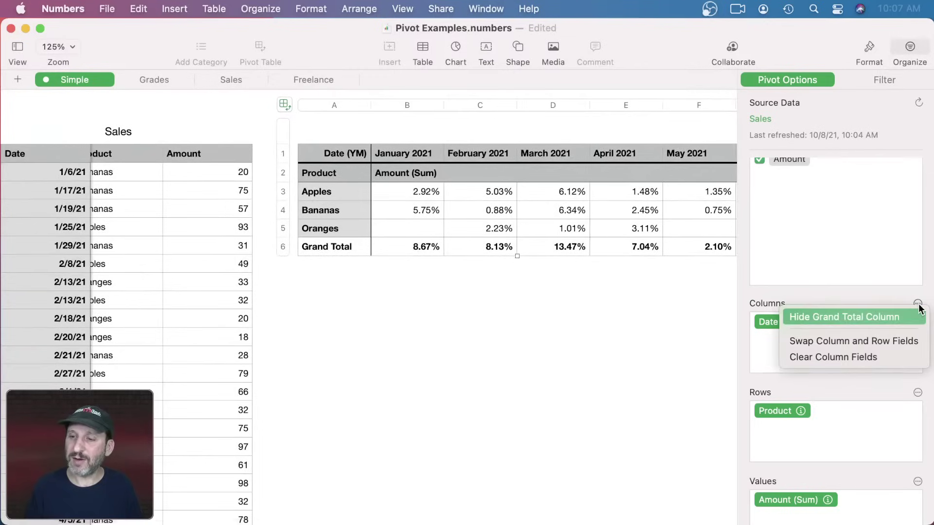
pyautogui.click(847, 343)
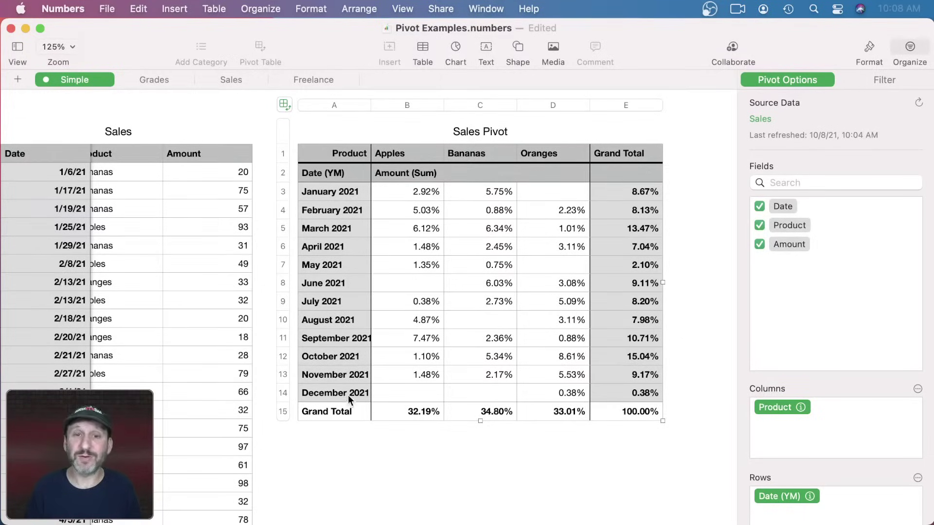
# Show the pivot table's Amount values as Base Value.
pyautogui.scroll(-3, 805, 436)
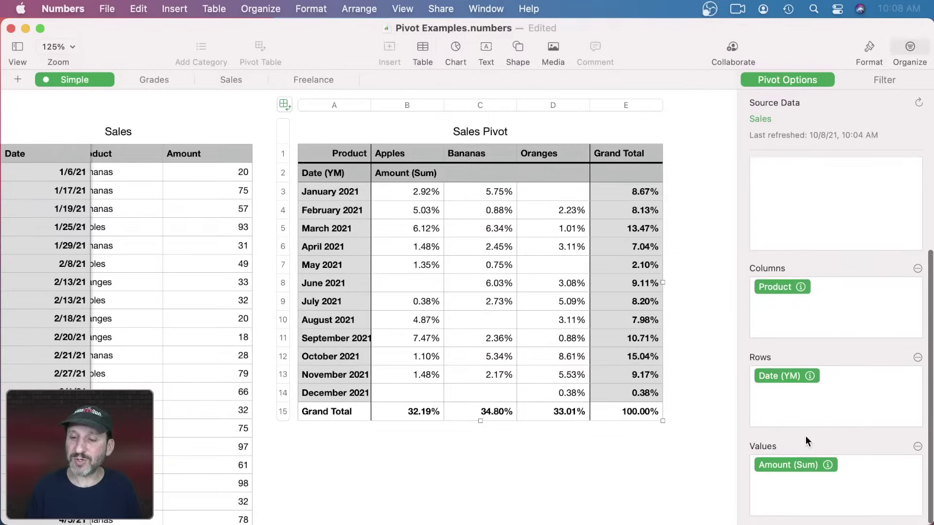
pyautogui.click(829, 466)
pyautogui.click(792, 418)
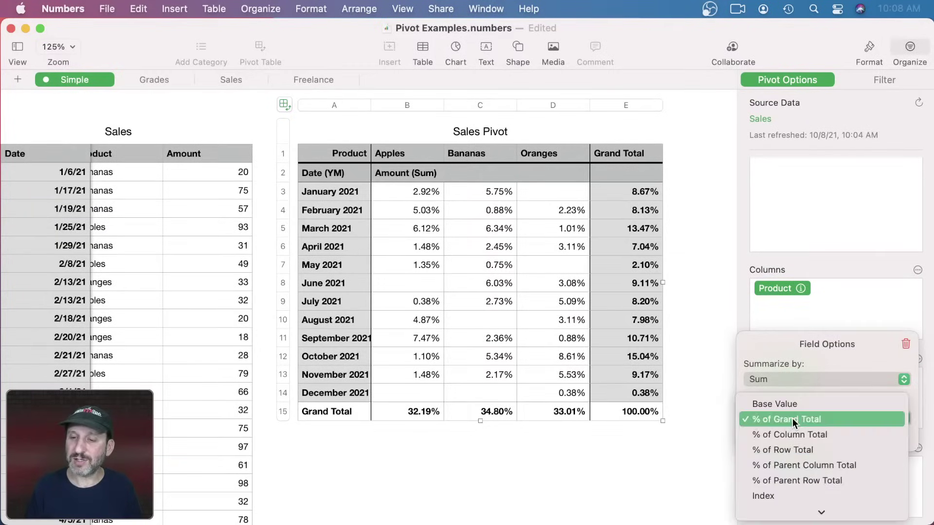
pyautogui.click(790, 405)
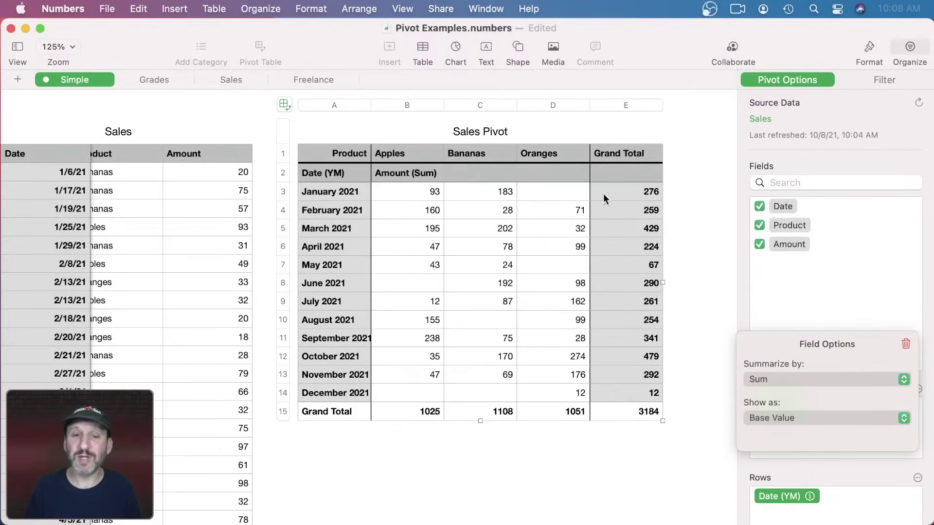
# Compare the January 2021 amounts for each product in the pivot table with the January dates in the Sales table.
pyautogui.click(422, 194)
pyautogui.click(499, 194)
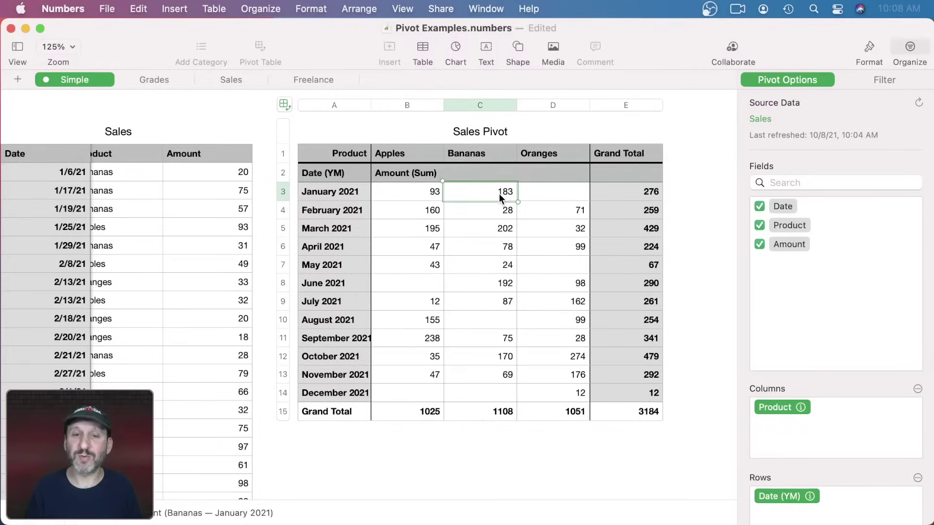
pyautogui.click(561, 190)
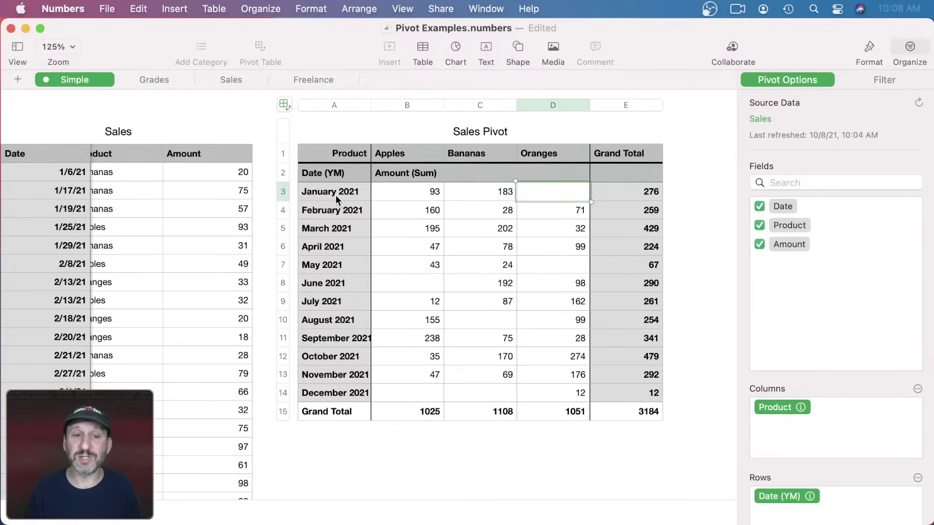
pyautogui.hscroll(-1, 537, 194)
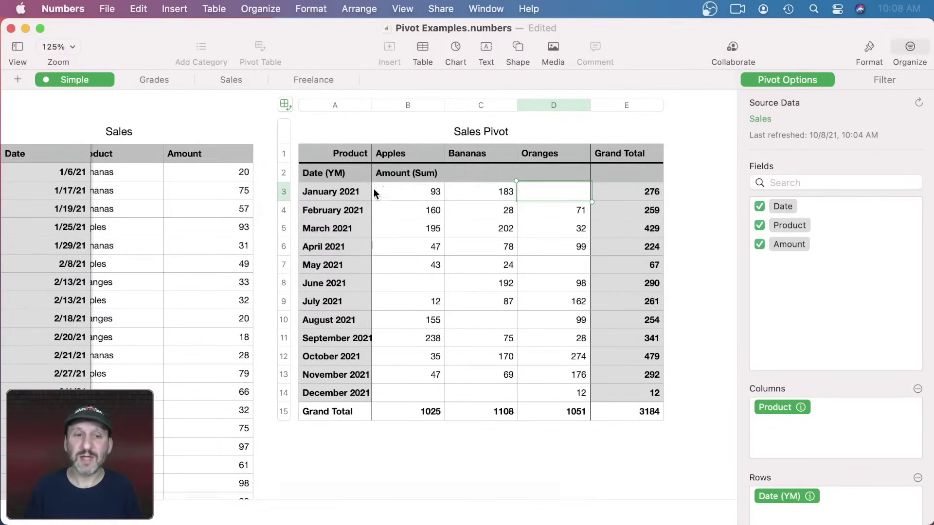
pyautogui.click(79, 174)
pyautogui.click(95, 191)
pyautogui.click(93, 211)
pyautogui.click(95, 228)
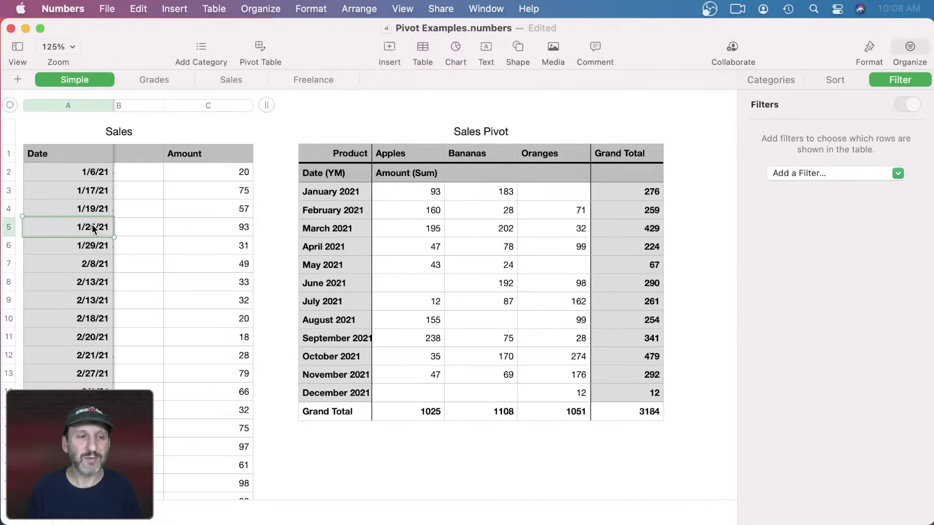
pyautogui.click(351, 211)
pyautogui.click(334, 192)
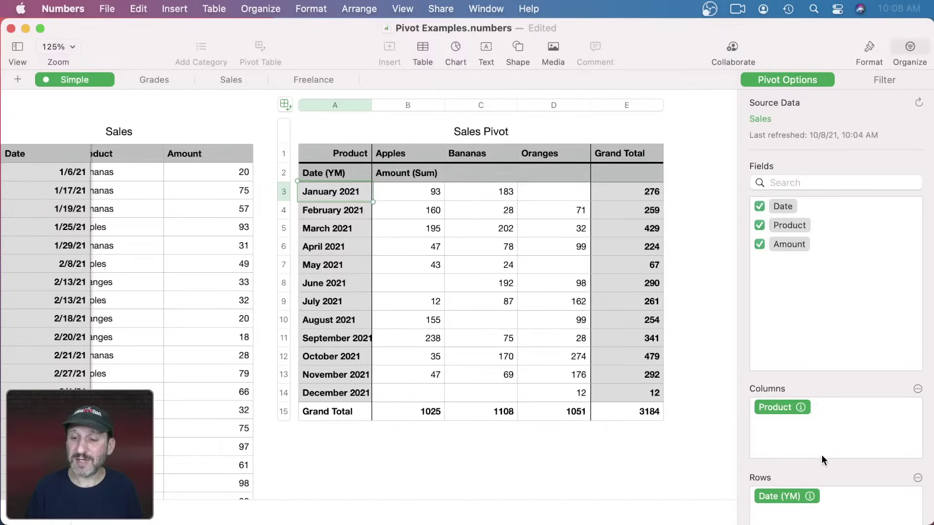
# Try grouping the pivot table's Date rows by Year-Quarter.
pyautogui.scroll(-5, 822, 455)
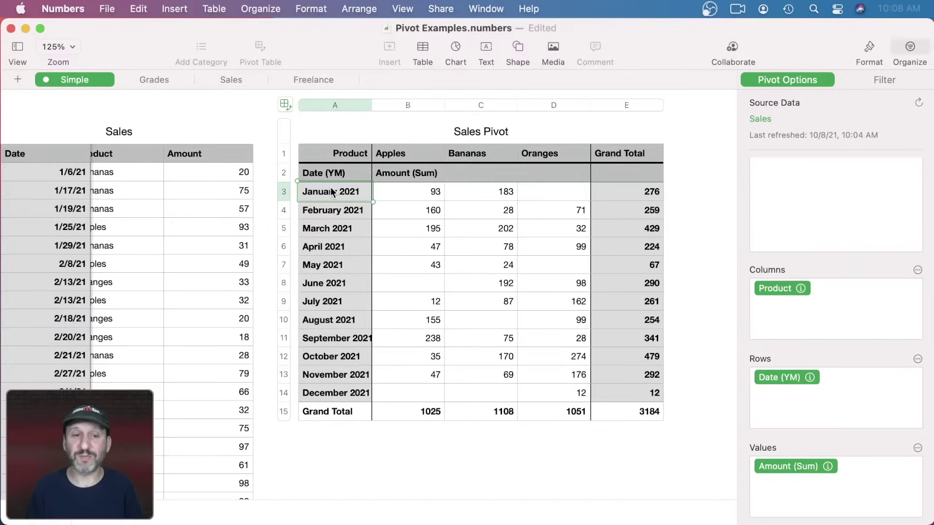
pyautogui.scroll(-2, 350, 210)
pyautogui.hscroll(1, 350, 210)
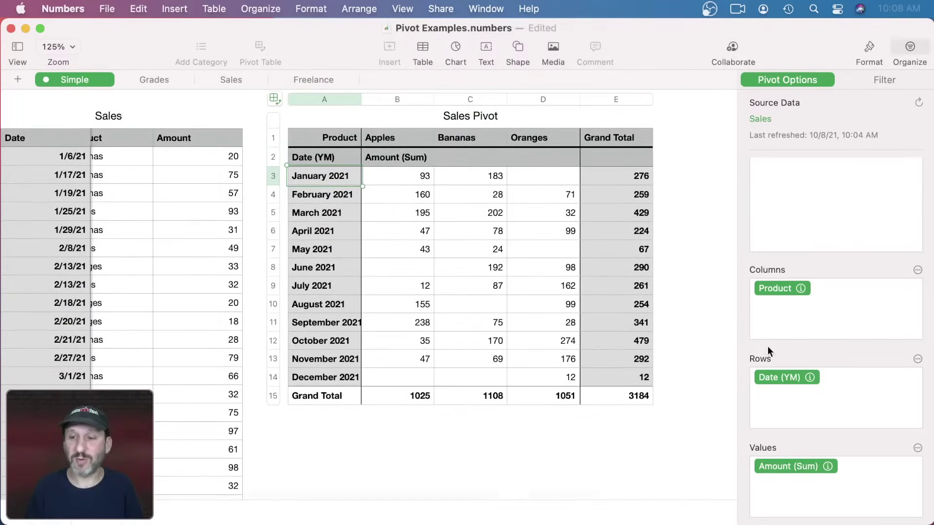
pyautogui.click(810, 378)
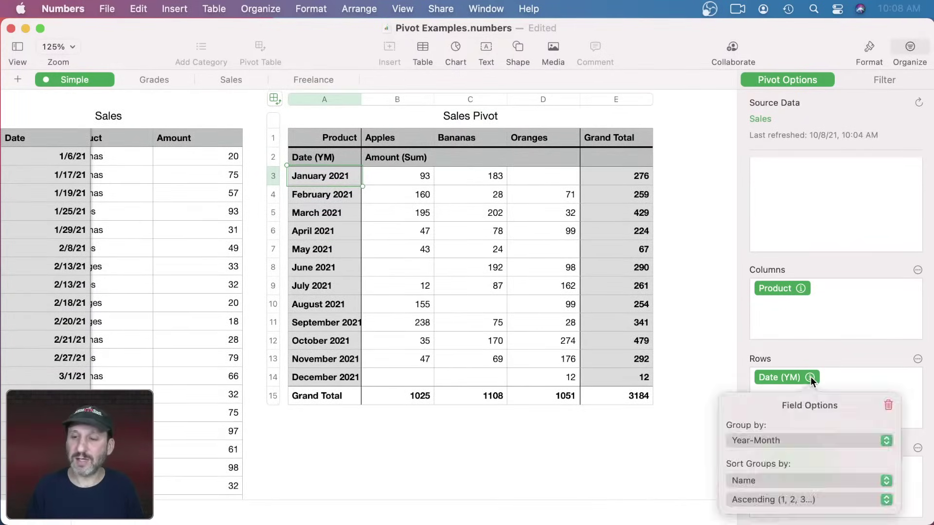
pyautogui.click(770, 441)
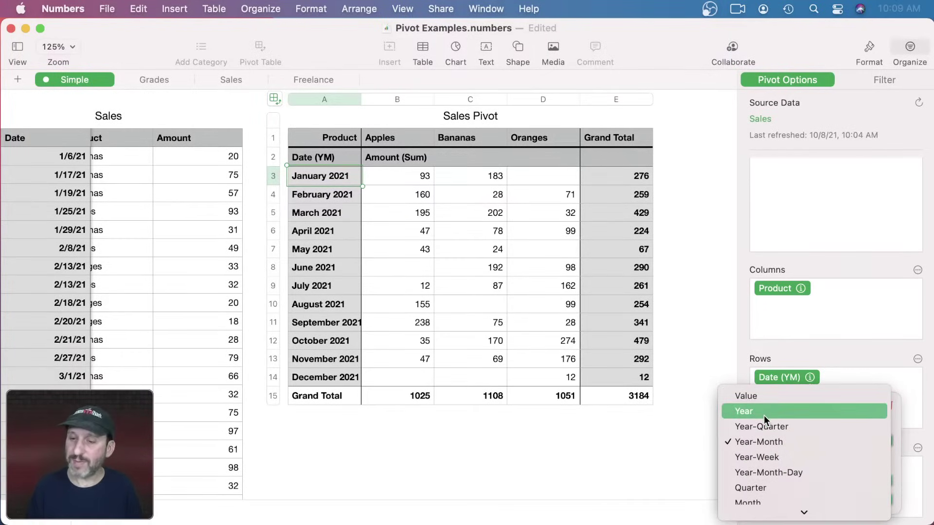
pyautogui.click(767, 427)
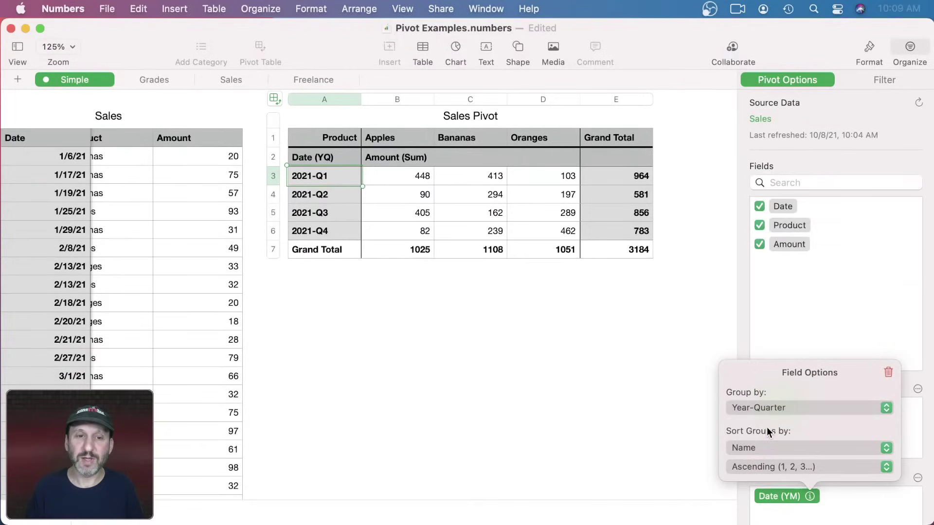
# Try grouping the pivot table's Date rows by Value, Year-Week and Month.
pyautogui.click(784, 407)
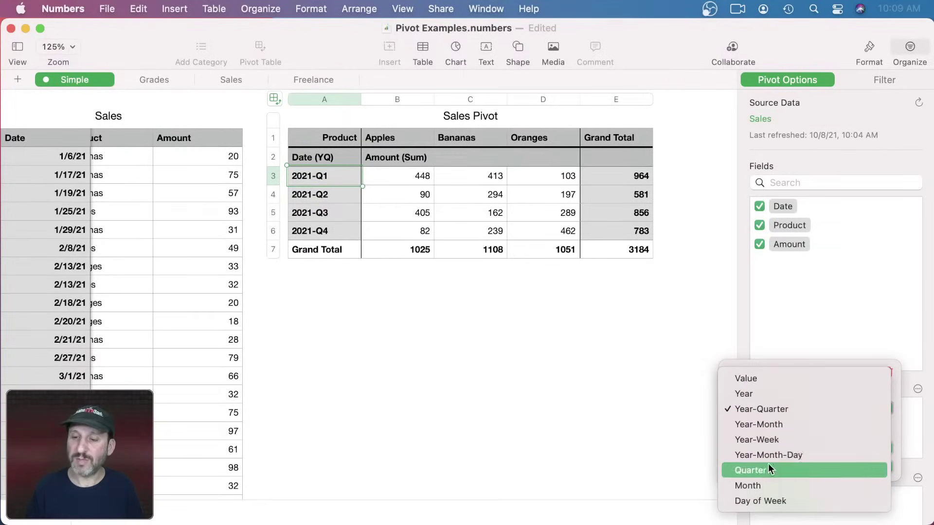
pyautogui.click(759, 380)
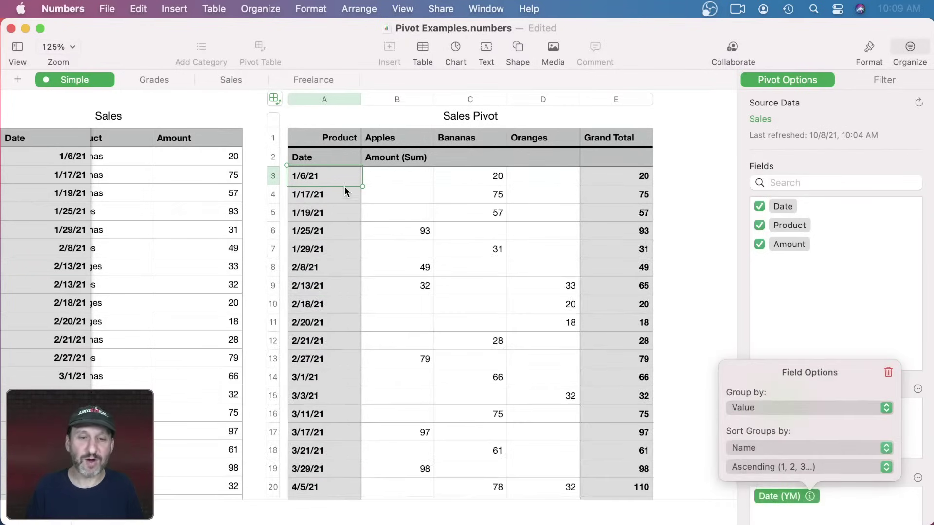
pyautogui.click(767, 407)
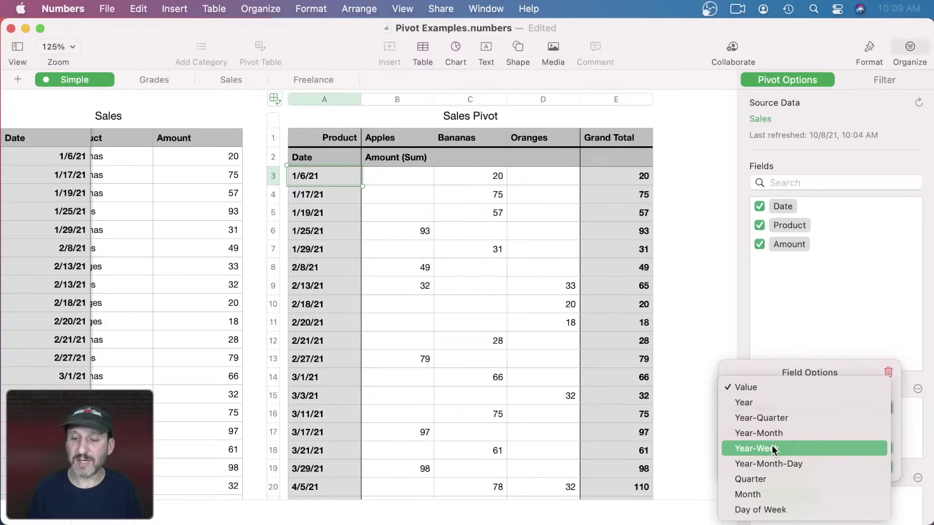
pyautogui.click(772, 448)
pyautogui.click(763, 409)
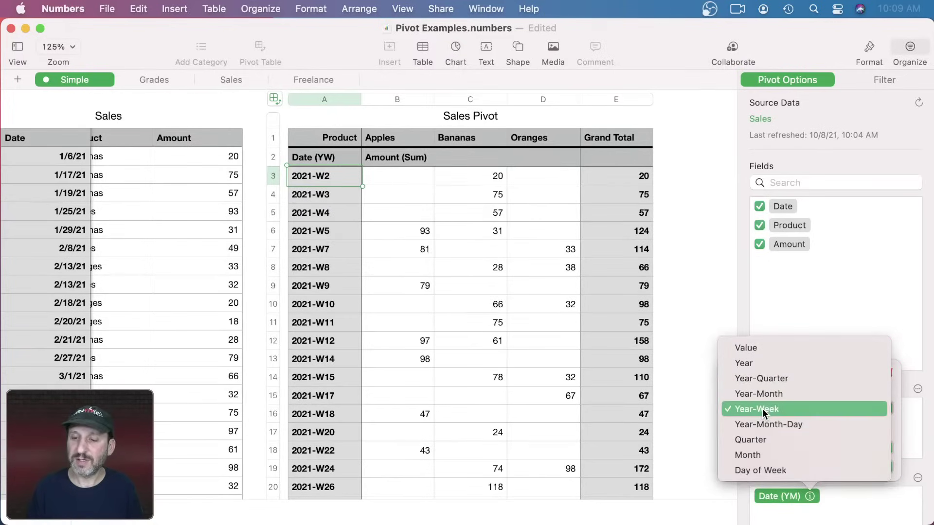
pyautogui.click(764, 455)
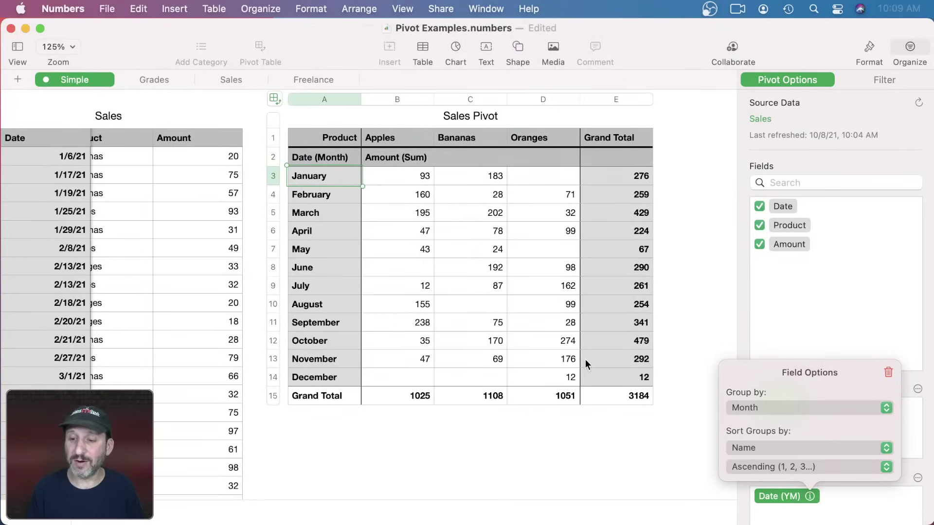
# Group the pivot table's Date rows by Year-Month.
pyautogui.click(767, 410)
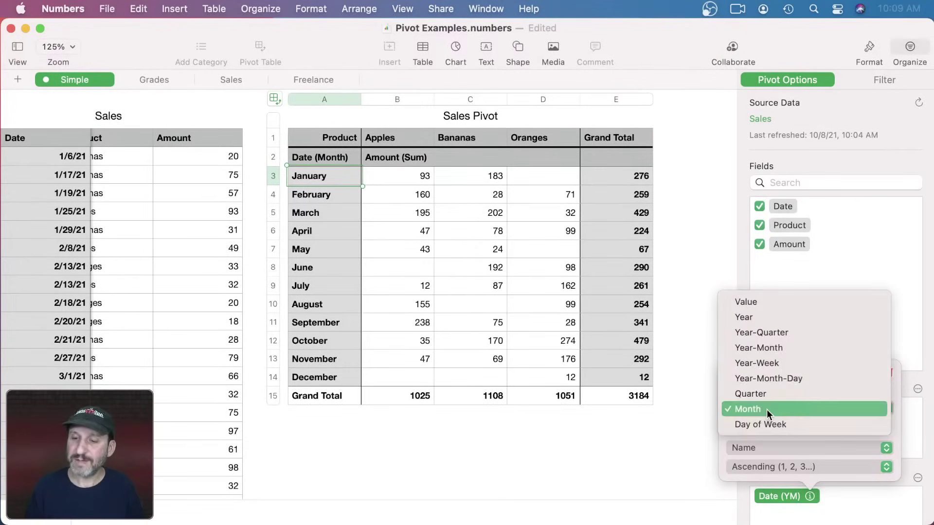
pyautogui.click(768, 348)
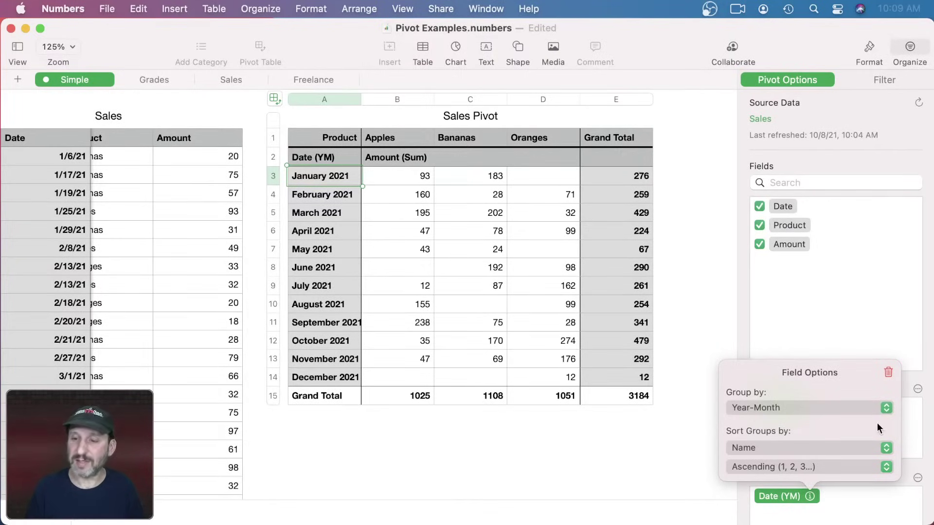
pyautogui.click(862, 317)
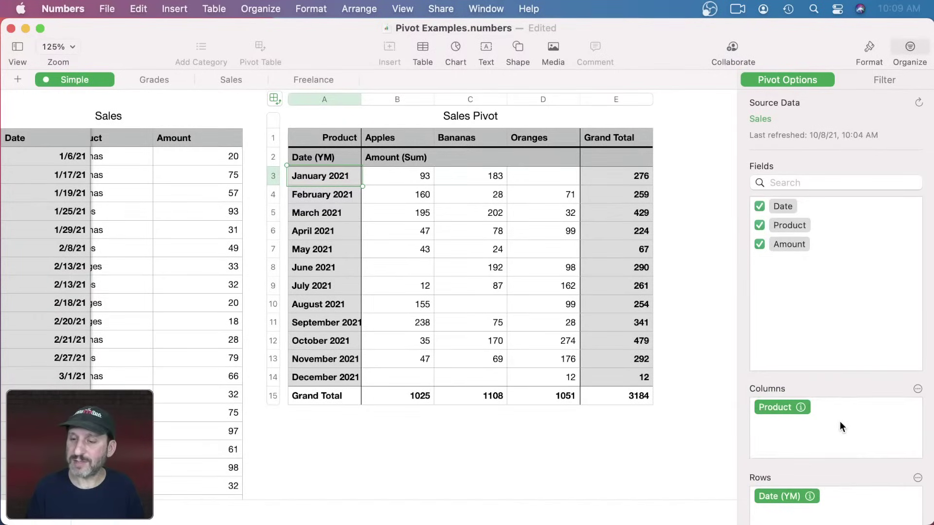
# Try showing the pivot table's Amount sums as % of Grand Total.
pyautogui.scroll(-5, 840, 422)
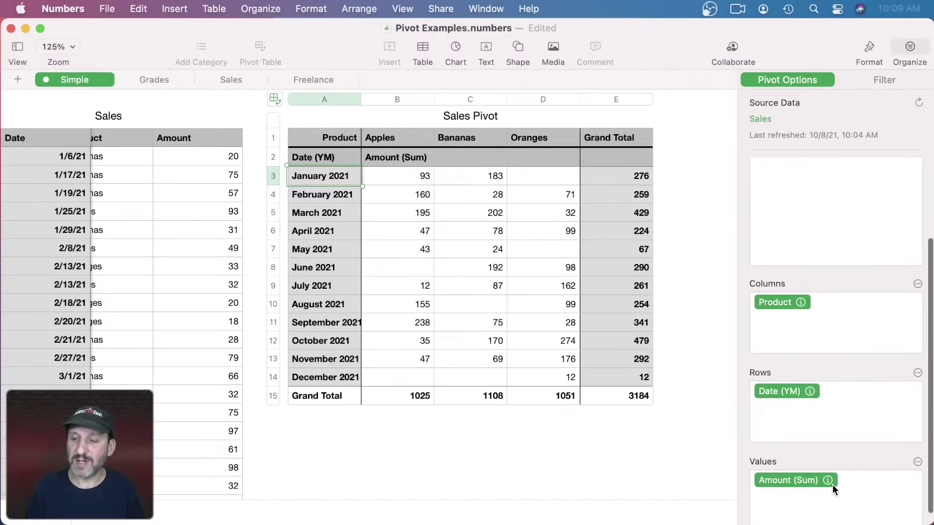
pyautogui.click(828, 480)
pyautogui.click(798, 431)
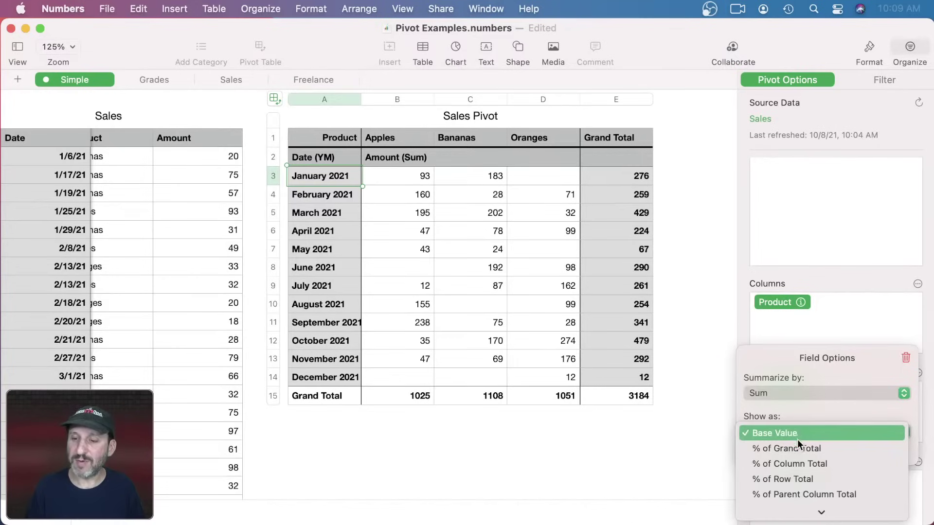
pyautogui.click(796, 448)
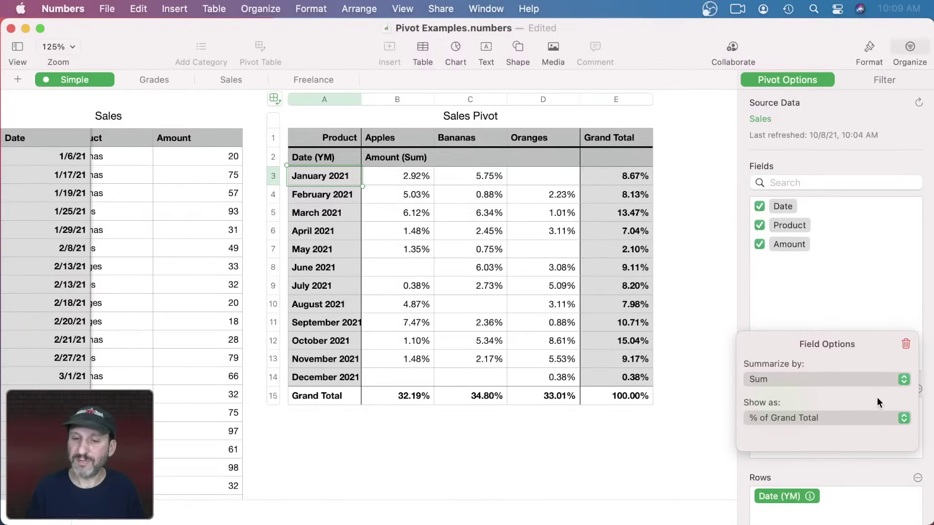
# Set the Amount field in the pivot table to show as Base Value again.
pyautogui.click(798, 415)
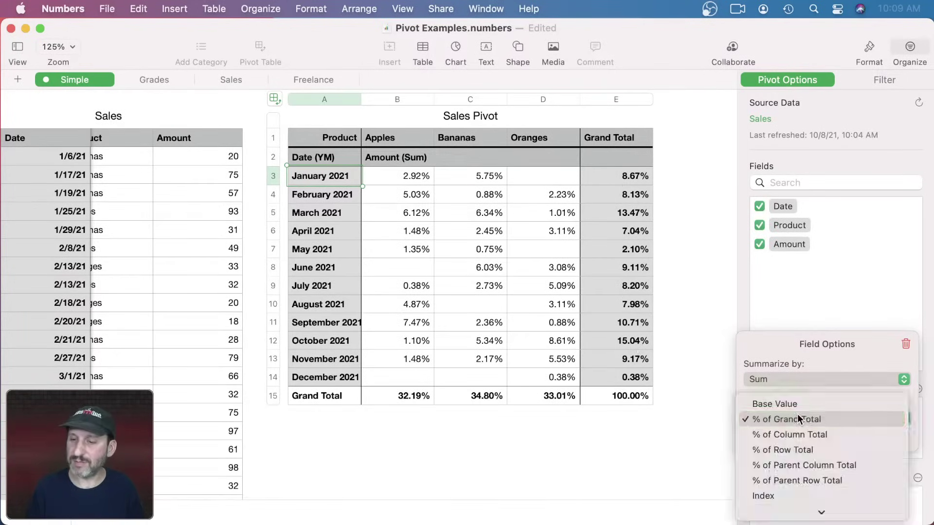
pyautogui.click(790, 398)
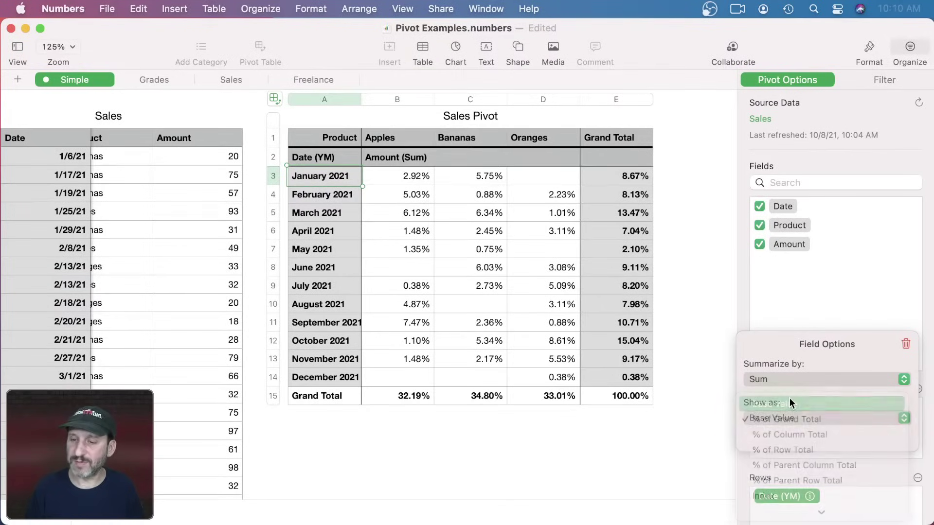
pyautogui.click(783, 313)
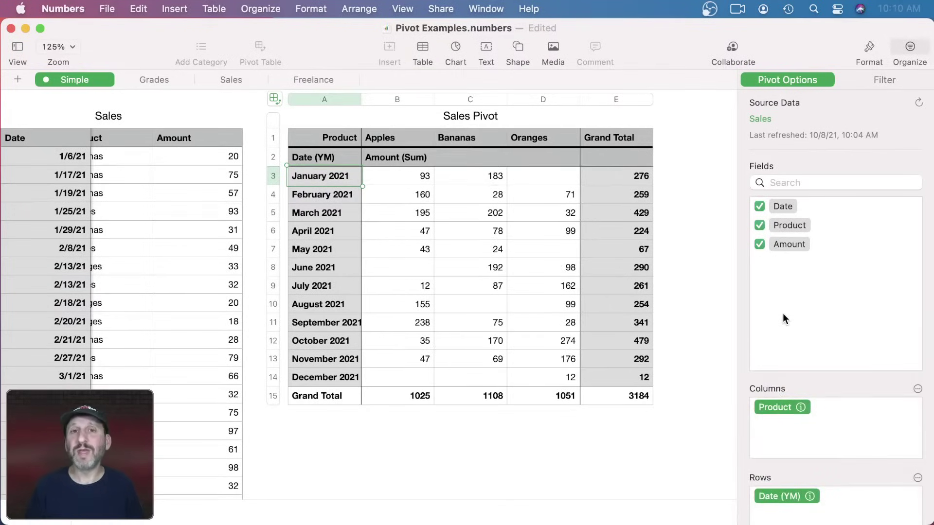
pyautogui.hscroll(-5, 243, 305)
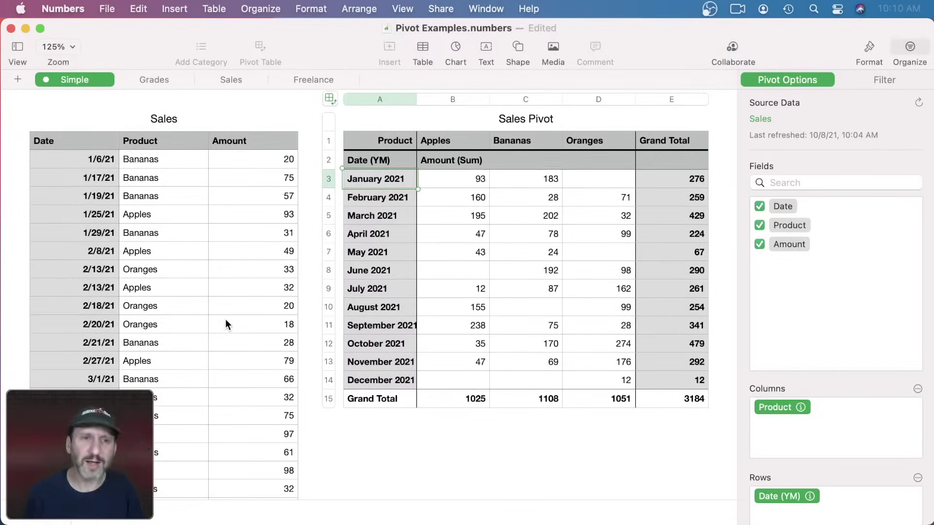
# Compare the pivot and organizing commands available for the Sales Pivot table and for the source Sales table.
pyautogui.click(267, 9)
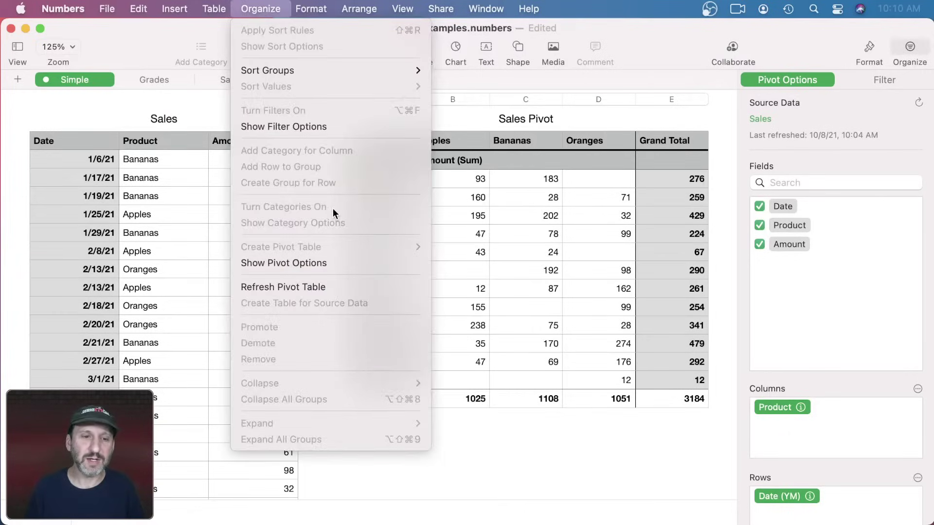
pyautogui.click(260, 7)
pyautogui.click(164, 142)
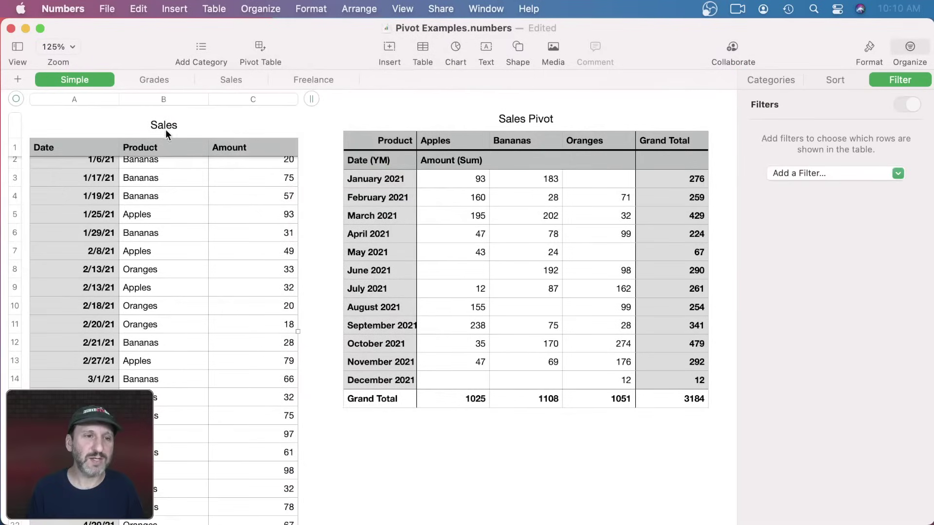
pyautogui.click(284, 7)
pyautogui.click(277, 8)
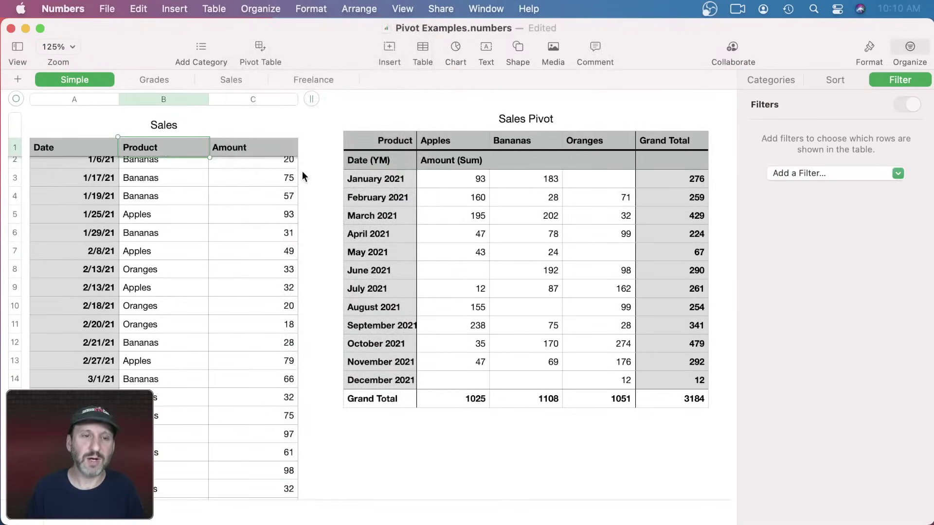
pyautogui.click(272, 7)
pyautogui.moveTo(294, 245)
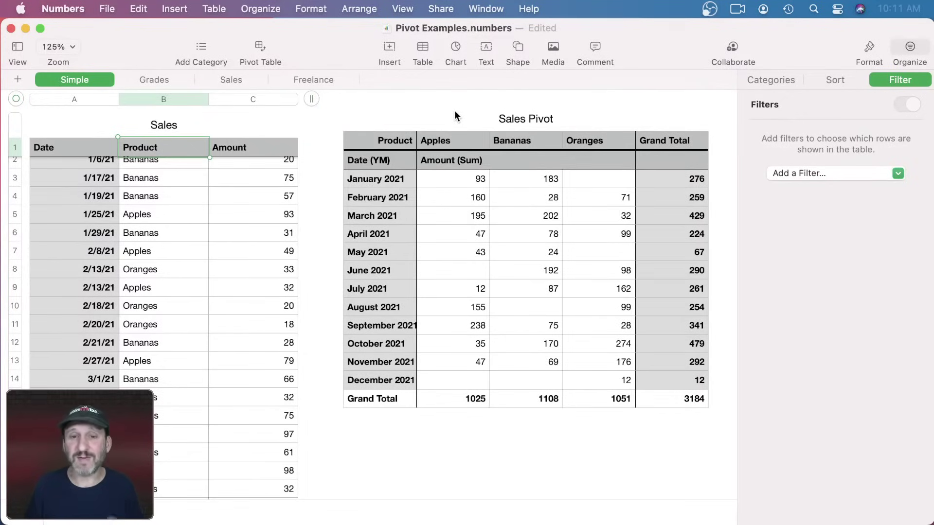
pyautogui.click(431, 270)
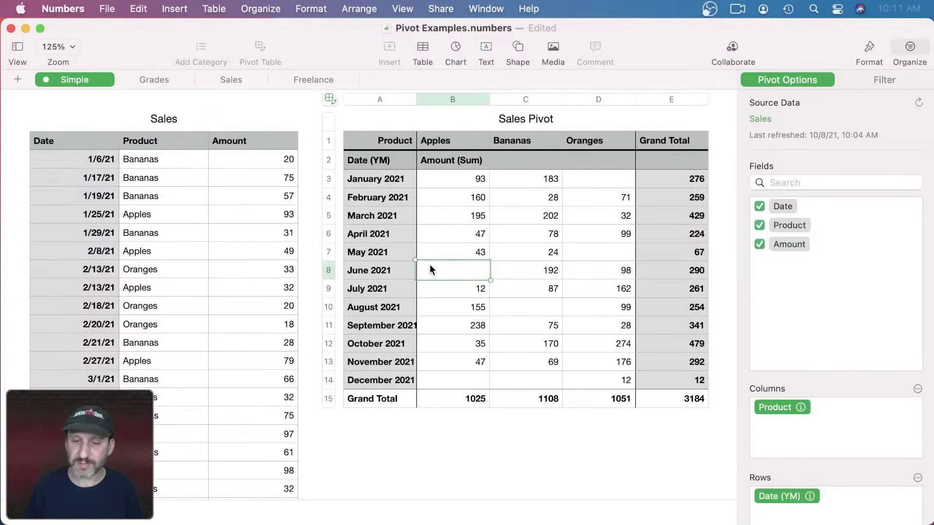
# Examine the Test, Date, Student and Score data of the Test Grades table on the Grades sheet, down to its last row.
pyautogui.click(155, 80)
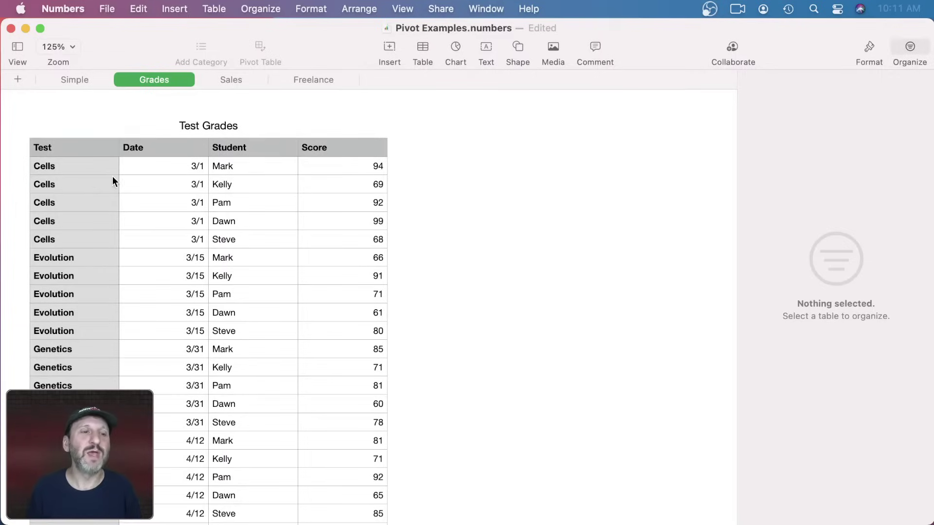
pyautogui.click(77, 167)
pyautogui.click(78, 240)
pyautogui.click(78, 256)
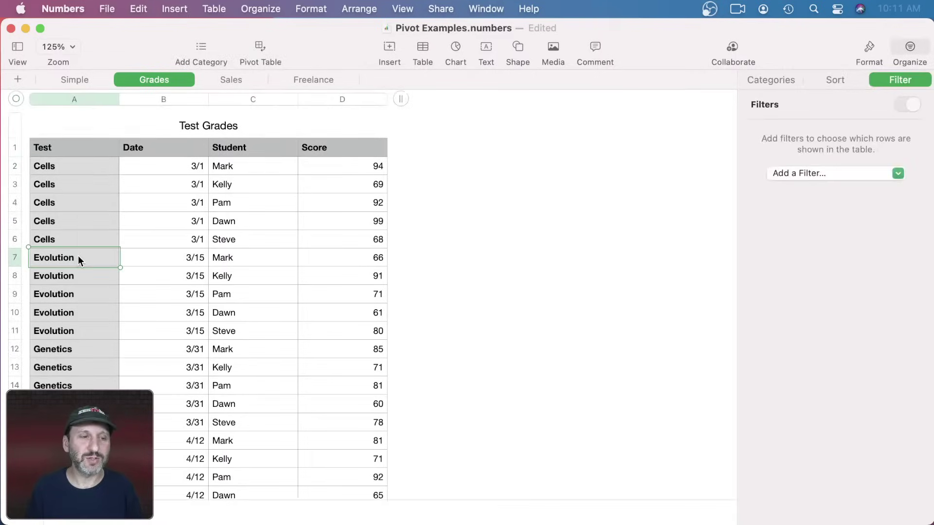
pyautogui.click(179, 165)
pyautogui.click(246, 155)
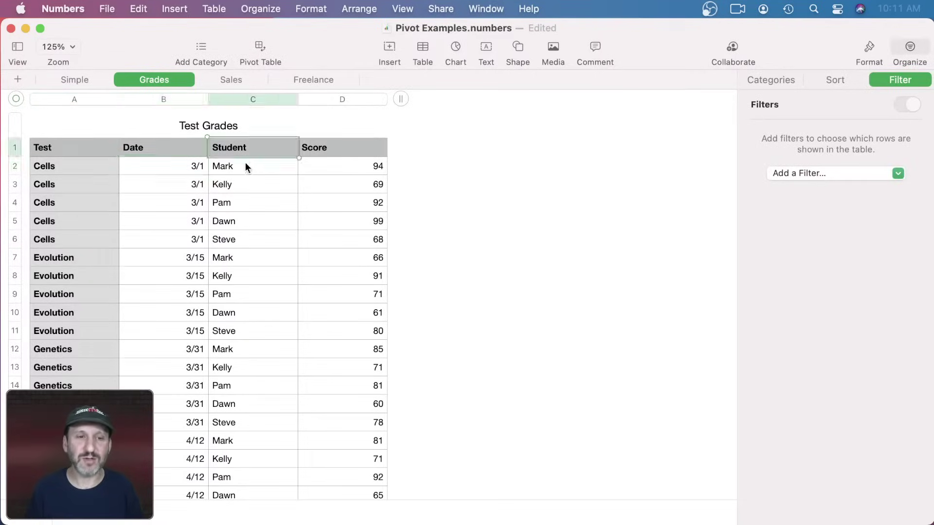
pyautogui.click(244, 239)
pyautogui.click(346, 165)
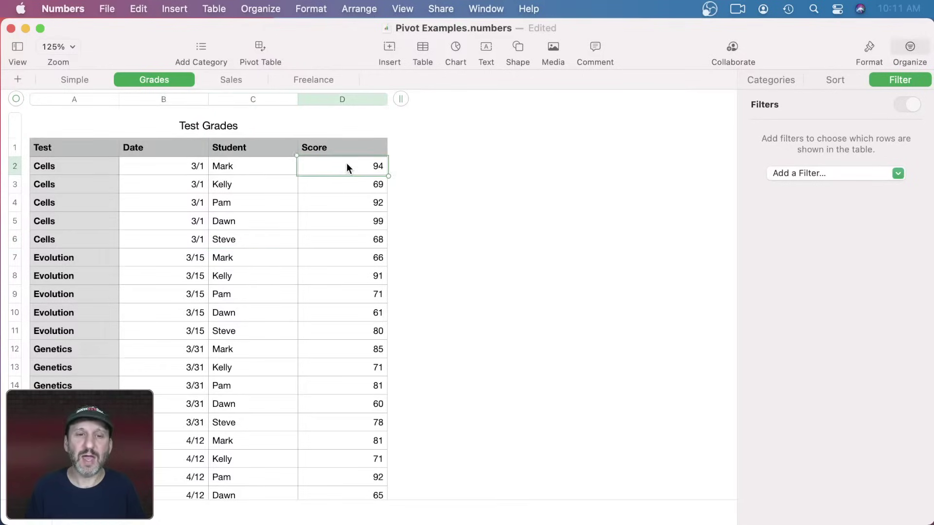
pyautogui.click(346, 241)
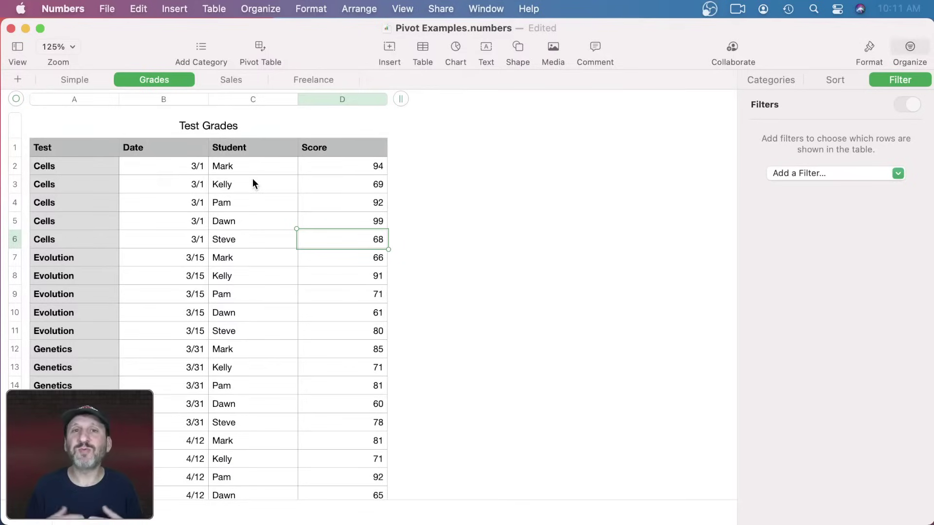
pyautogui.scroll(-10, 182, 362)
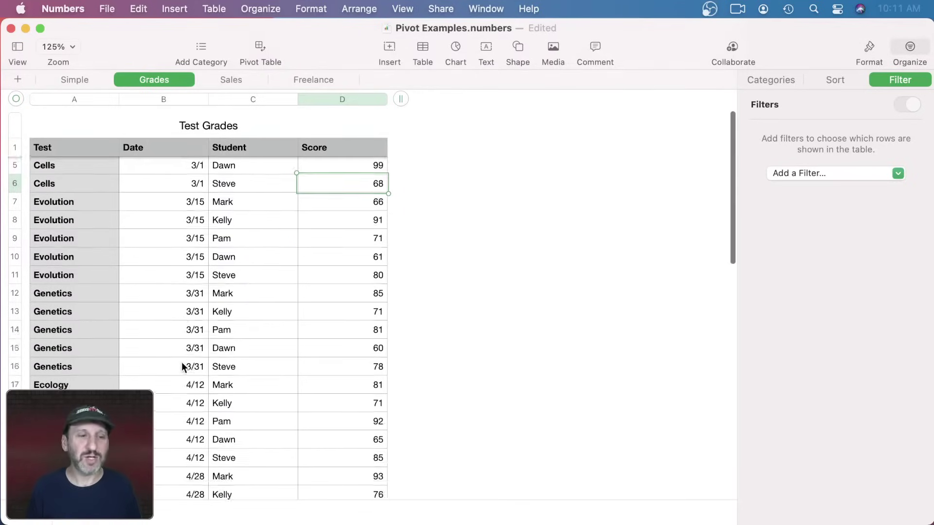
pyautogui.scroll(-5, 182, 365)
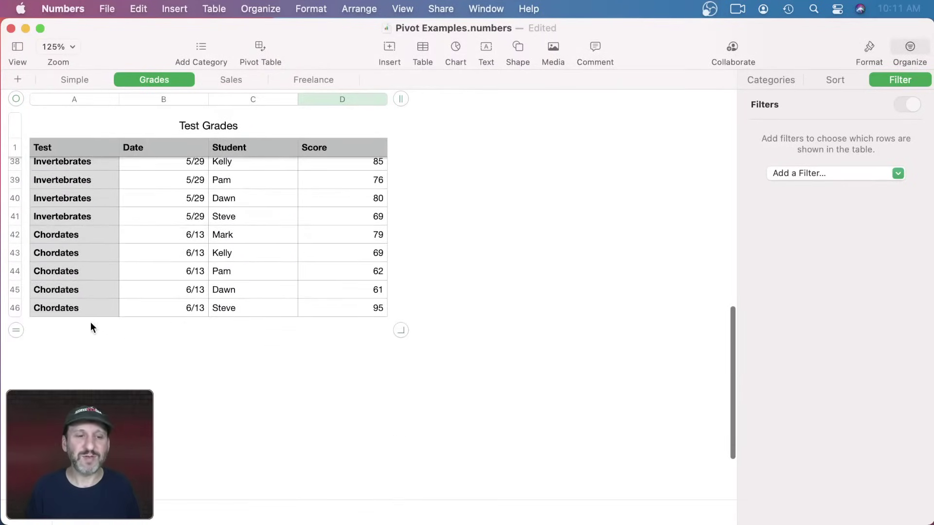
pyautogui.click(54, 313)
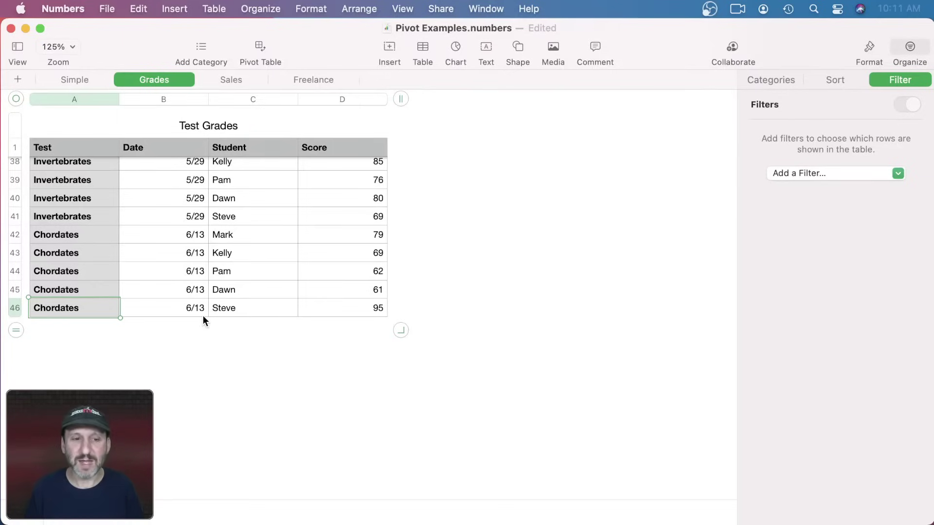
pyautogui.scroll(15, 229, 241)
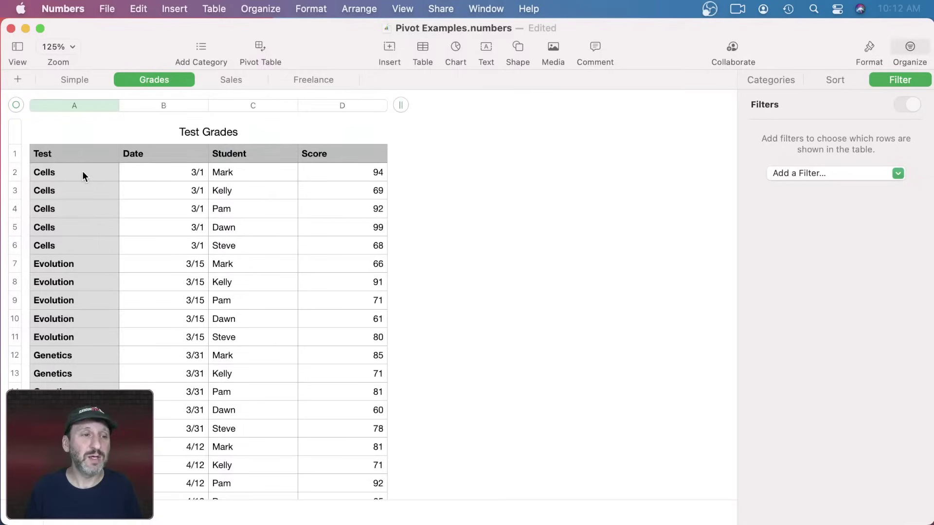
# Create a pivot table from Test Grades on the current sheet, with Student as rows and Score as values.
pyautogui.click(287, 9)
pyautogui.moveTo(371, 248)
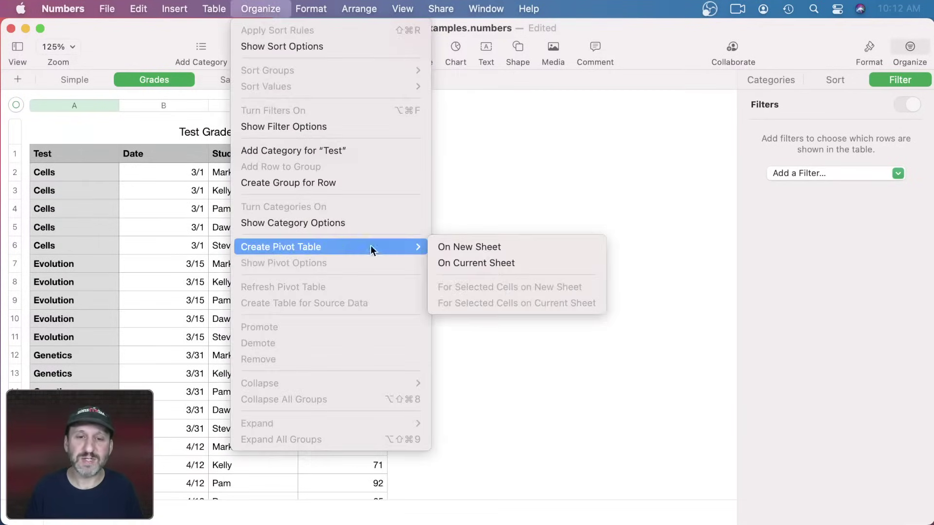
pyautogui.click(478, 263)
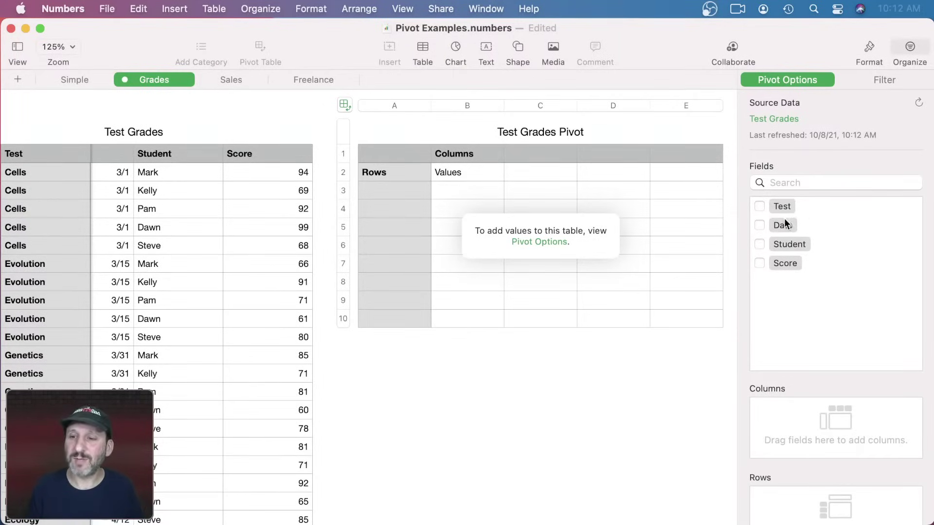
pyautogui.click(759, 245)
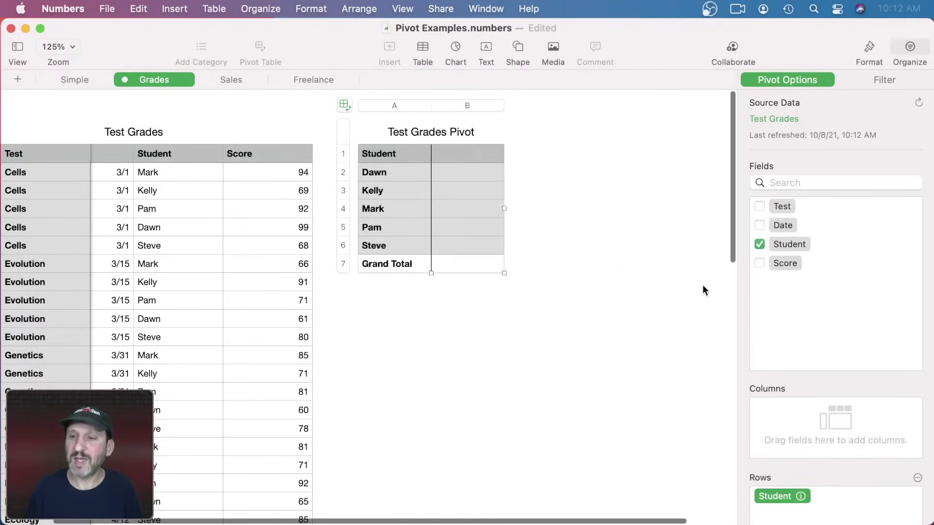
pyautogui.click(761, 264)
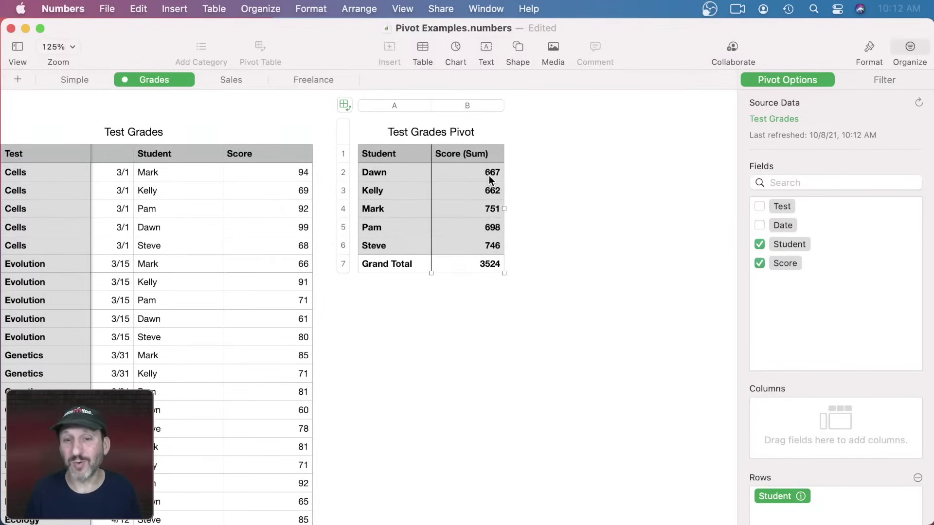
# Summarize the Score field in the Test Grades pivot table by Average.
pyautogui.scroll(-4, 877, 405)
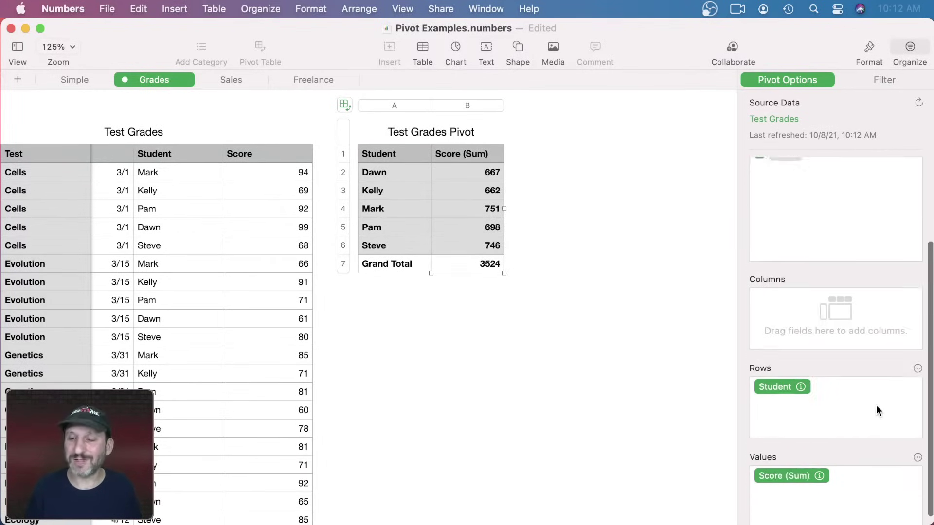
pyautogui.click(820, 473)
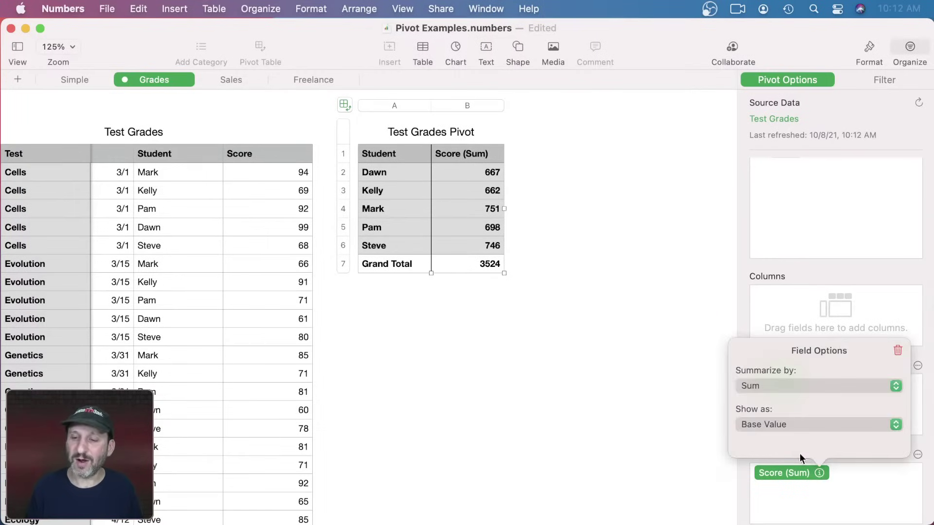
pyautogui.click(767, 385)
pyautogui.click(769, 403)
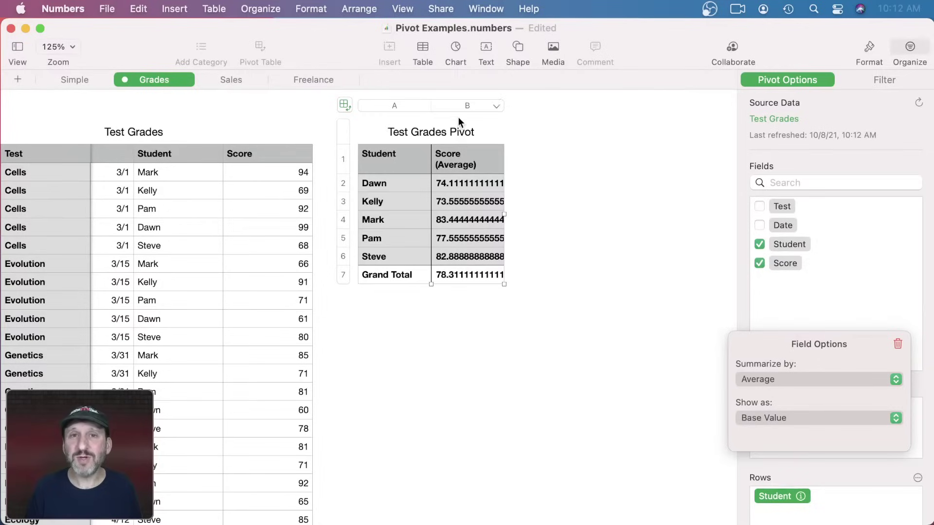
# Format the average scores and their Grand Total in the pivot table with 0 decimals.
pyautogui.click(459, 103)
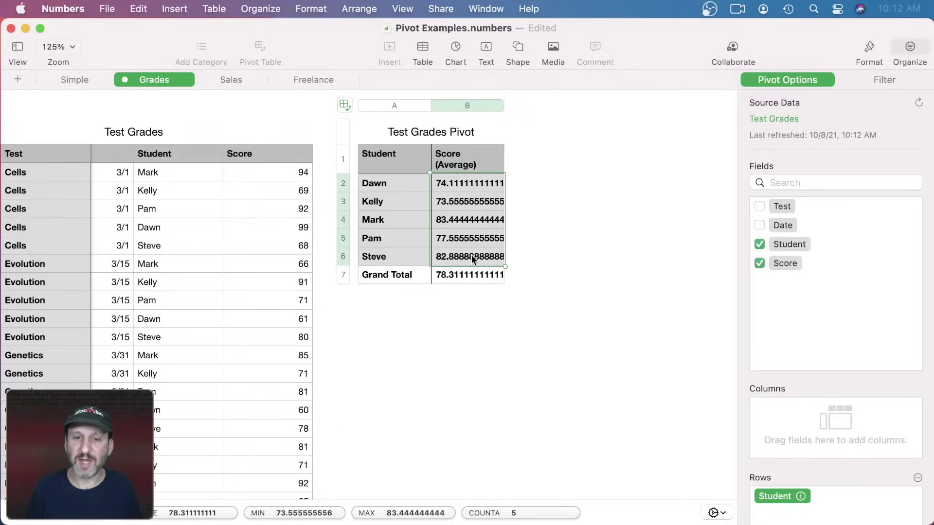
pyautogui.keyDown('shift'); pyautogui.click(471, 280); pyautogui.keyUp('shift')
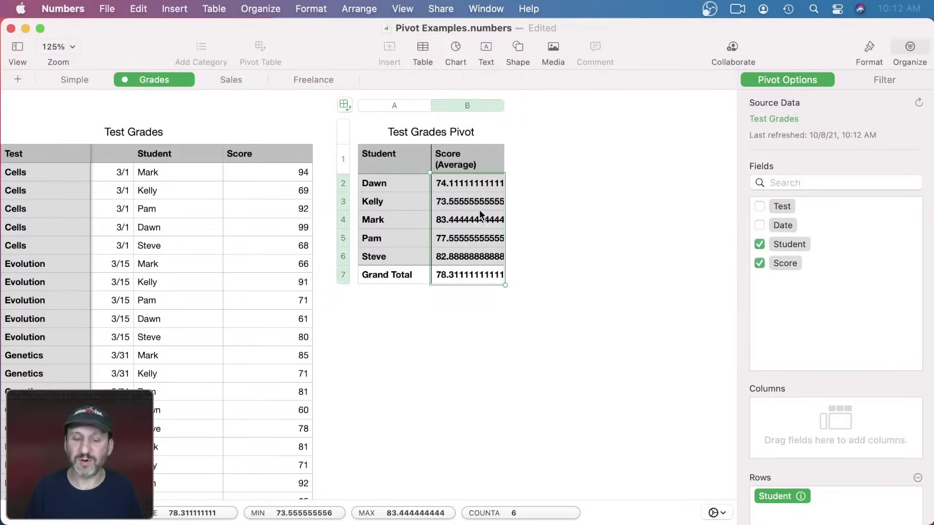
pyautogui.click(870, 48)
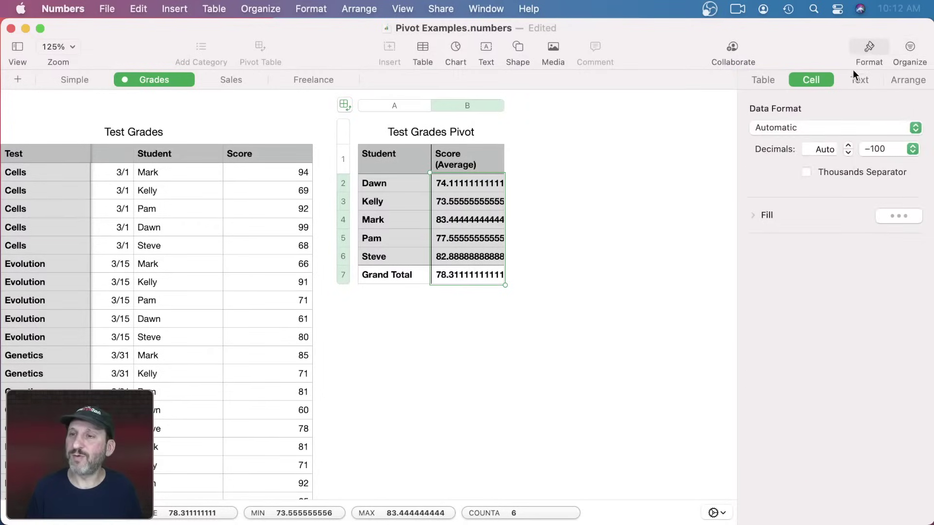
pyautogui.click(820, 150)
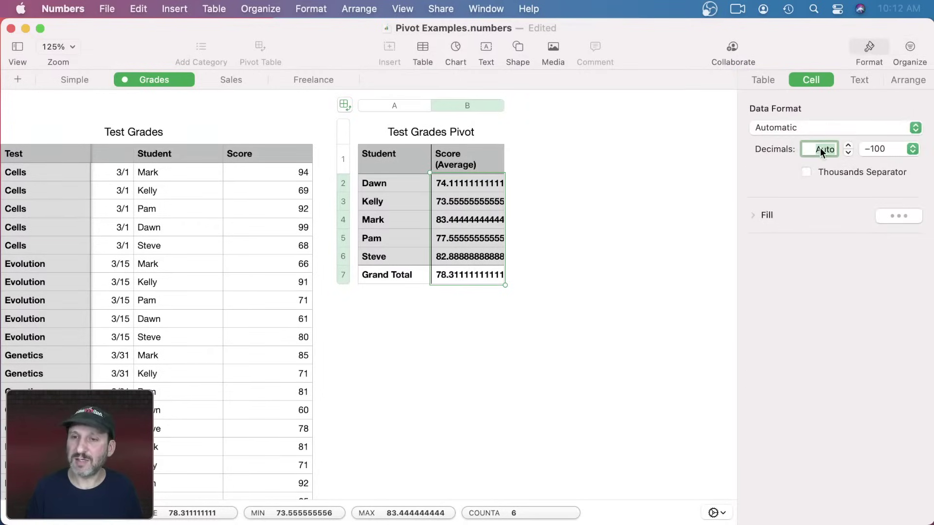
pyautogui.write('0')
pyautogui.press('Return')
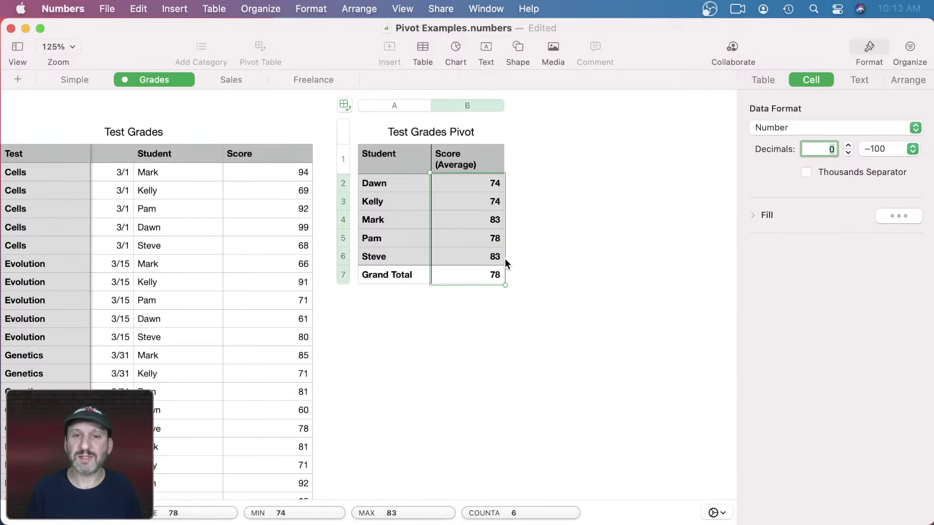
# Try the Percentage data format on the average scores, and set them back to Number.
pyautogui.click(801, 128)
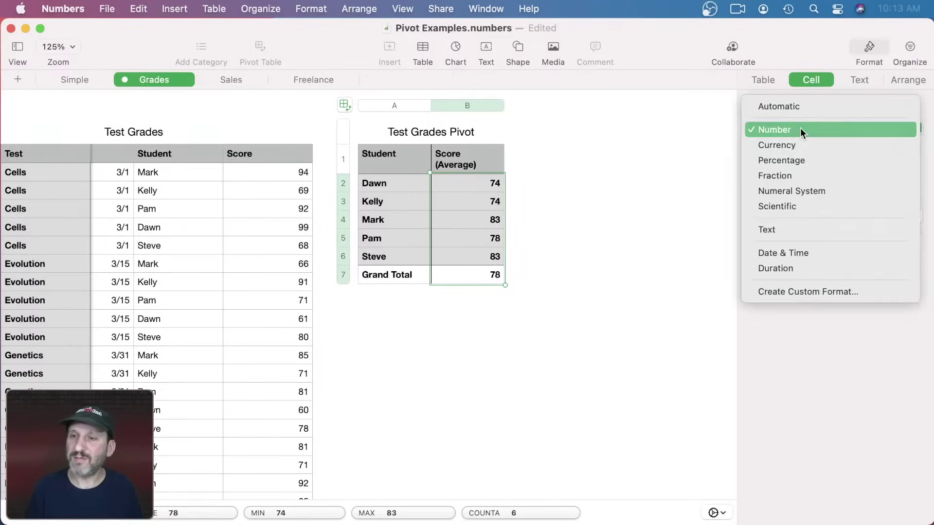
pyautogui.click(801, 174)
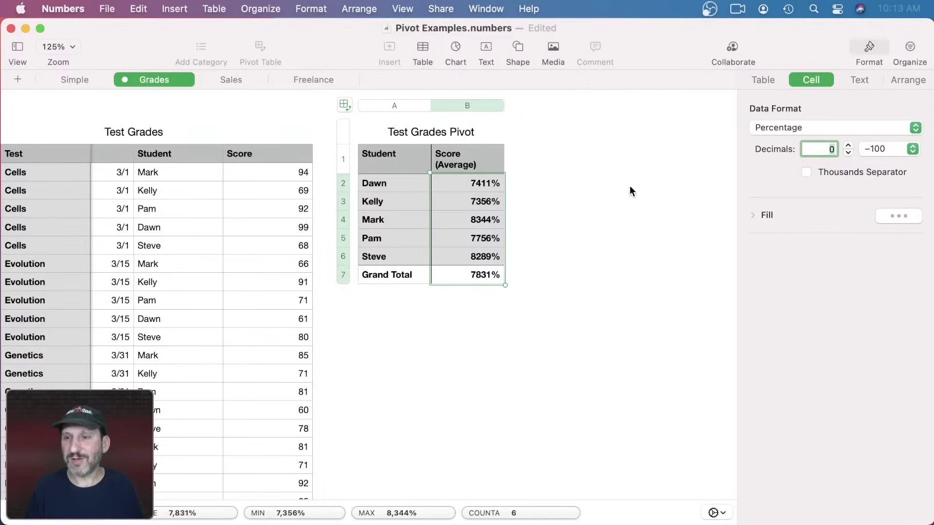
pyautogui.click(781, 128)
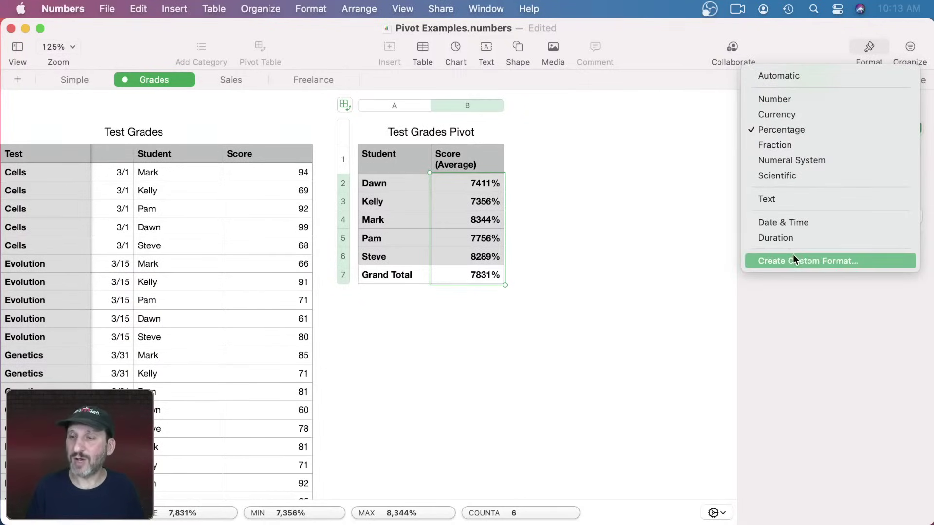
pyautogui.click(774, 99)
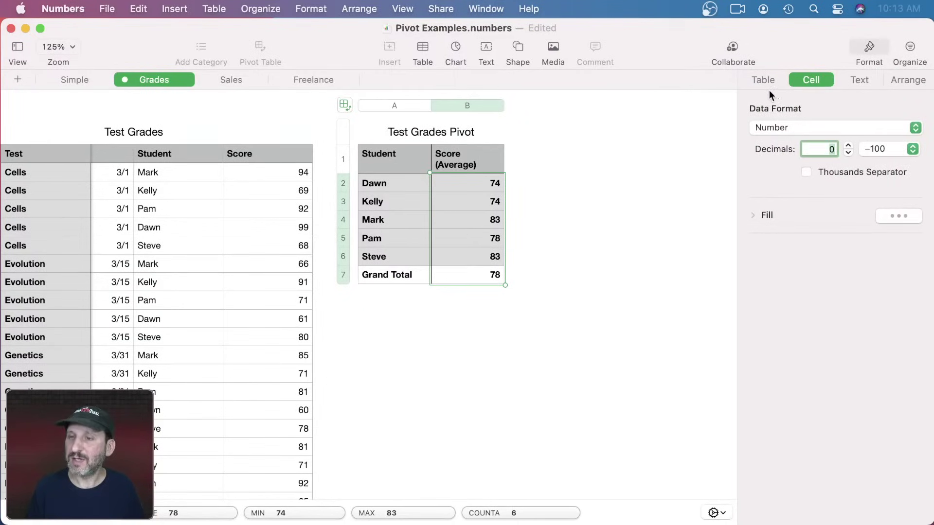
# Bring back the pivot options for the Test Grades pivot table and review its row and value fields.
pyautogui.click(909, 51)
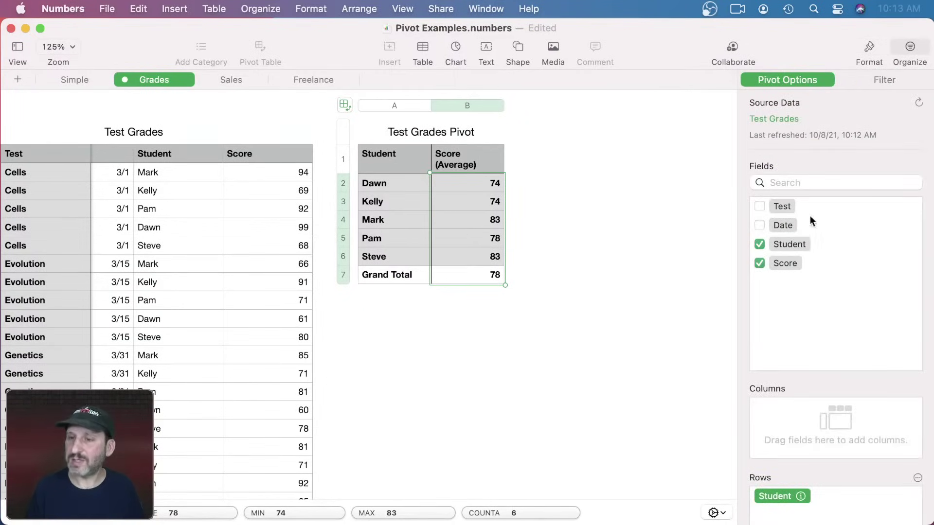
pyautogui.hscroll(-2, 529, 249)
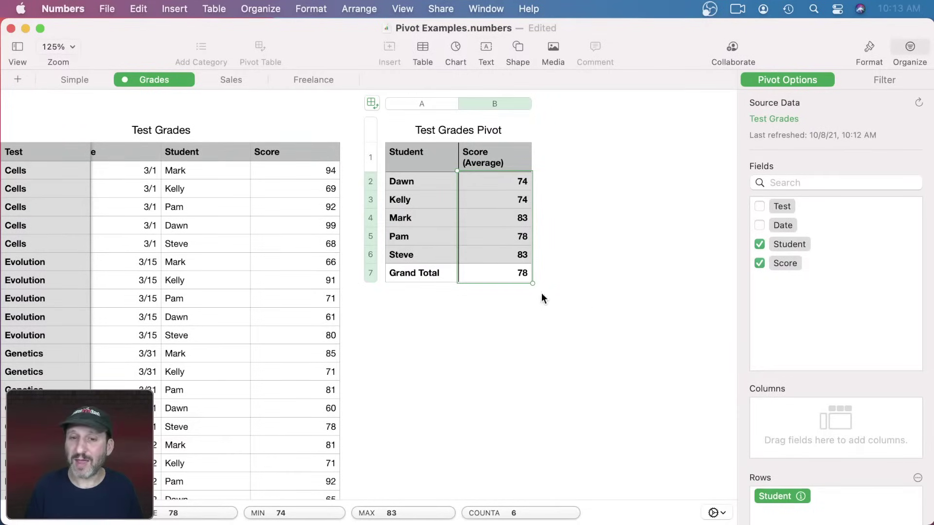
pyautogui.rightClick(522, 290)
pyautogui.click(707, 411)
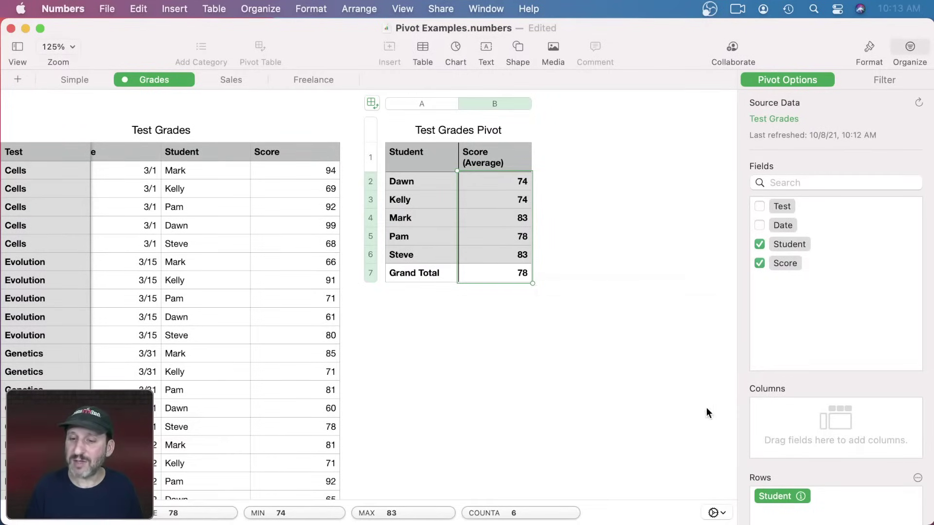
pyautogui.scroll(-2, 706, 408)
pyautogui.scroll(3, 654, 390)
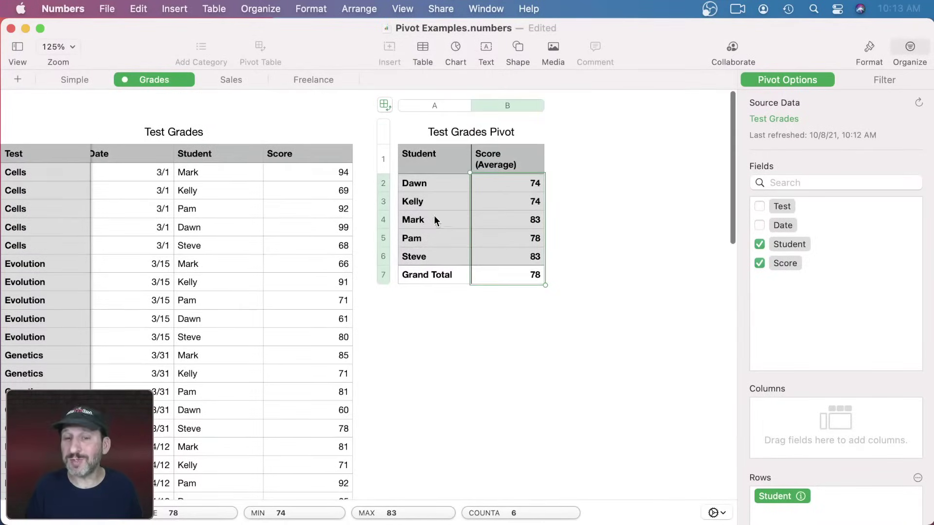
pyautogui.scroll(-3, 824, 419)
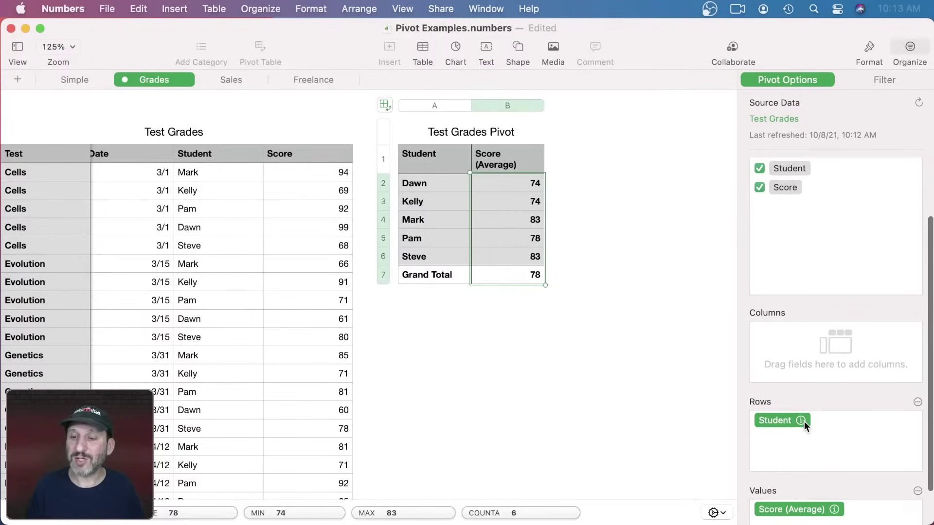
# Sort the Student groups in the Test Grades pivot table by Score (Average) in descending order.
pyautogui.click(801, 420)
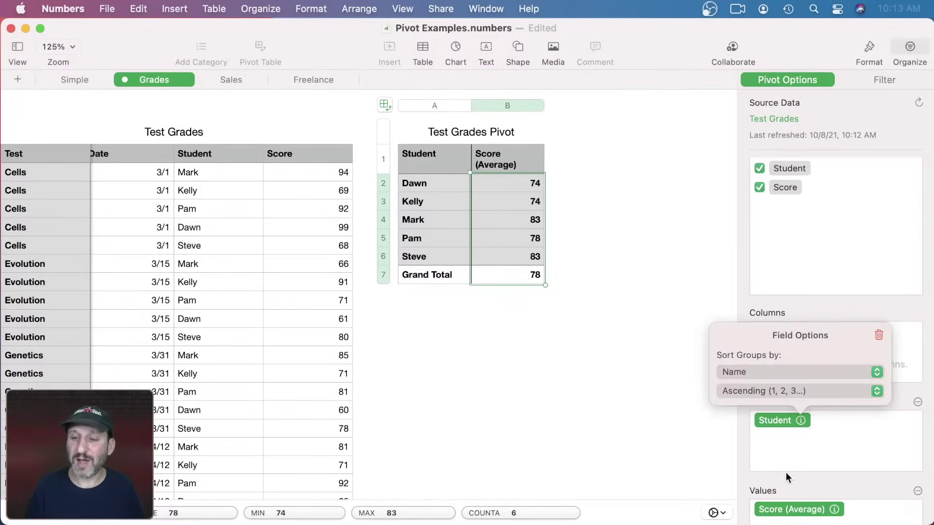
pyautogui.click(756, 370)
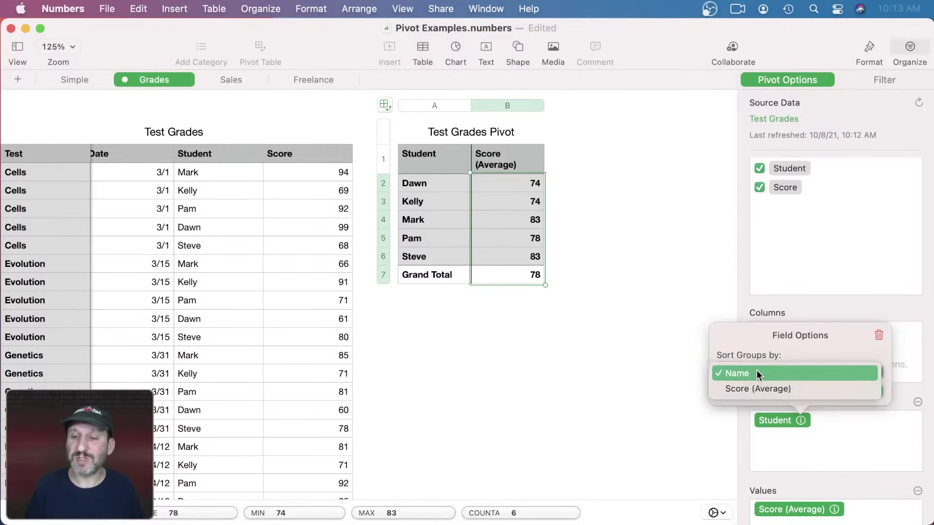
pyautogui.click(759, 388)
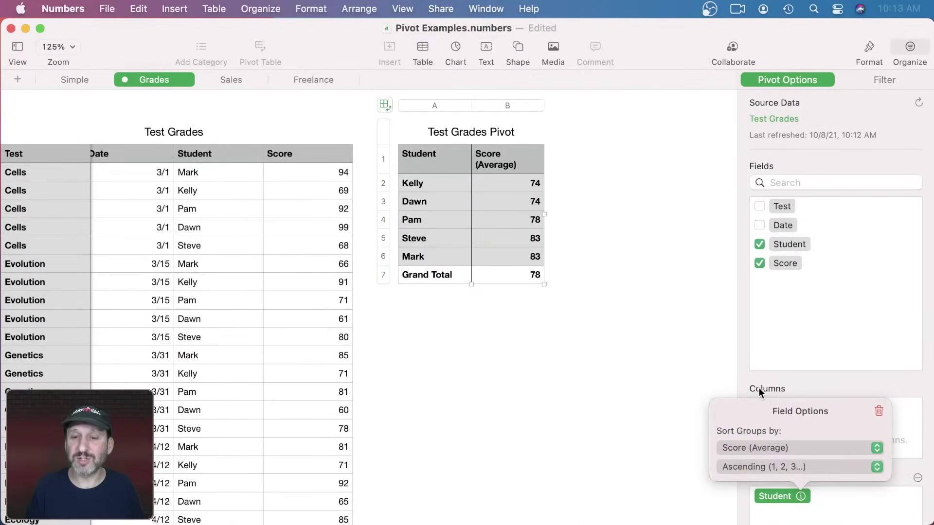
pyautogui.click(762, 467)
pyautogui.click(759, 482)
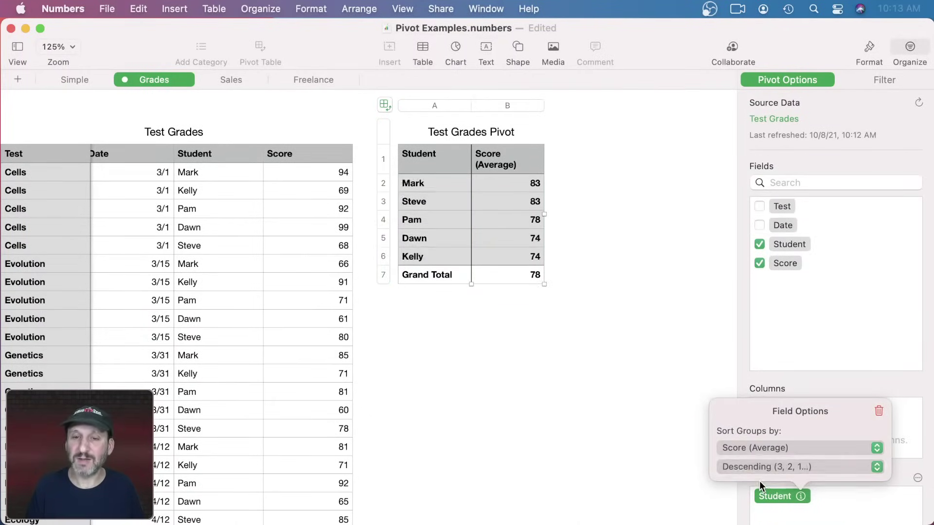
pyautogui.click(651, 278)
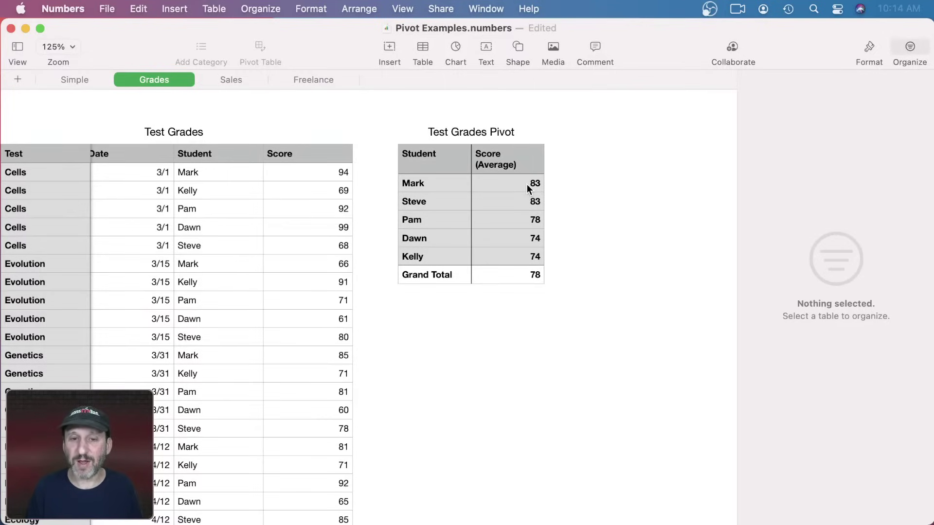
# Add the Test field to the Test Grades pivot table as its column field.
pyautogui.click(452, 157)
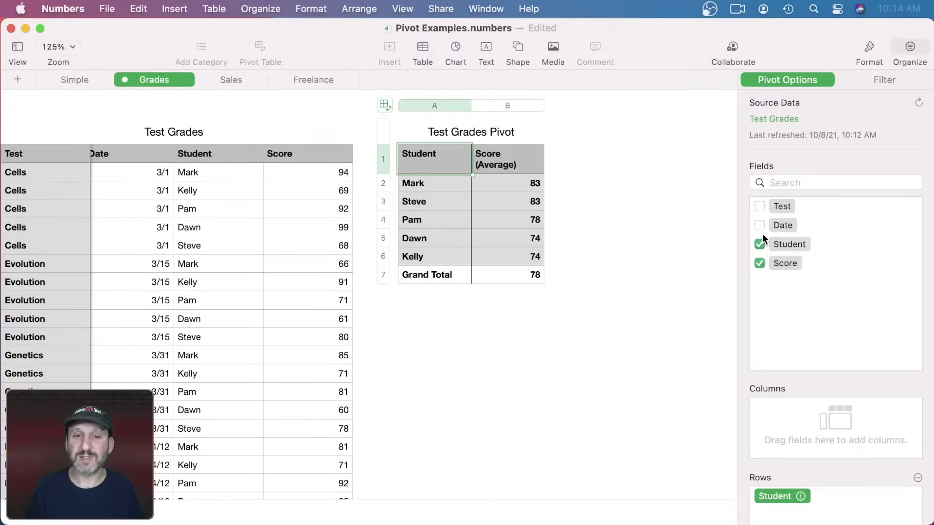
pyautogui.click(759, 206)
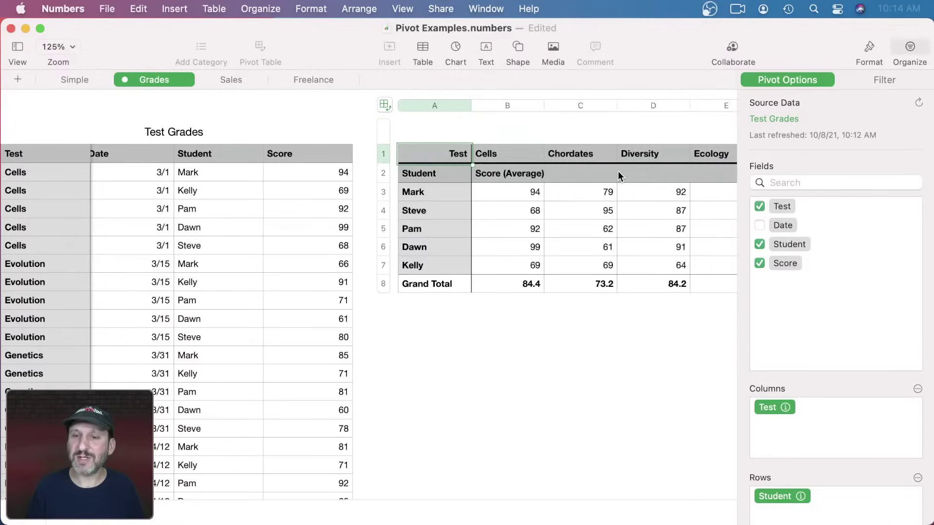
pyautogui.hscroll(10, 618, 171)
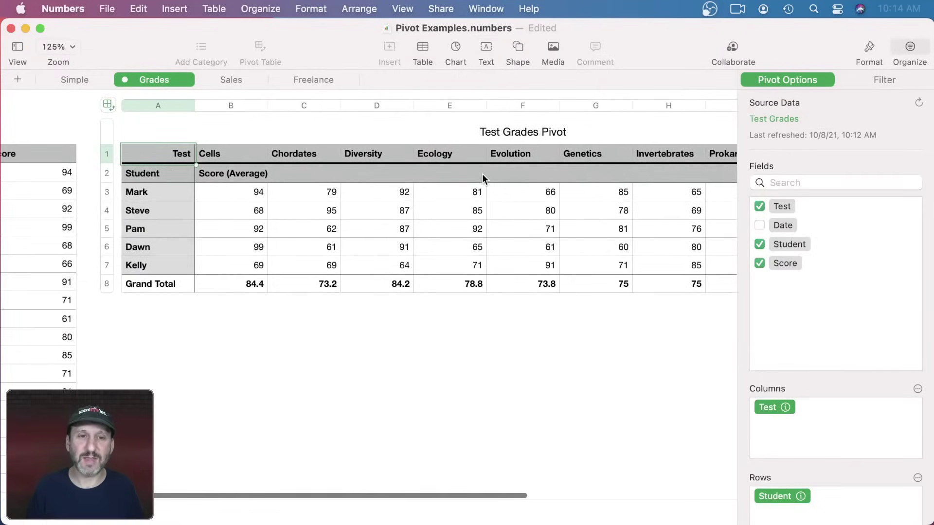
pyautogui.hscroll(2, 482, 175)
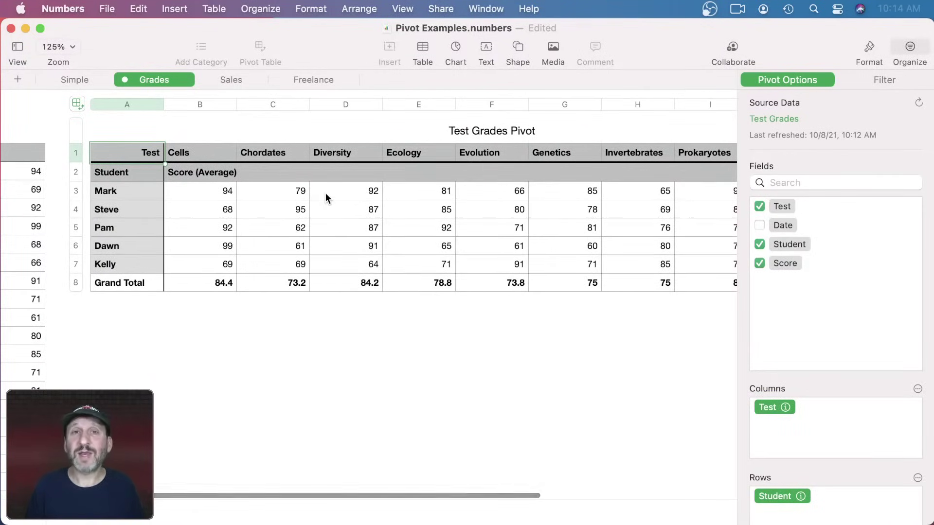
# Examine the Grand Total averages per student and per test, including Cells, Chordates, Diversity and Evolution.
pyautogui.hscroll(1, 475, 241)
pyautogui.hscroll(15, 475, 241)
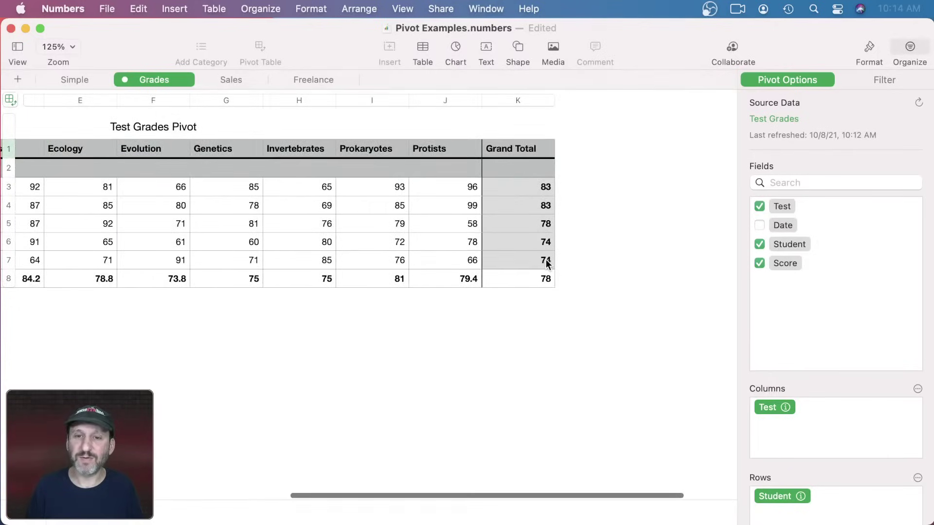
pyautogui.hscroll(-8, 542, 260)
pyautogui.hscroll(-15, 547, 262)
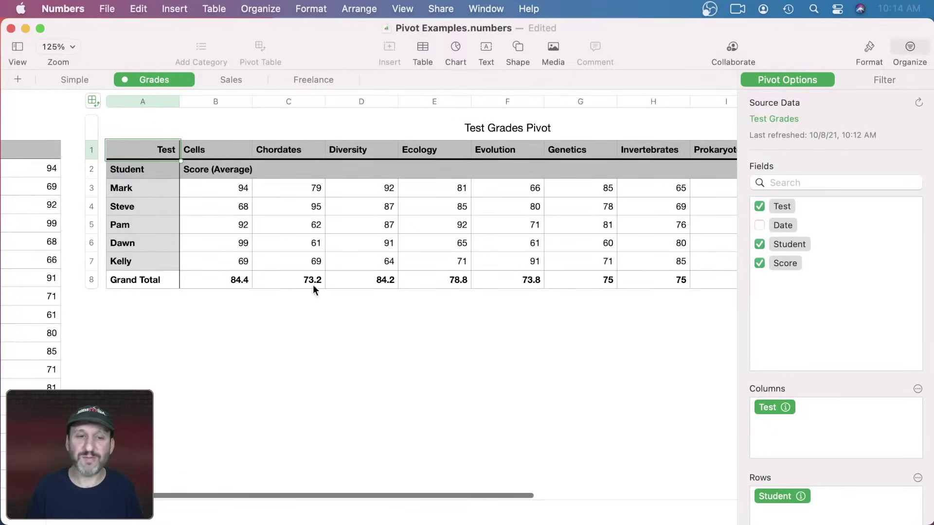
pyautogui.click(231, 282)
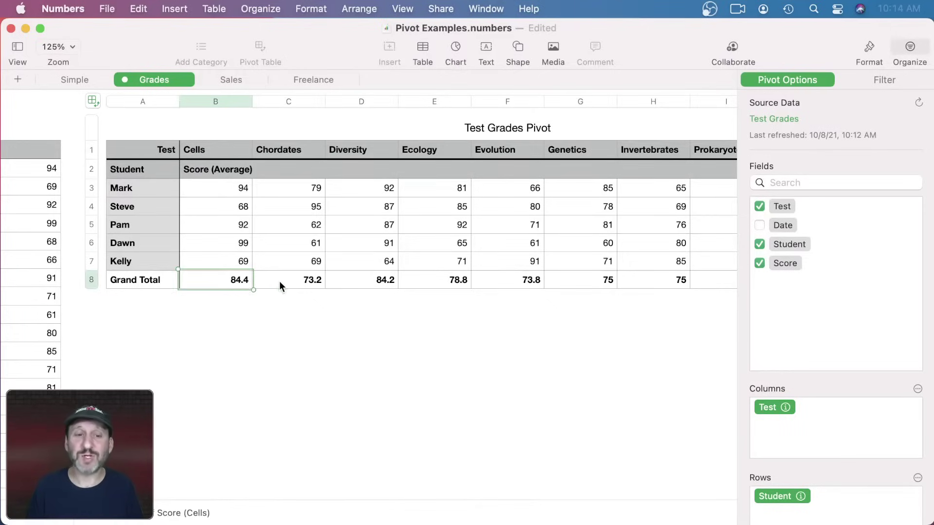
pyautogui.click(294, 282)
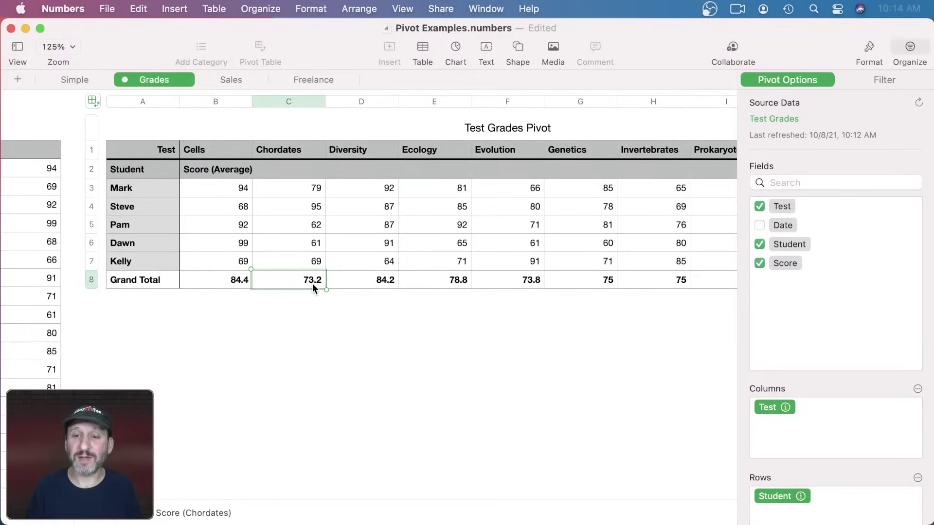
pyautogui.click(244, 282)
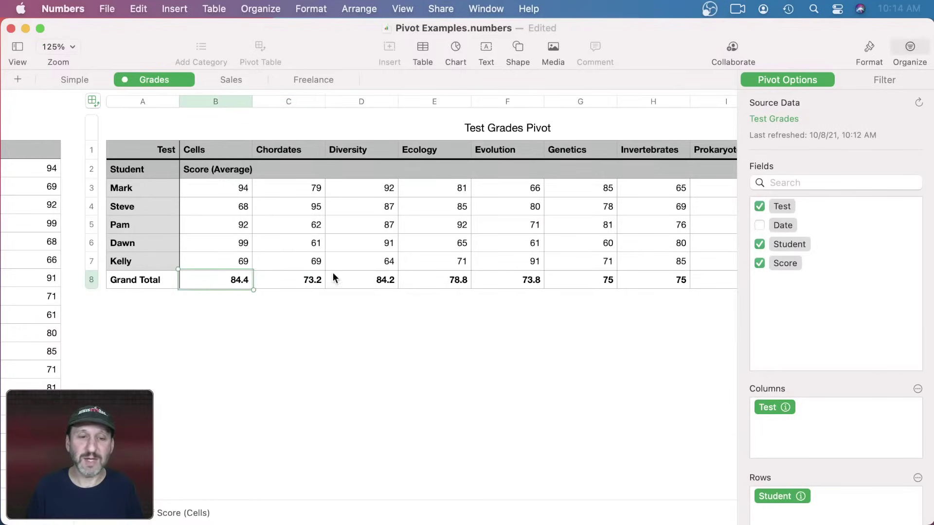
pyautogui.click(379, 282)
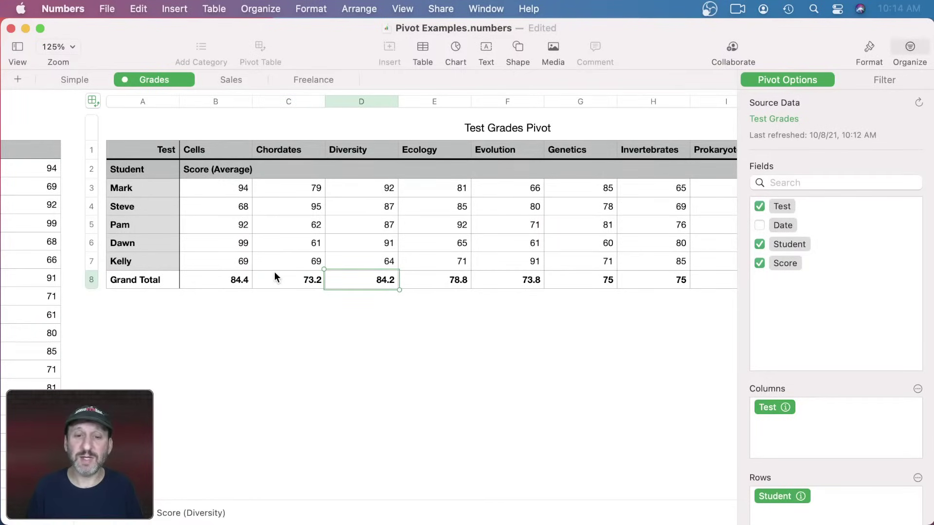
pyautogui.click(299, 280)
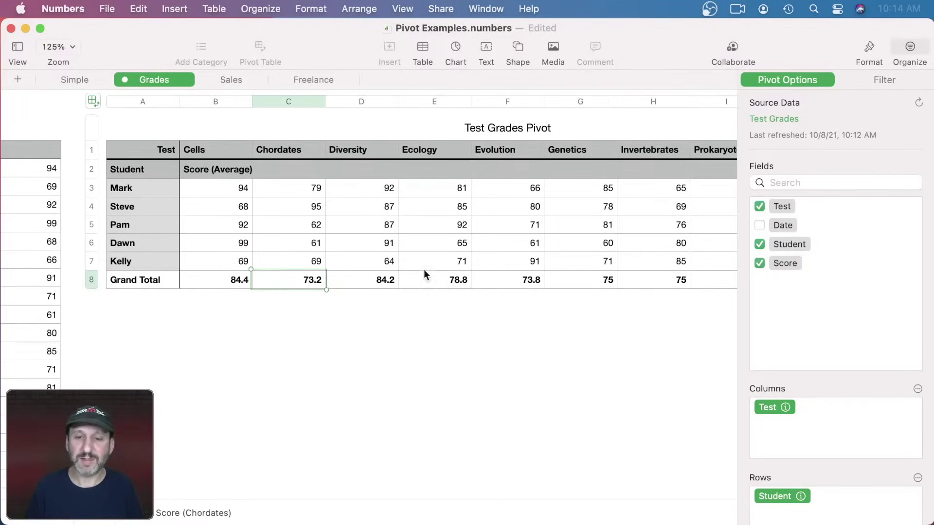
pyautogui.click(508, 279)
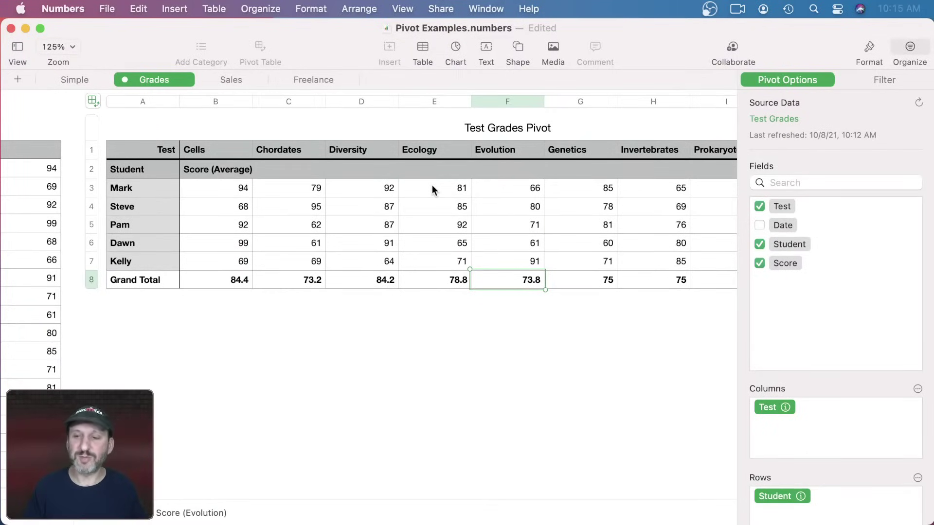
# Swap the column and row fields of the Test Grades pivot table and compare it with the source table.
pyautogui.click(917, 389)
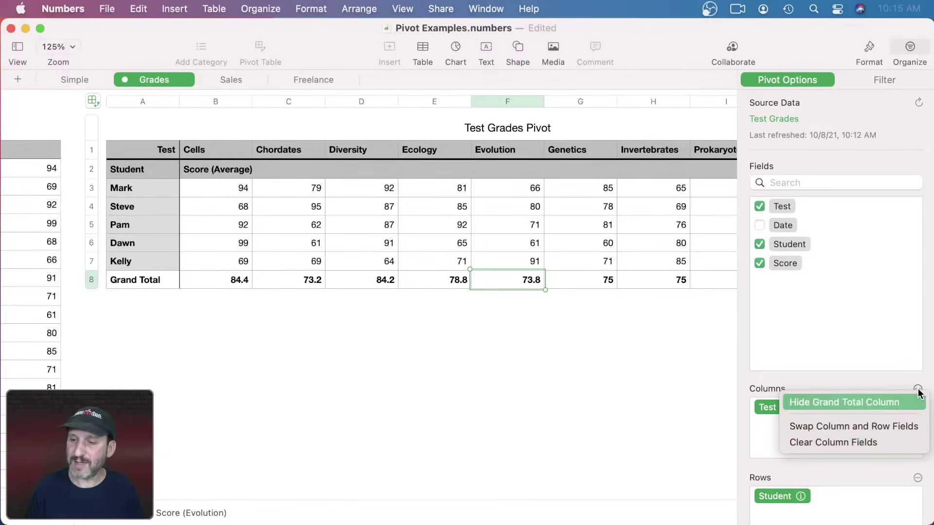
pyautogui.click(883, 427)
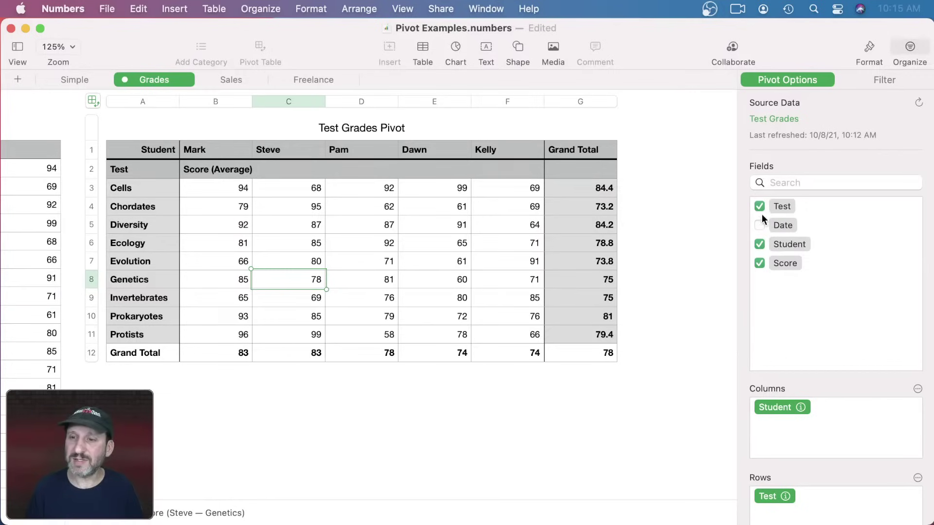
pyautogui.hscroll(-3, 278, 204)
pyautogui.hscroll(-5, 278, 201)
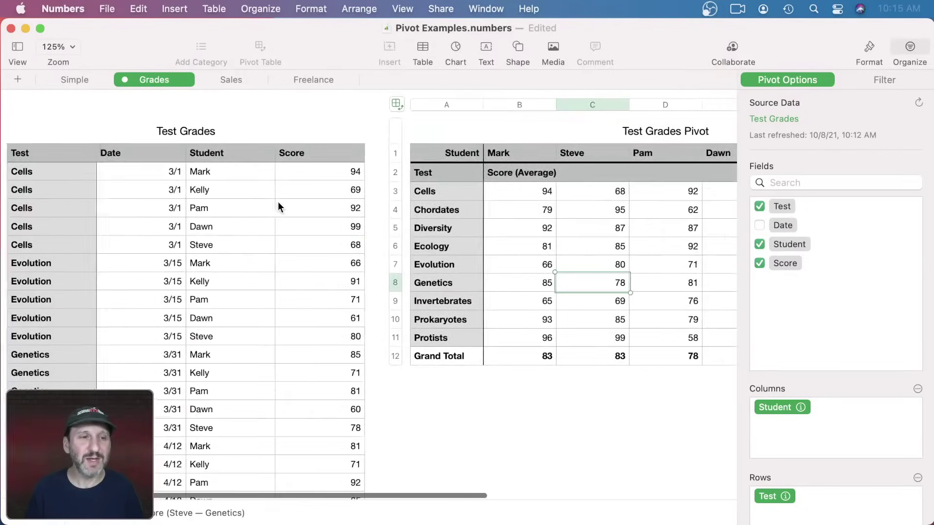
pyautogui.hscroll(6, 278, 201)
pyautogui.hscroll(-2, 209, 212)
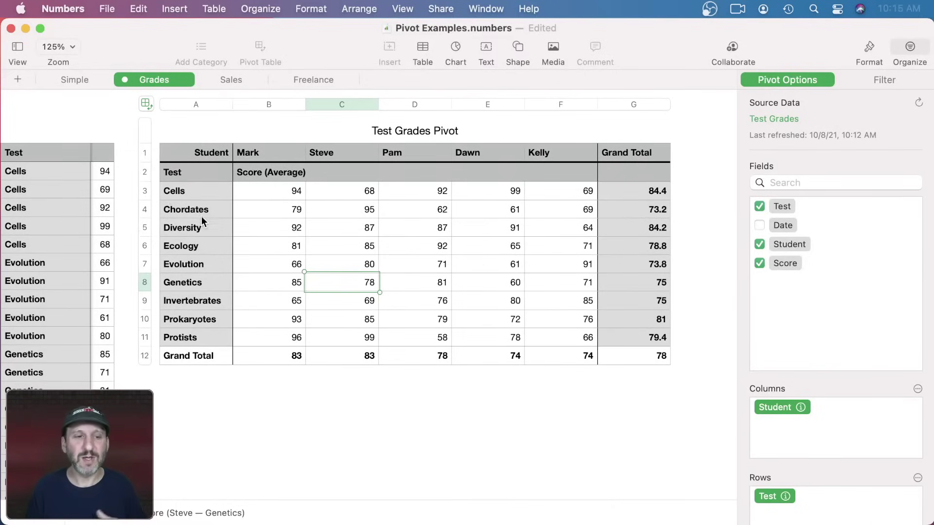
# Add the Date field to the pivot table's rows and place it above Test.
pyautogui.click(762, 224)
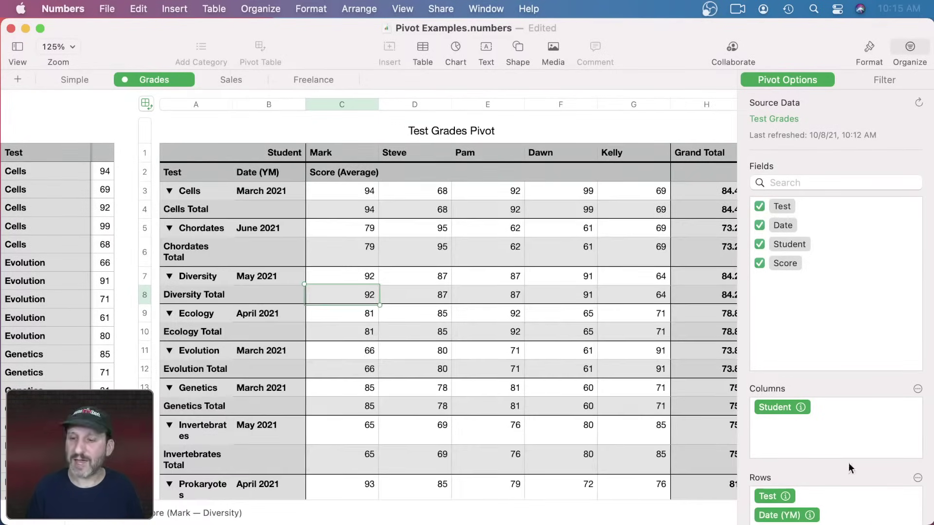
pyautogui.scroll(-5, 848, 462)
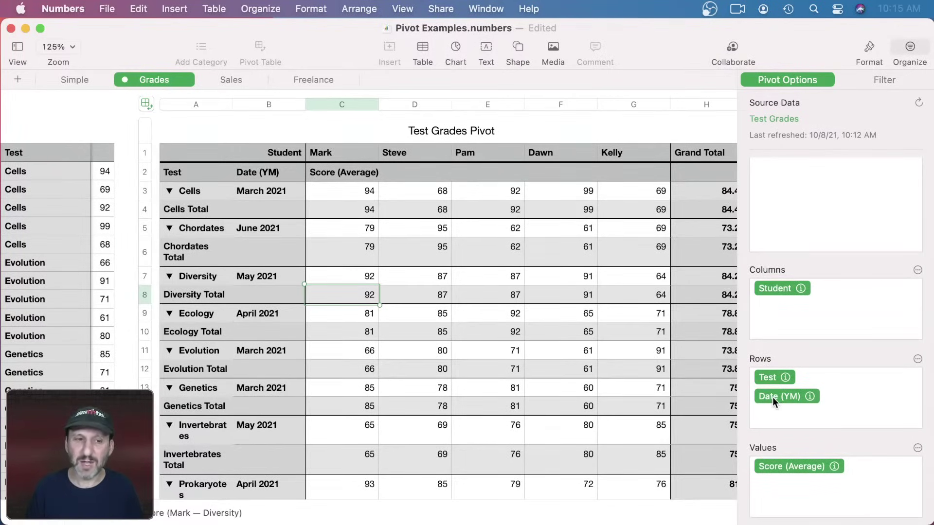
pyautogui.moveTo(772, 397); pyautogui.dragTo(769, 367)
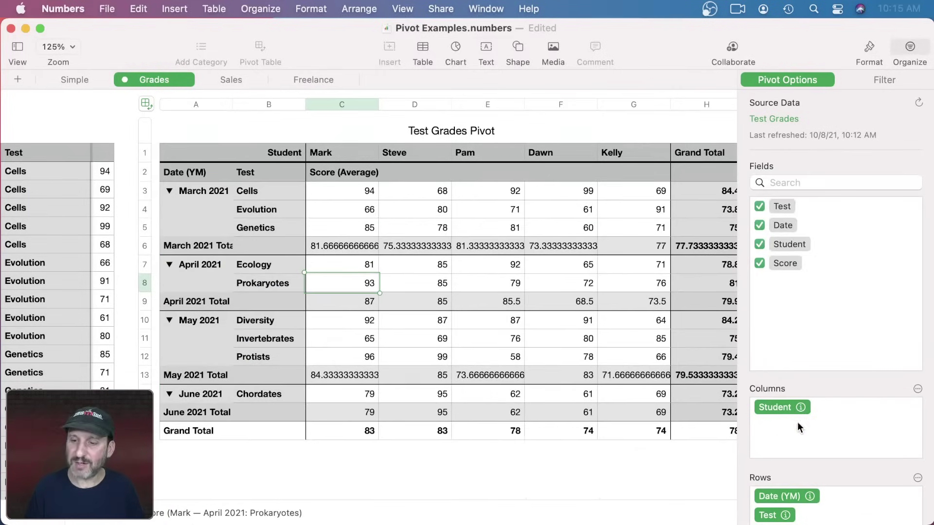
# Group the Date row field by Value and turn off its total rows.
pyautogui.scroll(-4, 797, 460)
pyautogui.click(809, 401)
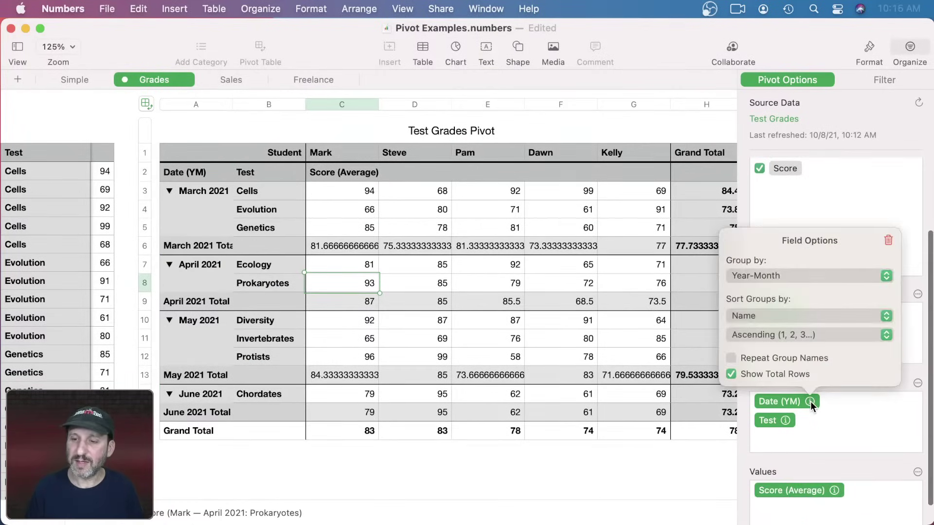
pyautogui.click(759, 276)
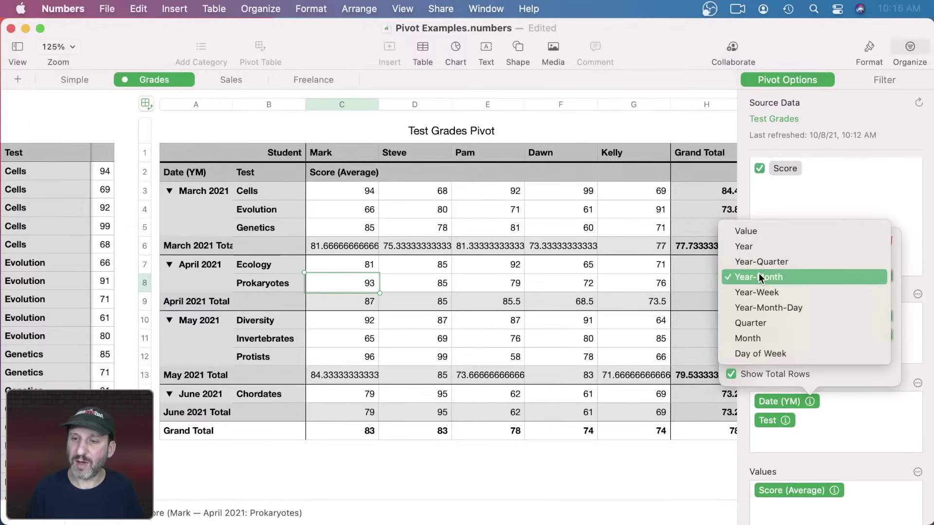
pyautogui.click(757, 232)
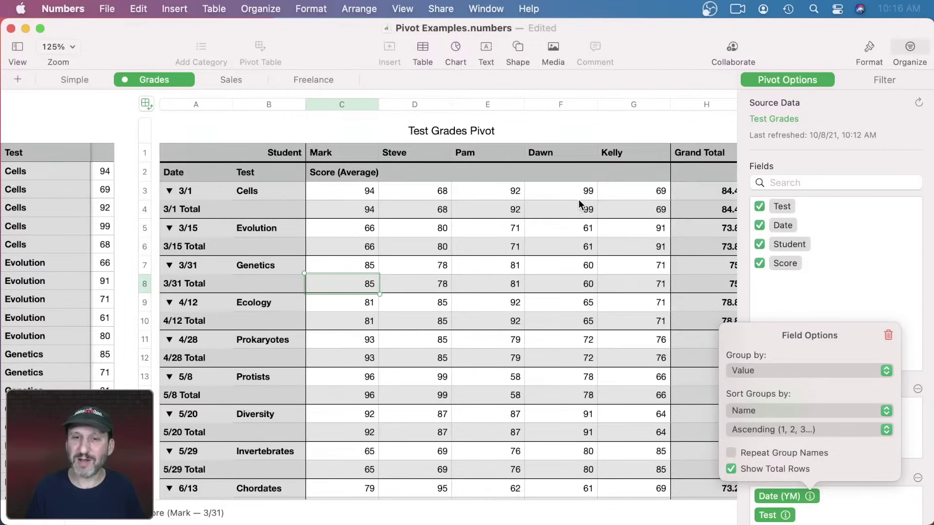
pyautogui.click(750, 468)
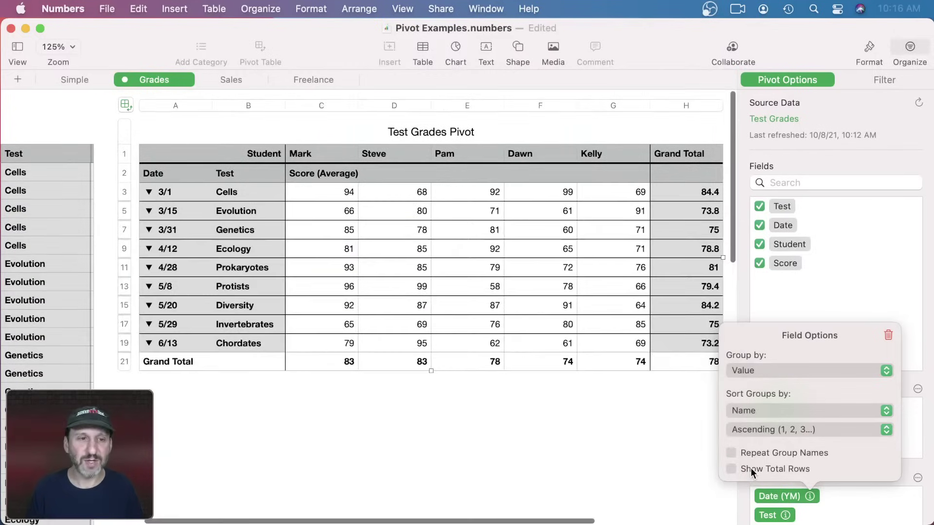
# Check which test belongs to each date, starting with Cells and Evolution, and review the pivot table's column, row and value fields.
pyautogui.click(164, 195)
pyautogui.click(246, 192)
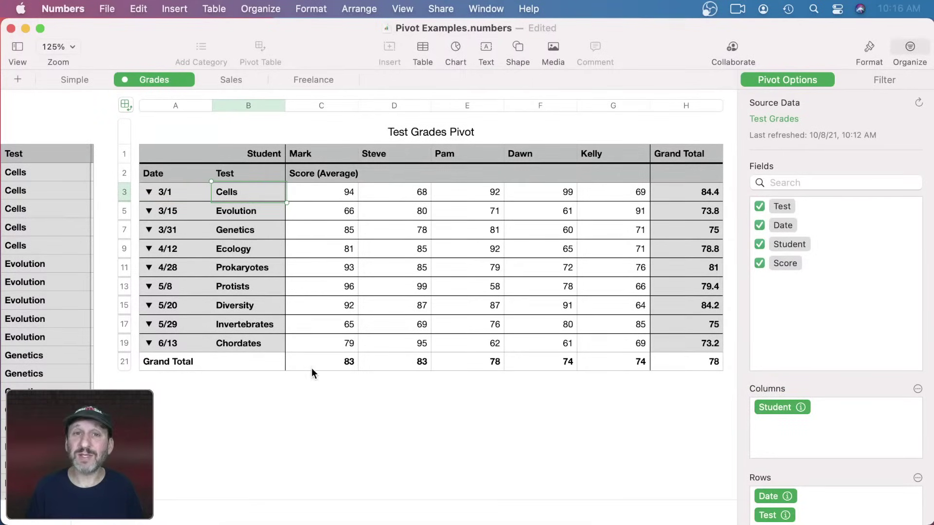
pyautogui.click(178, 191)
pyautogui.click(235, 192)
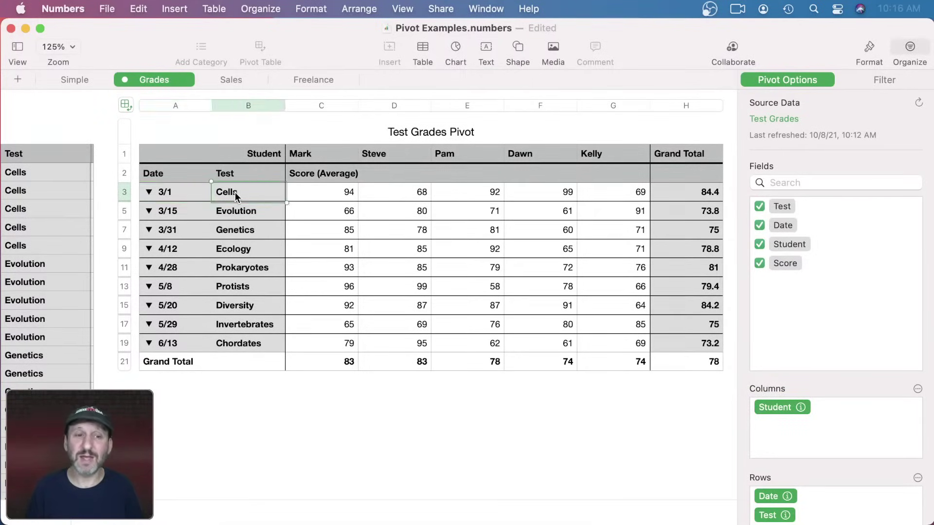
pyautogui.click(173, 214)
pyautogui.click(229, 214)
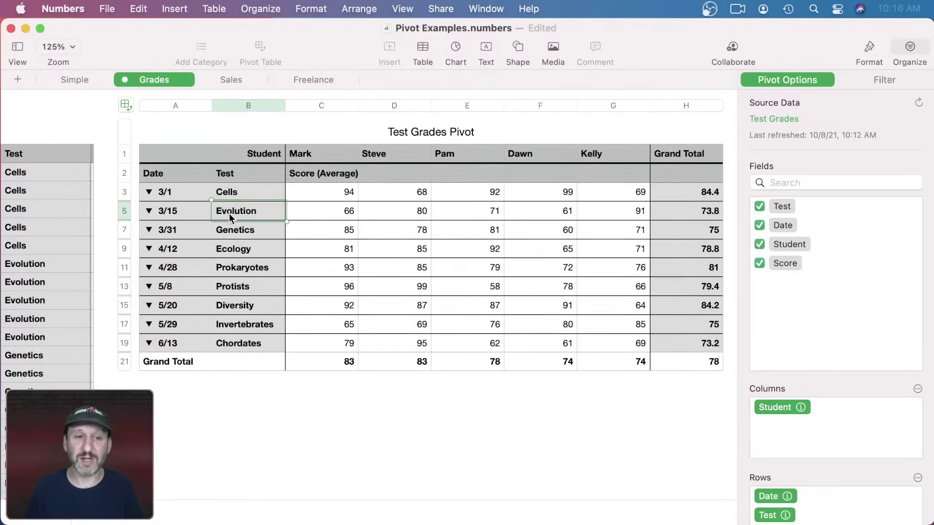
pyautogui.scroll(-3, 870, 469)
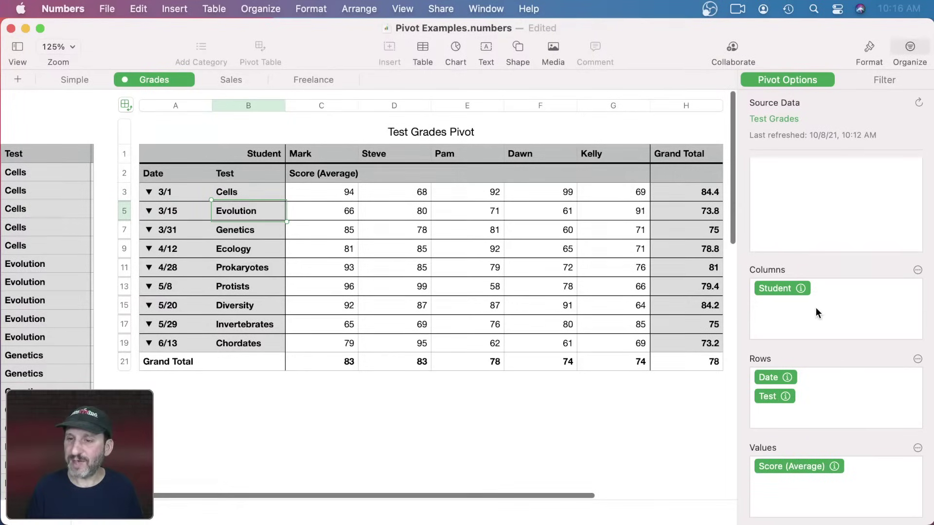
pyautogui.moveTo(801, 466)
pyautogui.mouseDown()
pyautogui.moveTo(789, 328)
pyautogui.moveTo(803, 477)
pyautogui.moveTo(801, 462)
pyautogui.moveTo(796, 468)
pyautogui.mouseUp()
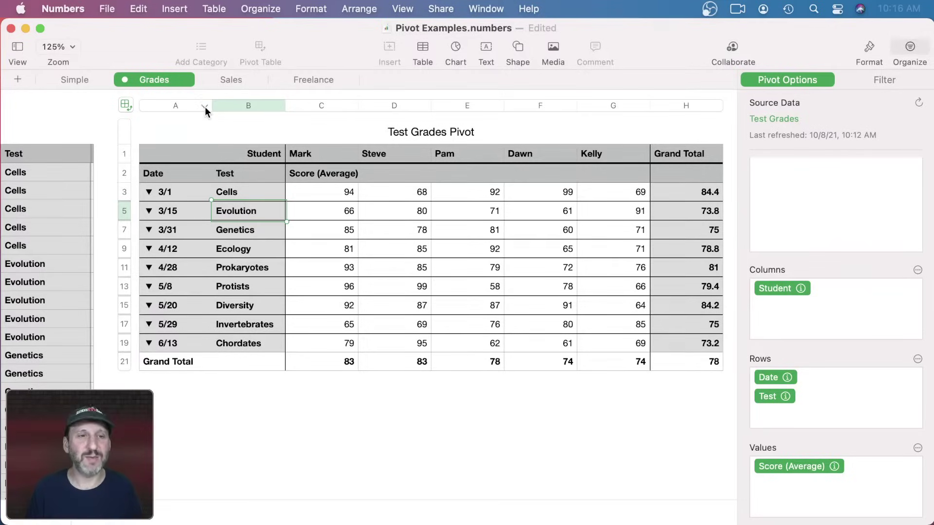
# Go to the Sales sheet and review which pivot table commands are offered without a table selected.
pyautogui.click(235, 80)
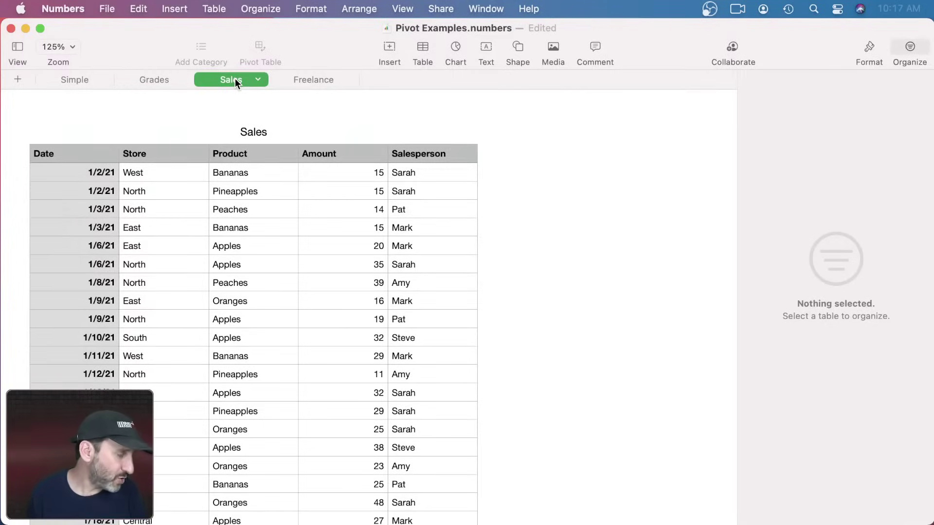
pyautogui.click(260, 9)
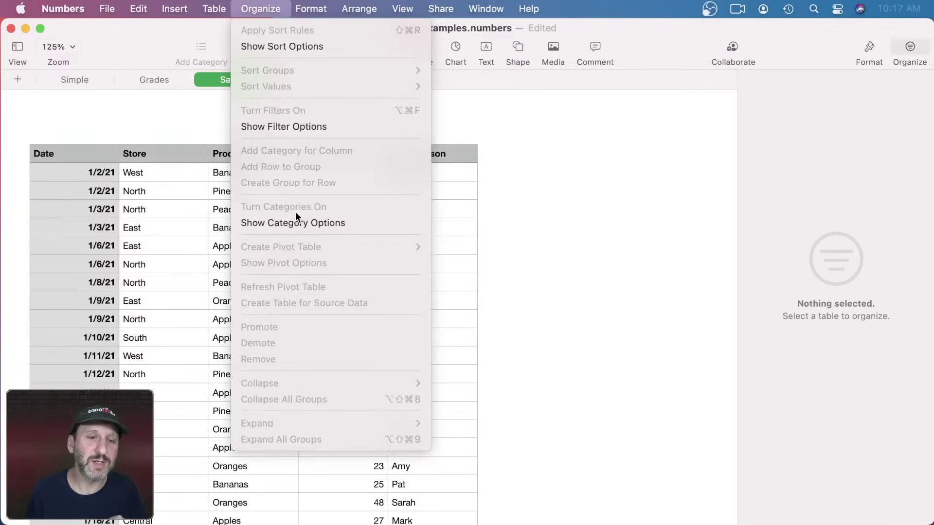
pyautogui.click(246, 9)
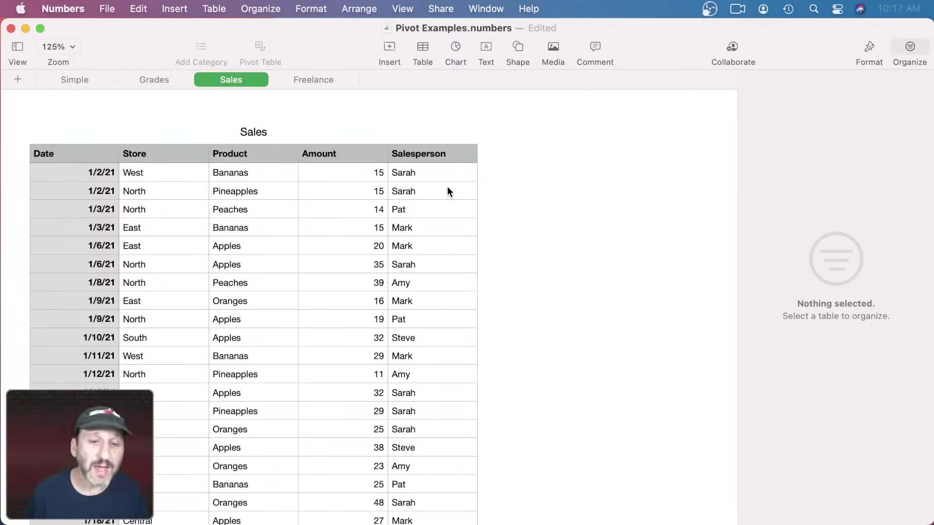
# On the Simple sheet, create a second pivot table from the Sales table on the current sheet.
pyautogui.click(76, 82)
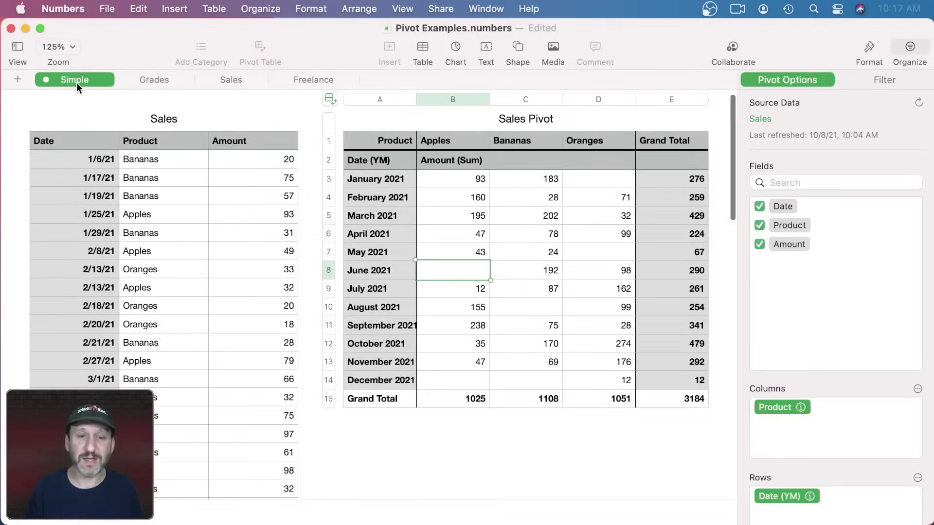
pyautogui.click(159, 161)
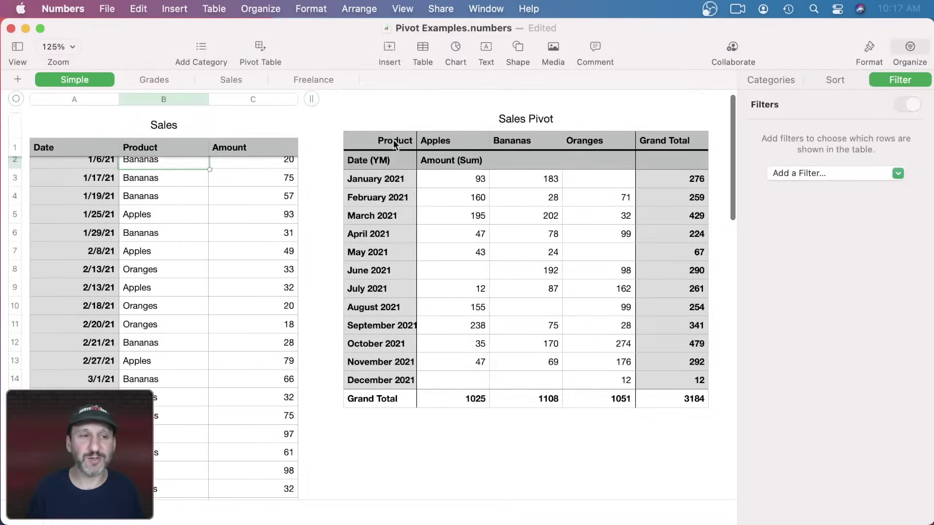
pyautogui.click(76, 100)
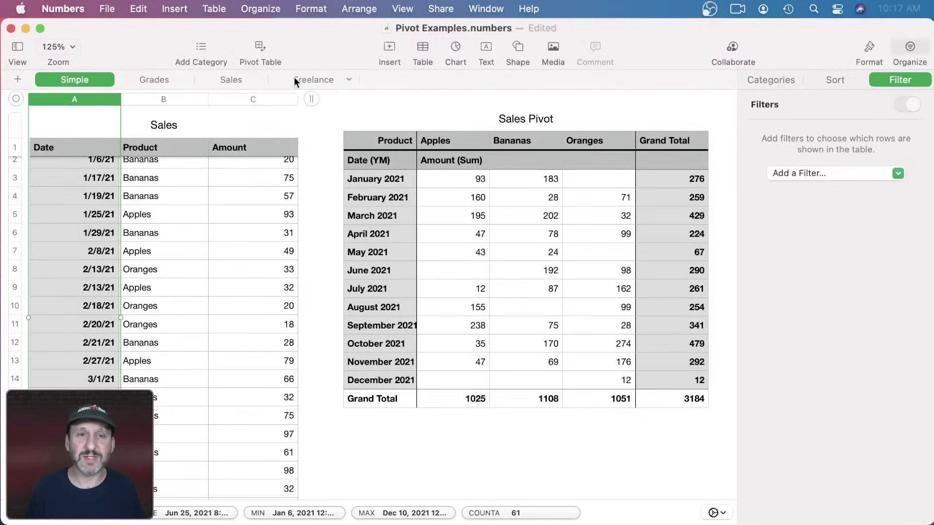
pyautogui.click(208, 10)
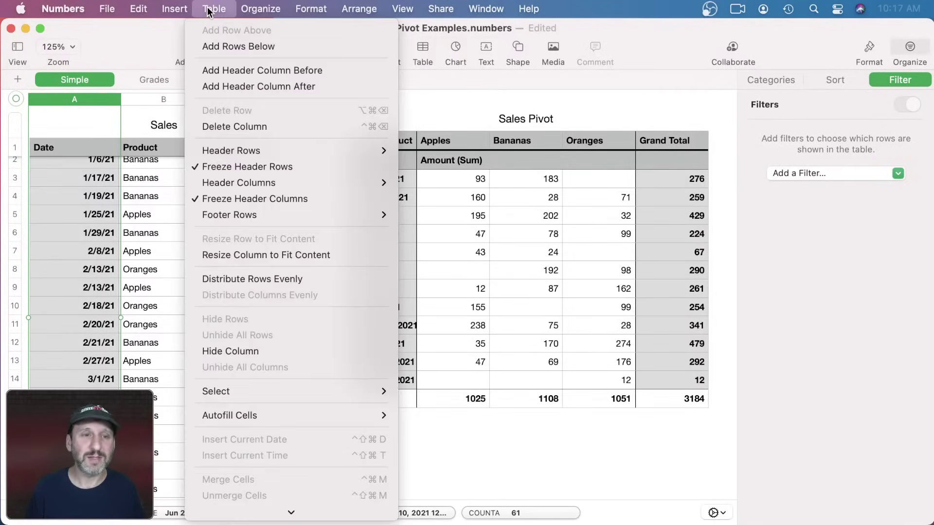
pyautogui.moveTo(257, 10)
pyautogui.moveTo(305, 245)
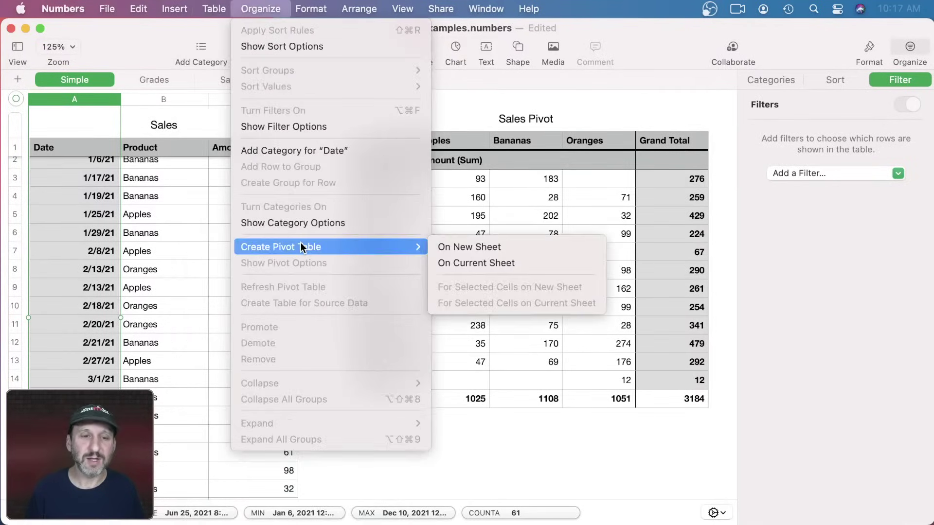
pyautogui.click(458, 264)
# Compare the two pivot tables with their source on the Simple sheet, and review the tables on the Sales and Grades sheets.
pyautogui.scroll(5, 457, 267)
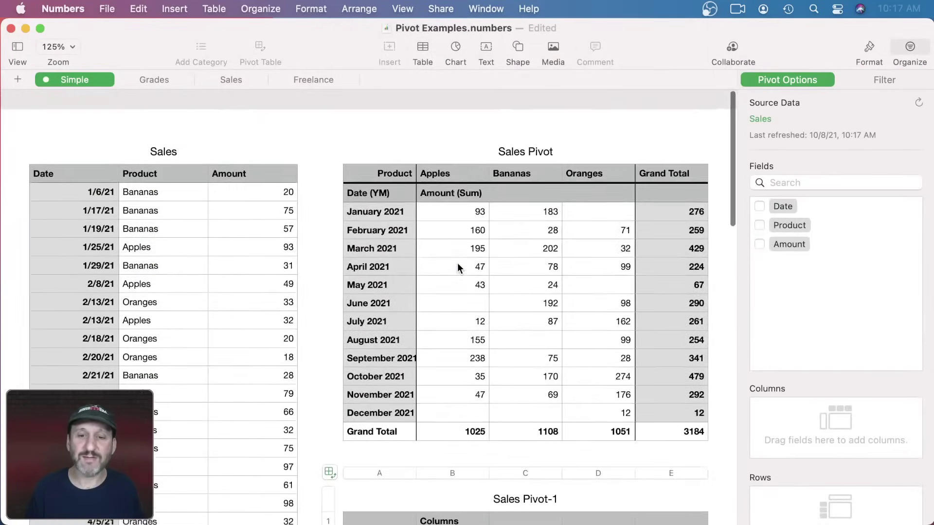
pyautogui.scroll(-10, 457, 263)
pyautogui.scroll(9, 457, 253)
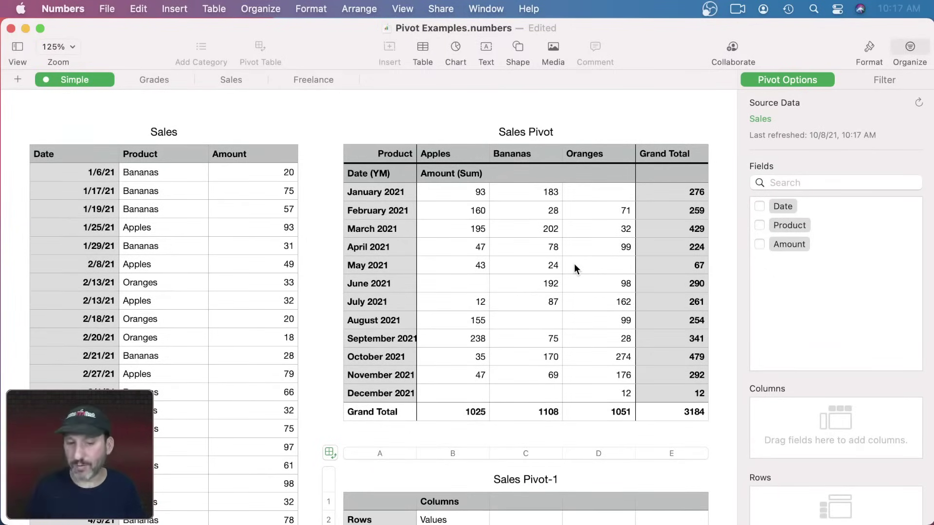
pyautogui.scroll(-15, 574, 264)
pyautogui.scroll(15, 574, 264)
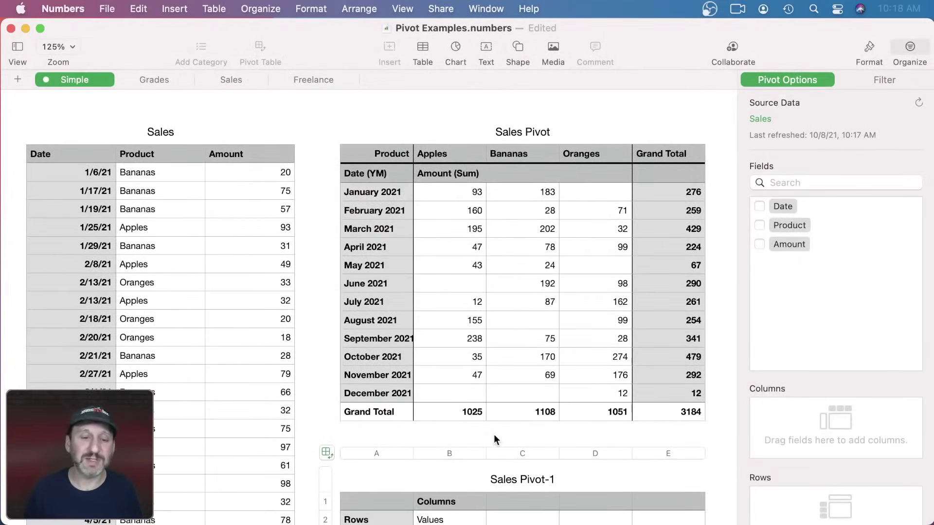
pyautogui.click(231, 81)
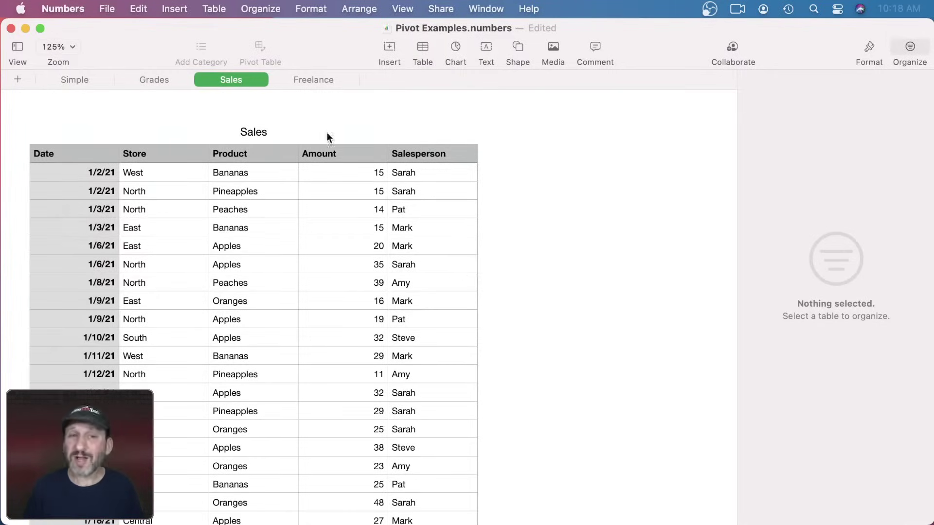
pyautogui.click(162, 79)
pyautogui.hscroll(-10, 229, 208)
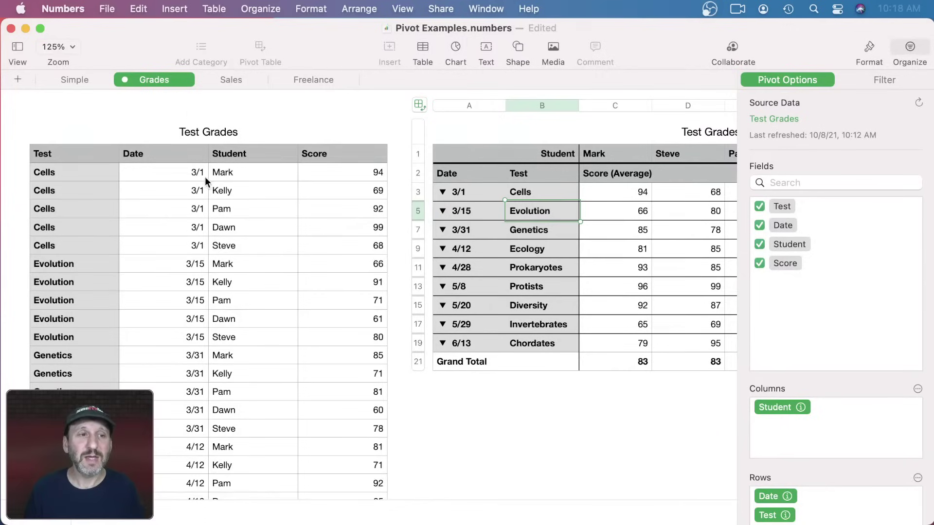
# Add a row at the end of the Simple sheet's Sales table with date 12/11/21, product Oranges and amount 1000.
pyautogui.click(79, 83)
pyautogui.scroll(-10, 313, 321)
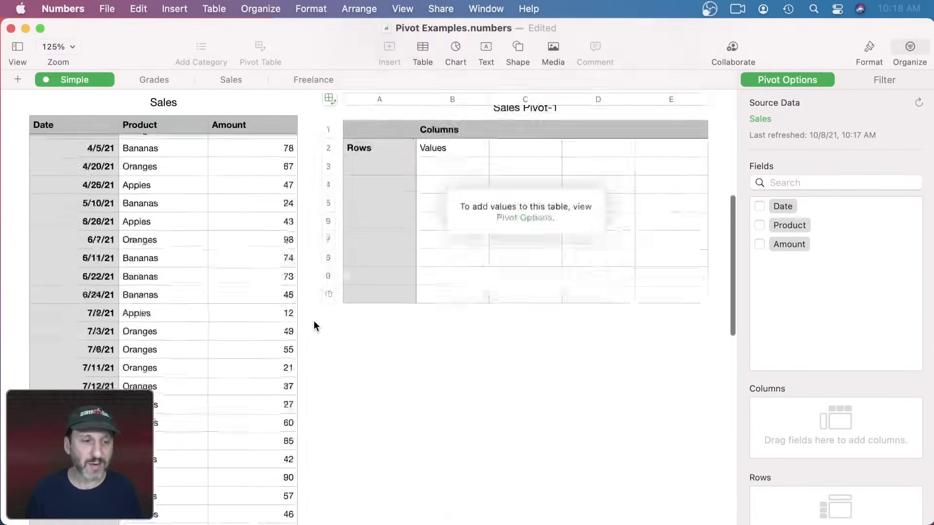
pyautogui.scroll(10, 314, 322)
pyautogui.scroll(-15, 314, 326)
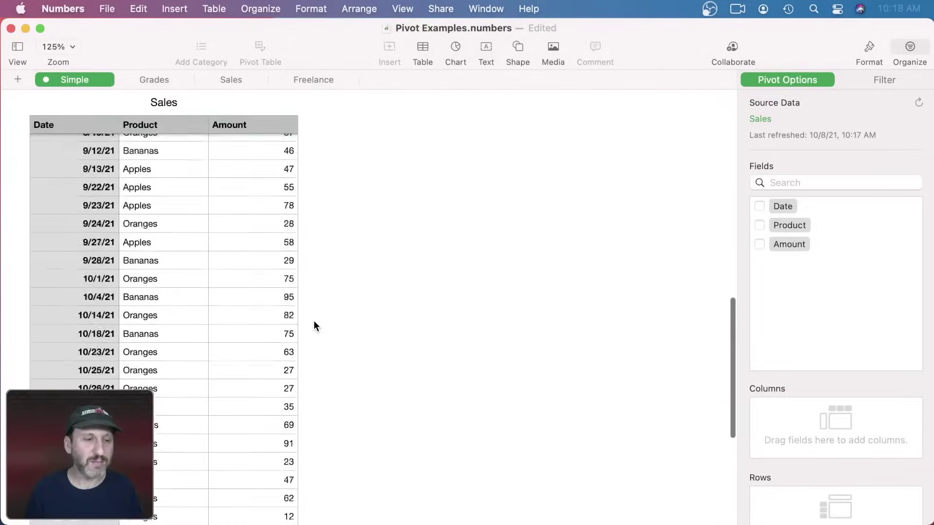
pyautogui.click(93, 274)
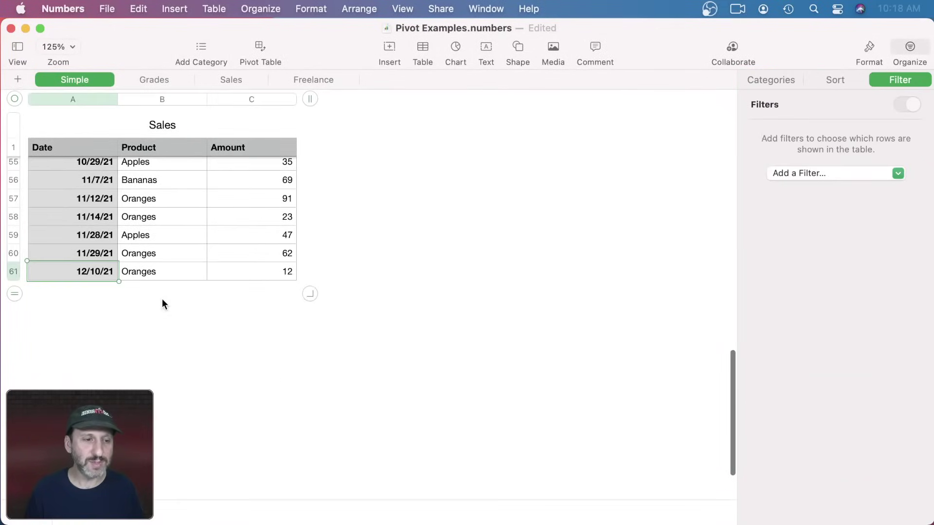
pyautogui.press('Return')
pyautogui.write('12')
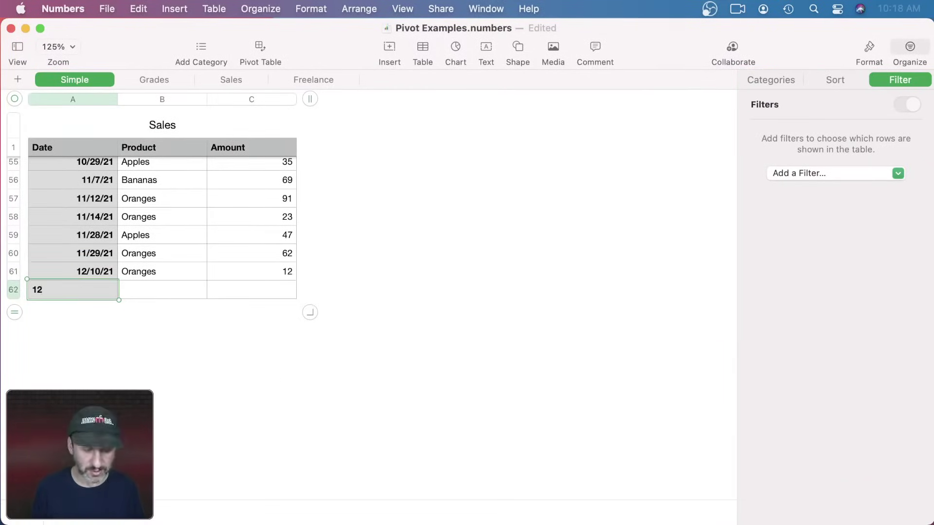
pyautogui.write('/11/21')
pyautogui.press('Tab')
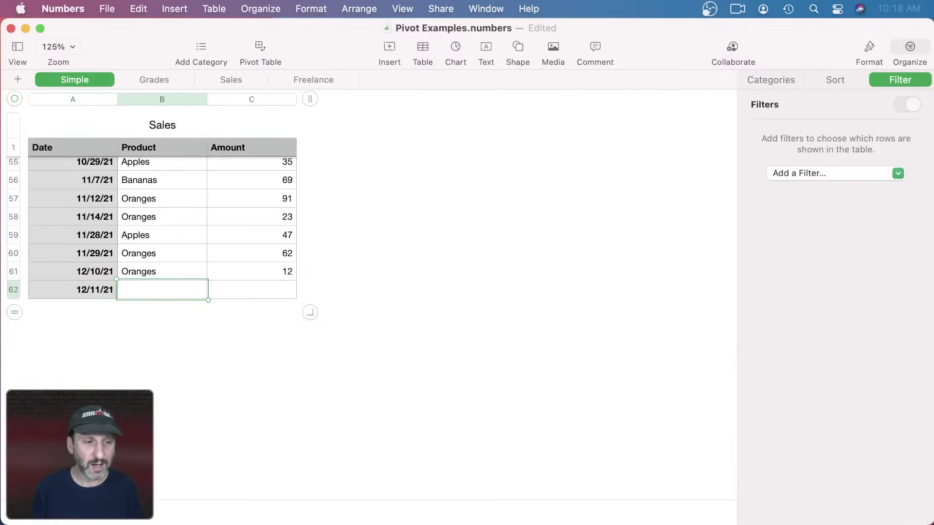
pyautogui.write('Oranges')
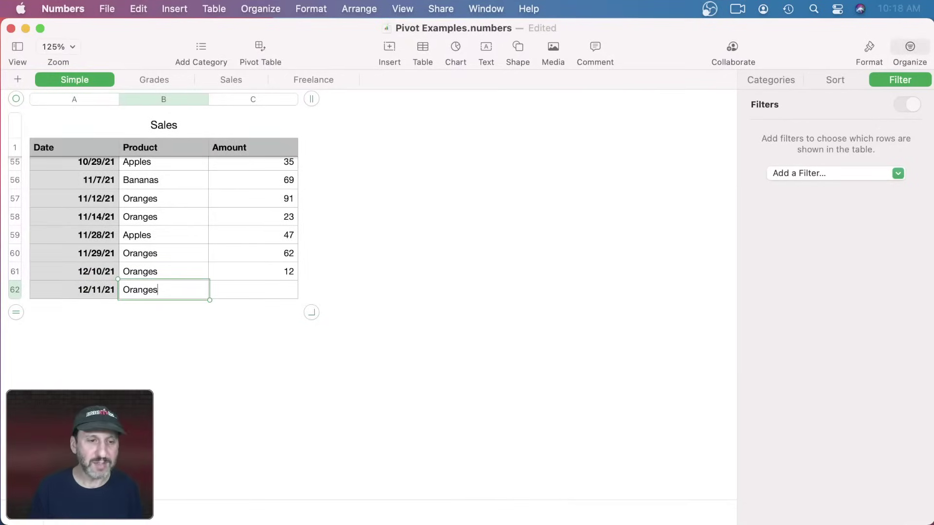
pyautogui.press('Tab')
pyautogui.write('1000')
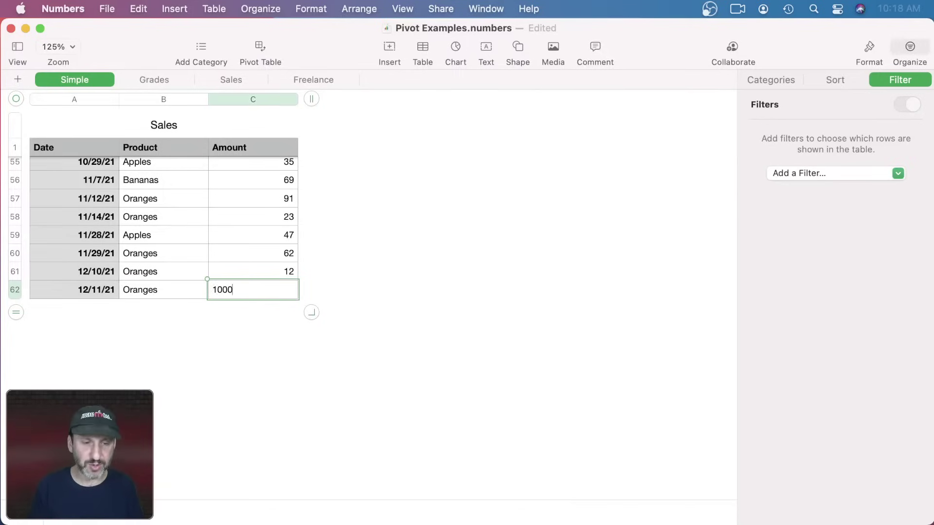
pyautogui.press('Return')
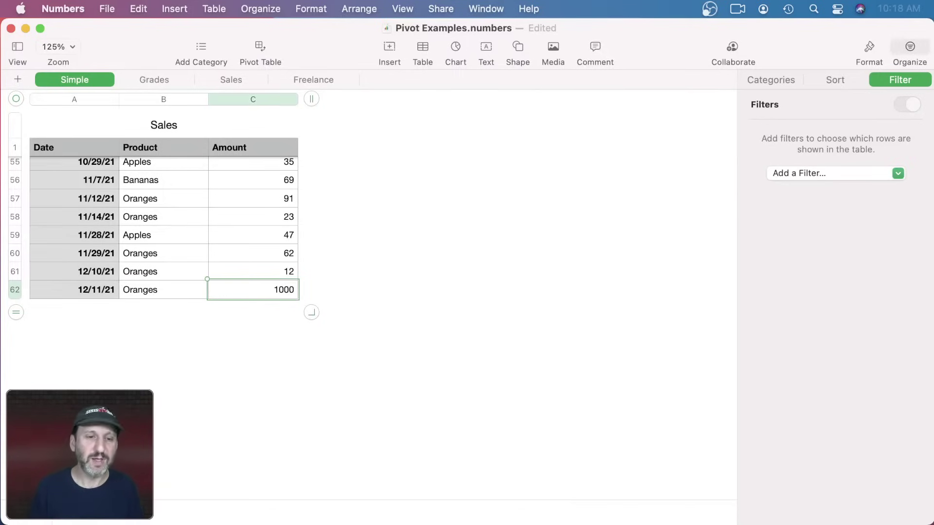
# Refresh the original Sales Pivot table and compare its December figures with the last source rows.
pyautogui.scroll(20, 312, 260)
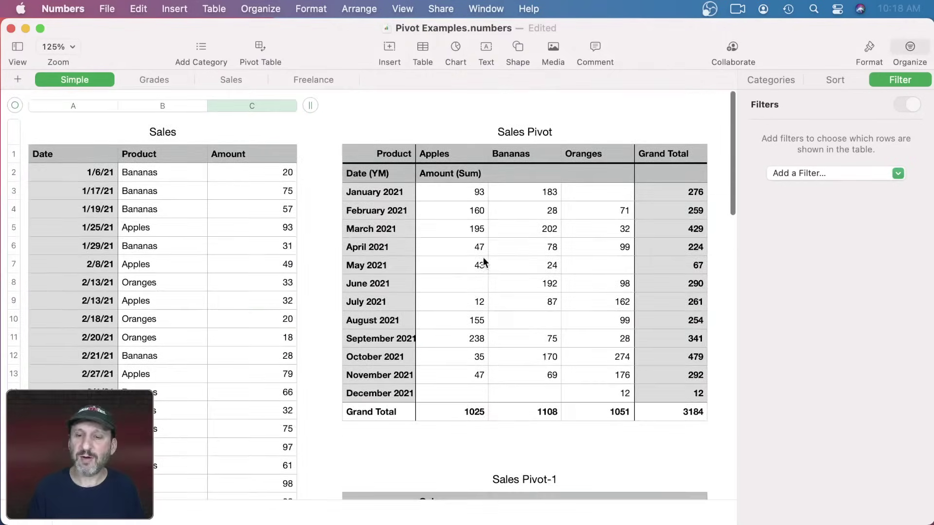
pyautogui.click(488, 167)
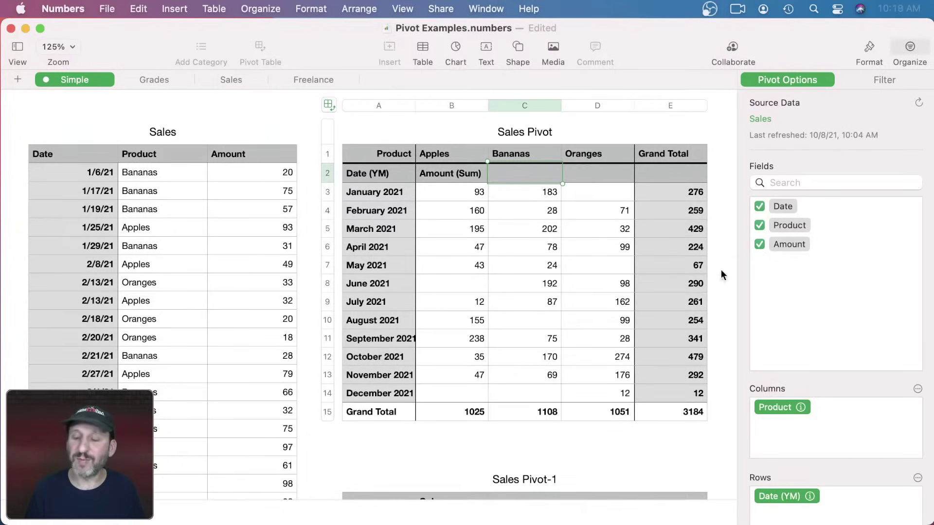
pyautogui.click(917, 104)
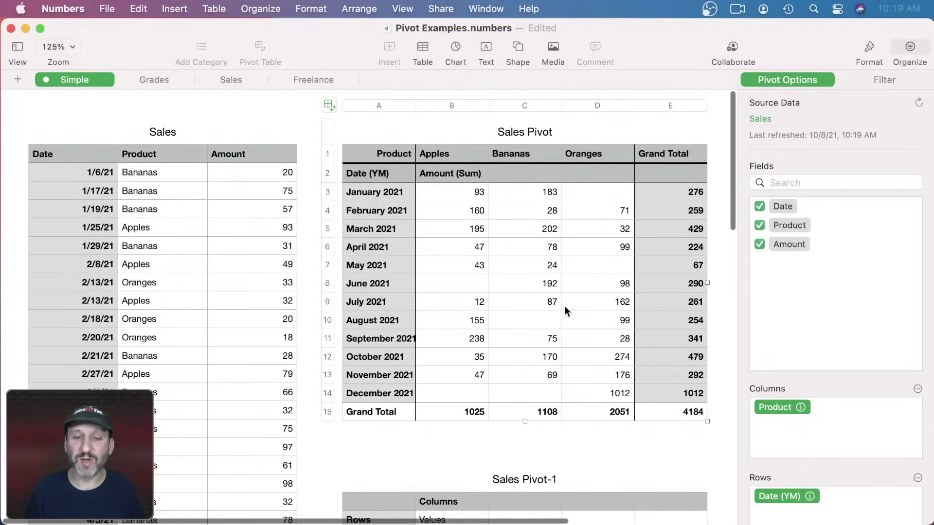
pyautogui.scroll(-15, 222, 373)
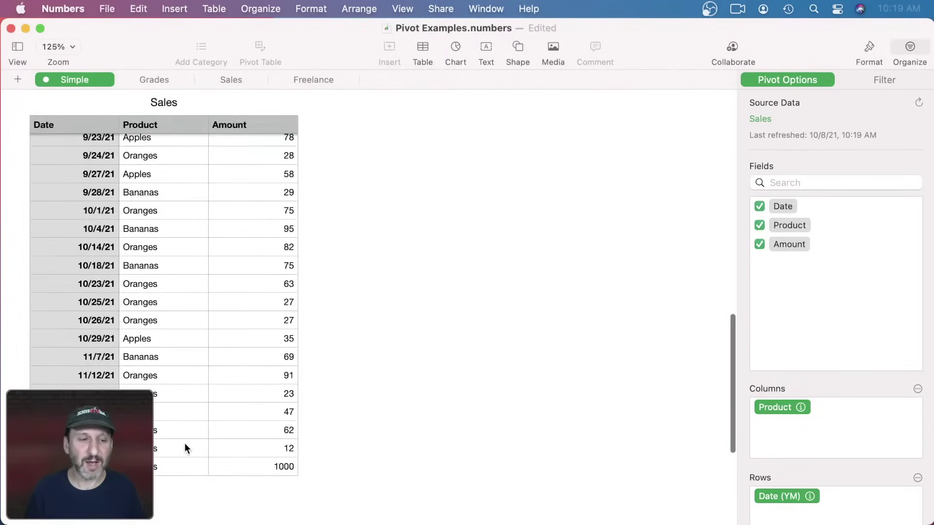
pyautogui.scroll(15, 210, 394)
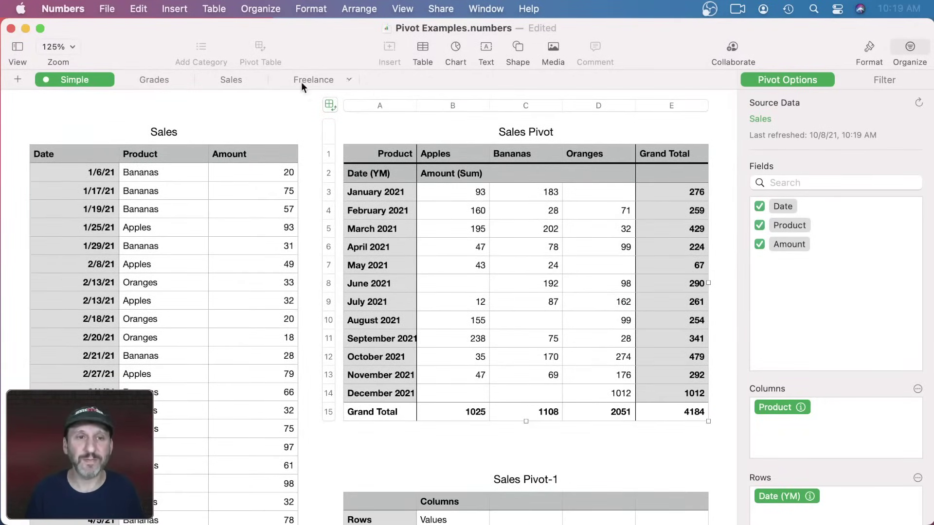
# Create a pivot table from the Sales sheet's Sales table on the current sheet.
pyautogui.click(218, 80)
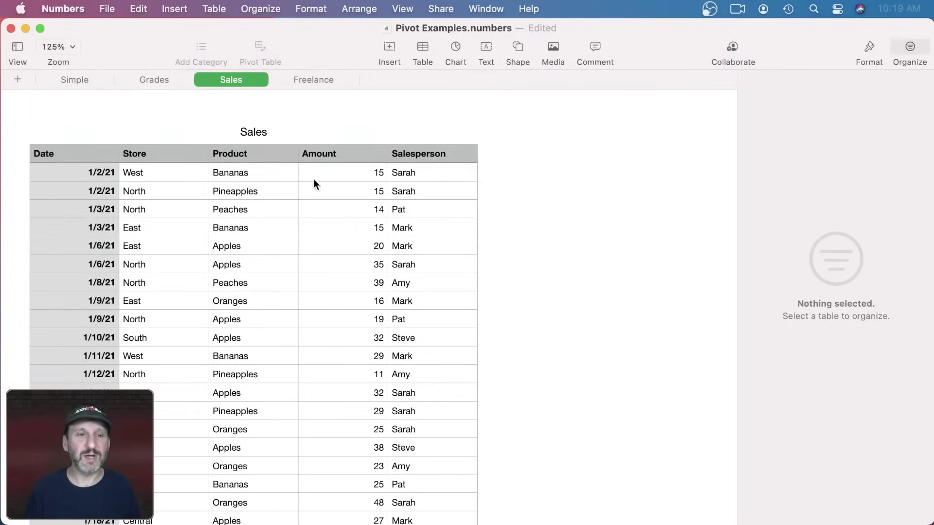
pyautogui.click(202, 166)
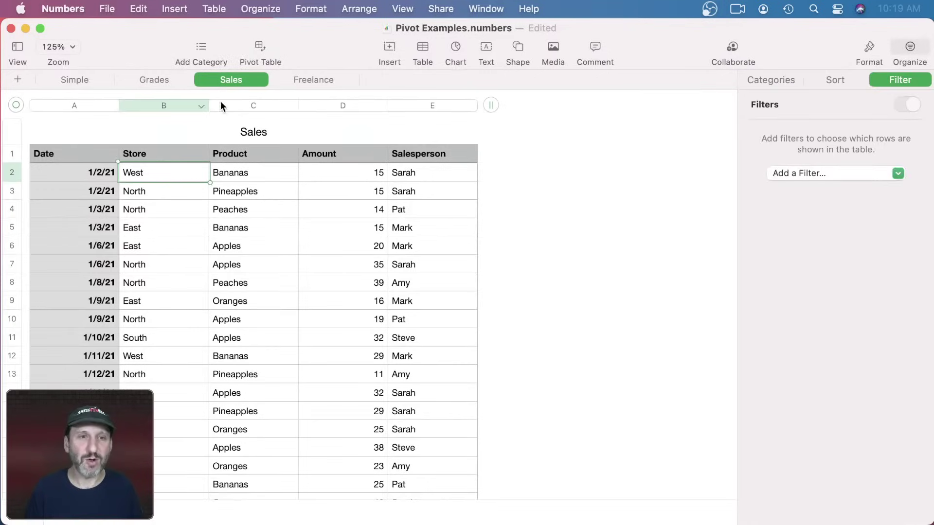
pyautogui.click(261, 9)
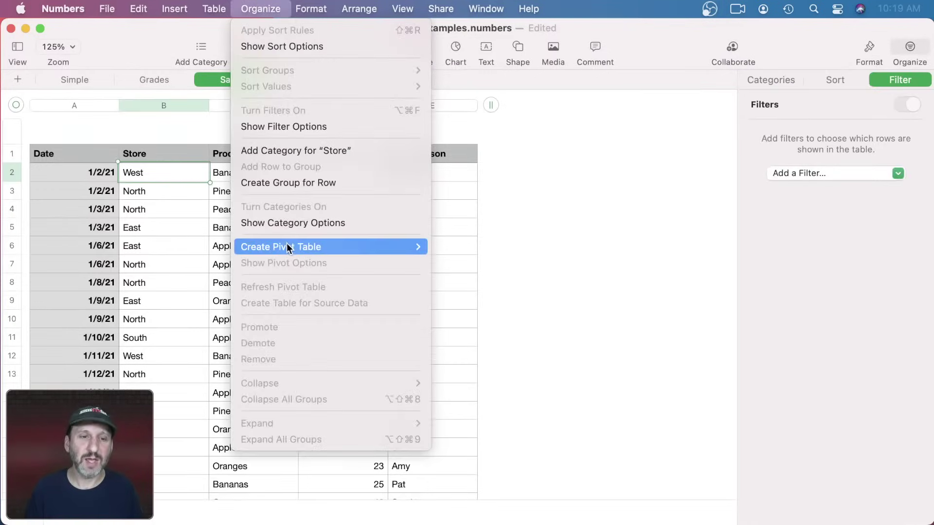
pyautogui.moveTo(287, 244)
pyautogui.click(472, 264)
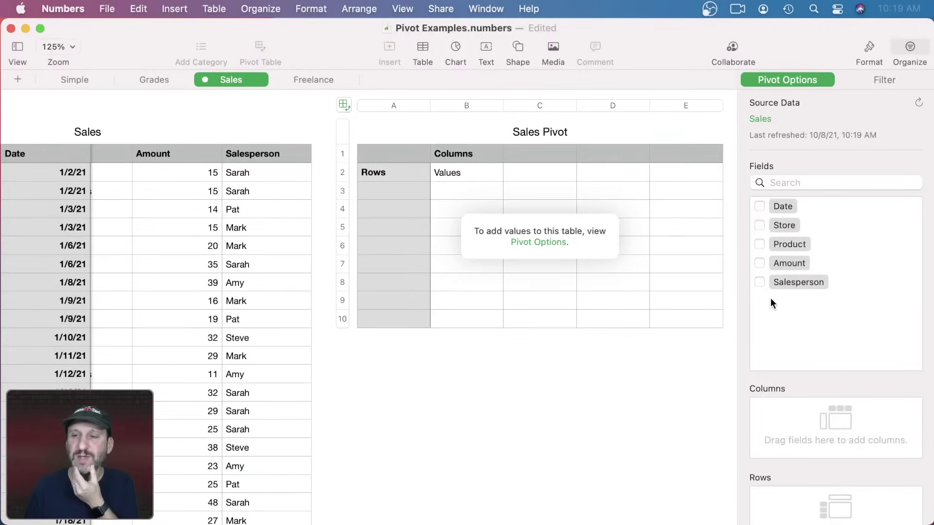
# Add Salesperson as the pivot table's rows, Amount as its values and Store as its columns.
pyautogui.click(760, 282)
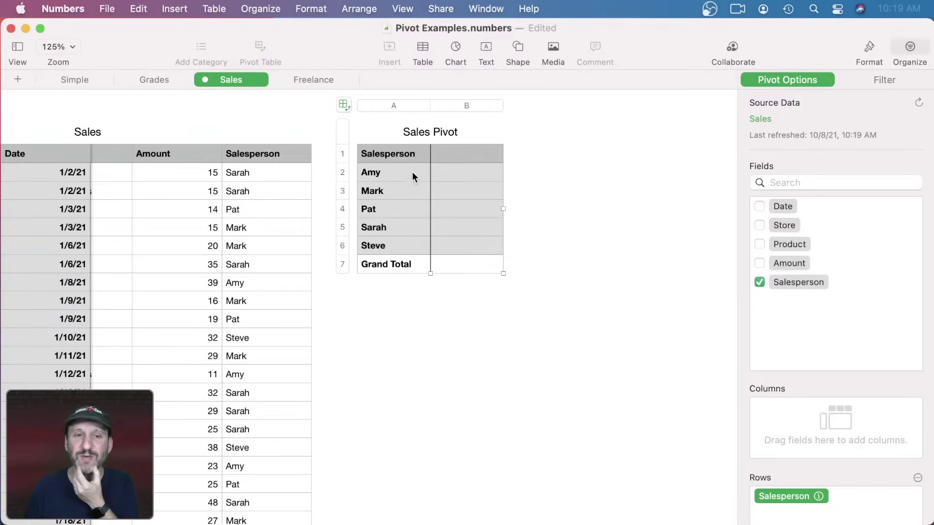
pyautogui.click(761, 265)
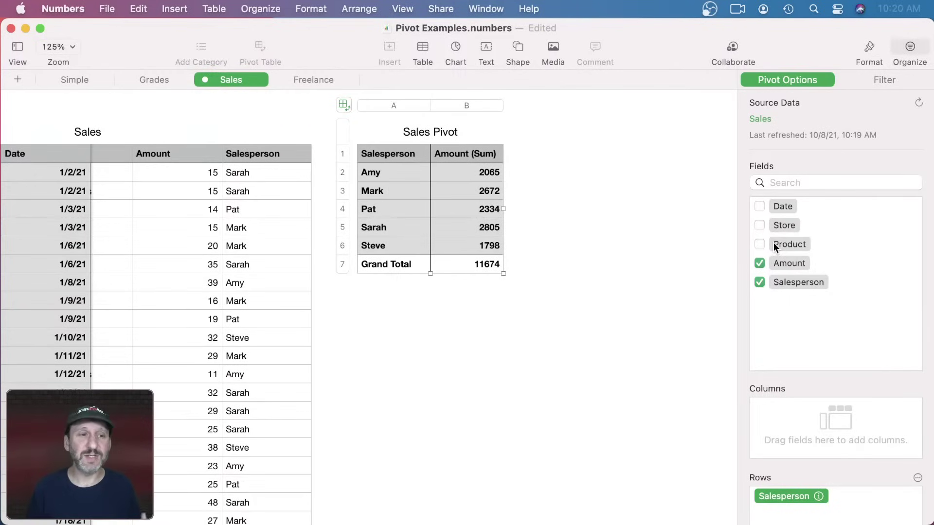
pyautogui.hscroll(-5, 216, 315)
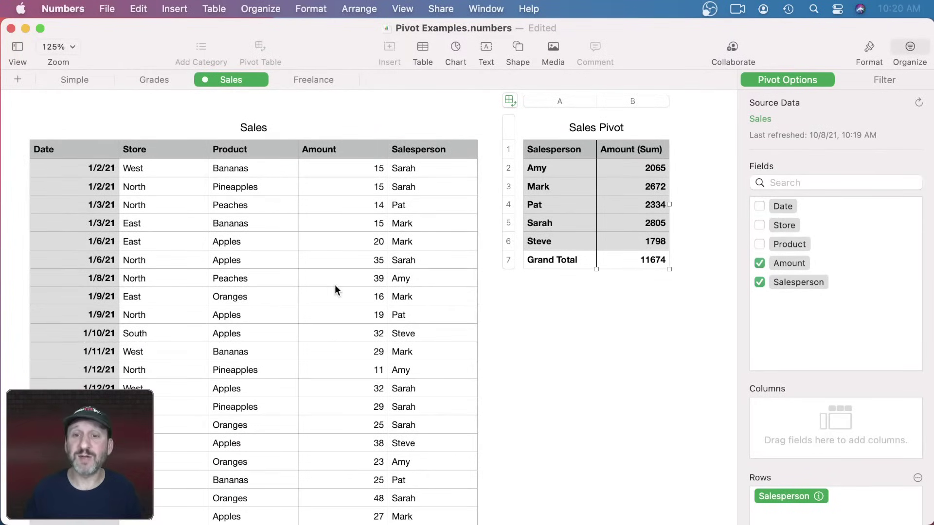
pyautogui.hscroll(3, 601, 295)
pyautogui.hscroll(6, 602, 298)
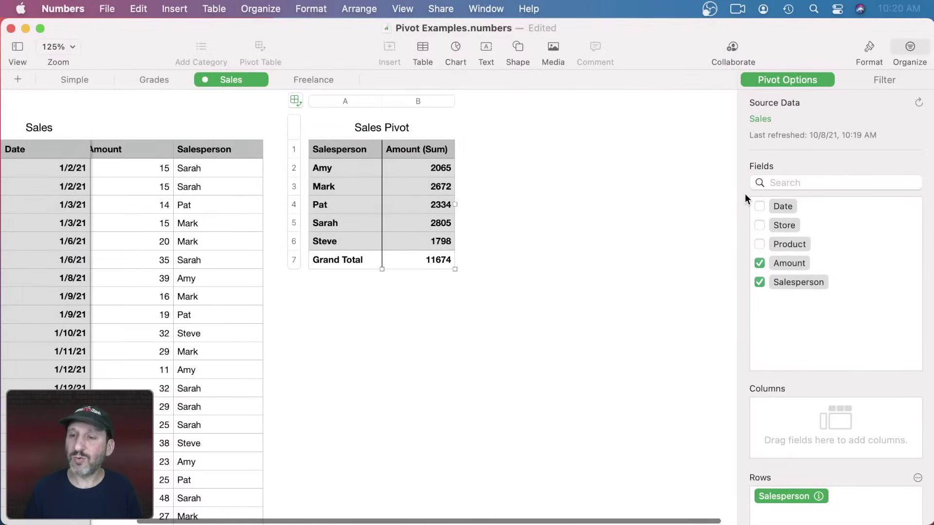
pyautogui.click(760, 226)
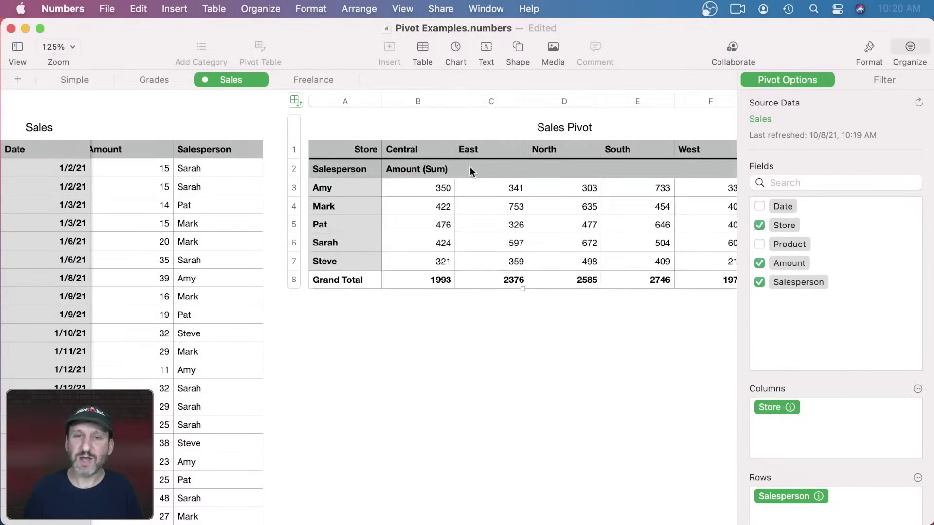
# Examine the pivot table's amounts by salesperson and store, and compare the stores' grand totals.
pyautogui.hscroll(4, 693, 153)
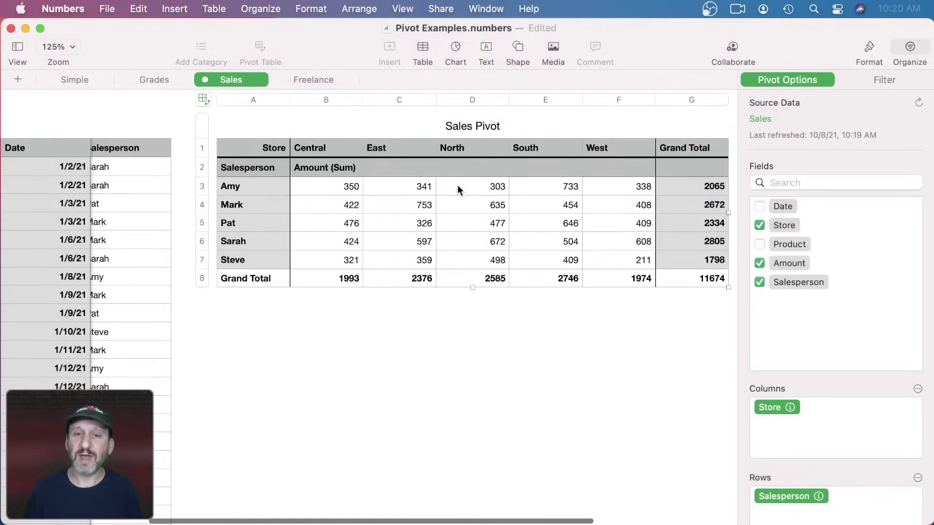
pyautogui.click(255, 204)
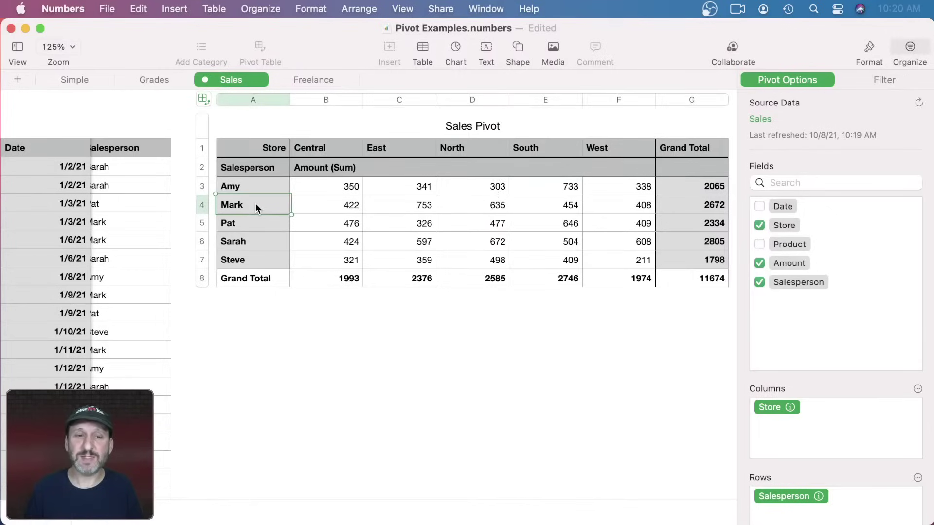
pyautogui.click(553, 206)
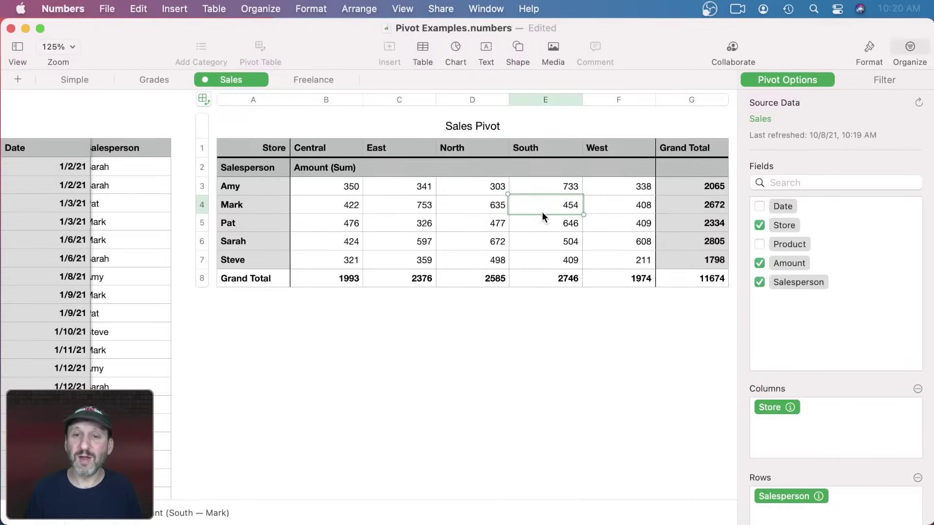
pyautogui.click(544, 279)
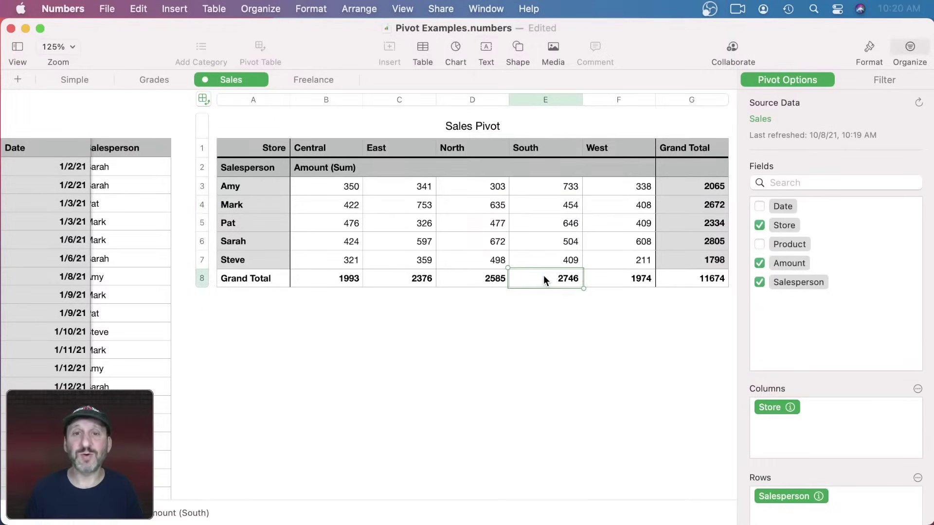
pyautogui.click(624, 281)
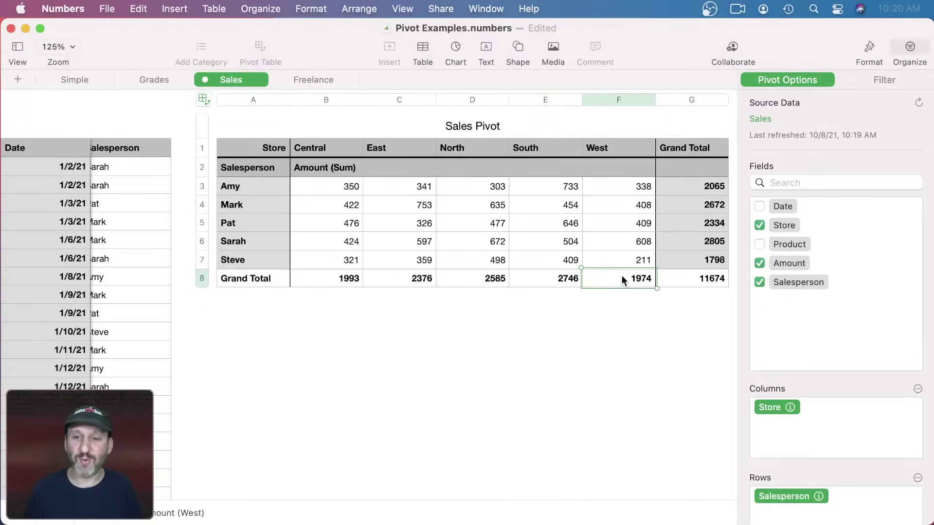
pyautogui.click(342, 281)
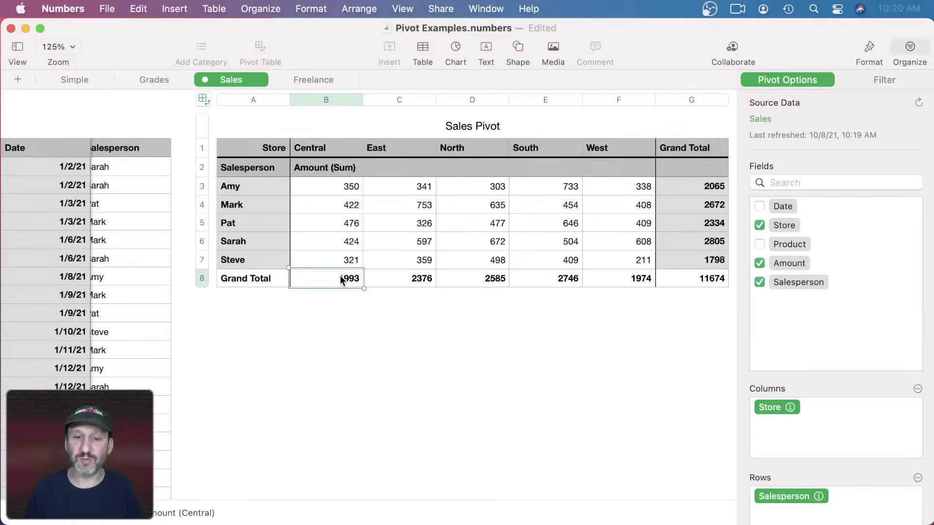
pyautogui.click(564, 283)
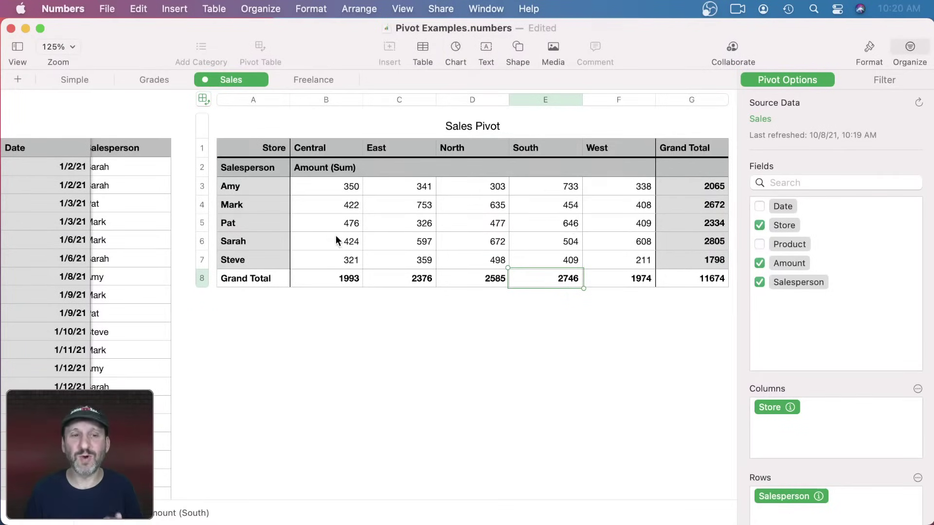
pyautogui.hscroll(-5, 138, 287)
pyautogui.hscroll(-3, 138, 287)
pyautogui.hscroll(9, 404, 270)
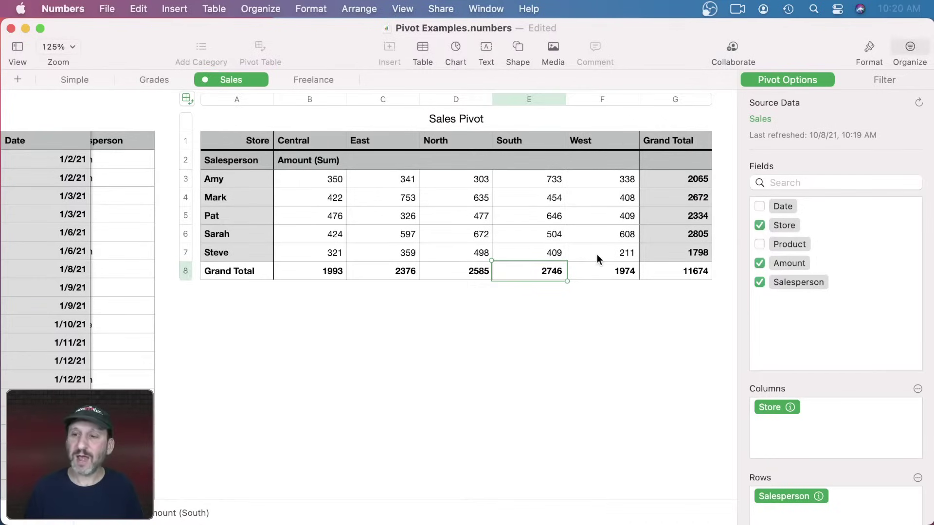
# Add the Product field to the pivot table and move it from rows to columns beneath Store.
pyautogui.click(759, 245)
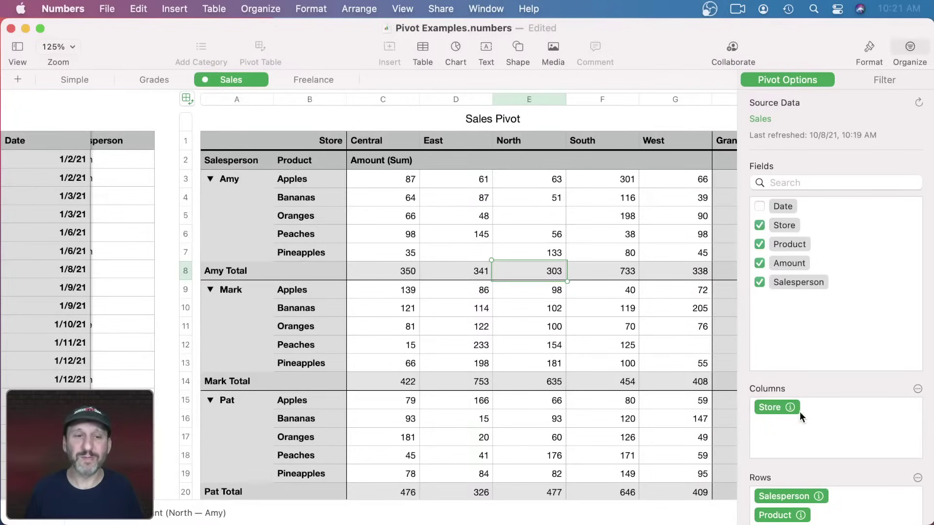
pyautogui.scroll(-3, 802, 445)
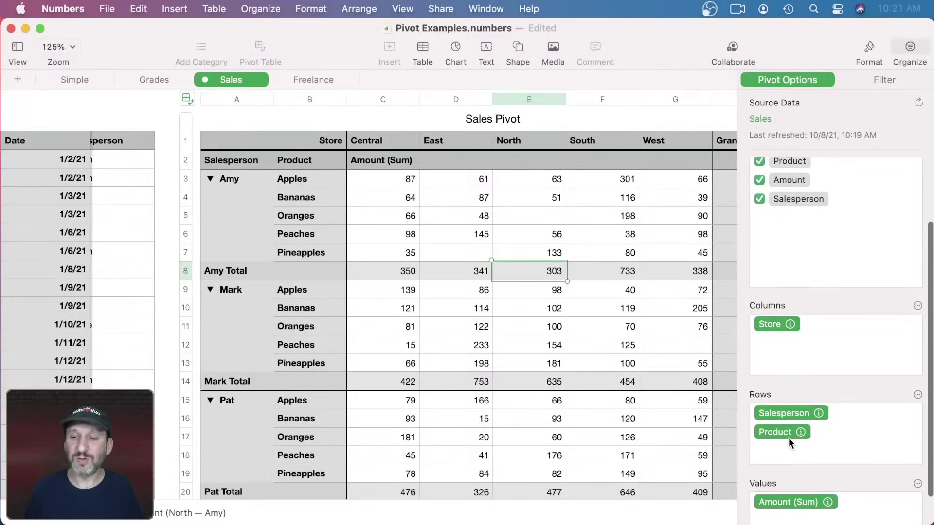
pyautogui.scroll(-2, 787, 438)
pyautogui.moveTo(772, 398); pyautogui.dragTo(784, 308)
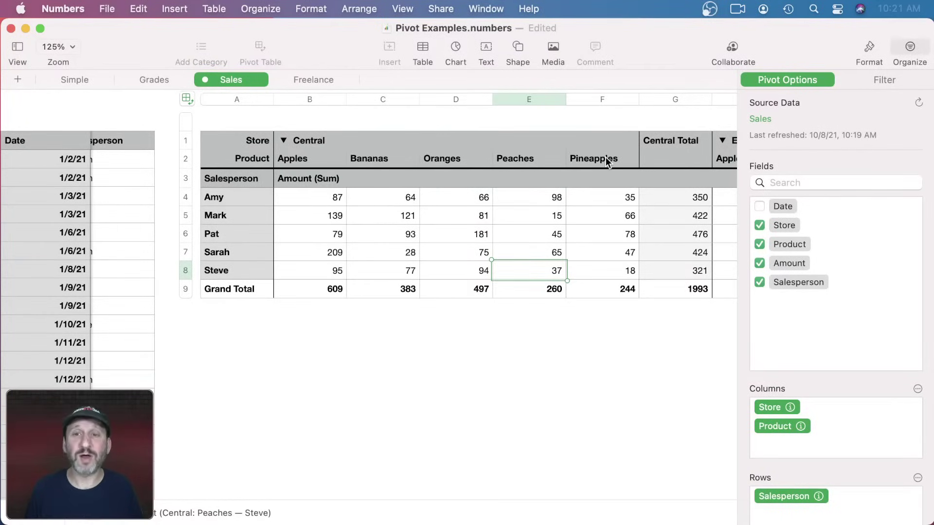
# Swap the pivot table's column and row fields.
pyautogui.hscroll(10, 606, 157)
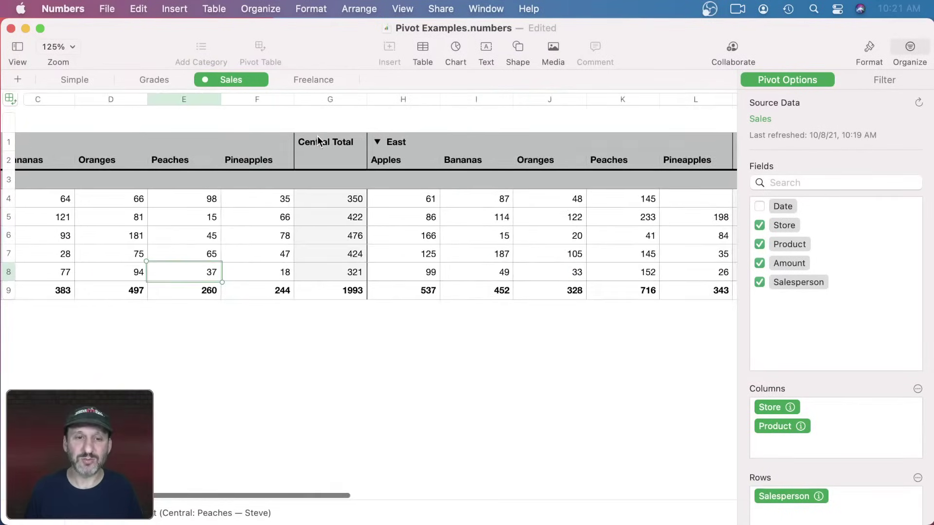
pyautogui.hscroll(-1, 409, 165)
pyautogui.hscroll(5, 410, 161)
pyautogui.hscroll(-15, 600, 171)
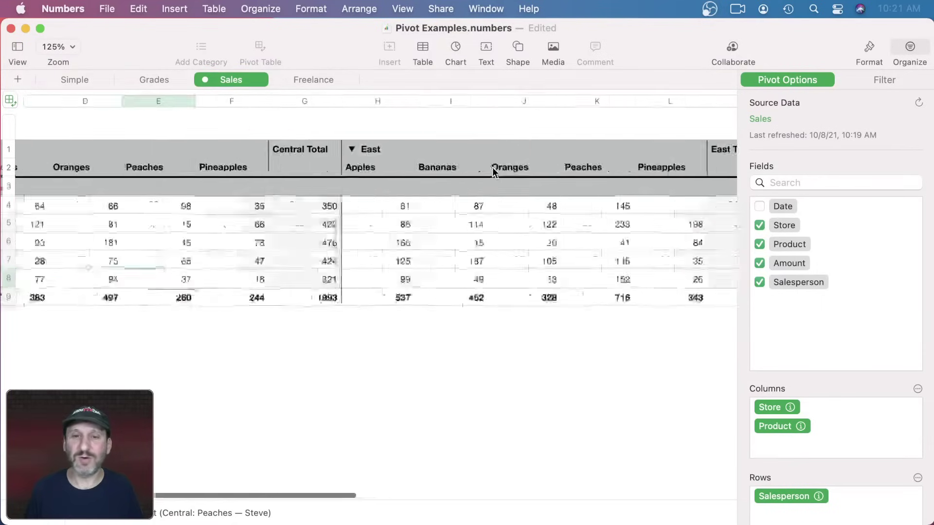
pyautogui.hscroll(10, 466, 166)
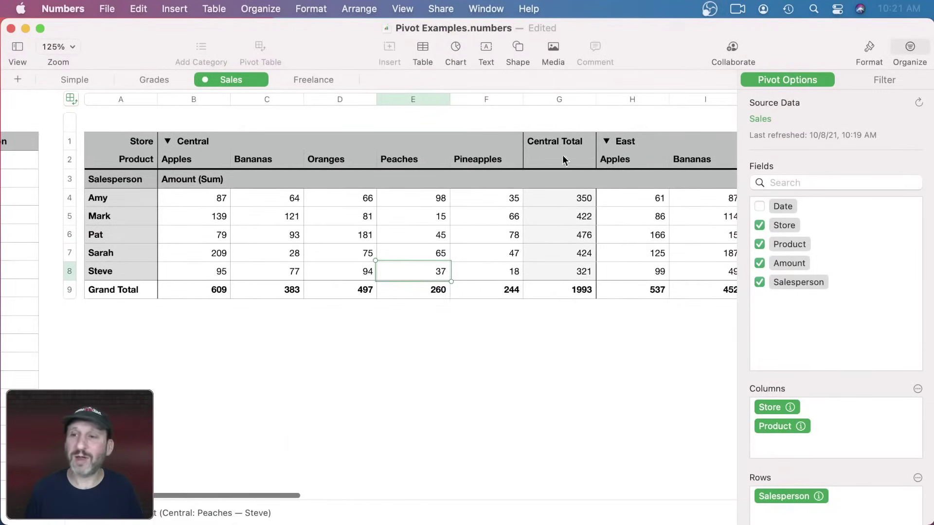
pyautogui.click(918, 389)
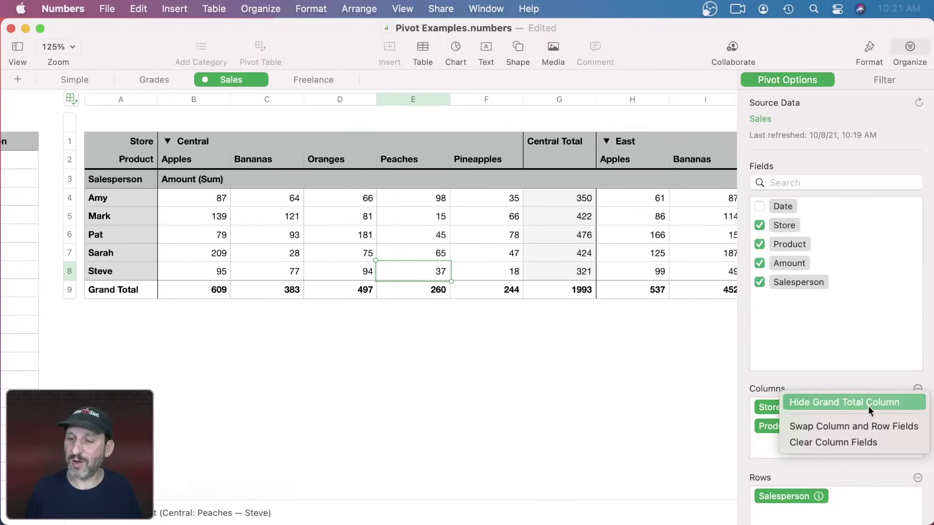
pyautogui.click(850, 426)
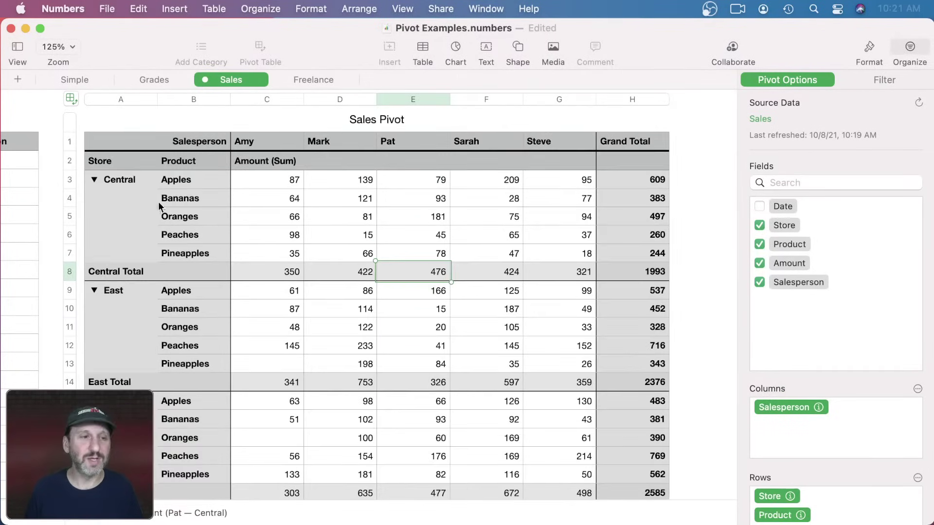
# Collapse and re-expand the Central and East groups, collapse all store groups at once, and expand only East.
pyautogui.click(93, 179)
pyautogui.click(94, 180)
pyautogui.click(94, 290)
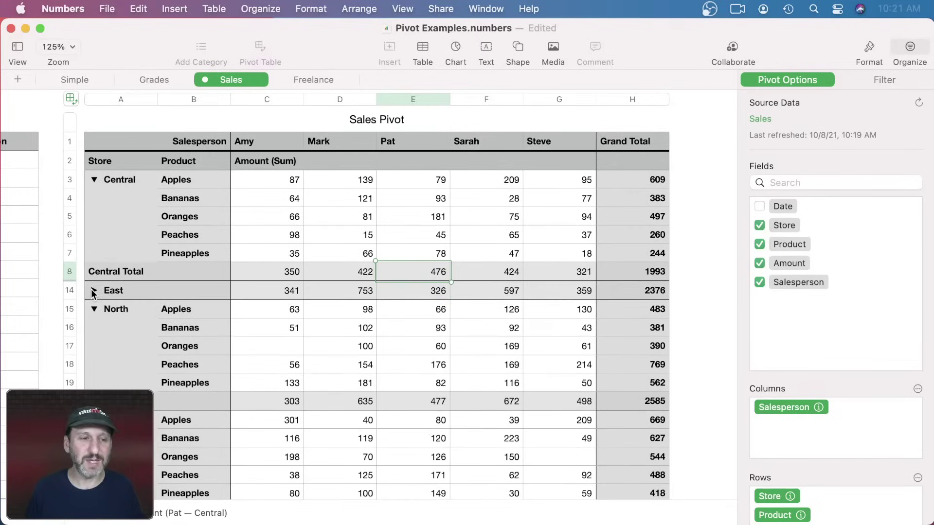
pyautogui.click(94, 290)
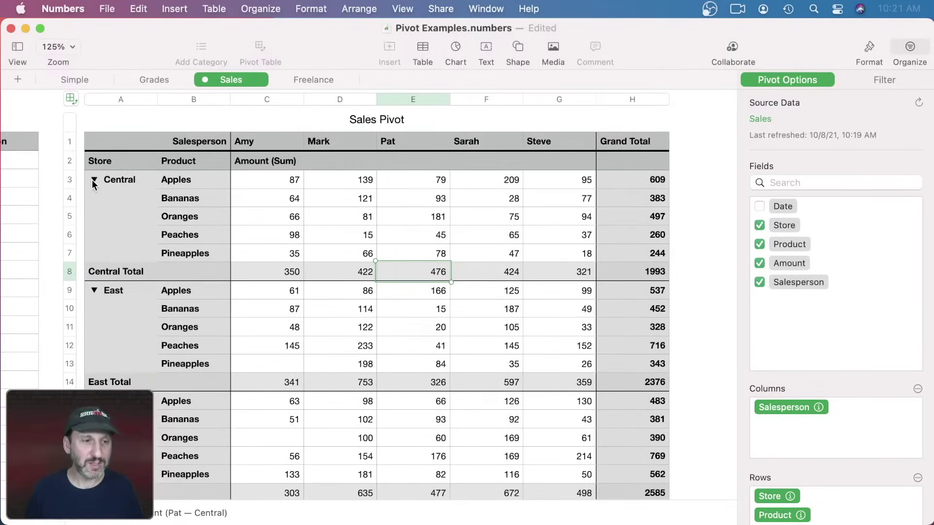
pyautogui.keyDown('alt'); pyautogui.click(94, 180); pyautogui.keyUp('alt')
pyautogui.click(94, 199)
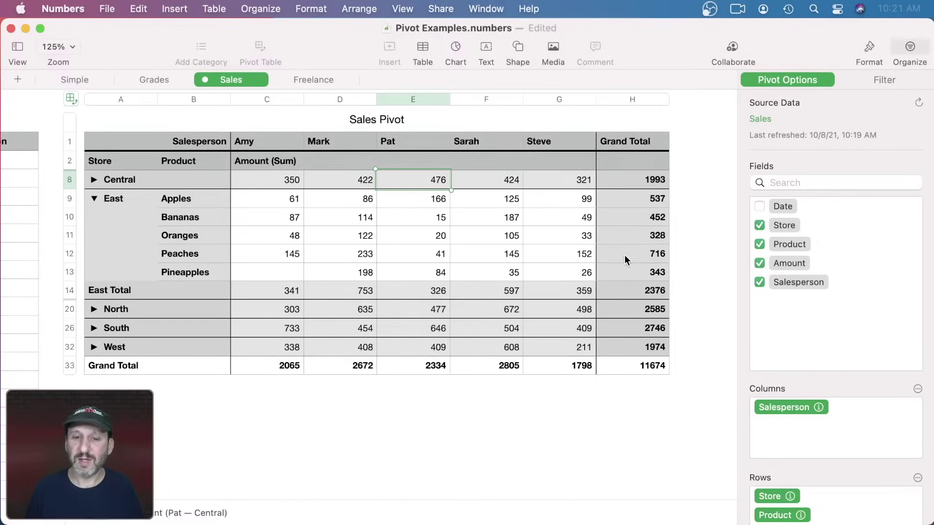
# Compare the East subtotals with the grand totals for the first two salespeople.
pyautogui.click(278, 291)
pyautogui.click(287, 366)
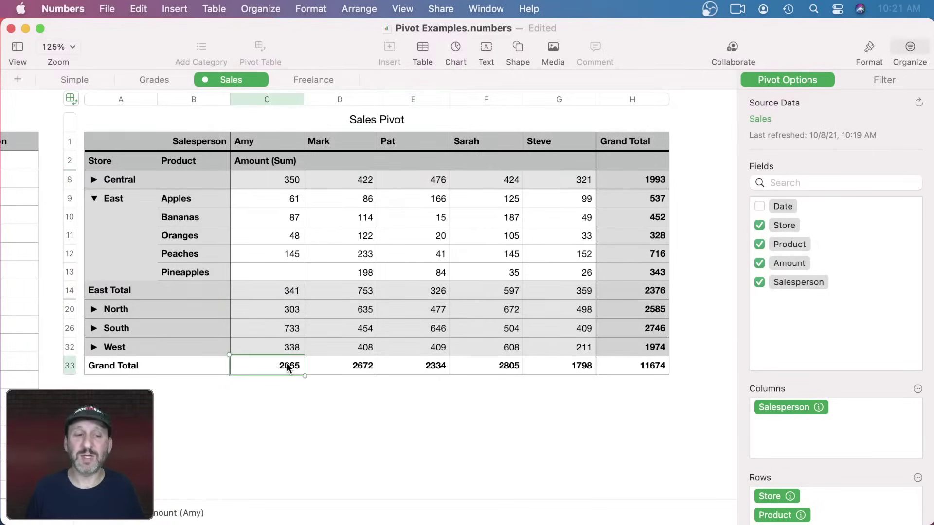
pyautogui.click(337, 291)
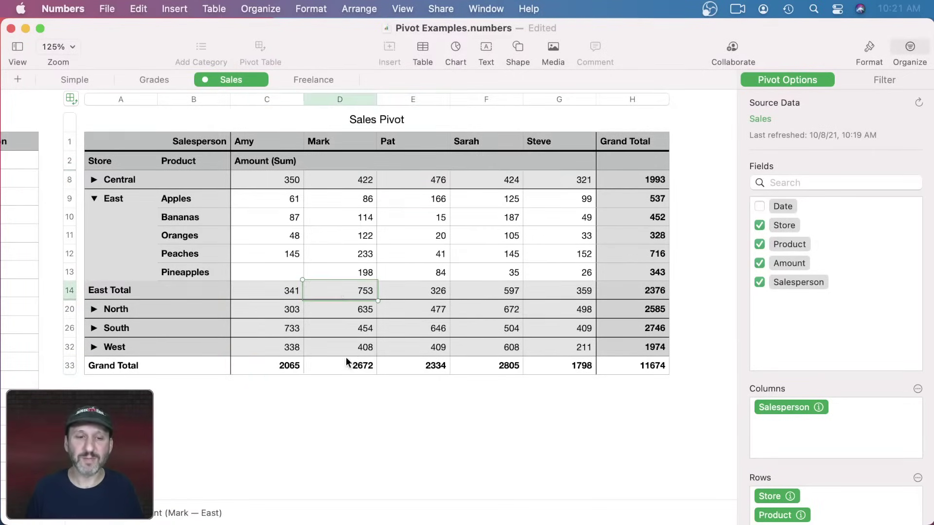
pyautogui.click(347, 364)
pyautogui.click(347, 289)
pyautogui.click(290, 290)
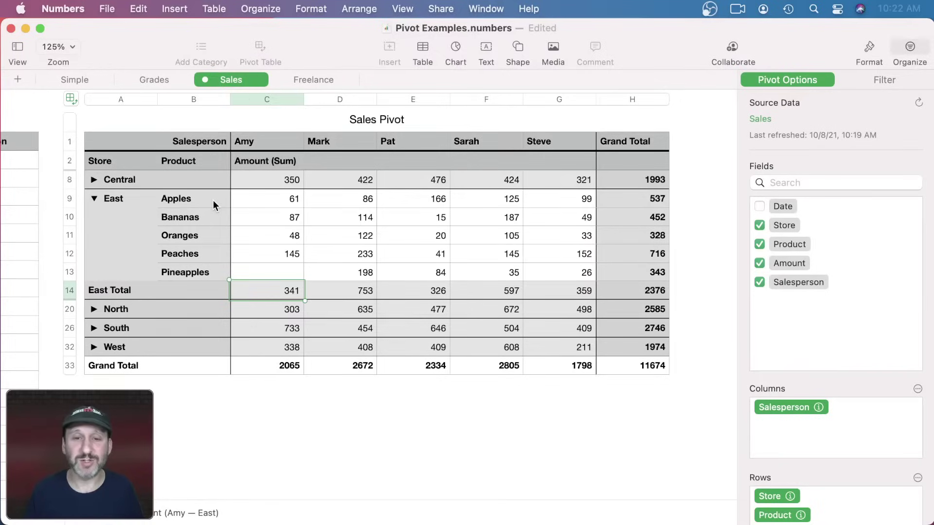
# Remove the Product field from the pivot table's rows.
pyautogui.scroll(-5, 819, 387)
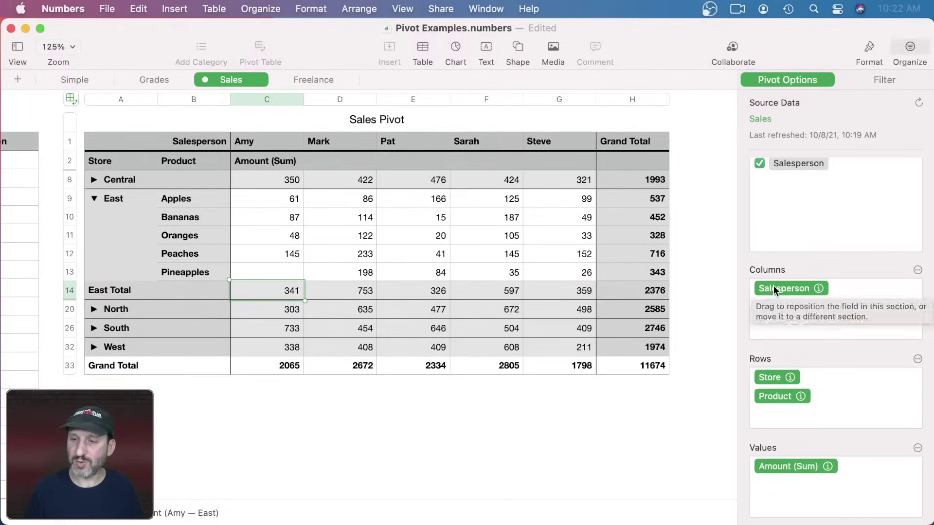
pyautogui.click(773, 393)
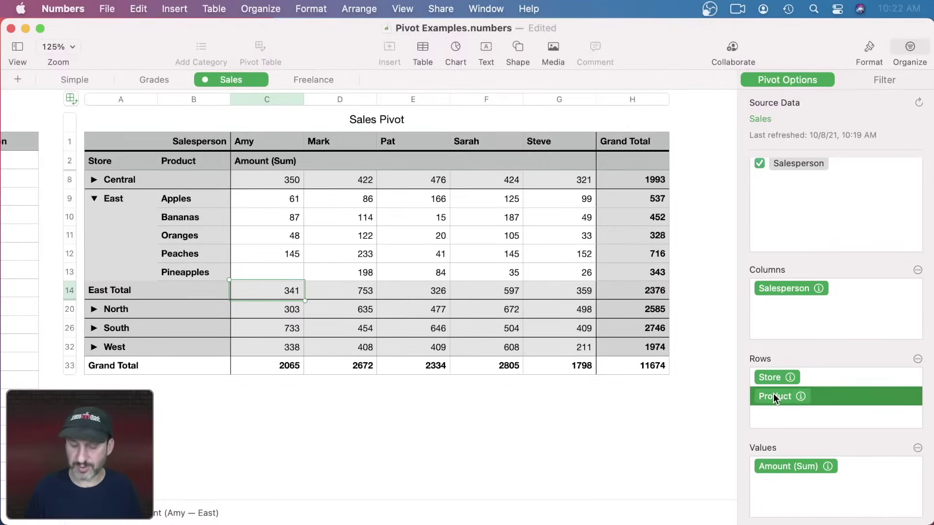
pyautogui.press('BackSpace')
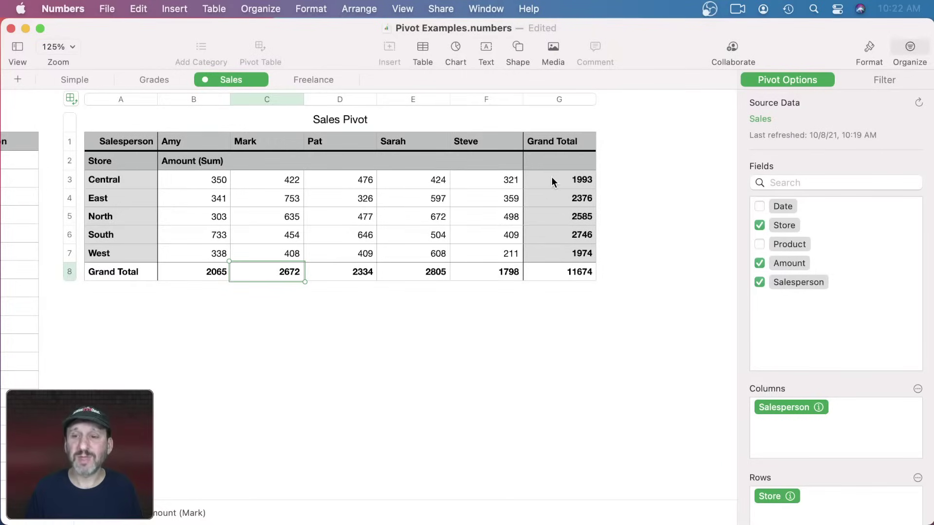
# Summarize the pivot table's Amount values by Average instead of Sum.
pyautogui.scroll(-5, 787, 384)
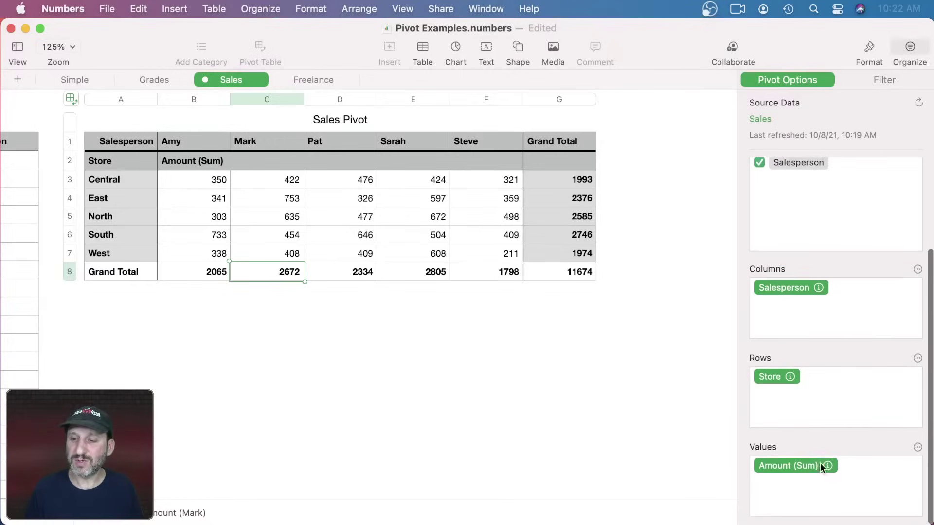
pyautogui.click(828, 466)
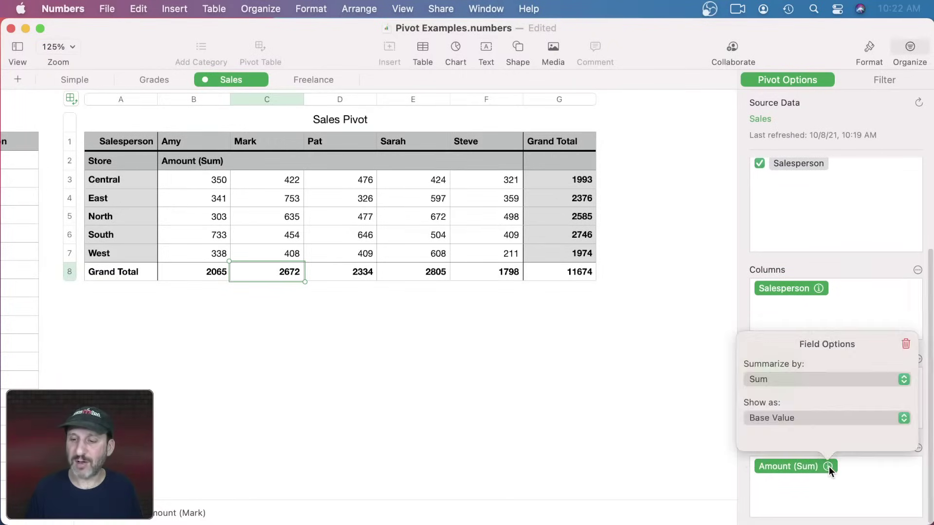
pyautogui.click(800, 380)
pyautogui.click(798, 396)
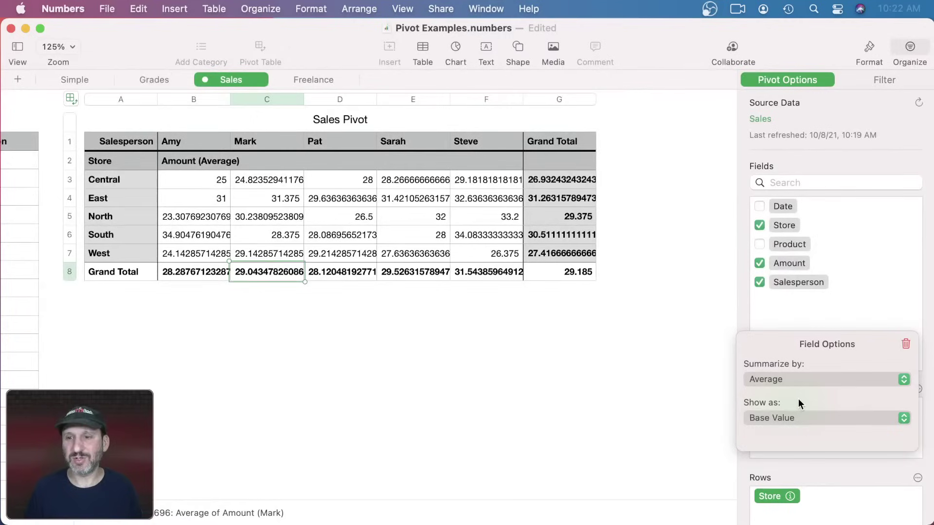
pyautogui.click(847, 302)
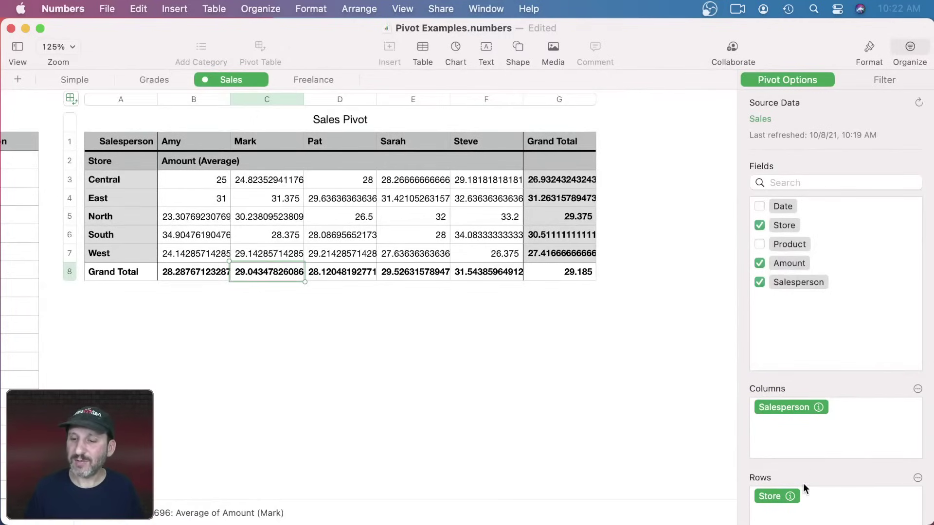
# Add Amount to the pivot table's values a second time, summarized by Sum, and check both value columns.
pyautogui.scroll(-5, 804, 483)
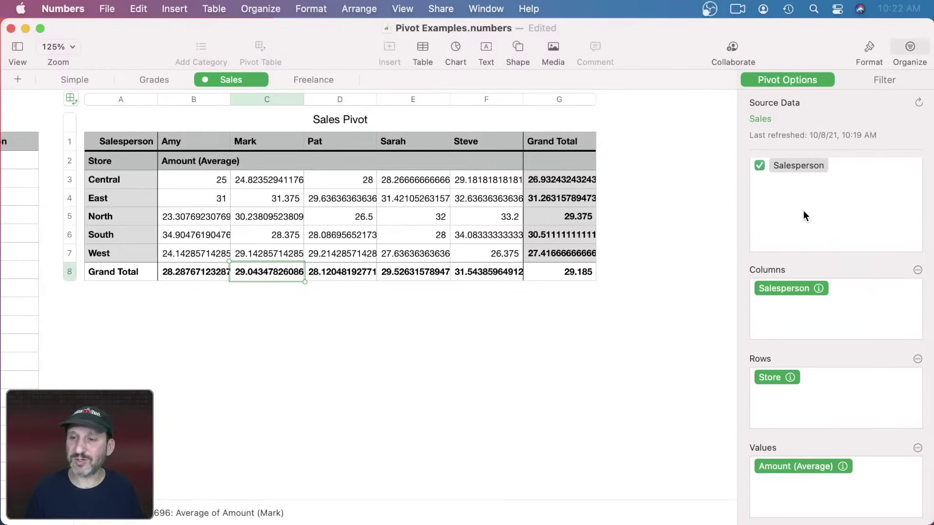
pyautogui.scroll(3, 744, 233)
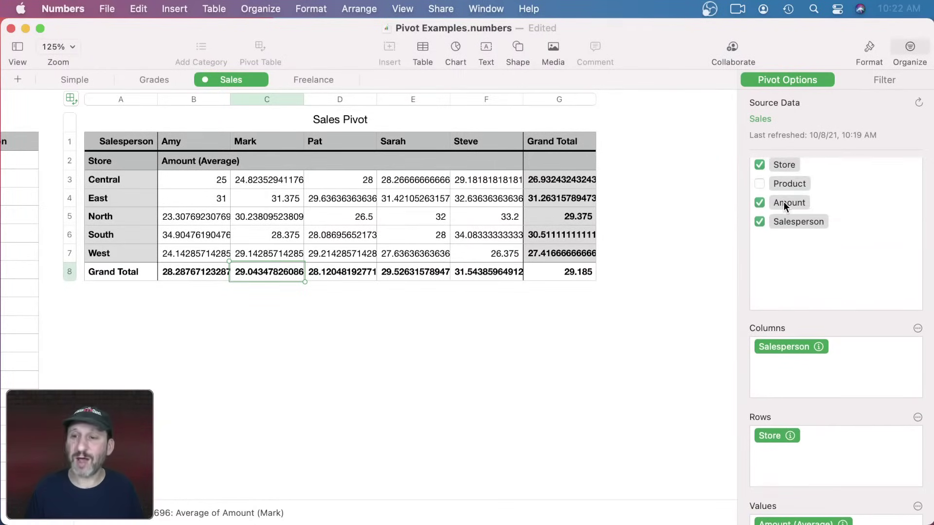
pyautogui.moveTo(784, 202); pyautogui.dragTo(800, 482)
pyautogui.scroll(-5, 775, 483)
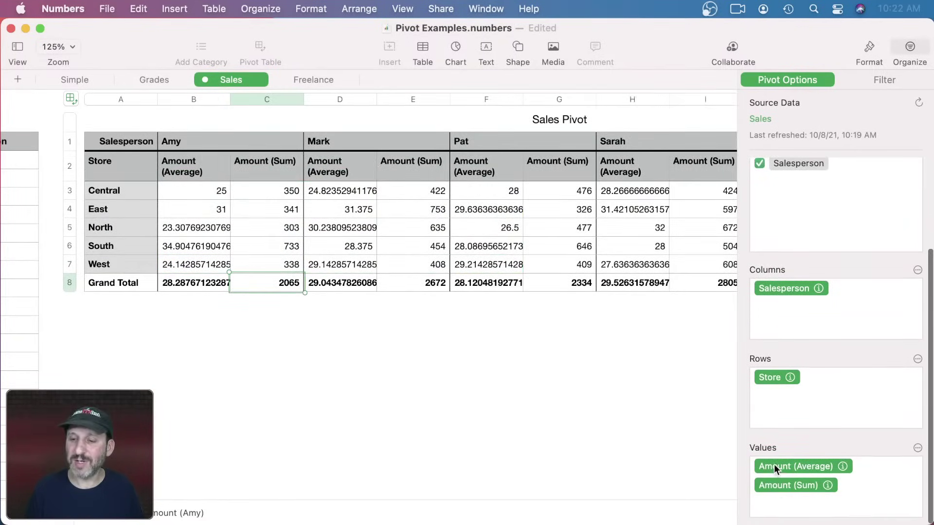
pyautogui.click(827, 486)
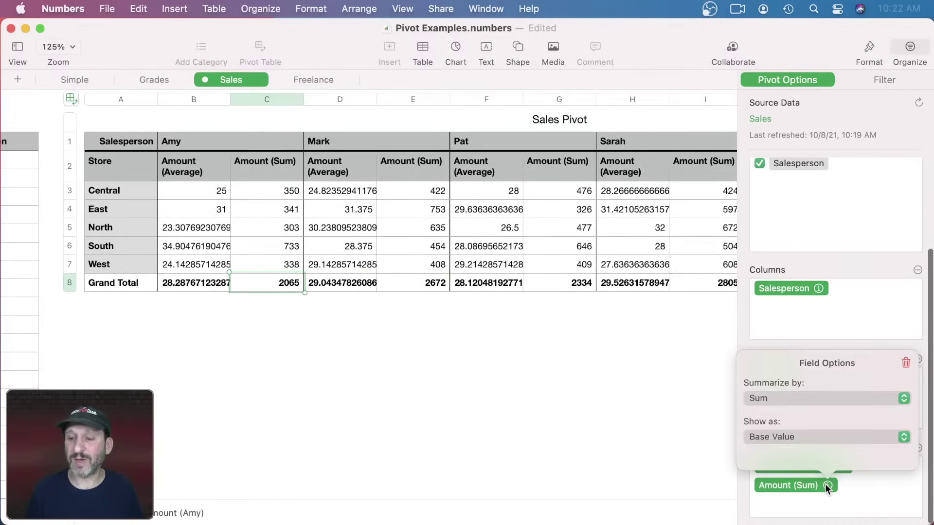
pyautogui.click(774, 397)
pyautogui.click(675, 372)
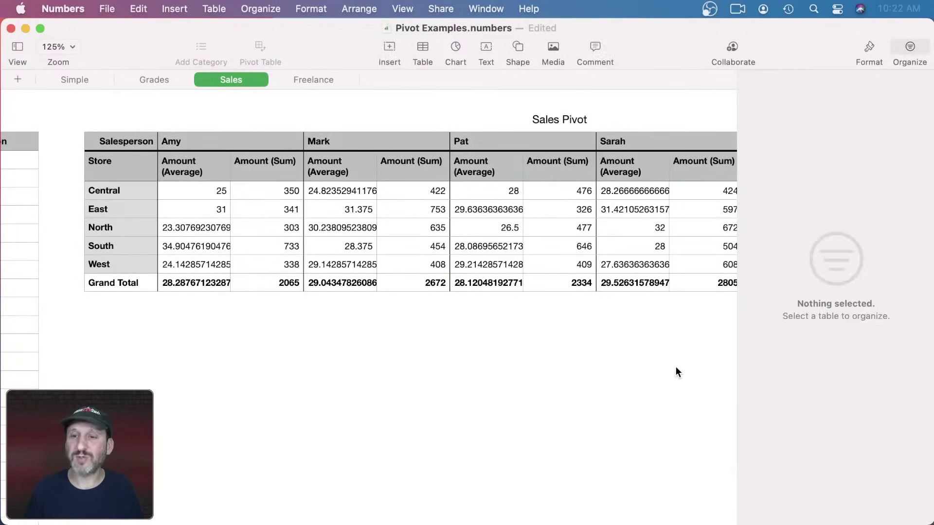
pyautogui.hscroll(4, 661, 307)
pyautogui.hscroll(-3, 654, 299)
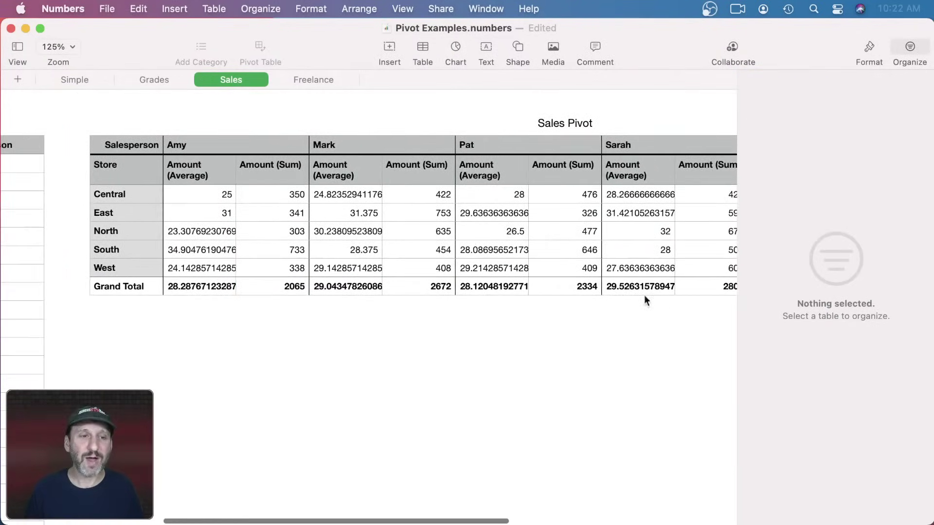
# Check the grand total columns, and inspect the field options of Salesperson and Amount (Average) in the pivot table.
pyautogui.hscroll(10, 263, 185)
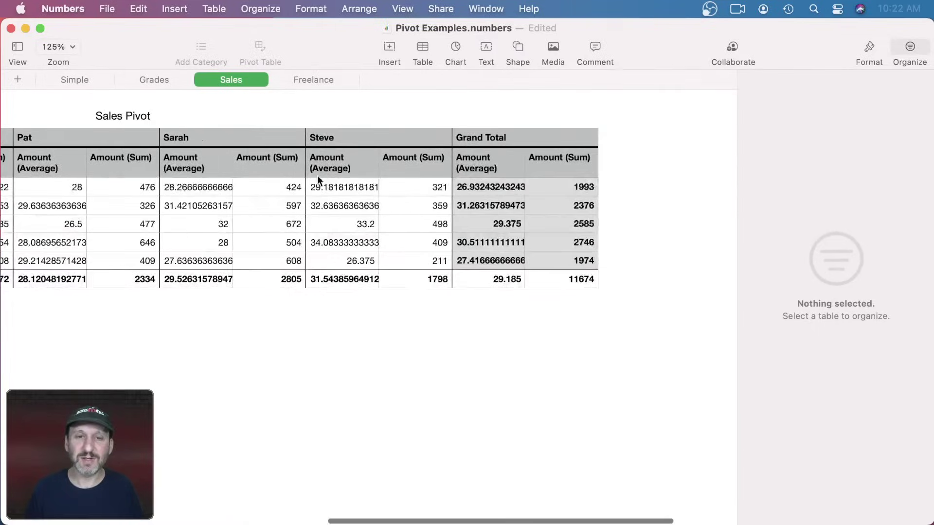
pyautogui.hscroll(-10, 367, 191)
pyautogui.hscroll(2, 367, 190)
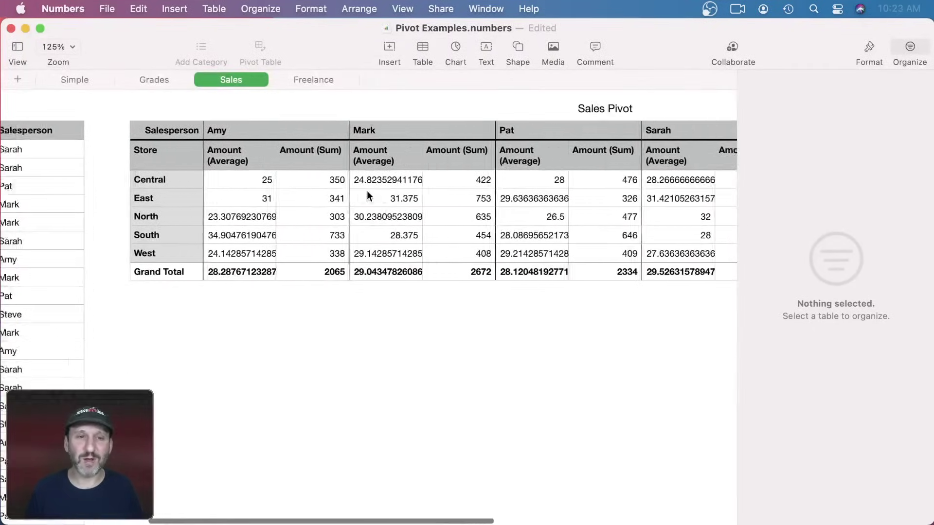
pyautogui.click(221, 146)
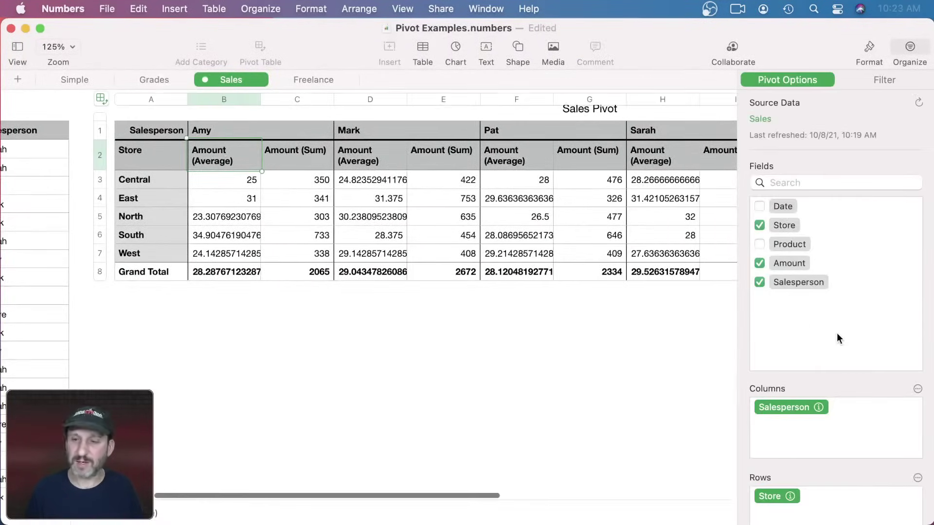
pyautogui.click(819, 408)
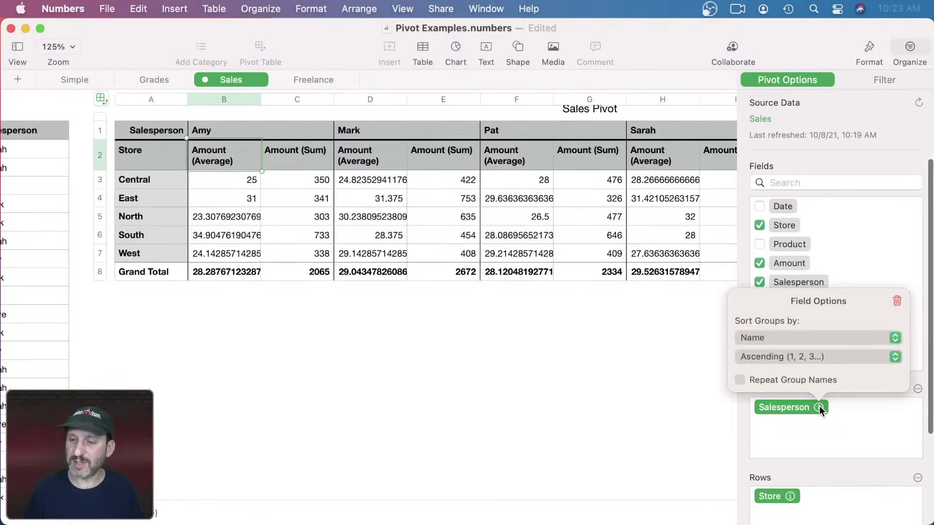
pyautogui.click(823, 408)
pyautogui.scroll(-5, 840, 424)
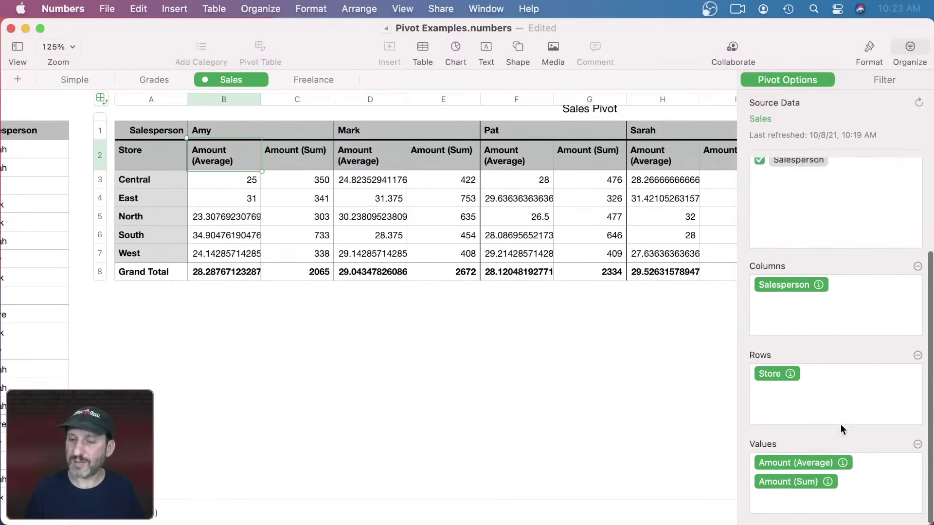
pyautogui.click(843, 467)
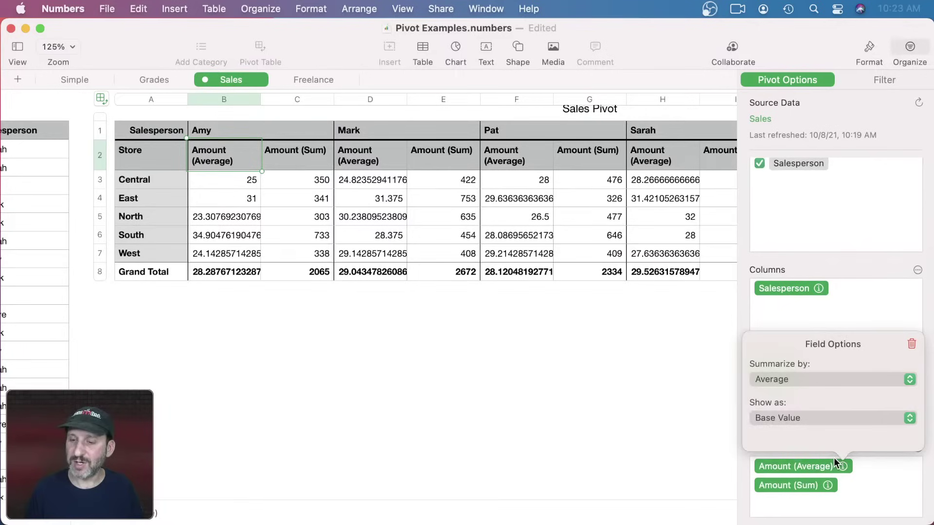
pyautogui.scroll(5, 834, 482)
pyautogui.scroll(-5, 831, 482)
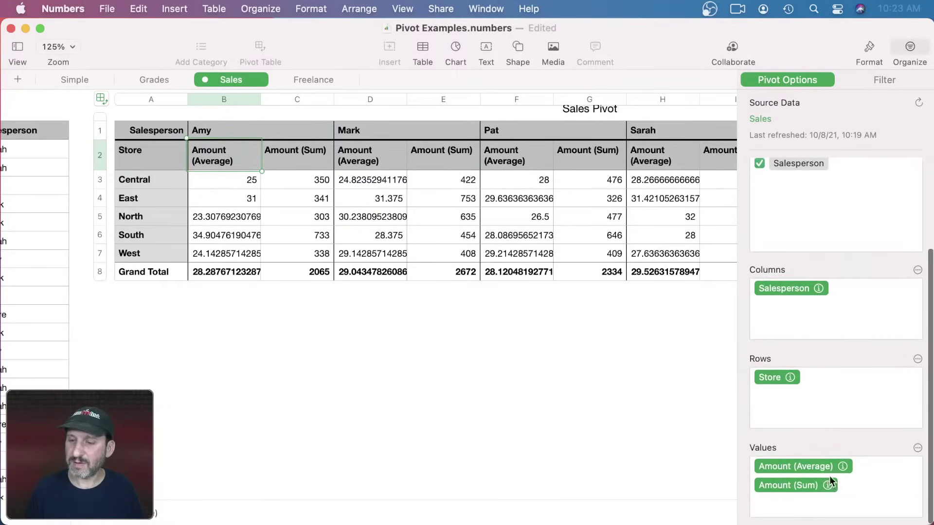
# Review the field options of Store and Salesperson and the commands available for the pivot table's column fields.
pyautogui.click(789, 378)
pyautogui.scroll(5, 791, 370)
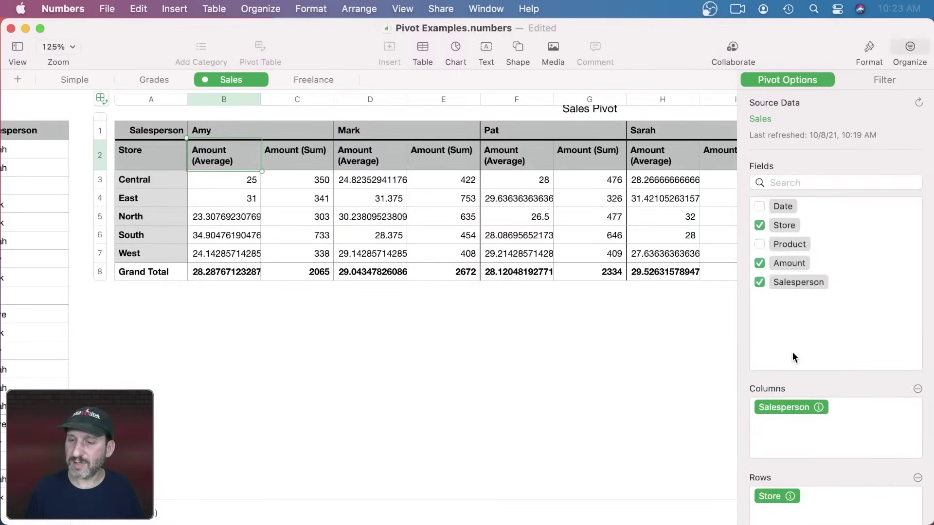
pyautogui.scroll(-5, 791, 394)
pyautogui.click(818, 287)
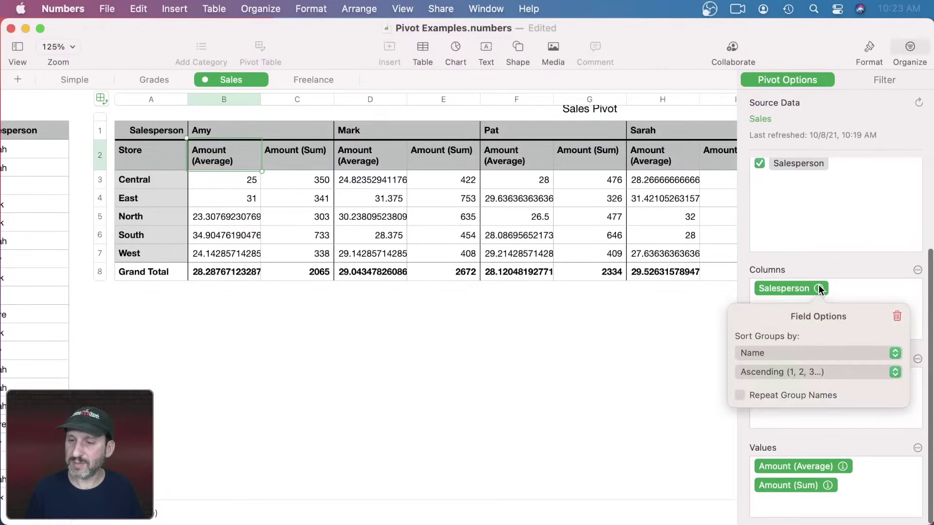
pyautogui.scroll(3, 819, 287)
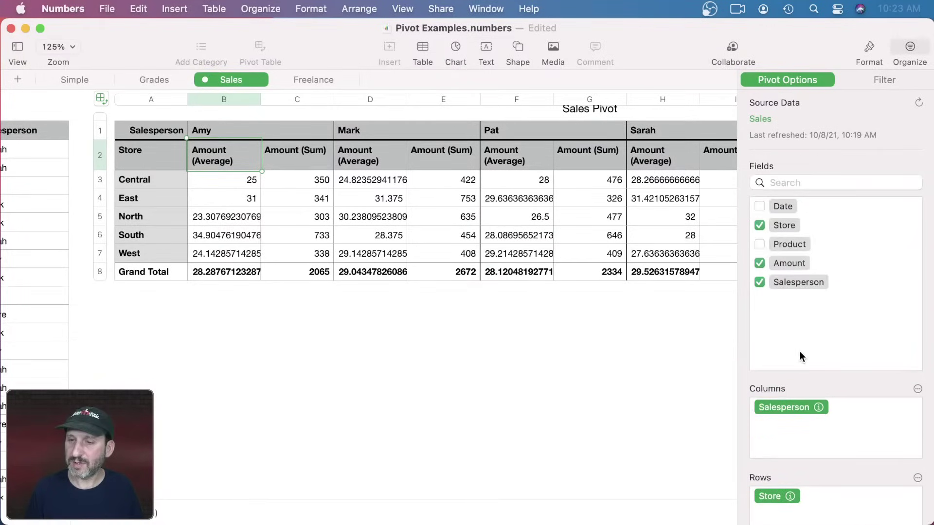
pyautogui.click(917, 388)
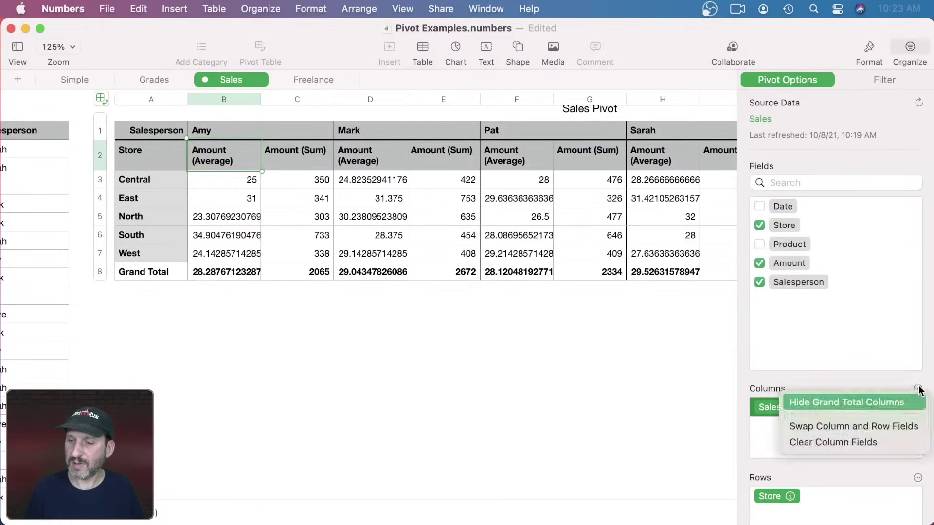
pyautogui.click(880, 383)
pyautogui.scroll(-3, 794, 462)
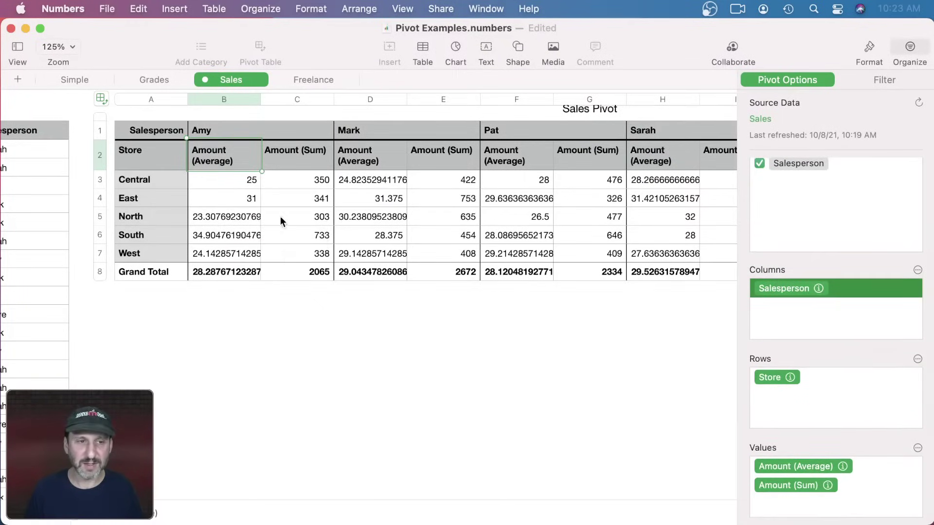
# Compare the Average and Sum columns across all salespeople and the grand totals in Sales Pivot.
pyautogui.hscroll(5, 439, 187)
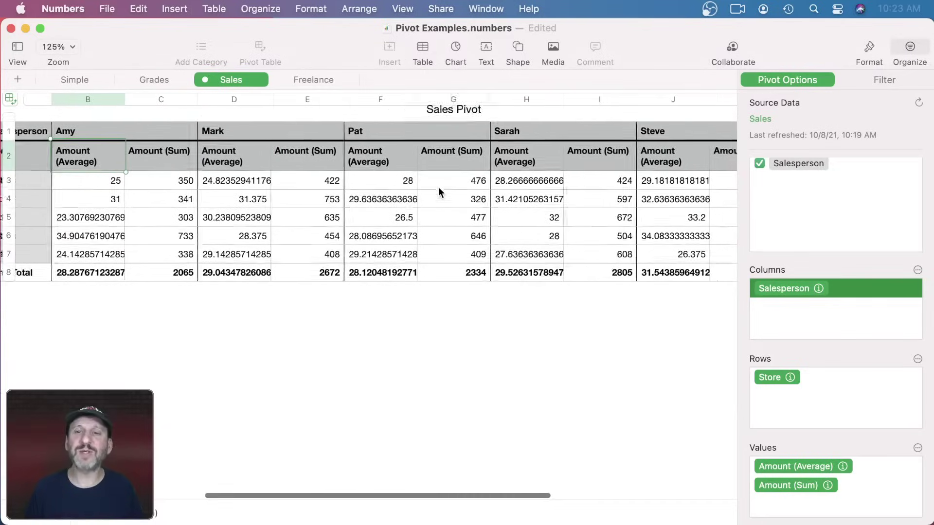
pyautogui.hscroll(5, 439, 187)
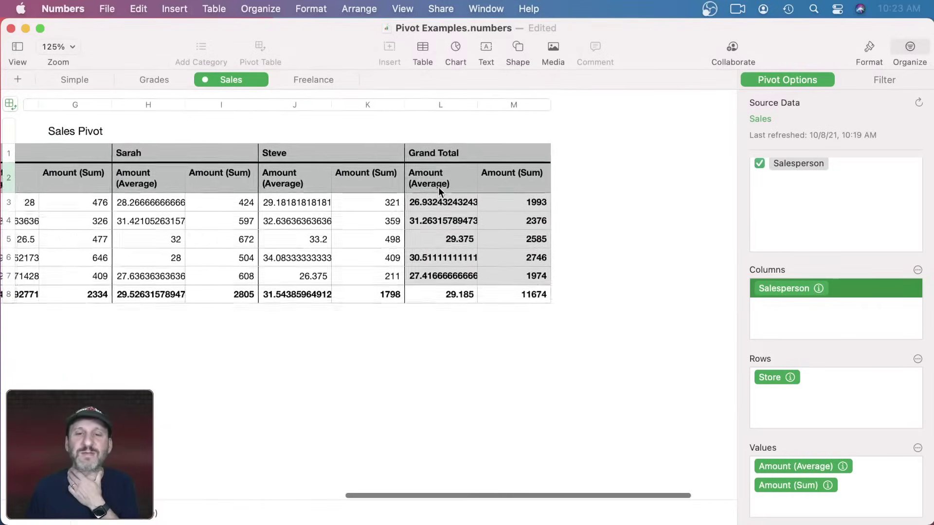
pyautogui.hscroll(-5, 439, 187)
pyautogui.hscroll(-5, 439, 186)
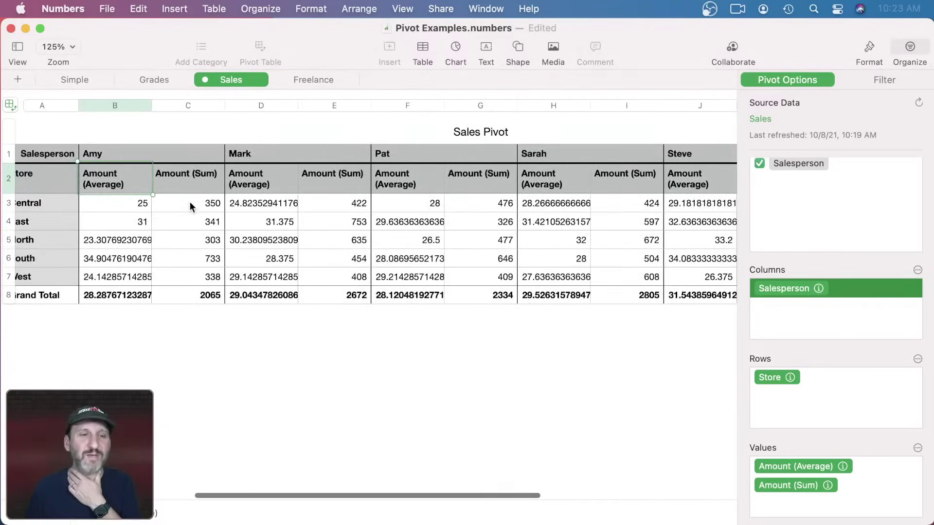
pyautogui.hscroll(-2, 150, 203)
pyautogui.hscroll(5, 441, 232)
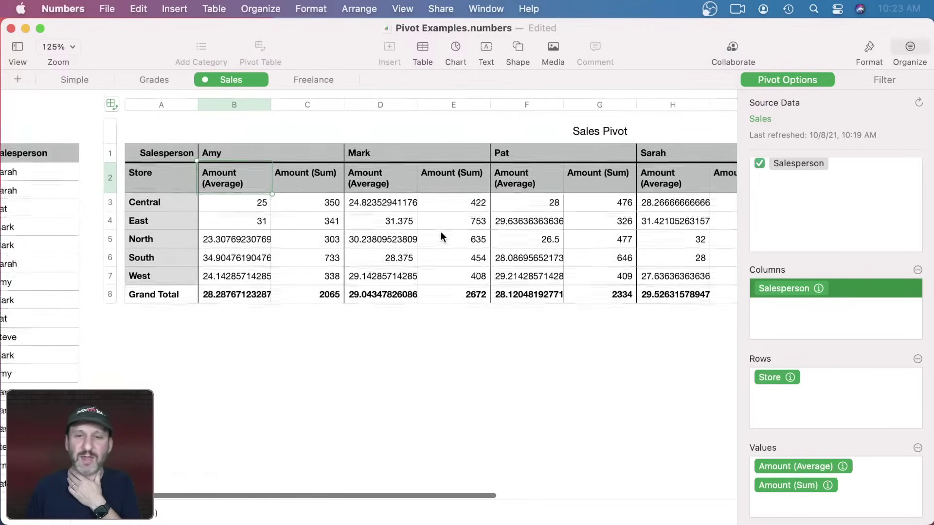
pyautogui.hscroll(3, 584, 204)
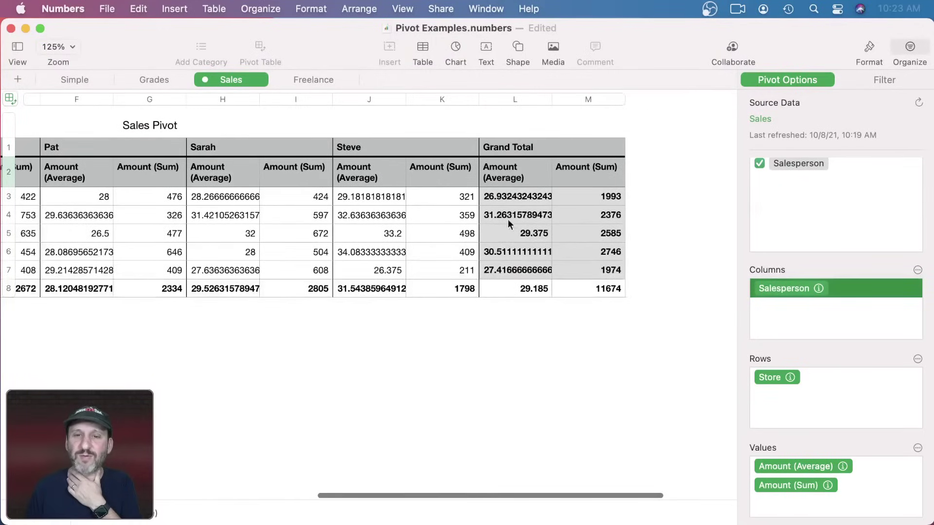
pyautogui.hscroll(-4, 579, 292)
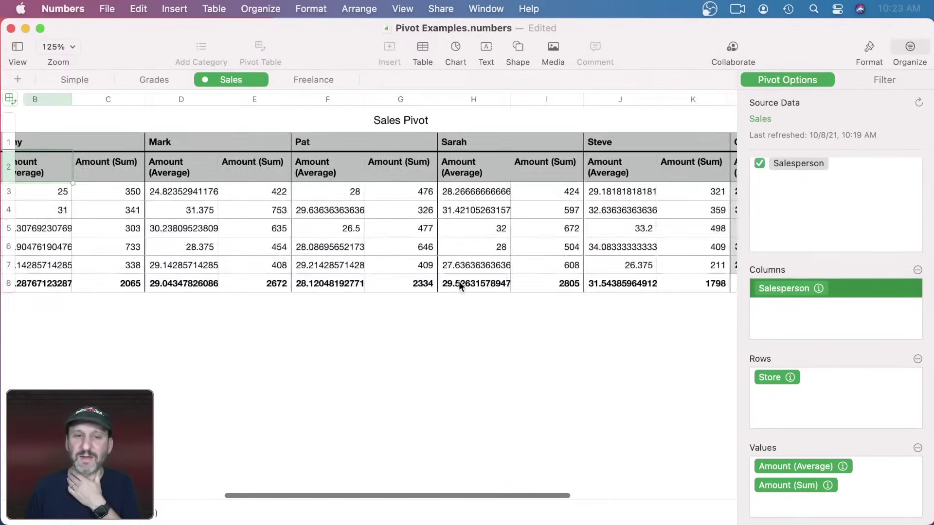
pyautogui.hscroll(-5, 393, 282)
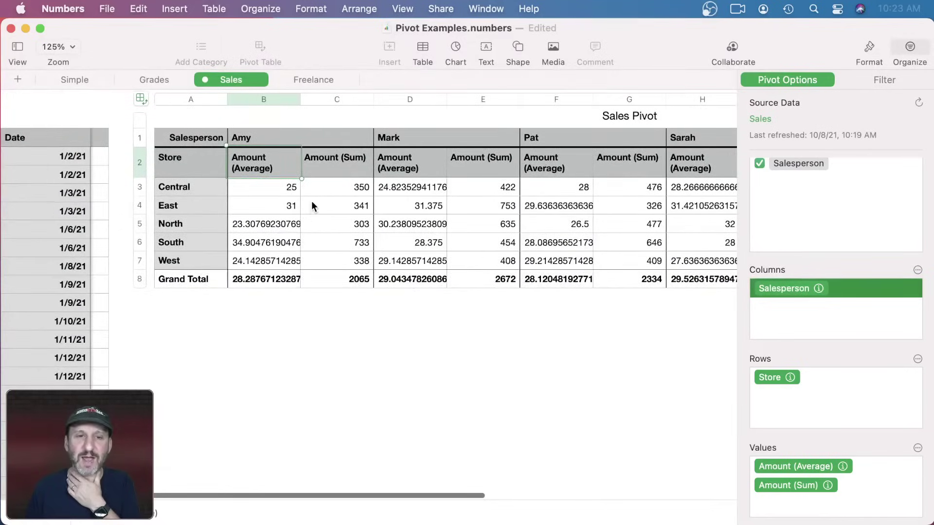
# Format all value cells in Sales Pivot, including the grand totals, as numbers with 0 decimals.
pyautogui.click(263, 189)
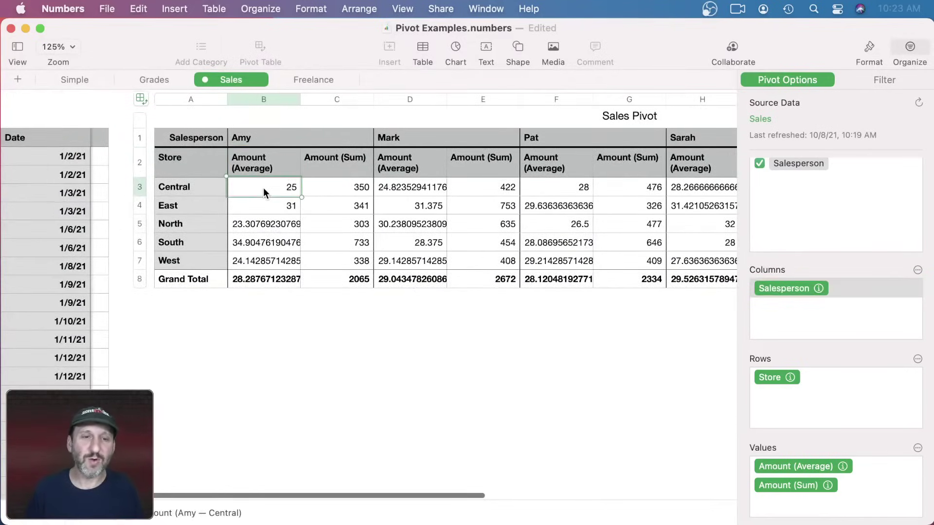
pyautogui.hscroll(5, 264, 189)
pyautogui.keyDown('shift'); pyautogui.click(612, 272); pyautogui.keyUp('shift')
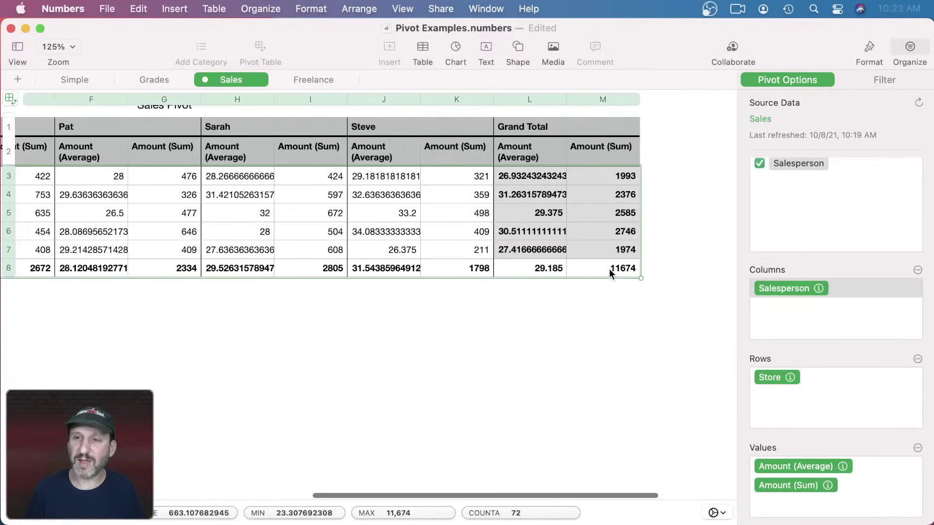
pyautogui.click(867, 53)
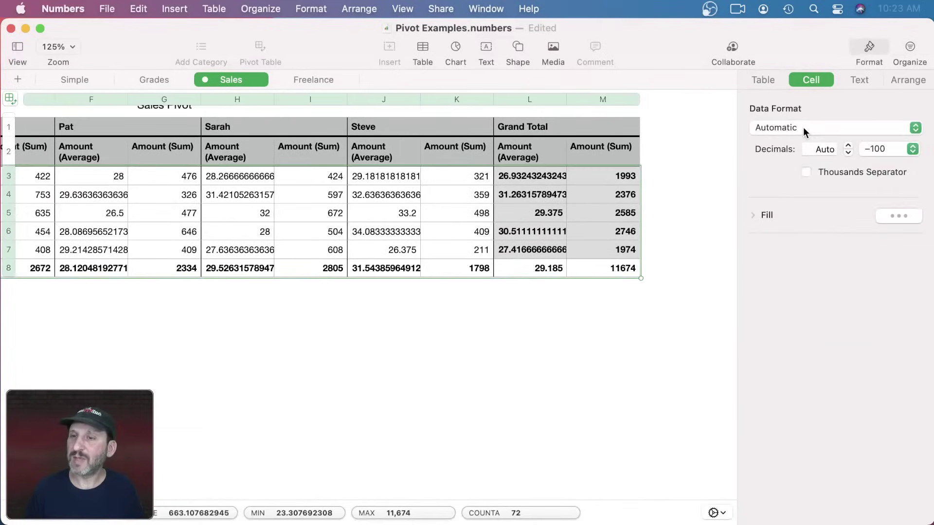
pyautogui.click(821, 150)
pyautogui.write('0')
pyautogui.press('Return')
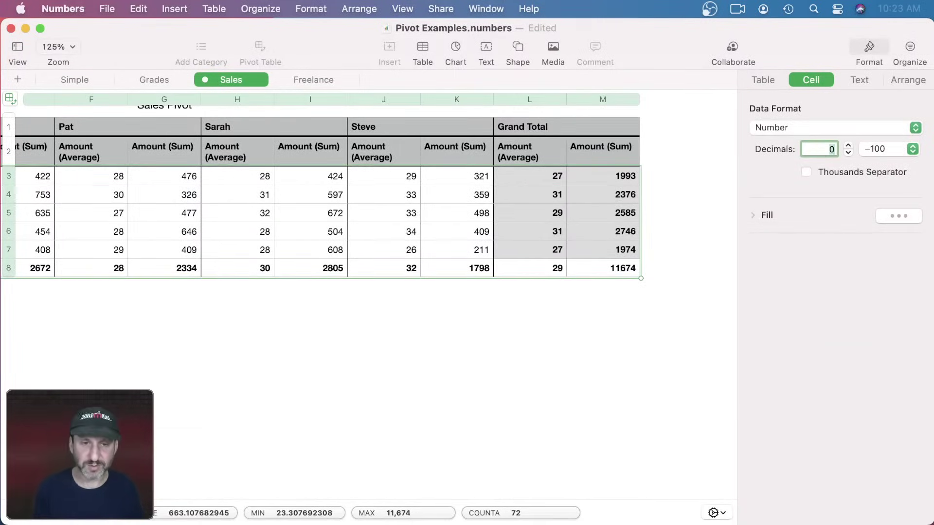
pyautogui.click(321, 331)
pyautogui.hscroll(-10, 322, 331)
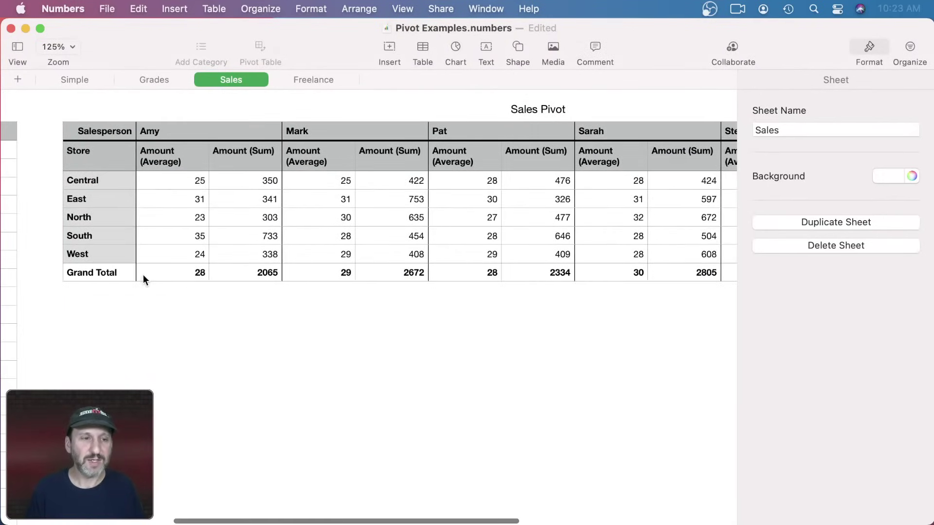
# Examine the average and sum grand totals for the first two salespeople and the first salesperson's North store amounts.
pyautogui.click(188, 273)
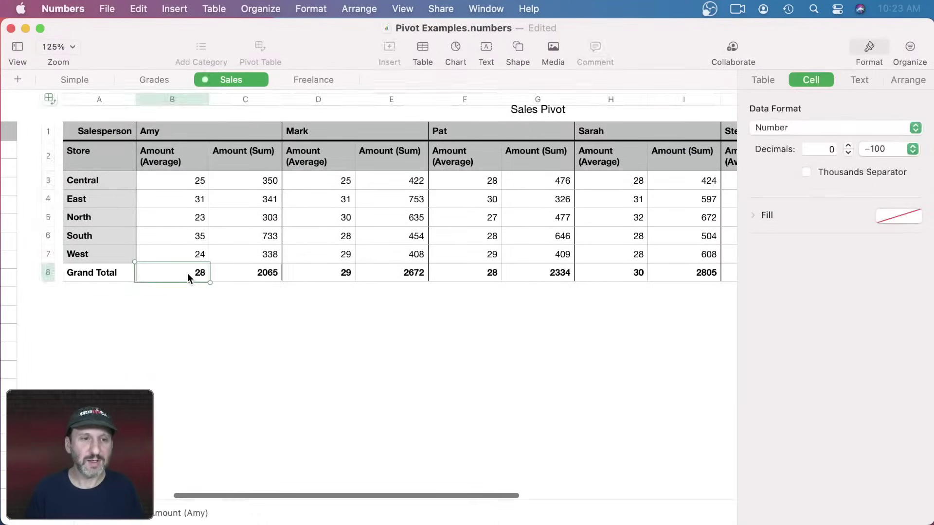
pyautogui.click(252, 276)
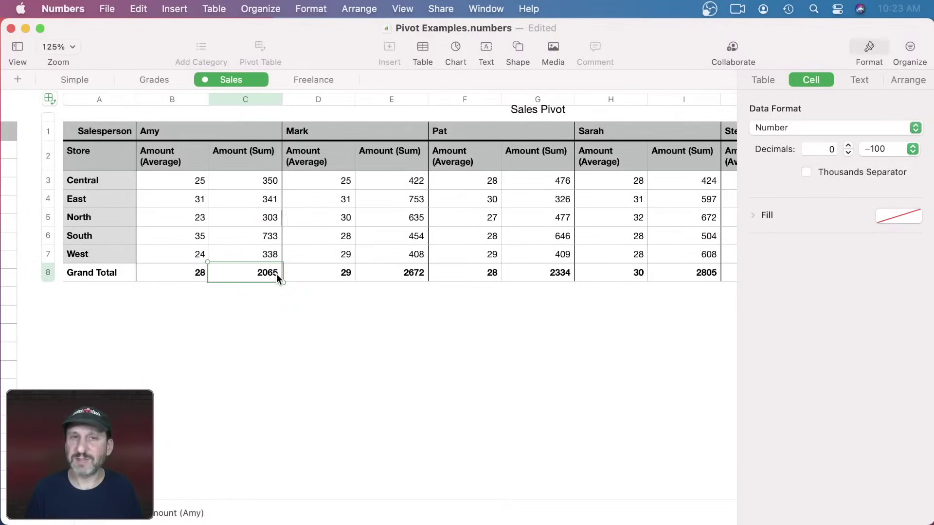
pyautogui.click(319, 275)
pyautogui.click(386, 270)
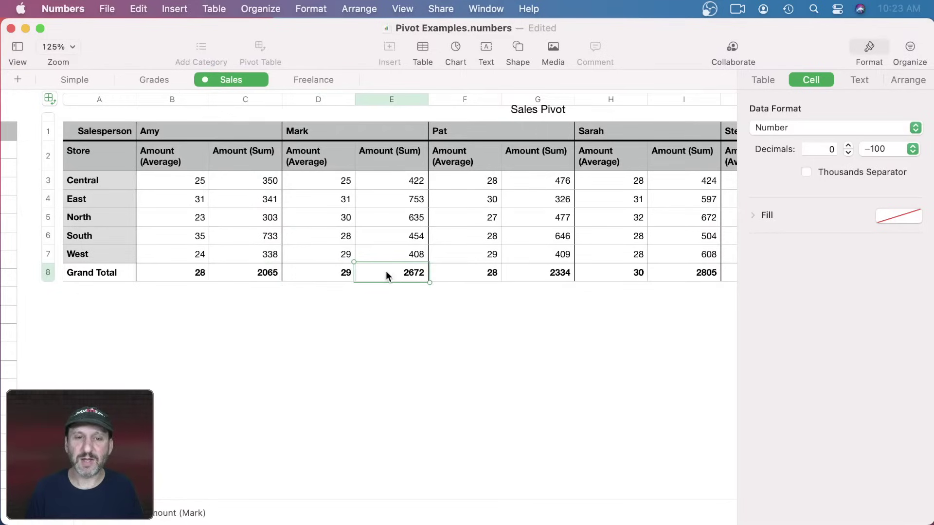
pyautogui.hscroll(5, 386, 270)
pyautogui.hscroll(-6, 390, 232)
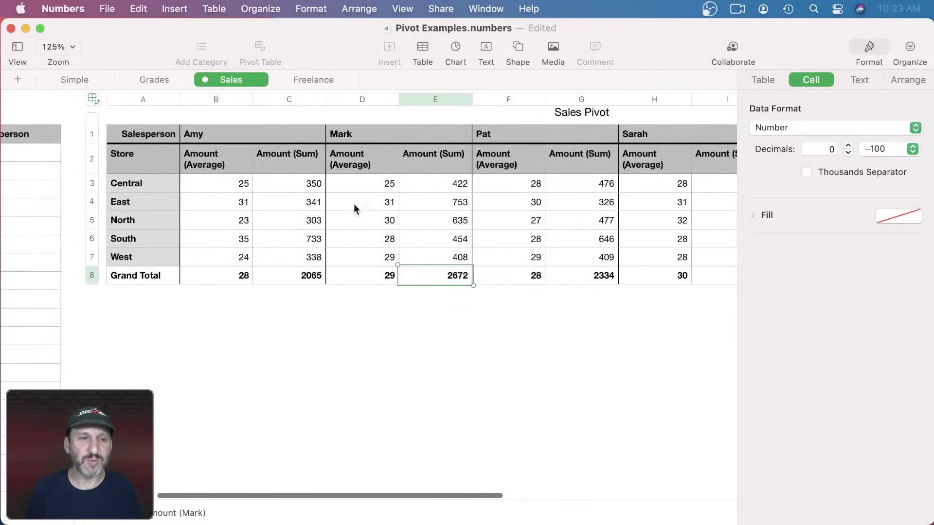
pyautogui.click(206, 143)
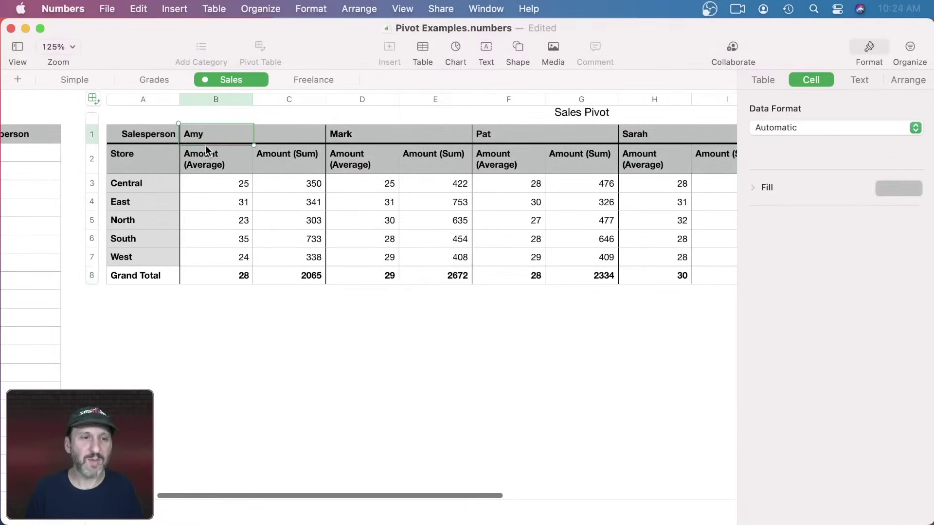
pyautogui.click(155, 215)
pyautogui.click(225, 220)
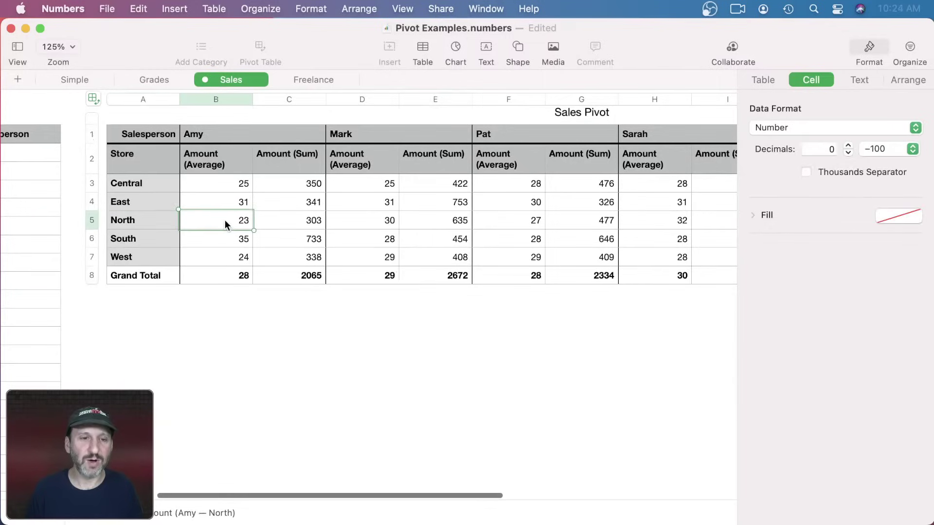
pyautogui.click(280, 223)
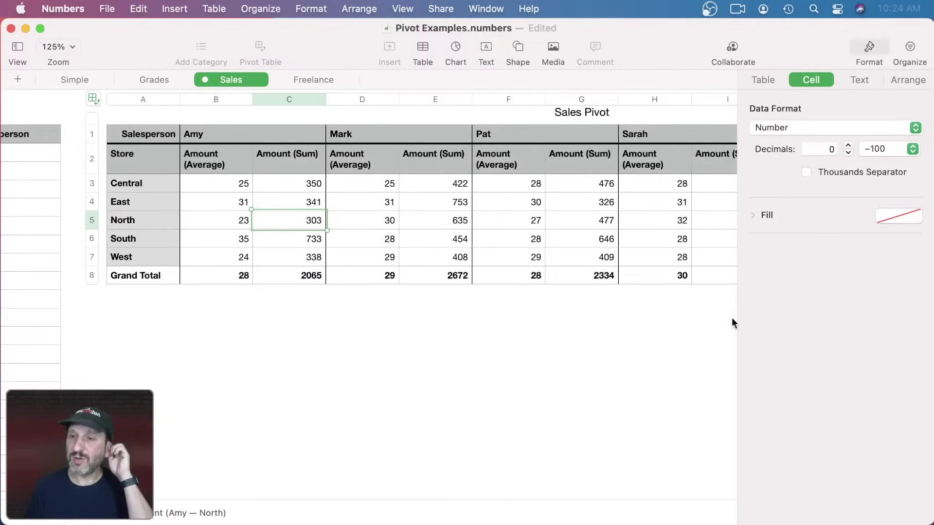
# Remove Amount (Average) from the pivot table's values so only Amount (Sum) is used.
pyautogui.click(906, 48)
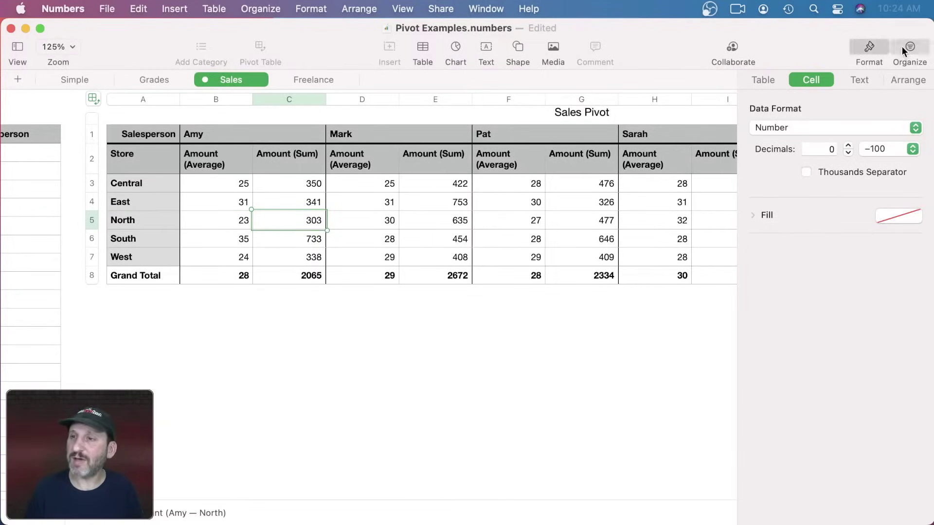
pyautogui.scroll(-5, 806, 463)
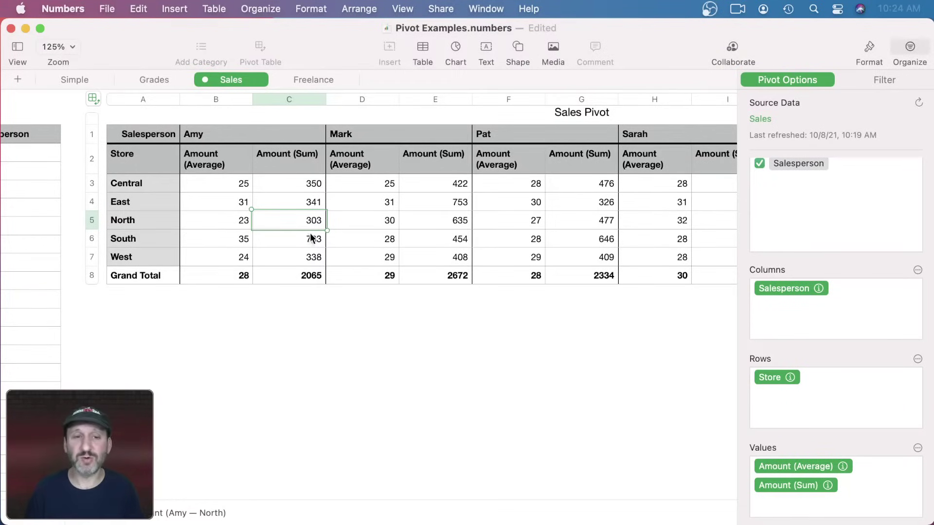
pyautogui.hscroll(-15, 288, 319)
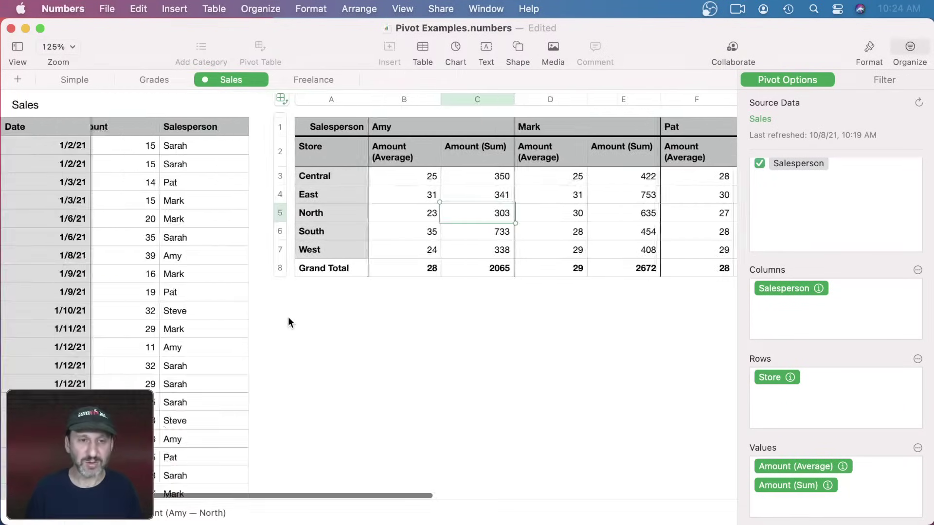
pyautogui.hscroll(15, 288, 316)
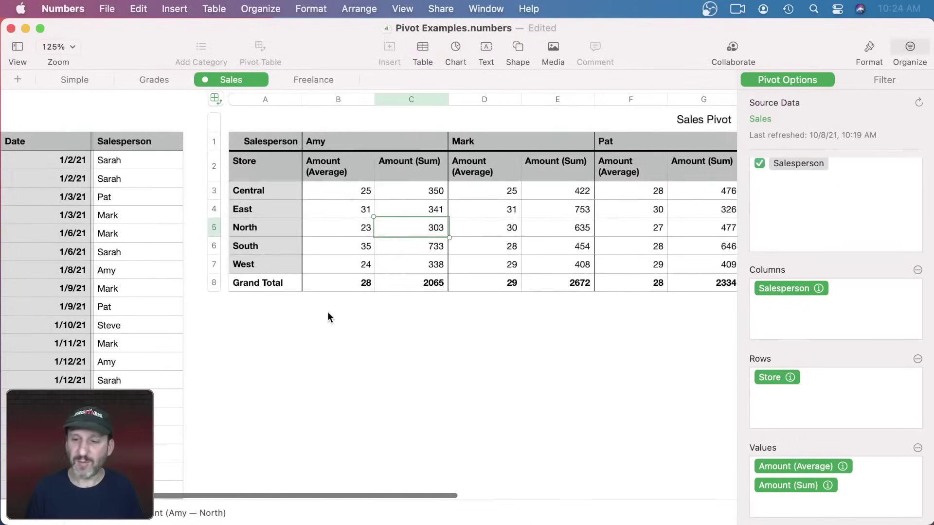
pyautogui.click(802, 466)
pyautogui.press('Delete')
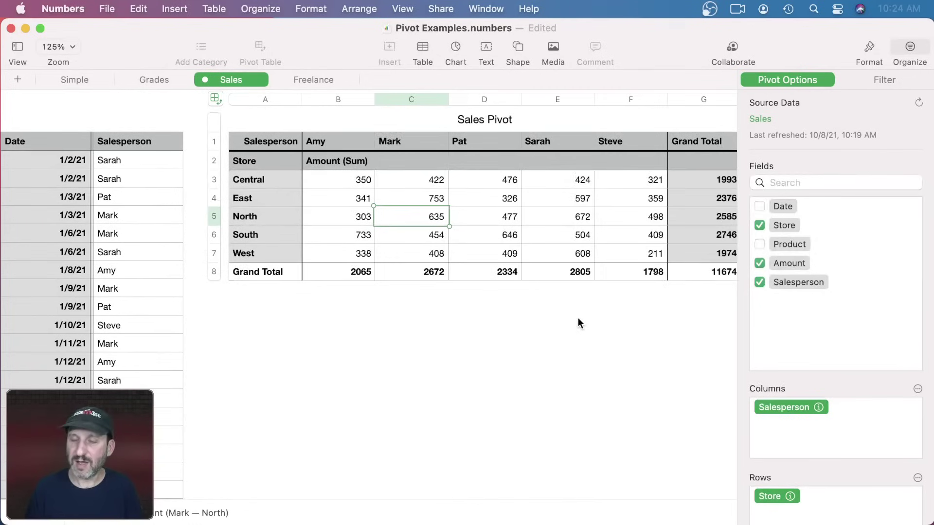
# Add Date by year and month to the pivot table's rows above Store, and collapse all month groups.
pyautogui.click(762, 206)
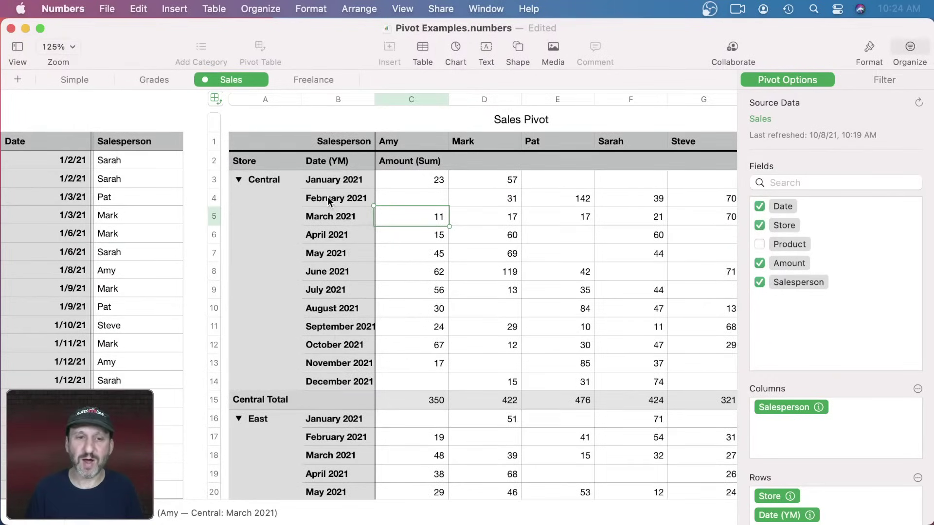
pyautogui.scroll(-4, 814, 430)
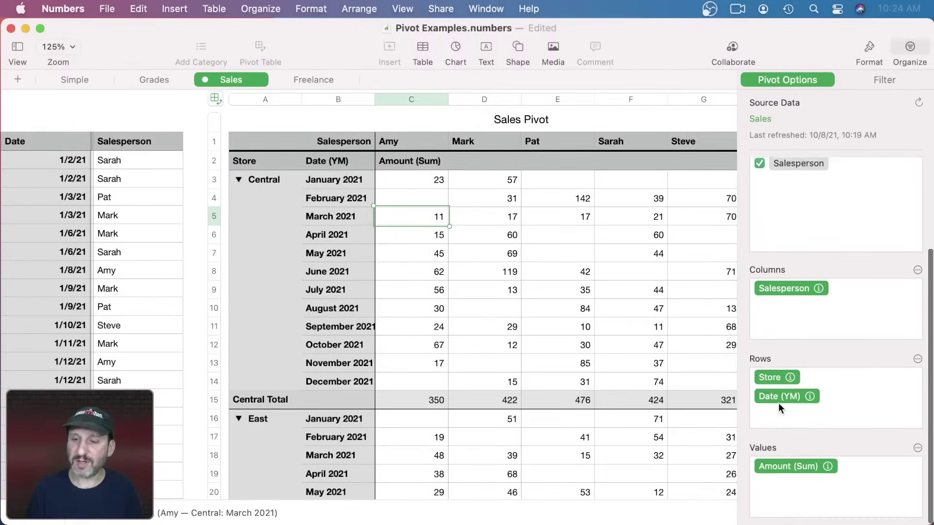
pyautogui.moveTo(778, 403); pyautogui.dragTo(780, 370)
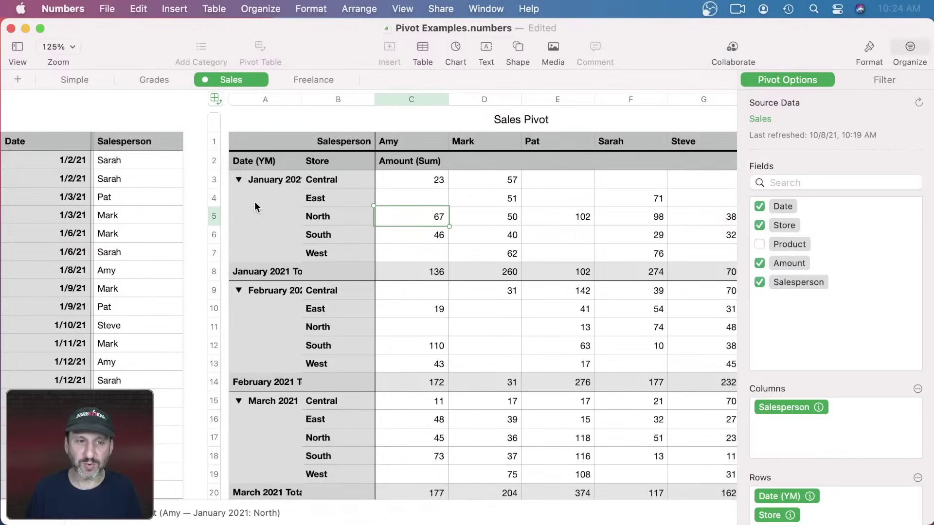
pyautogui.keyDown('alt'); pyautogui.click(238, 180); pyautogui.keyUp('alt')
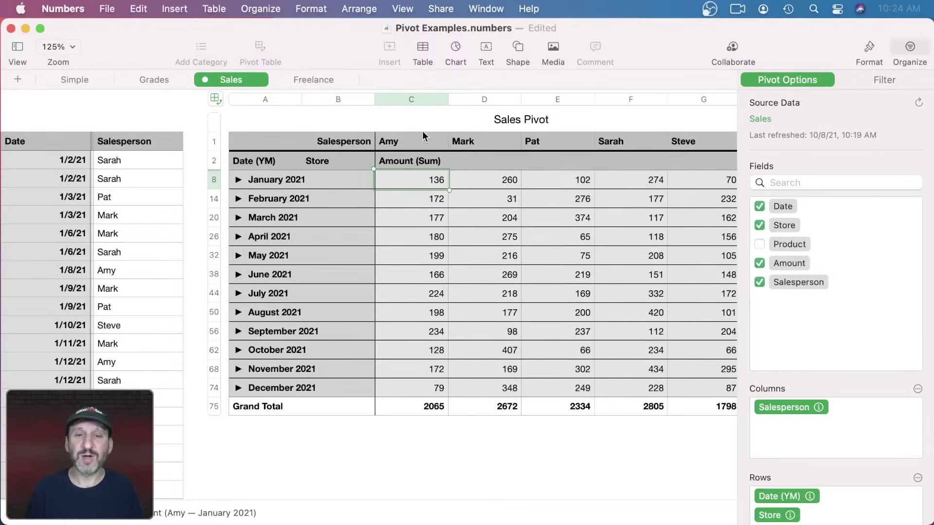
# Expand and collapse March 2021 in the Sales Pivot, and add the Product field to the rows below Store.
pyautogui.click(239, 218)
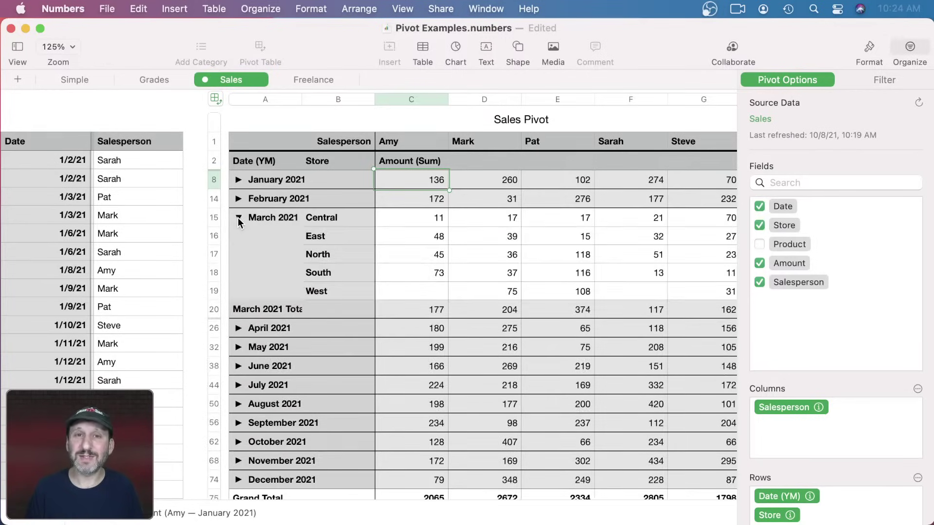
pyautogui.click(238, 220)
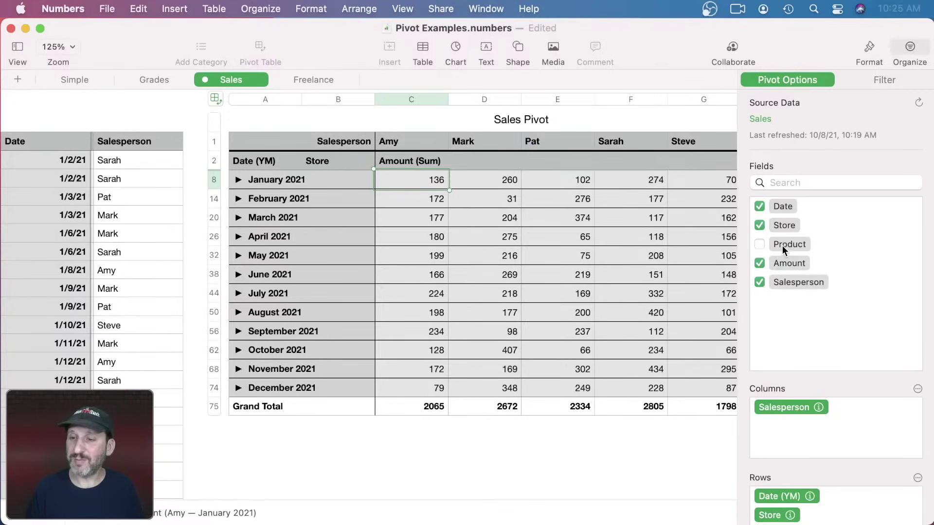
pyautogui.moveTo(790, 273); pyautogui.dragTo(801, 474)
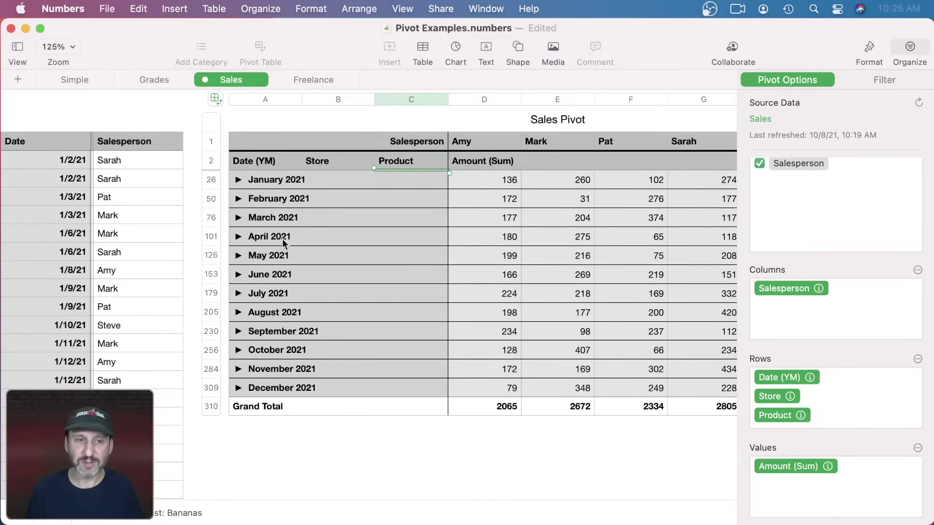
# Expand January 2021 in the pivot table and collapse all of its store groups together.
pyautogui.click(238, 180)
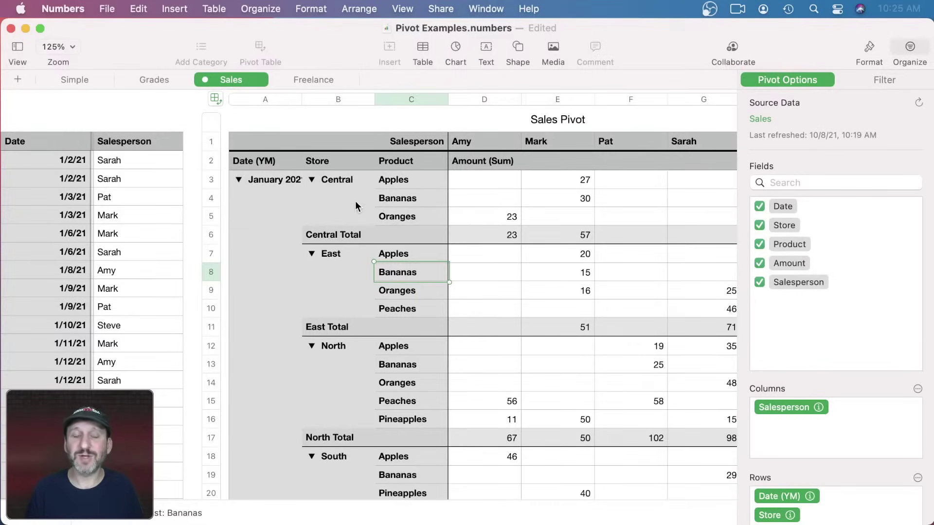
pyautogui.click(312, 180)
pyautogui.click(312, 179)
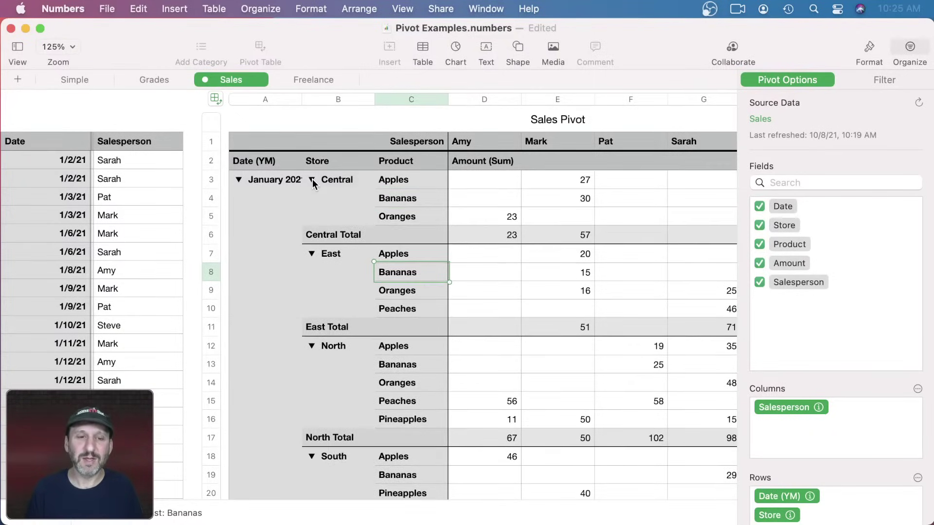
pyautogui.keyDown('alt'); pyautogui.click(313, 179); pyautogui.keyUp('alt')
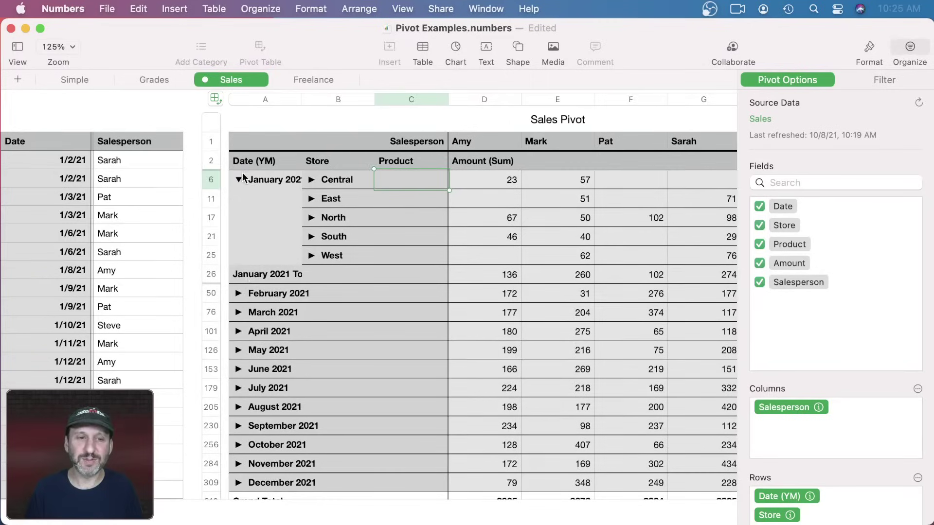
# Turn off total rows for the Date (YM) row field in the Sales Pivot.
pyautogui.click(246, 273)
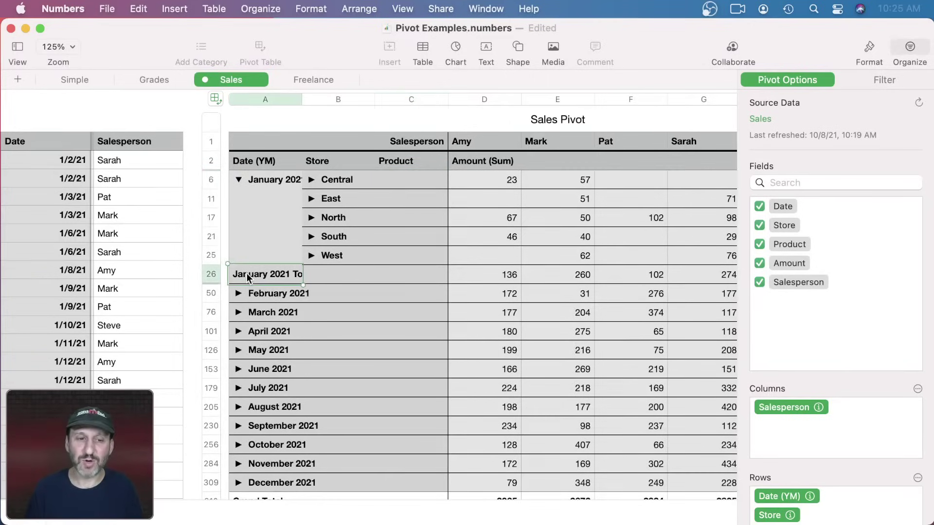
pyautogui.scroll(-3, 806, 410)
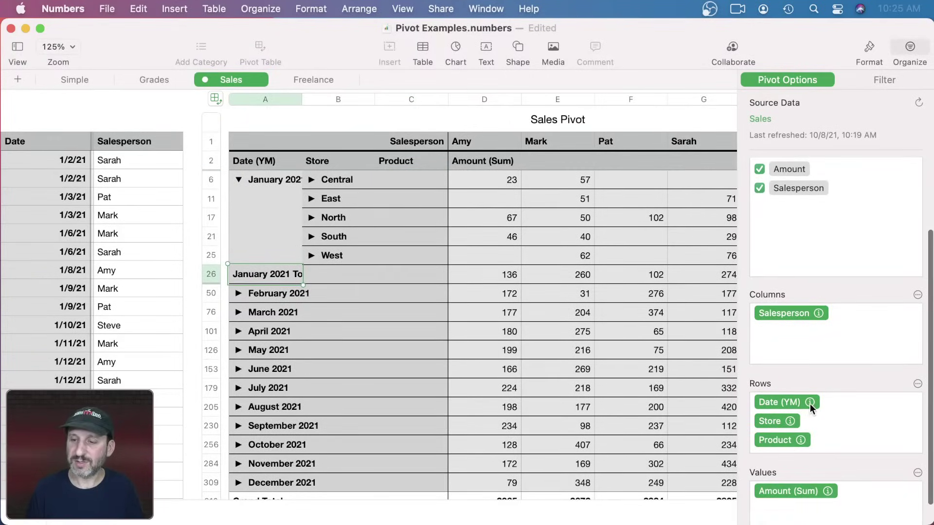
pyautogui.click(810, 403)
pyautogui.click(764, 370)
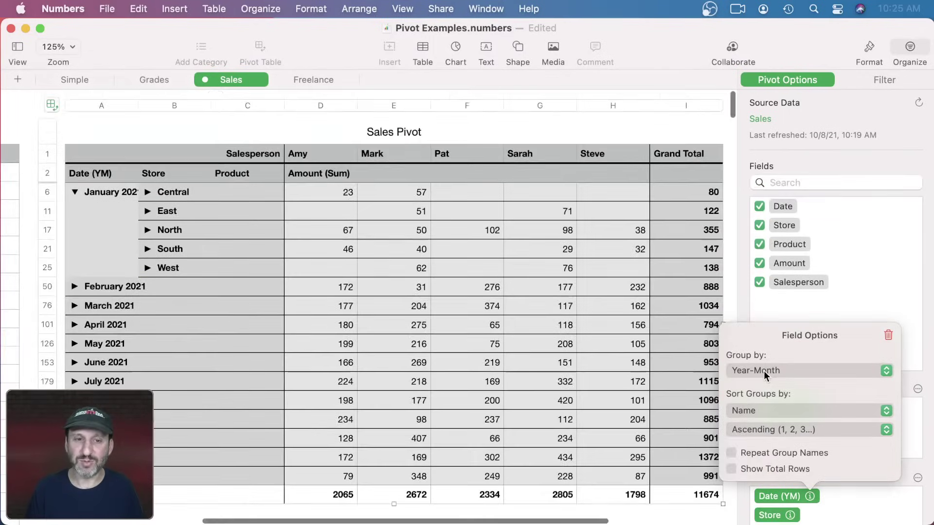
pyautogui.click(830, 498)
# Turn off total rows for the Store row field in the Sales Pivot.
pyautogui.scroll(-5, 836, 495)
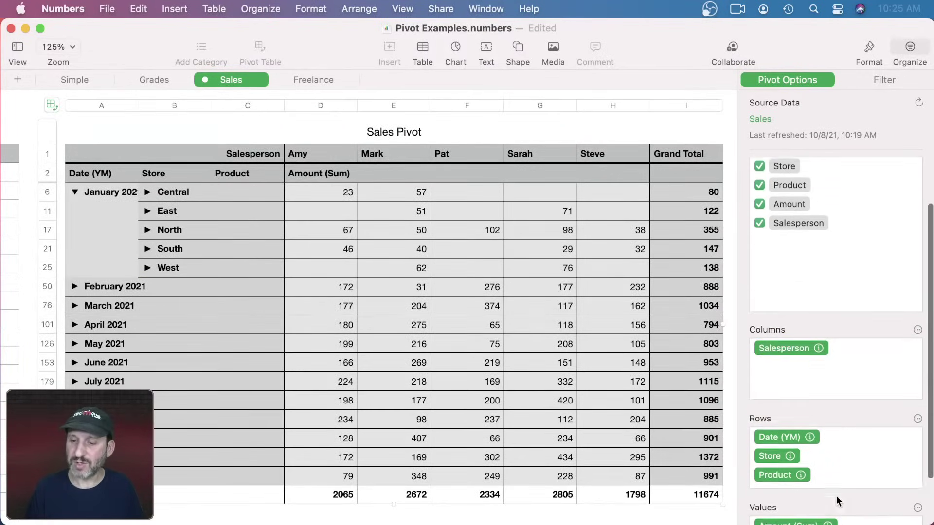
pyautogui.click(789, 421)
pyautogui.click(750, 396)
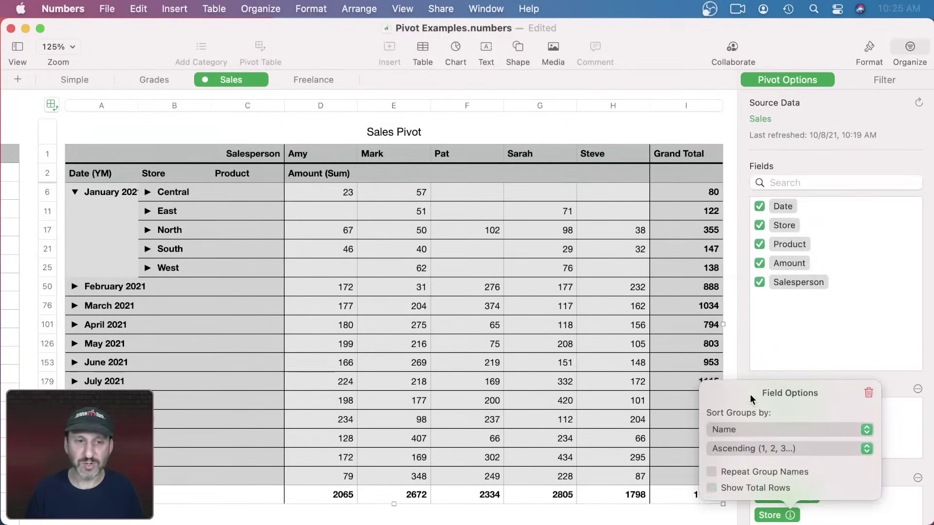
pyautogui.click(887, 441)
pyautogui.scroll(-5, 870, 456)
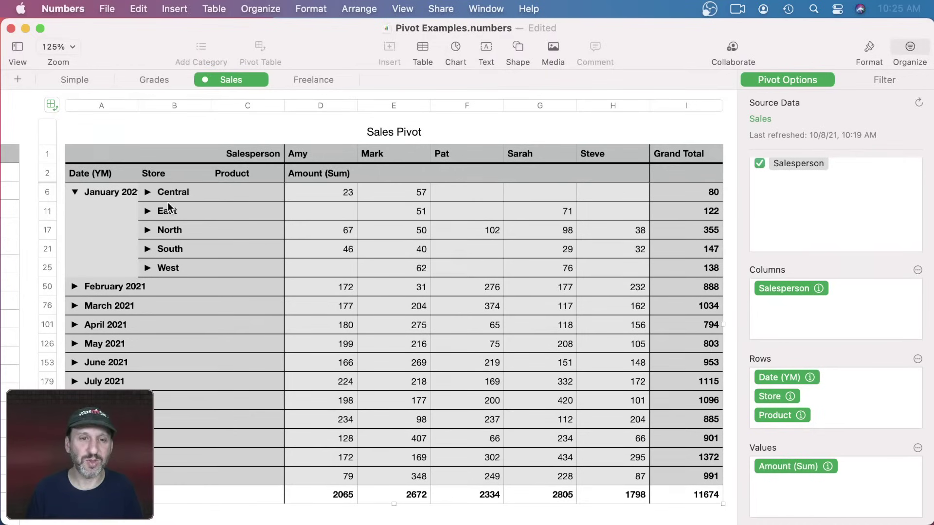
# Check the products under January's Central store, then collapse both the store and January 2021 and review the monthly figures.
pyautogui.hscroll(2, 250, 229)
pyautogui.hscroll(-5, 250, 228)
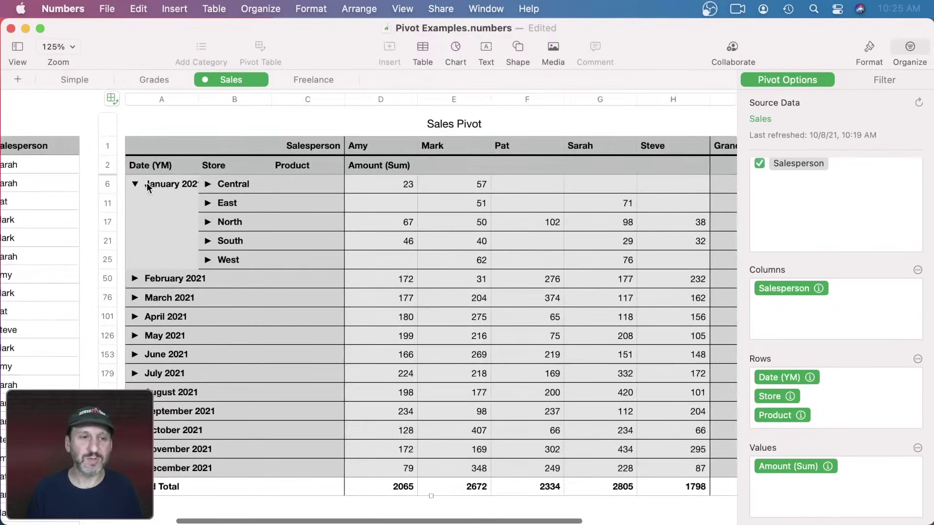
pyautogui.click(207, 184)
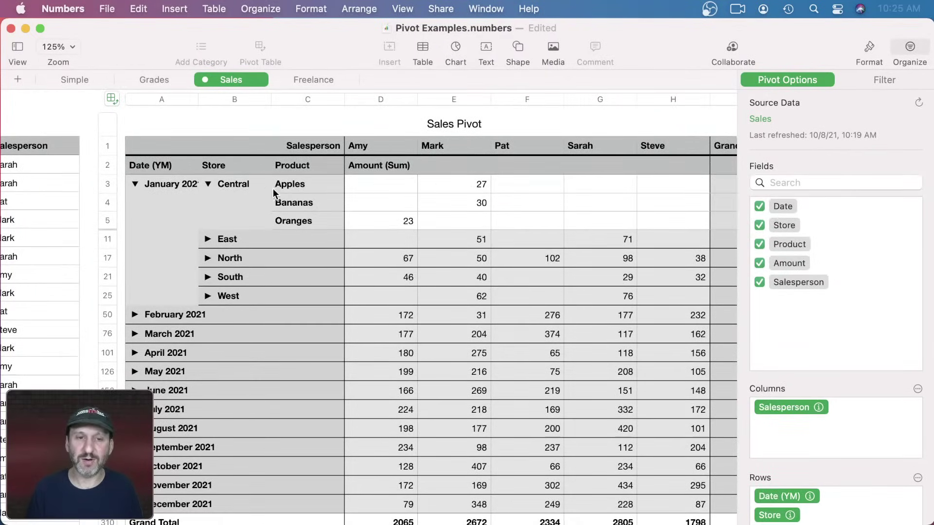
pyautogui.click(210, 186)
pyautogui.click(135, 186)
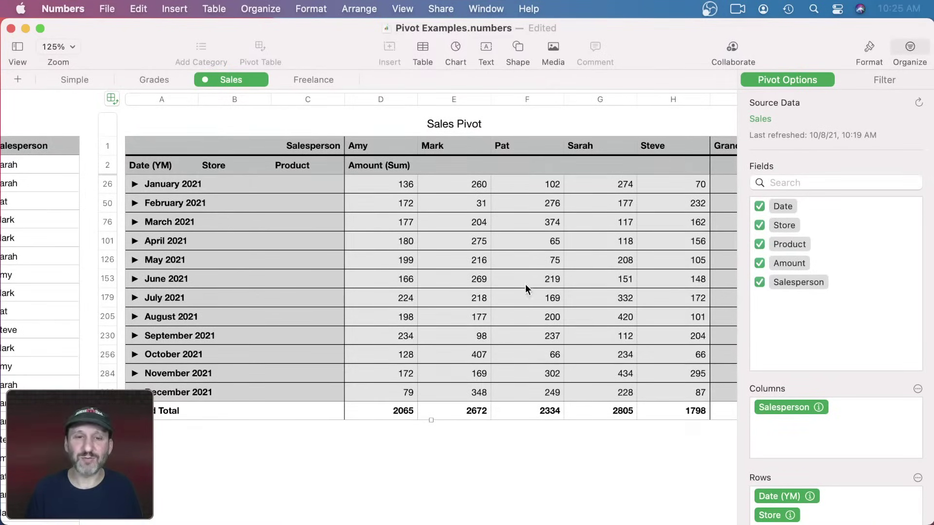
pyautogui.hscroll(5, 543, 267)
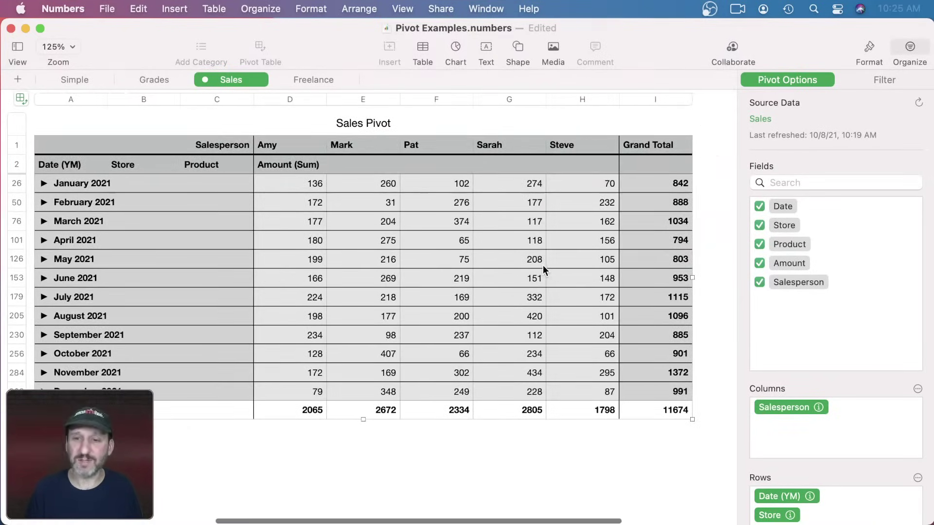
pyautogui.hscroll(-6, 543, 267)
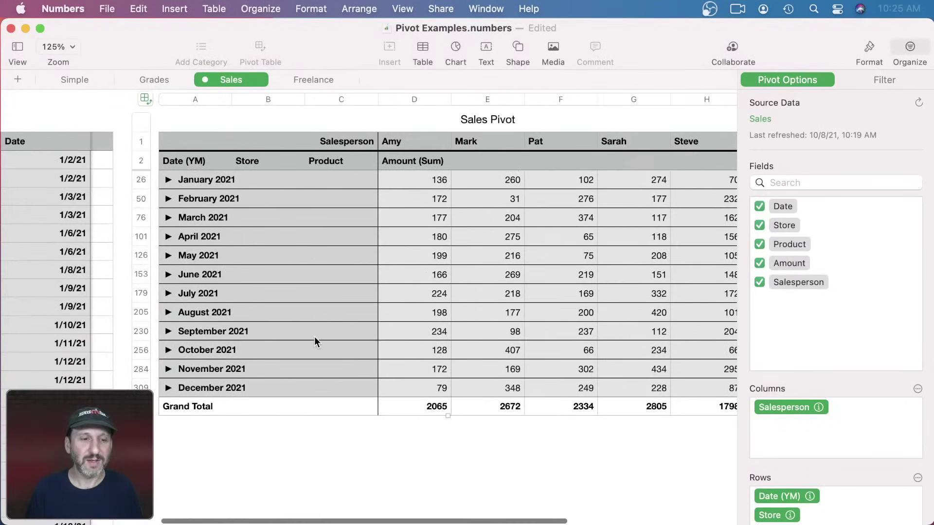
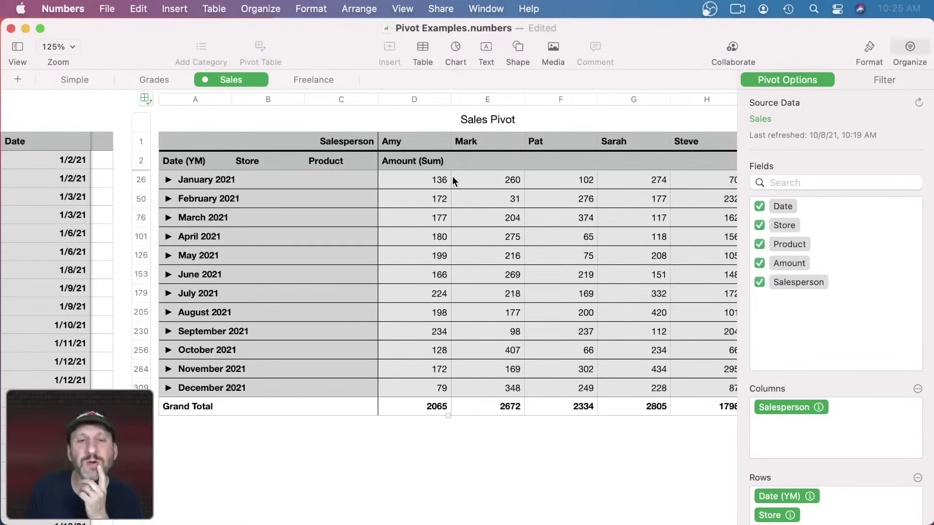
# Narrow column D of the Sales Pivot manually, and resize columns D through H to fit their content.
pyautogui.moveTo(452, 98); pyautogui.dragTo(434, 109)
pyautogui.hscroll(5, 412, 102)
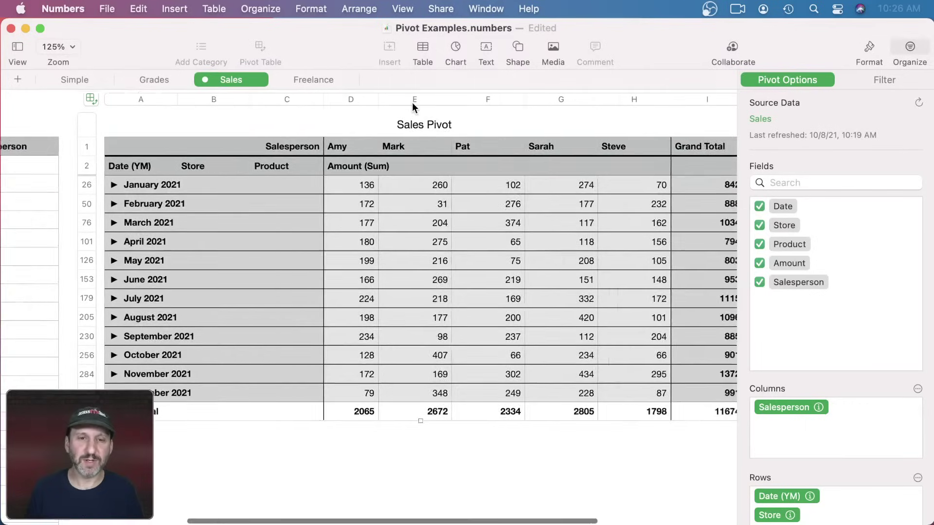
pyautogui.click(292, 97)
pyautogui.keyDown('shift'); pyautogui.click(584, 101); pyautogui.keyUp('shift')
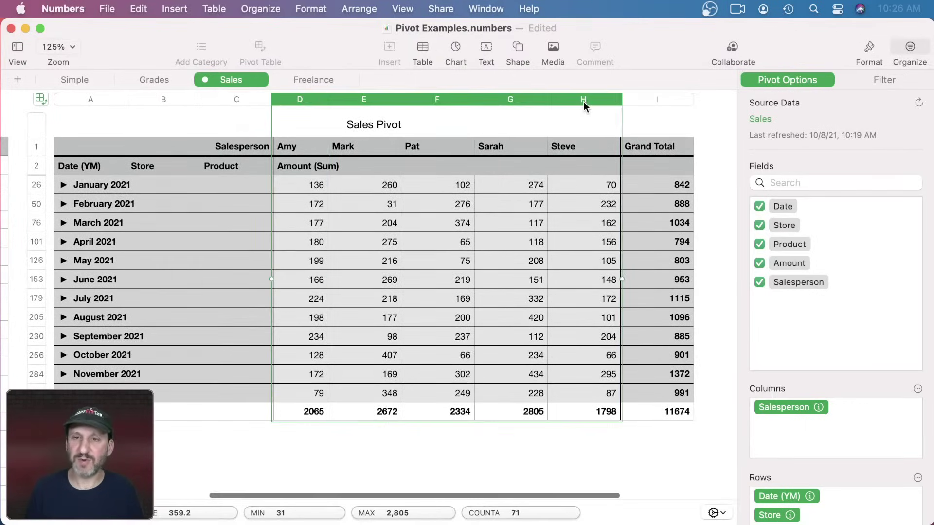
pyautogui.click(527, 10)
pyautogui.write('fit')
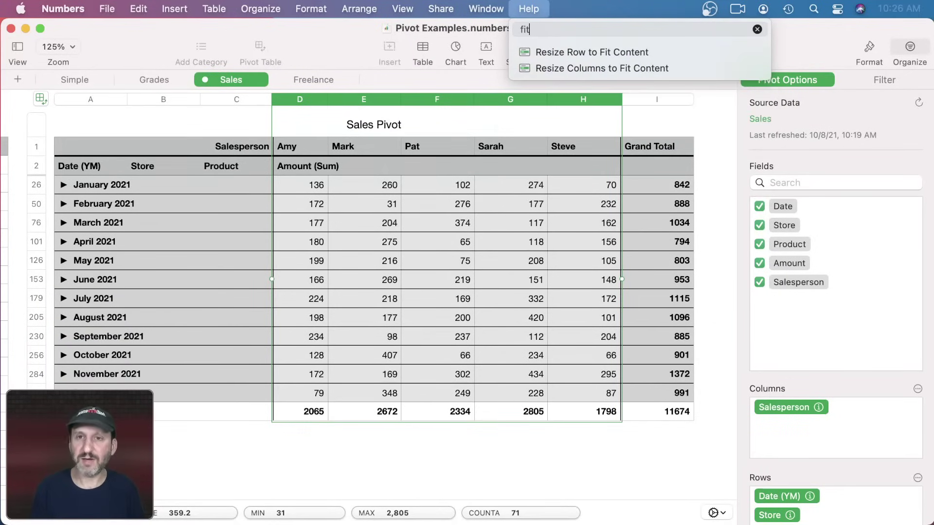
pyautogui.moveTo(594, 69)
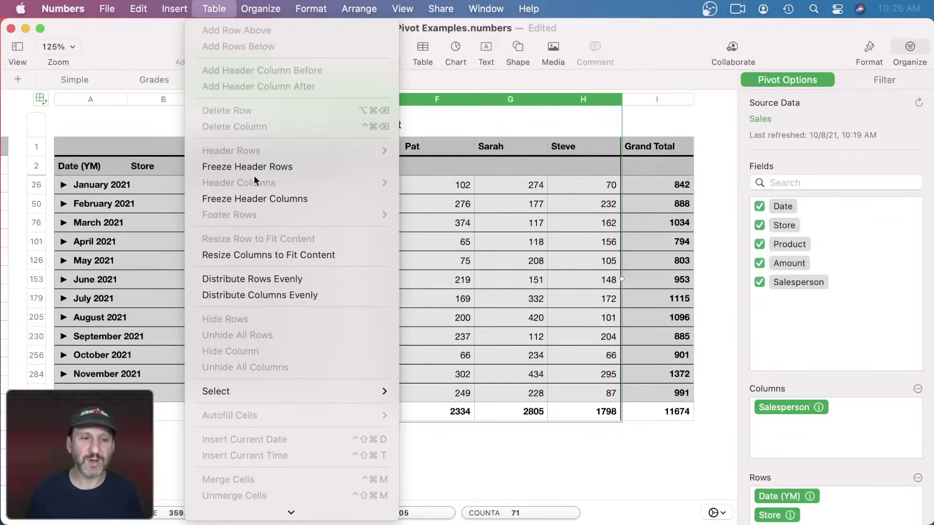
pyautogui.click(269, 254)
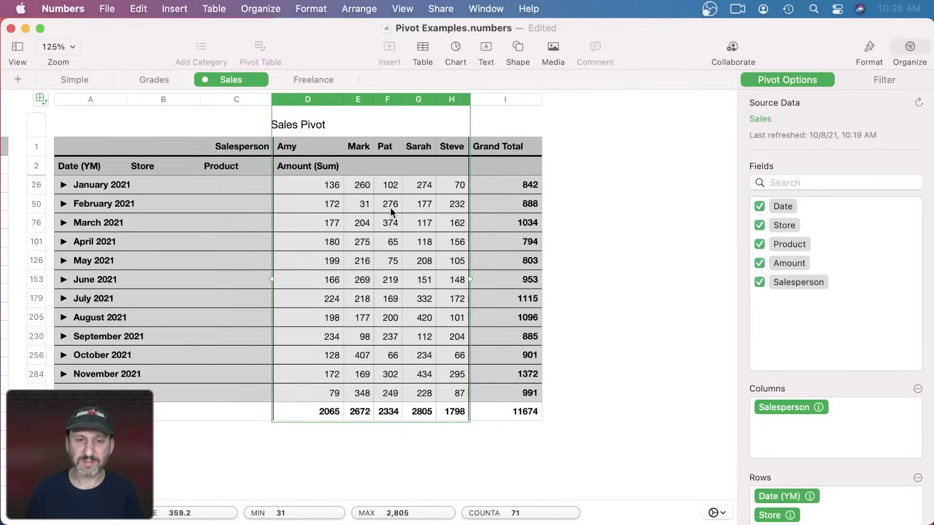
# Delete the whole Sales Pivot table from the Sales sheet.
pyautogui.hscroll(-5, 390, 207)
pyautogui.hscroll(-5, 390, 207)
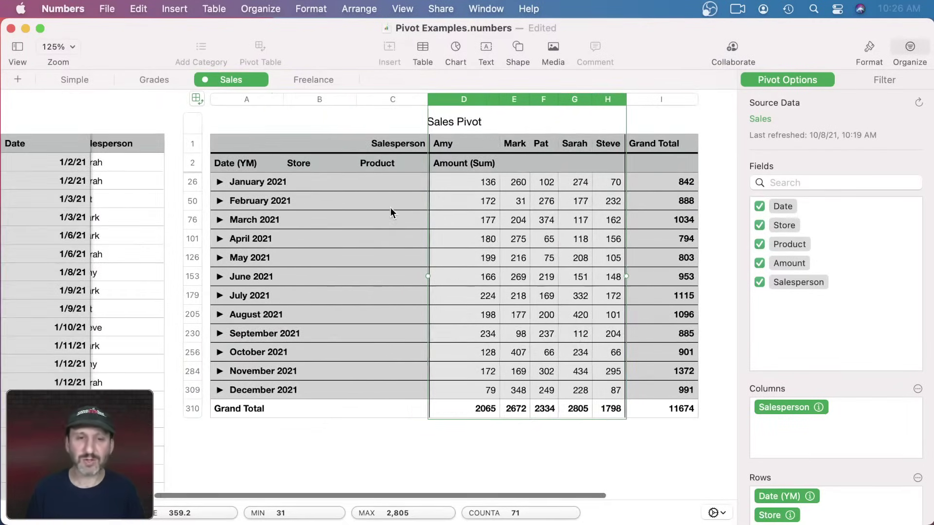
pyautogui.hscroll(-3, 390, 207)
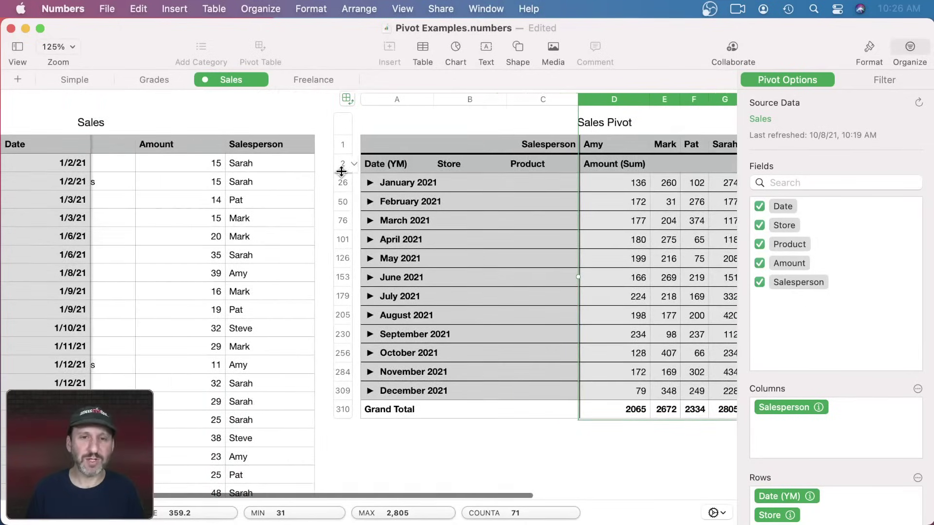
pyautogui.hscroll(3, 403, 148)
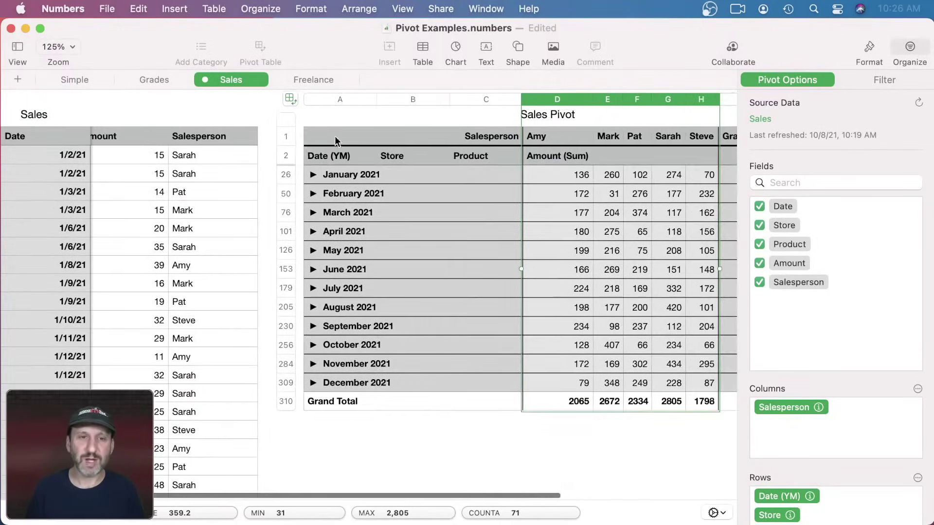
pyautogui.click(289, 99)
pyautogui.press('BackSpace')
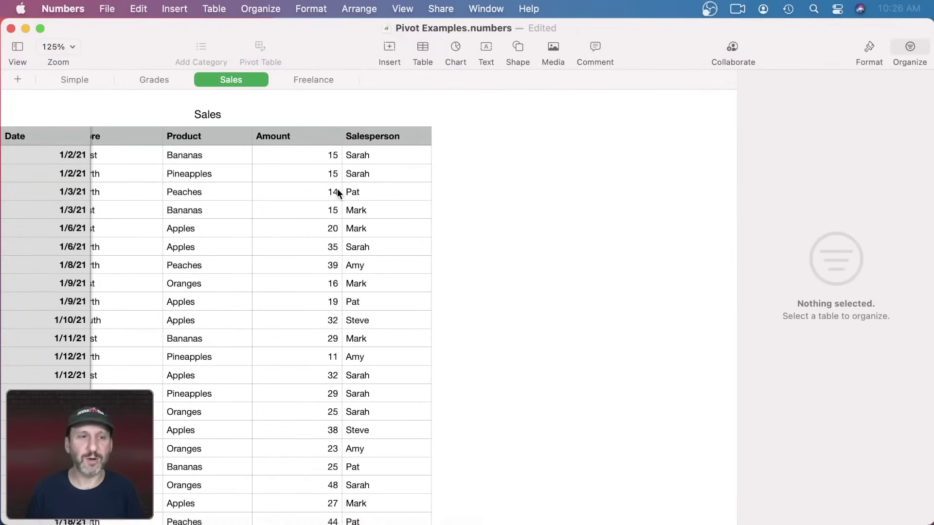
pyautogui.hscroll(-2, 338, 189)
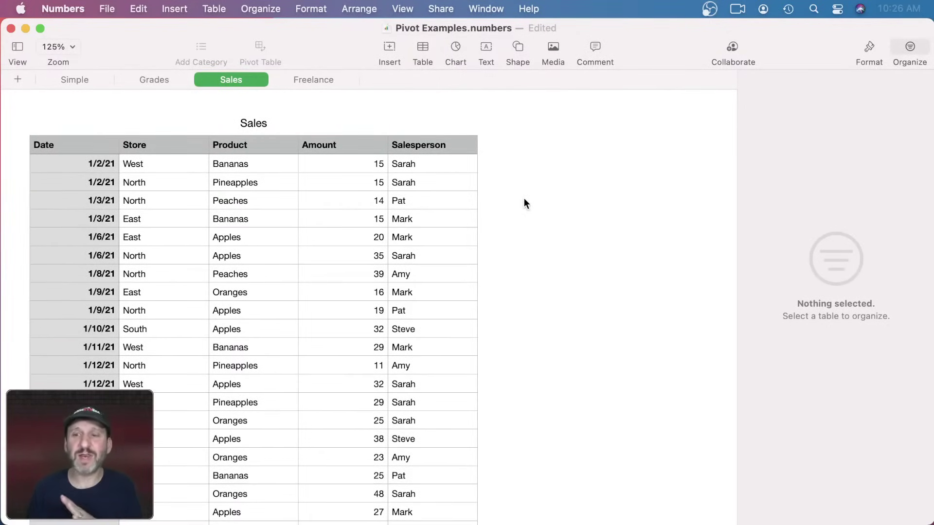
# Create a new pivot table from the Sales table on the current sheet.
pyautogui.click(163, 179)
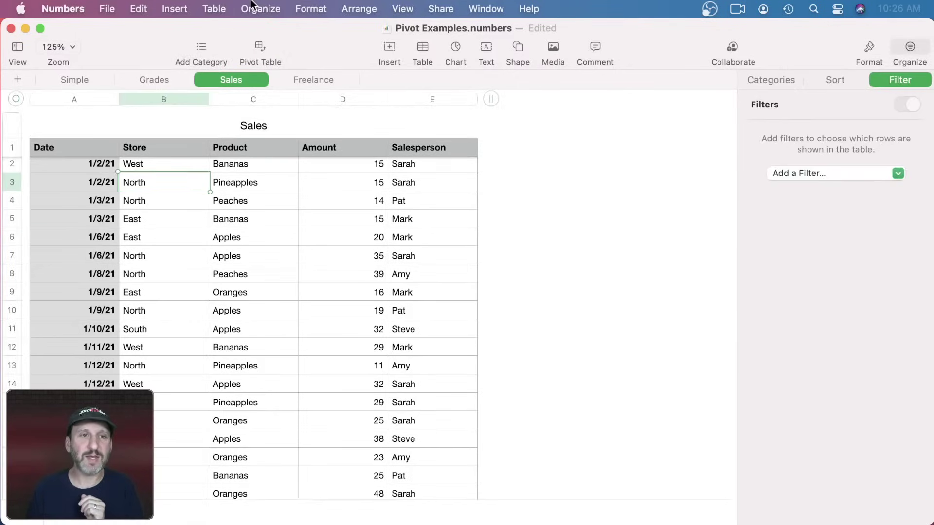
pyautogui.click(302, 6)
pyautogui.moveTo(260, 9)
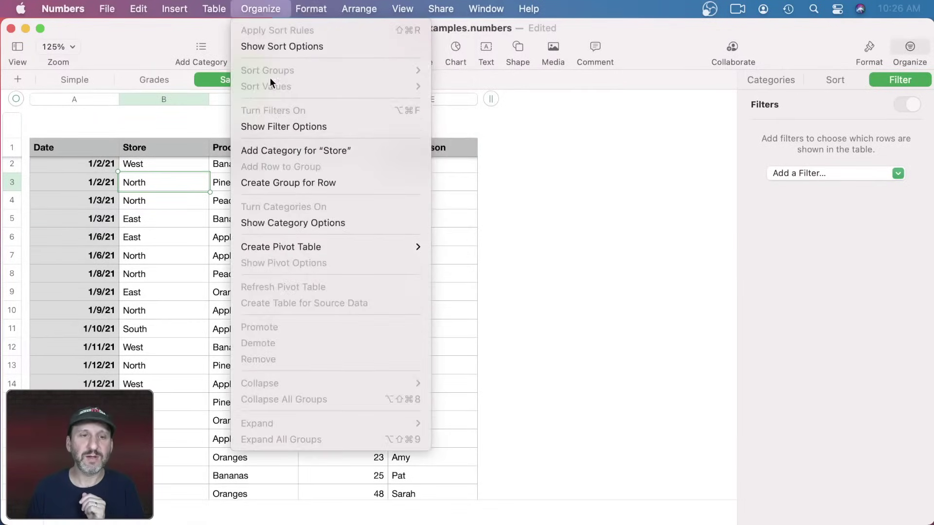
pyautogui.moveTo(287, 247)
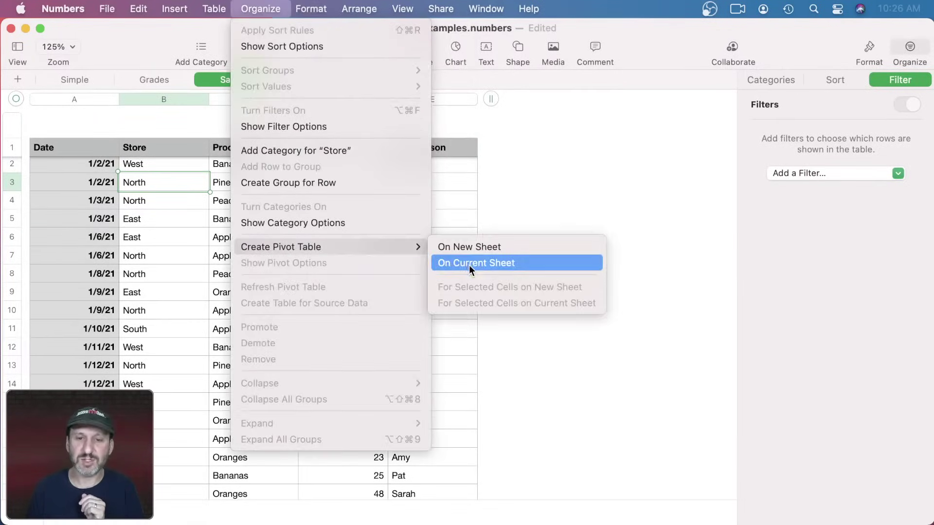
pyautogui.click(469, 264)
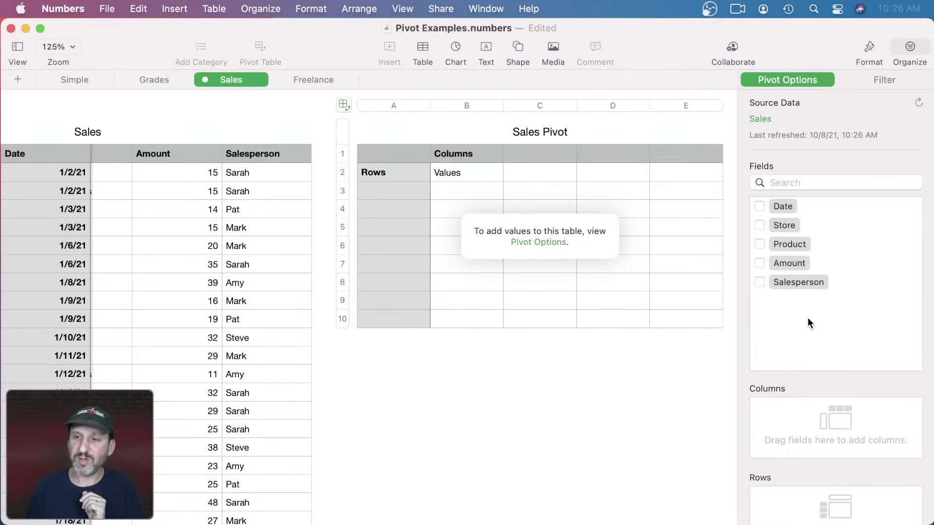
# Add the Store field as rows and the Salesperson field as columns of the new pivot table.
pyautogui.click(761, 227)
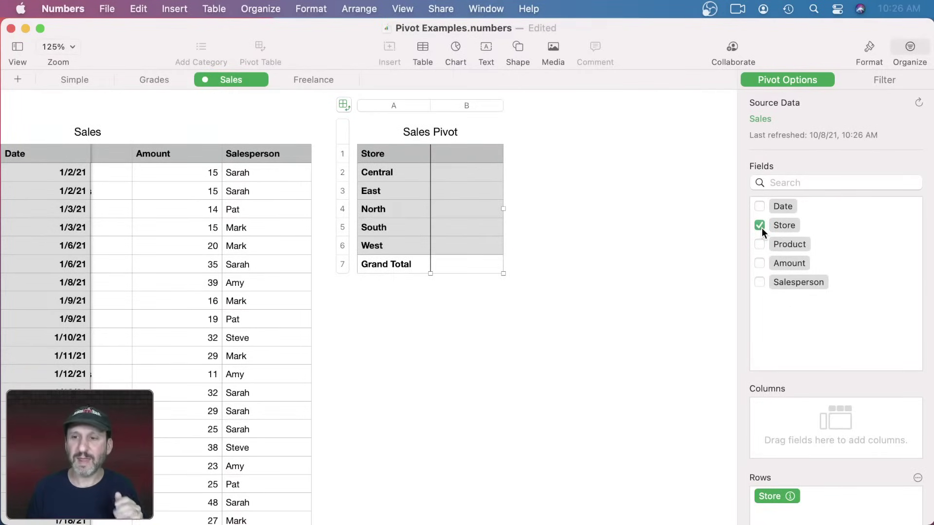
pyautogui.click(759, 283)
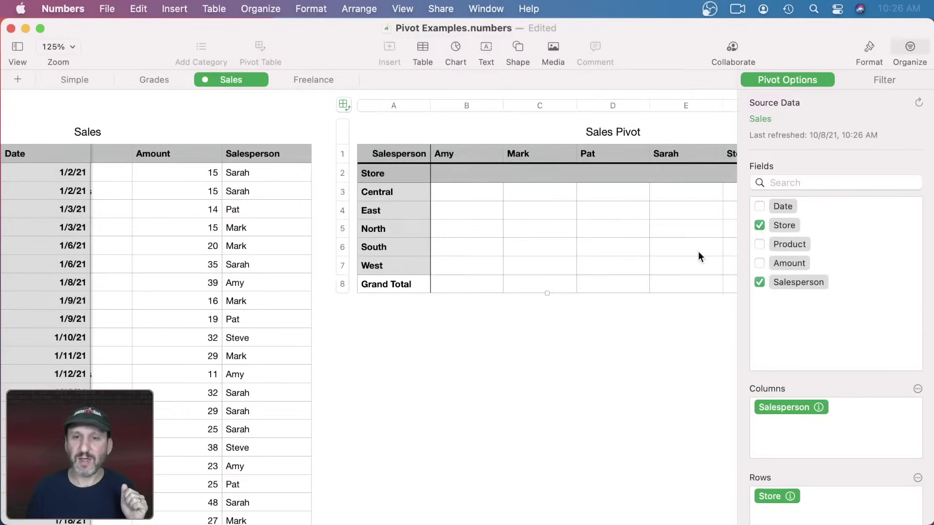
pyautogui.scroll(-3, 809, 422)
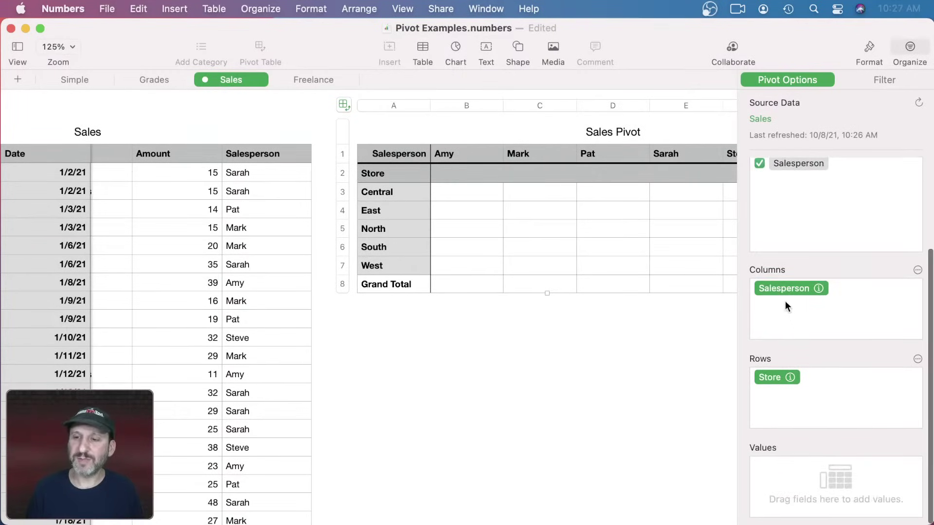
# Move the Salesperson field from columns to rows under Store, and add the Amount field as the pivot table's values.
pyautogui.moveTo(781, 290); pyautogui.dragTo(794, 395)
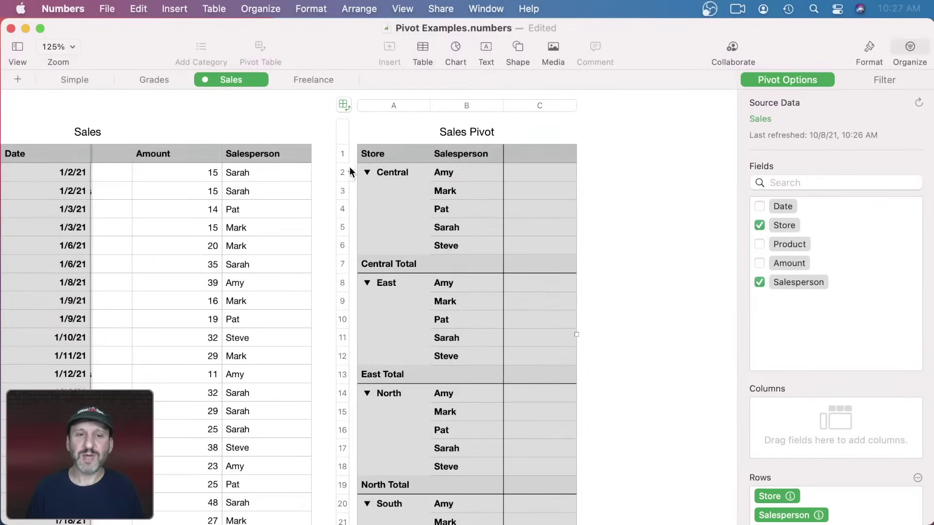
pyautogui.click(367, 172)
pyautogui.click(367, 172)
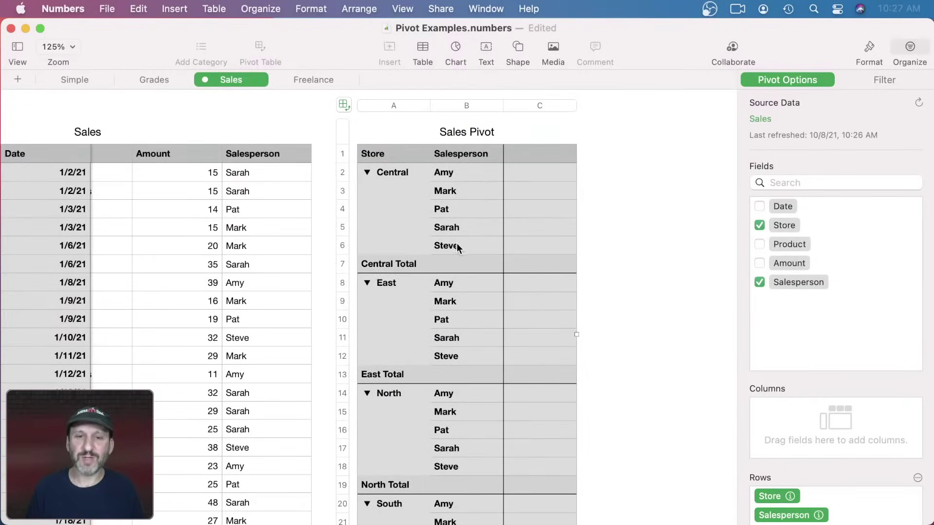
pyautogui.click(758, 264)
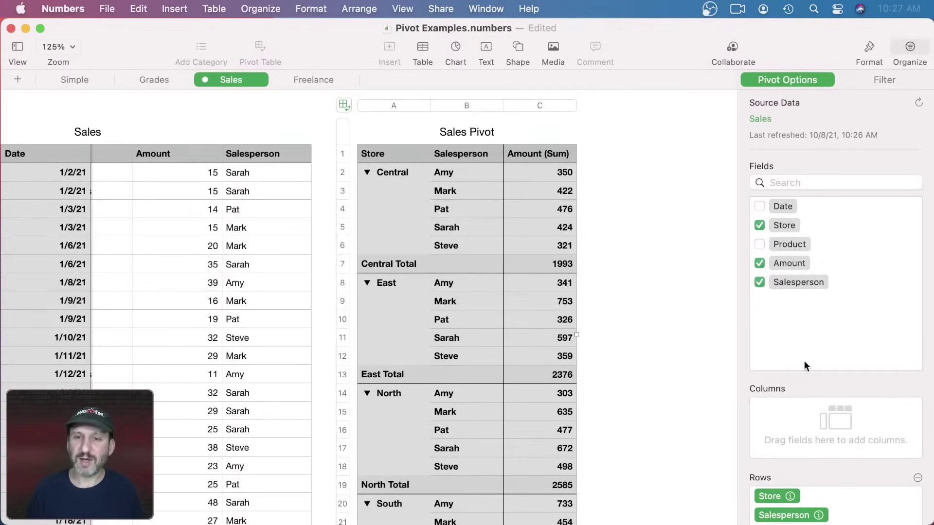
# Collapse all store groups in the Sales Pivot table and expand only the Central store.
pyautogui.scroll(-5, 804, 366)
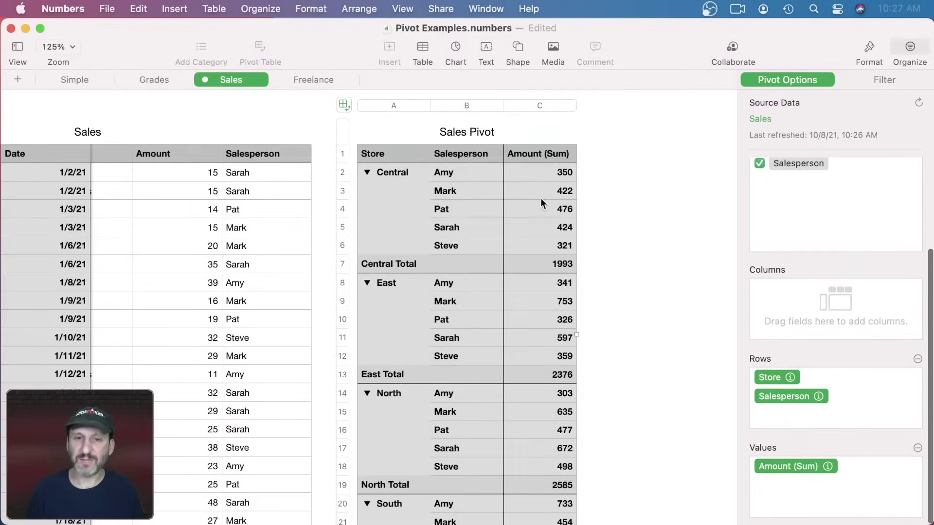
pyautogui.keyDown('alt'); pyautogui.click(368, 173); pyautogui.keyUp('alt')
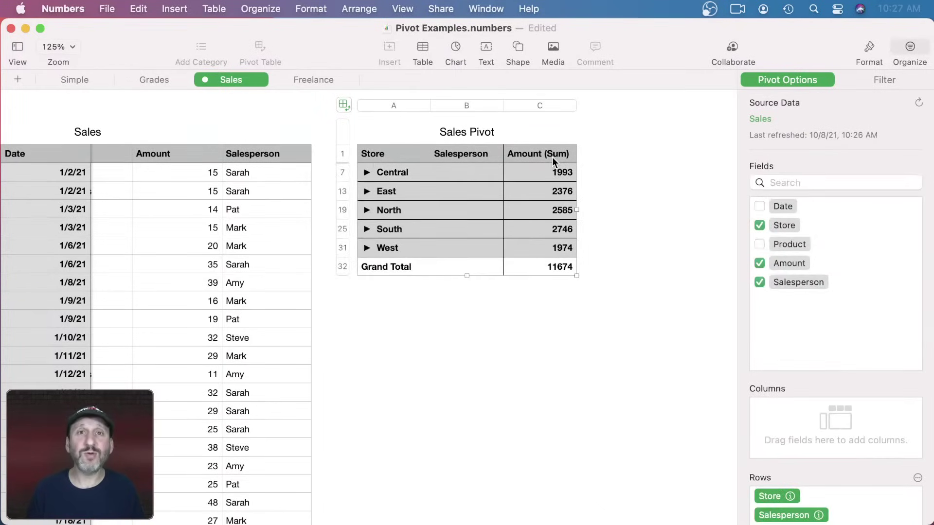
pyautogui.click(365, 175)
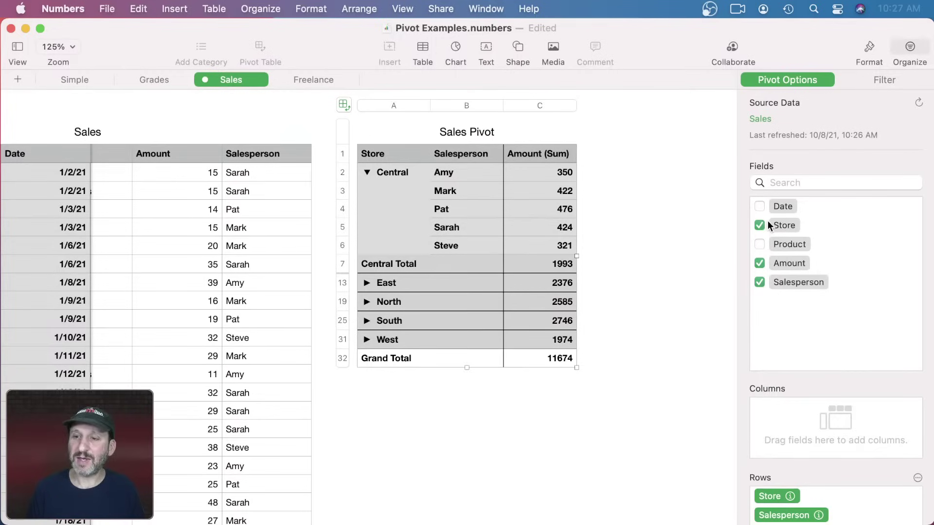
# Add the Product field to the pivot table and move it from columns to rows beneath Salesperson.
pyautogui.click(760, 244)
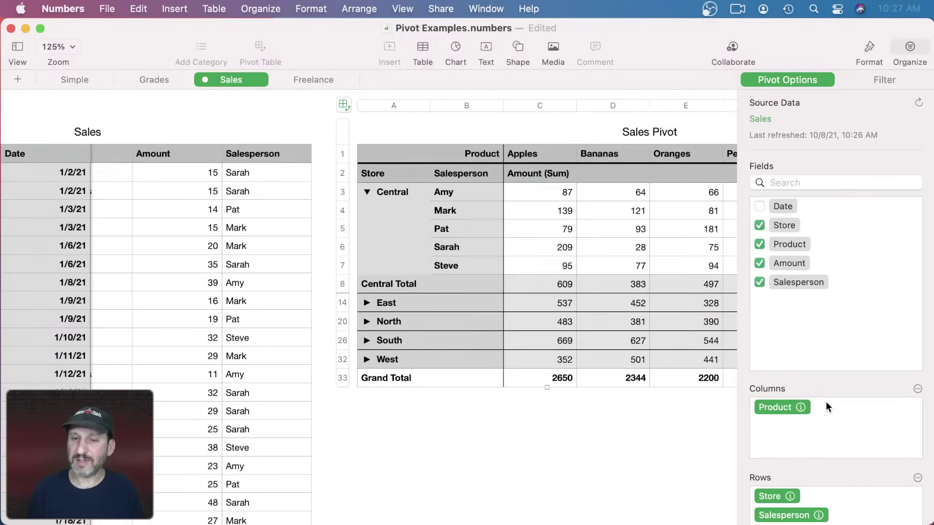
pyautogui.scroll(-5, 826, 404)
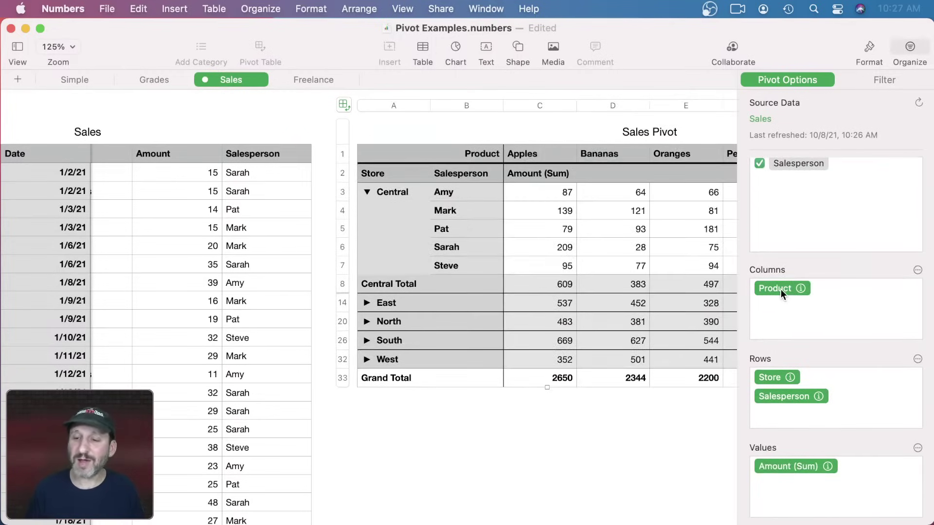
pyautogui.moveTo(780, 290); pyautogui.dragTo(815, 409)
# Collapse and re-expand the Central store and its first salesperson to examine the nested product rows.
pyautogui.click(440, 172)
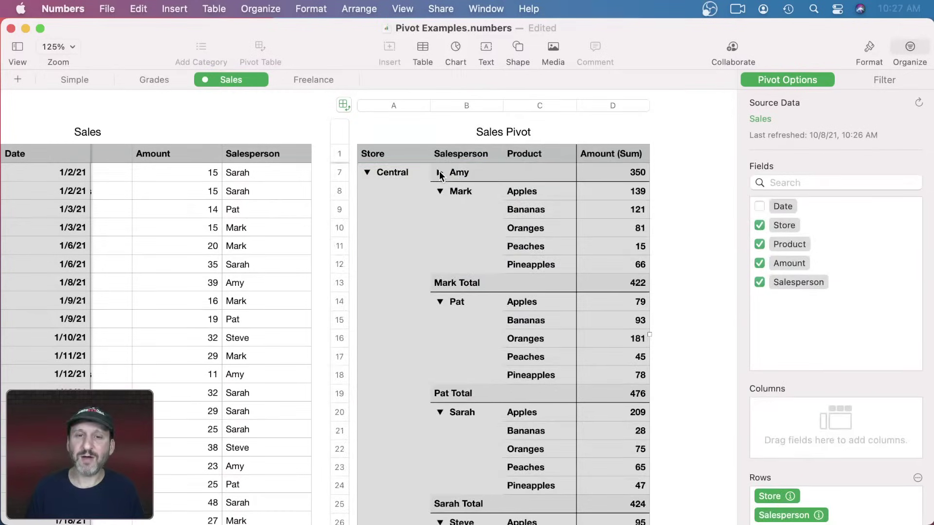
pyautogui.click(367, 172)
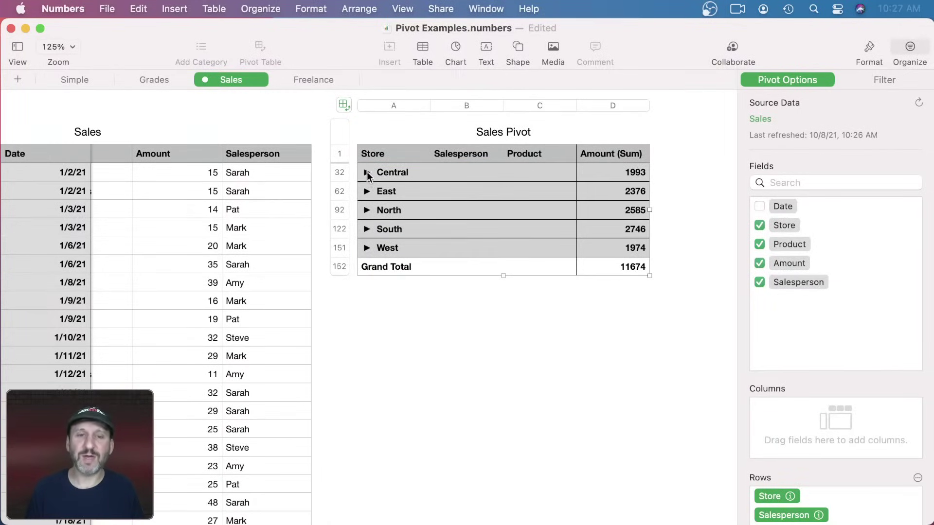
pyautogui.click(366, 173)
pyautogui.click(439, 172)
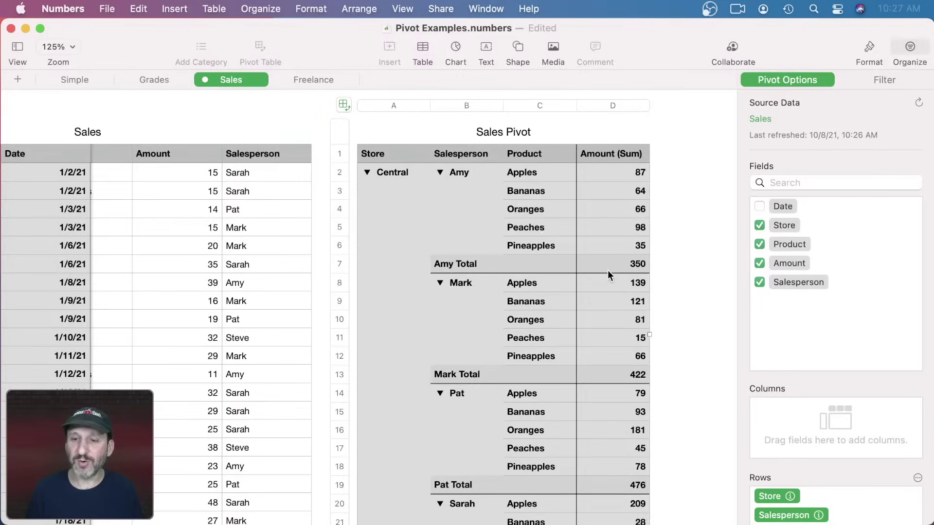
# Collapse all salesperson groups at once, and collapse the Central store.
pyautogui.click(634, 268)
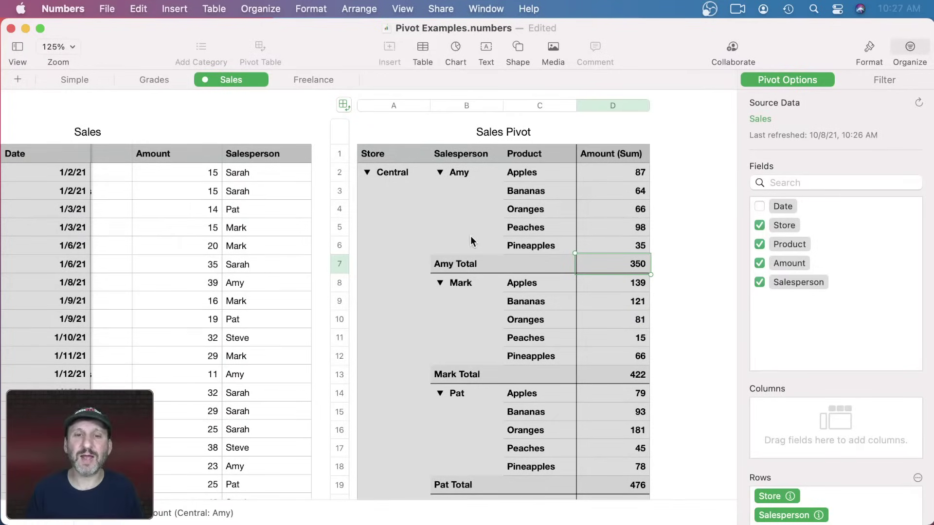
pyautogui.keyDown('alt'); pyautogui.click(440, 173); pyautogui.keyUp('alt')
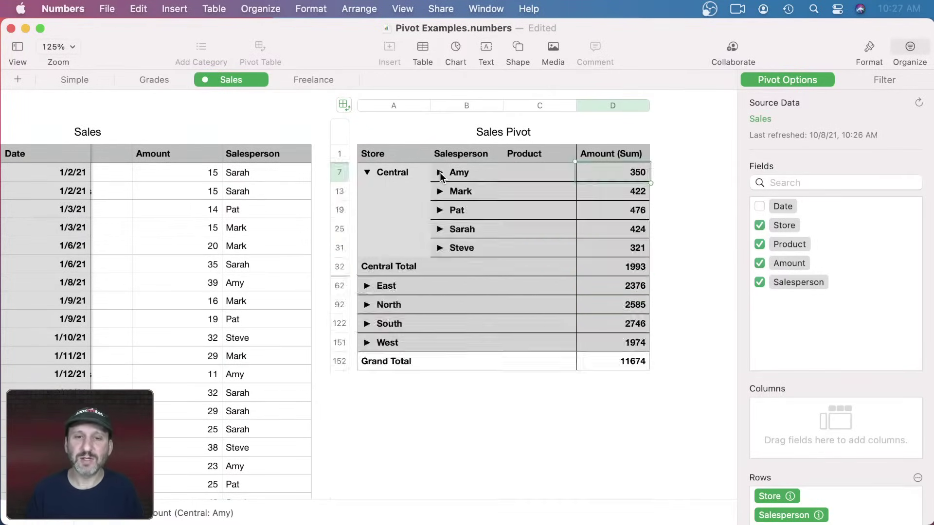
pyautogui.click(367, 172)
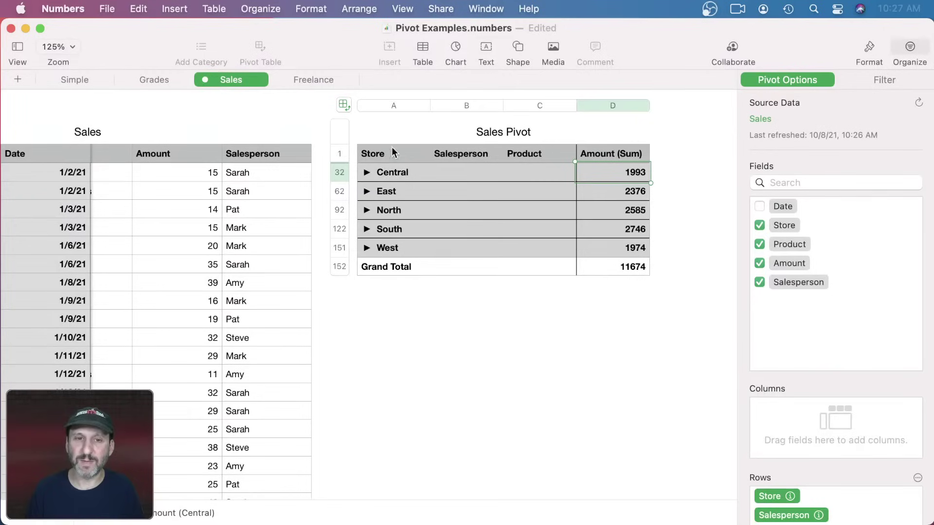
# Sort the Store groups by Amount (Sum) in descending order.
pyautogui.scroll(-5, 792, 419)
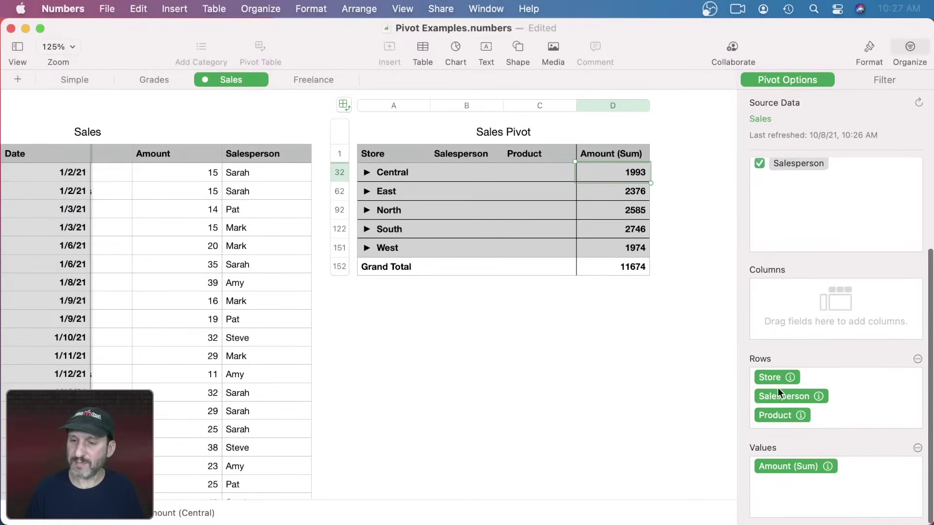
pyautogui.click(791, 378)
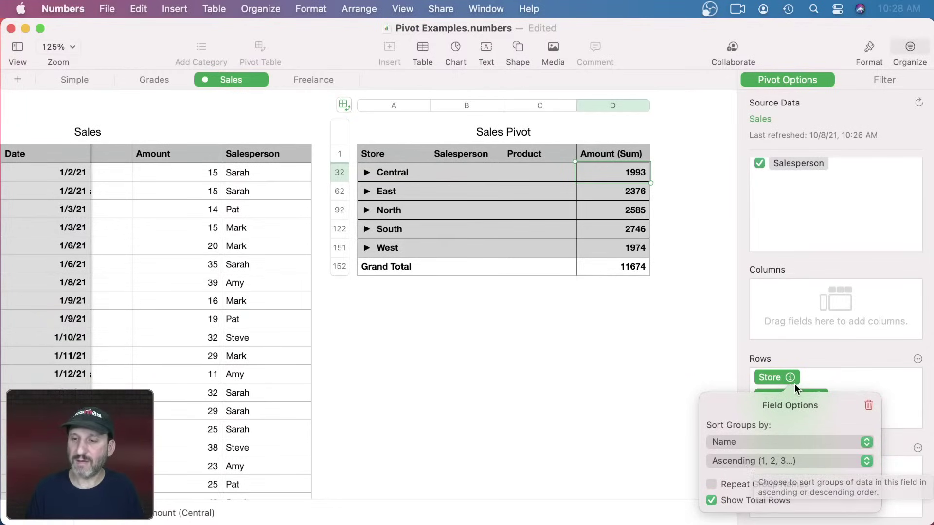
pyautogui.click(756, 446)
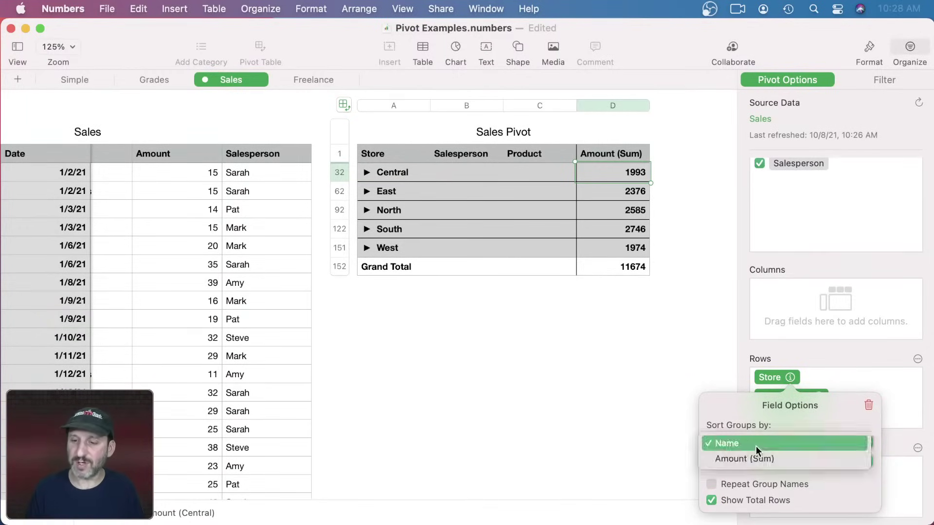
pyautogui.click(755, 459)
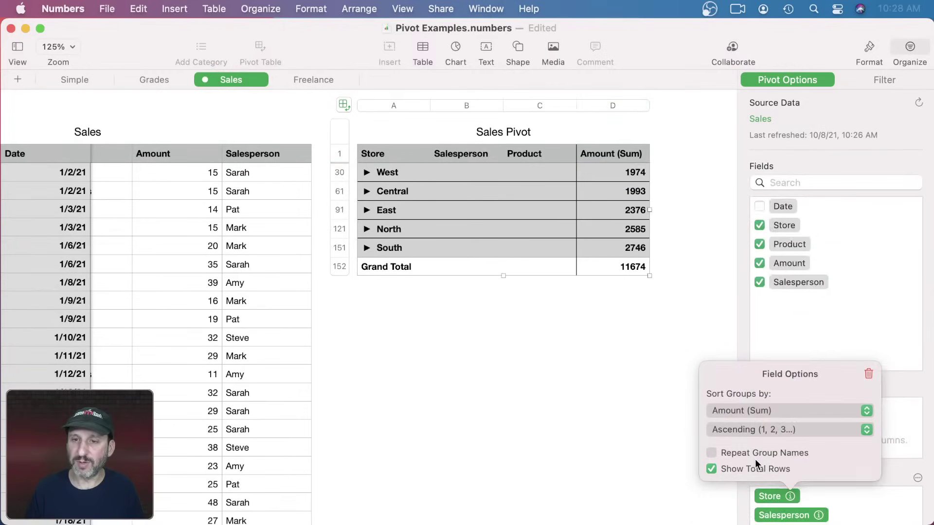
pyautogui.click(755, 430)
pyautogui.click(755, 446)
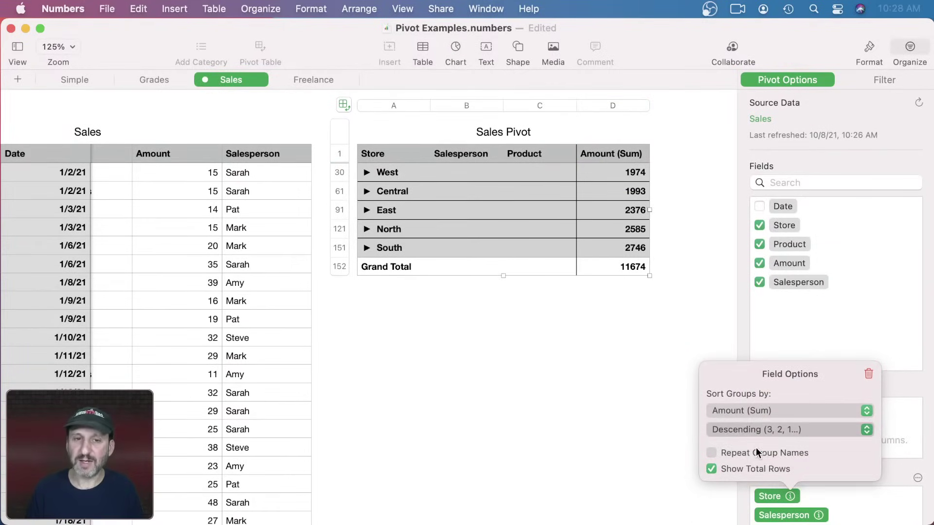
pyautogui.click(616, 174)
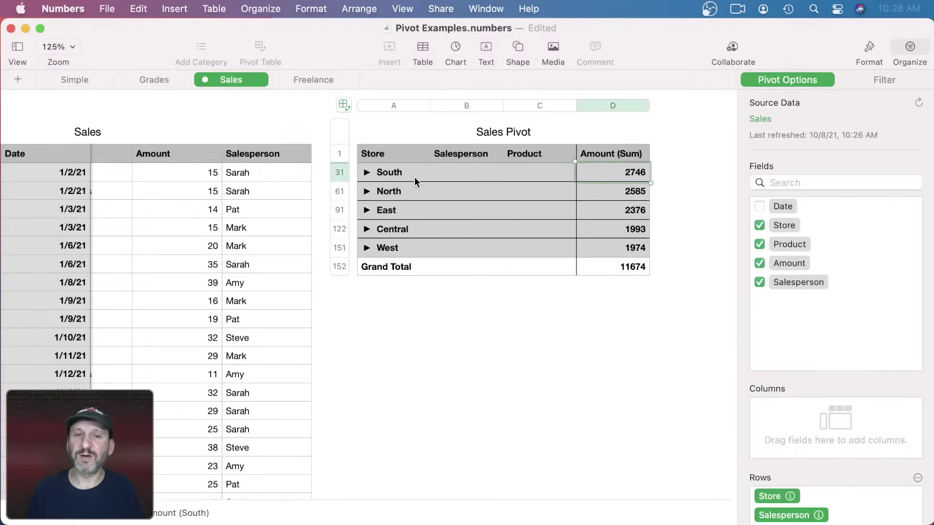
# Expand the South store and sort the Salesperson groups by Amount (Sum) in descending order.
pyautogui.click(367, 173)
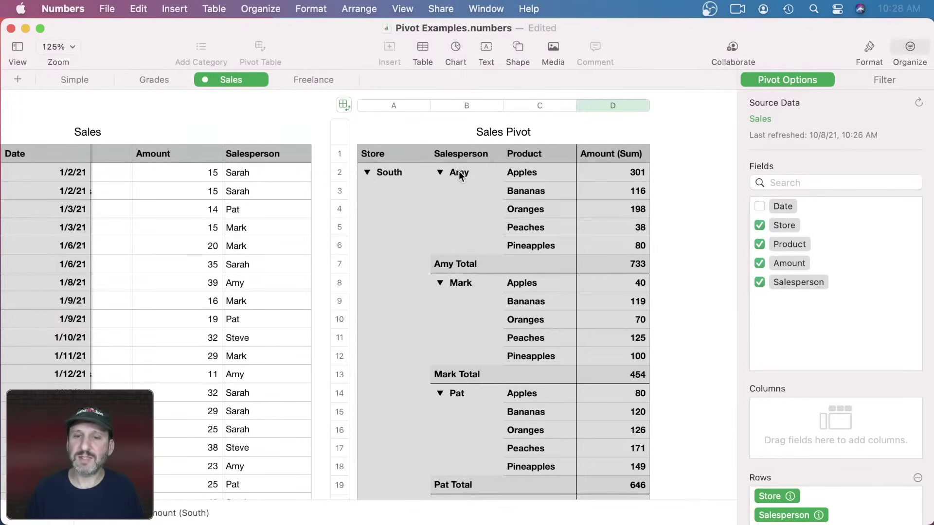
pyautogui.scroll(-5, 787, 422)
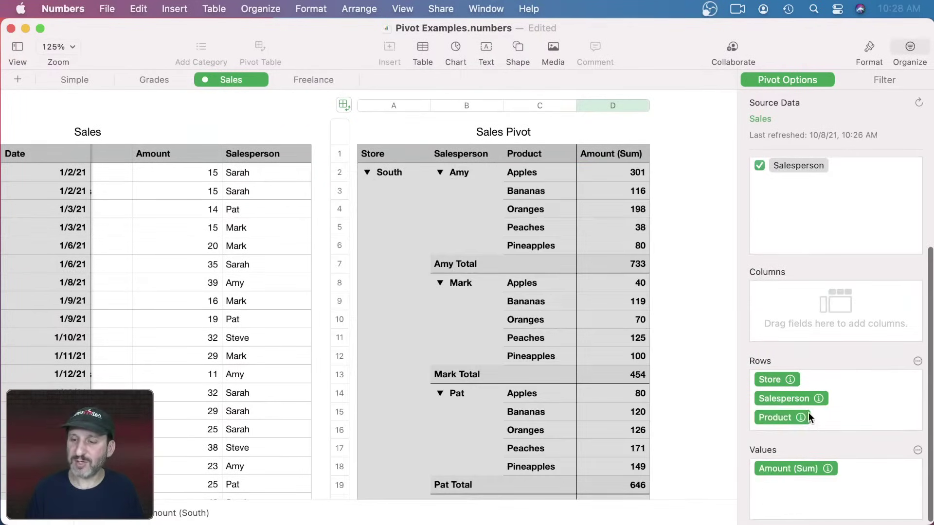
pyautogui.click(818, 398)
pyautogui.click(761, 313)
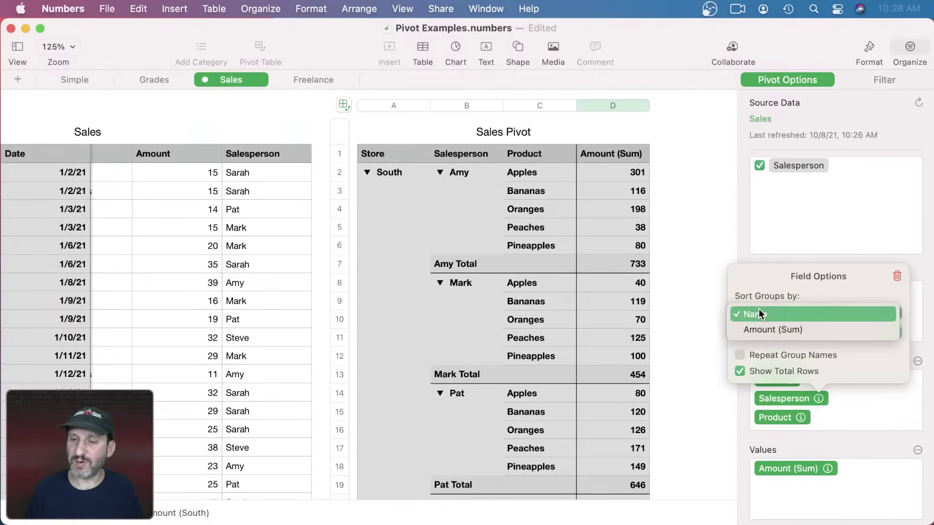
pyautogui.click(765, 327)
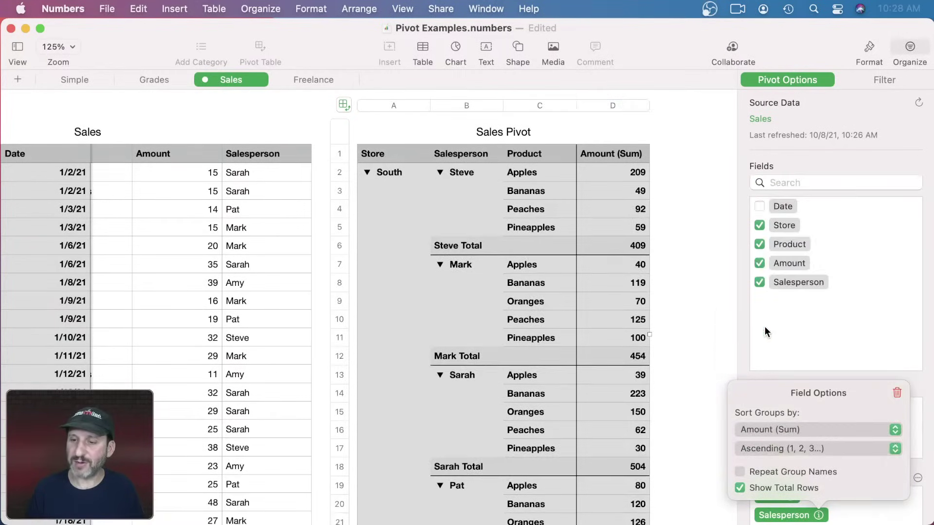
pyautogui.click(782, 453)
pyautogui.click(782, 468)
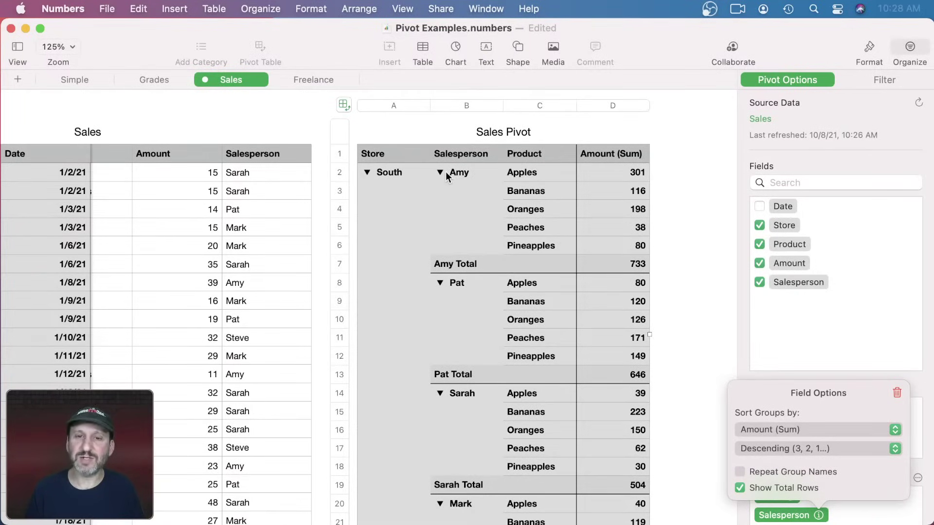
# Collapse all salesperson groups at once, and expand the first salesperson in the South store to examine the product amounts.
pyautogui.click(446, 174)
pyautogui.keyDown('alt'); pyautogui.click(443, 173); pyautogui.keyUp('alt')
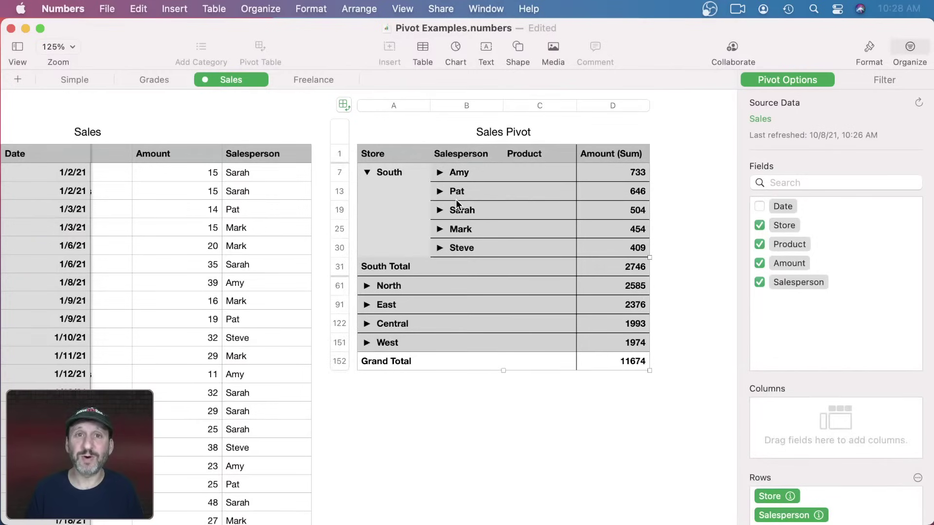
pyautogui.click(440, 173)
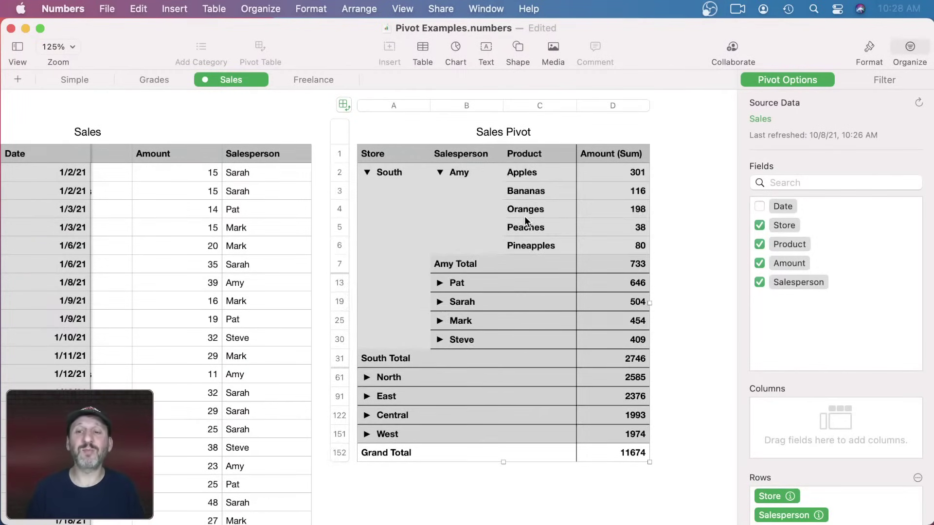
# Collapse the South store, and open and close North and East in turn to examine their salesperson ranking.
pyautogui.click(440, 174)
pyautogui.click(367, 173)
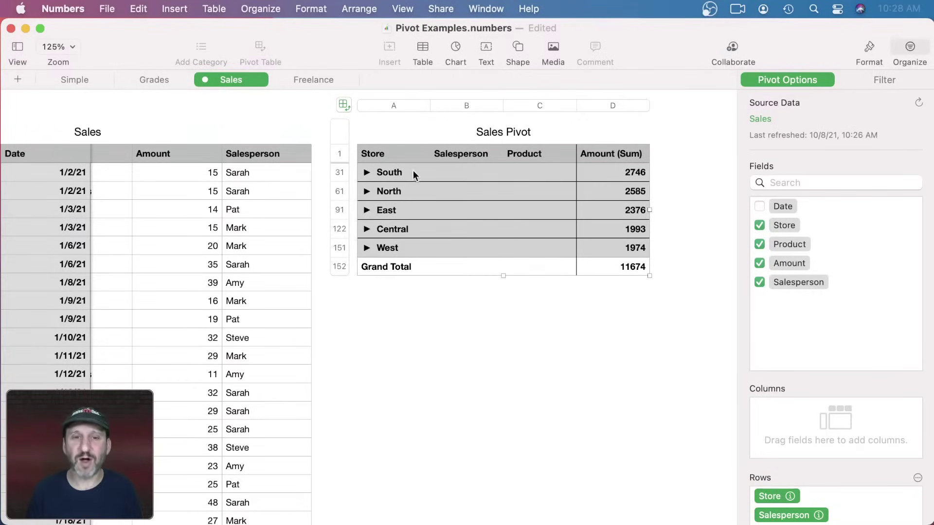
pyautogui.click(367, 193)
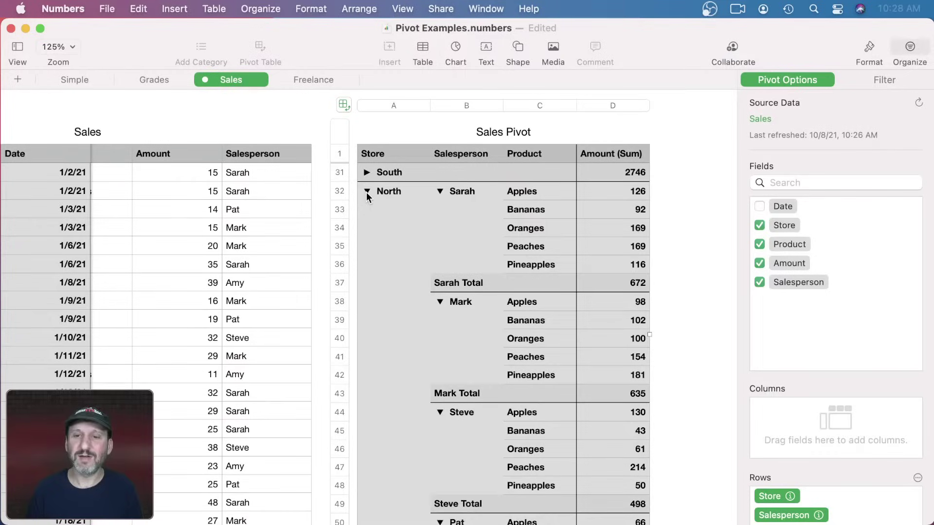
pyautogui.click(368, 192)
pyautogui.click(367, 211)
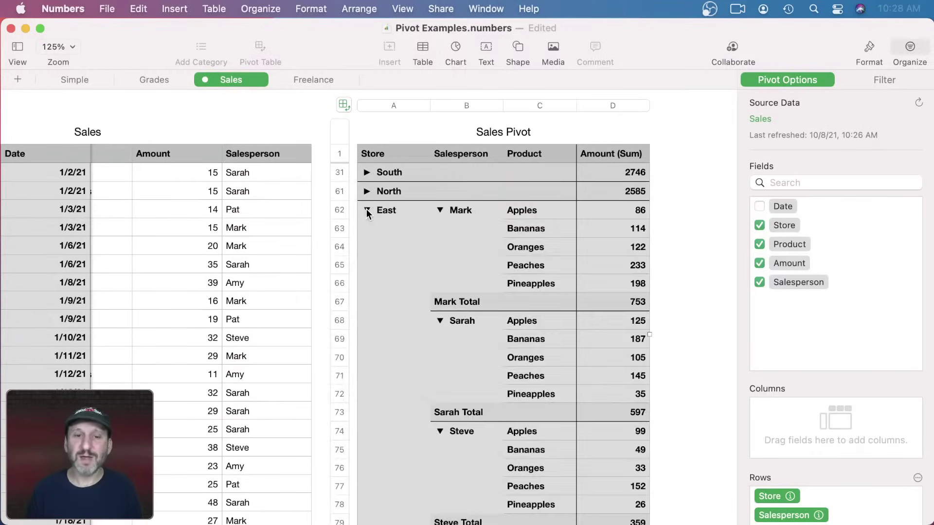
pyautogui.click(367, 210)
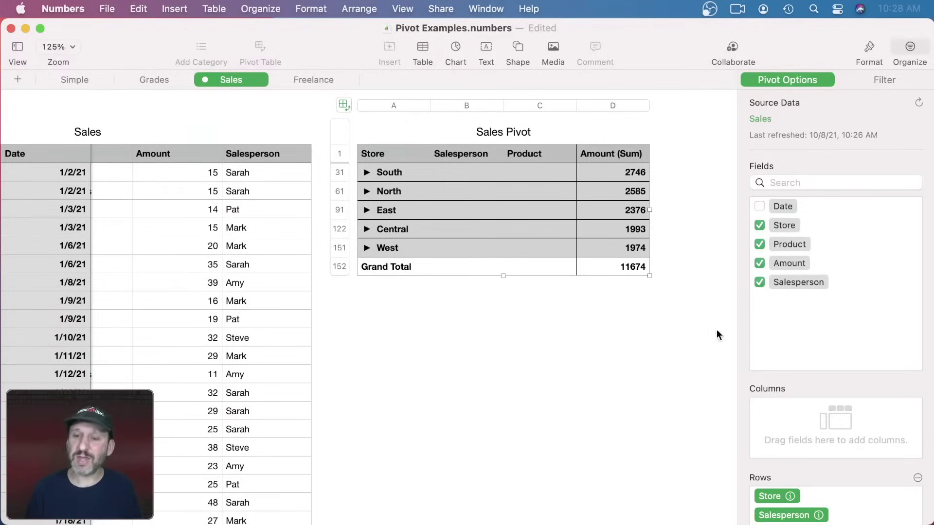
# Add the Amount field a second time to the pivot table's values.
pyautogui.scroll(-5, 833, 439)
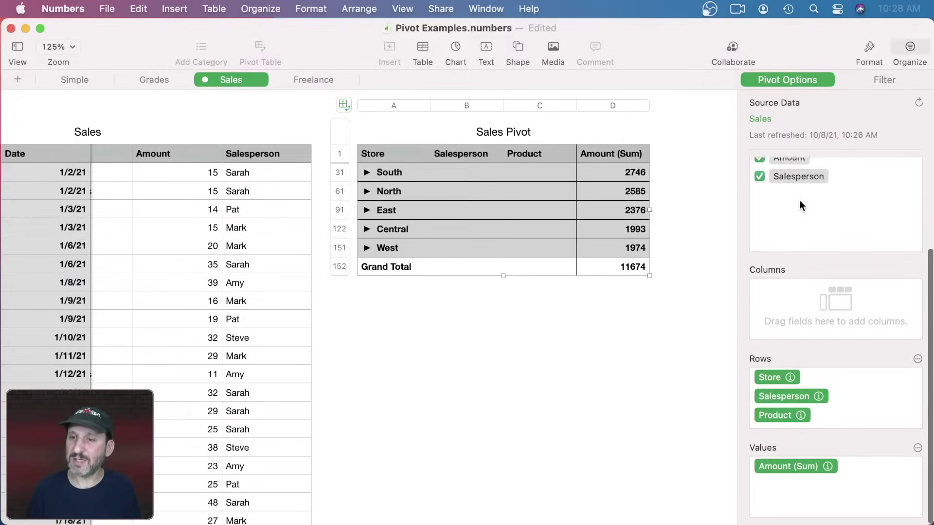
pyautogui.scroll(2, 741, 193)
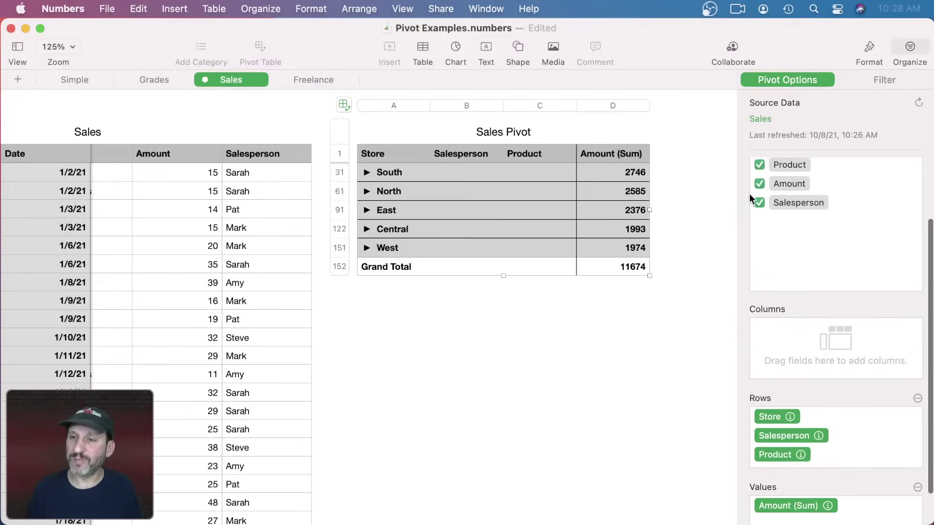
pyautogui.moveTo(780, 183); pyautogui.dragTo(812, 247)
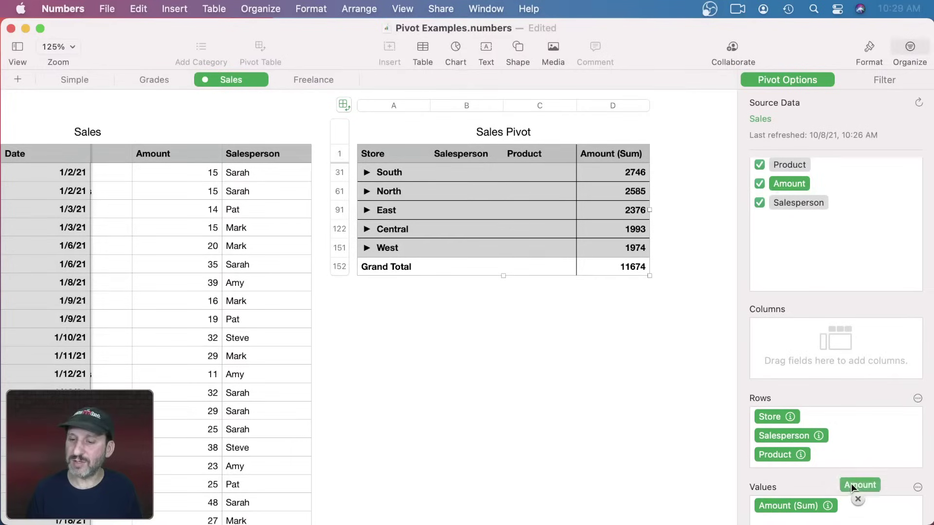
pyautogui.moveTo(851, 486); pyautogui.dragTo(784, 460)
pyautogui.scroll(-3, 804, 485)
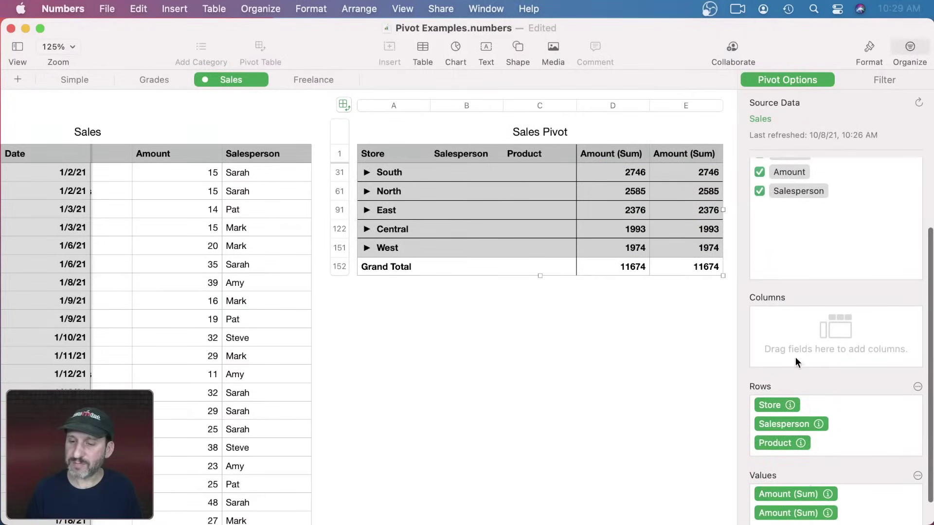
# Summarize the first Amount value of the Sales Pivot by Average instead of Sum.
pyautogui.scroll(-2, 797, 370)
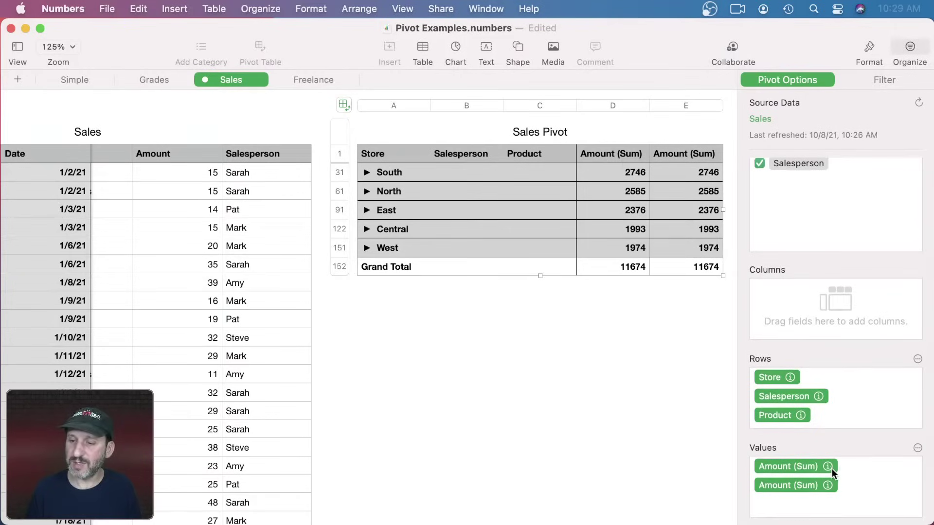
pyautogui.click(828, 467)
pyautogui.click(786, 378)
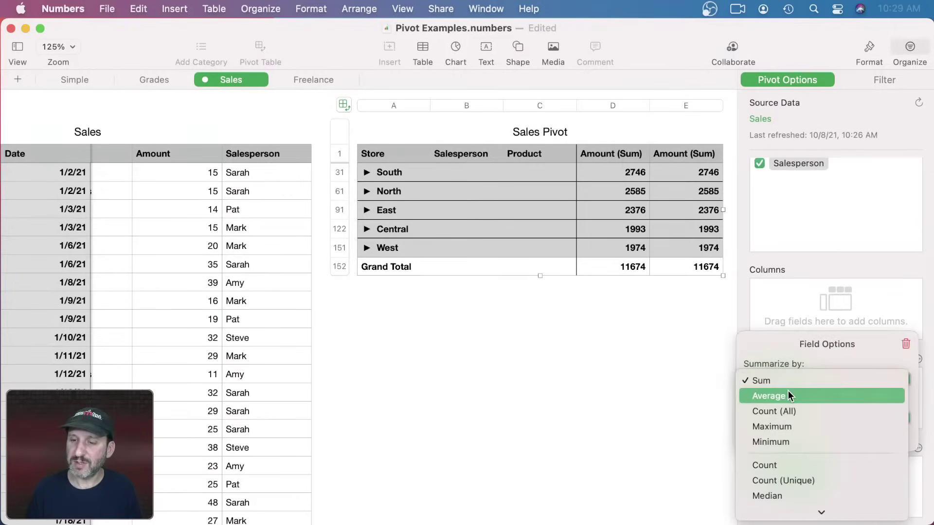
pyautogui.click(789, 396)
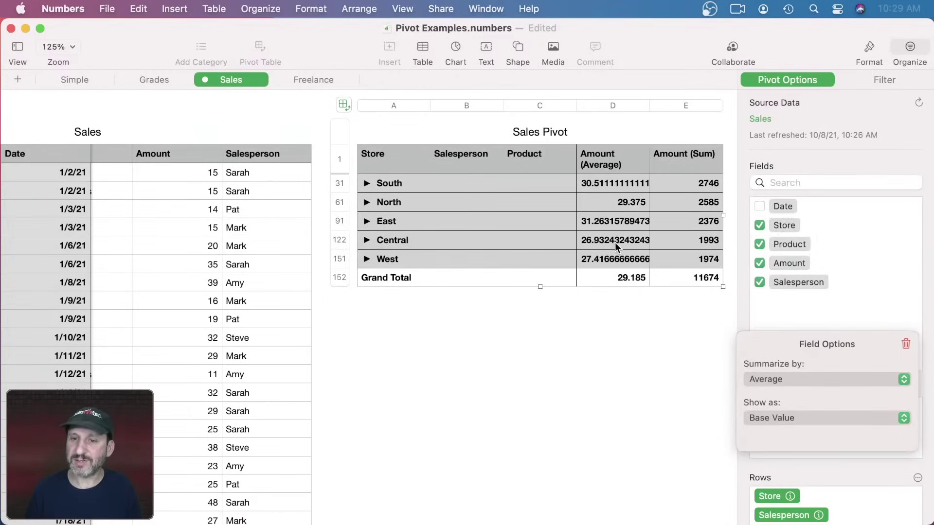
# Format the Amount (Average) cells from South down to Grand Total with 0 decimals.
pyautogui.click(614, 106)
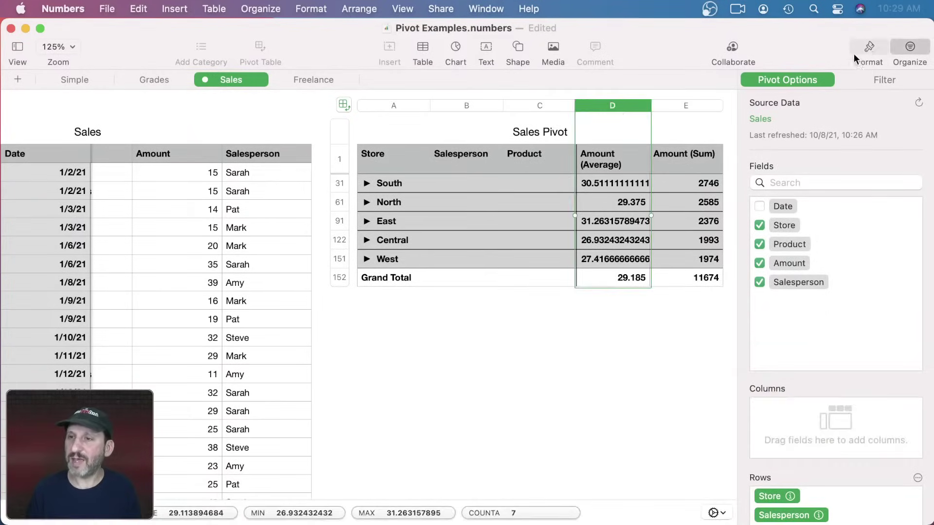
pyautogui.click(865, 51)
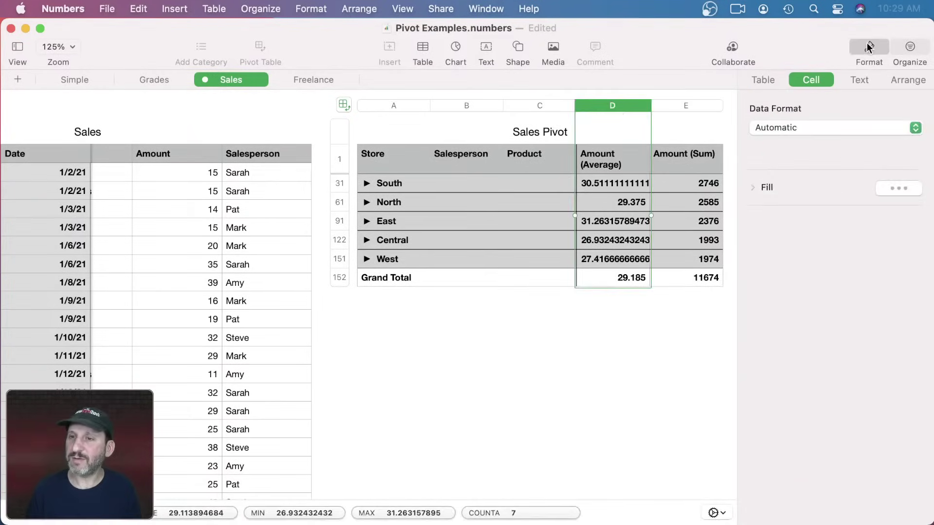
pyautogui.click(810, 127)
pyautogui.click(630, 193)
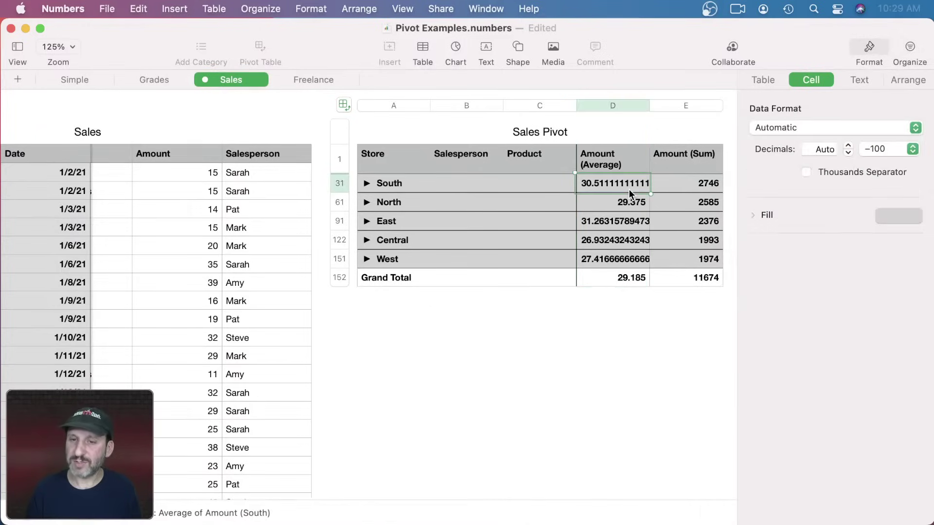
pyautogui.keyDown('shift'); pyautogui.click(627, 278); pyautogui.keyUp('shift')
pyautogui.click(822, 149)
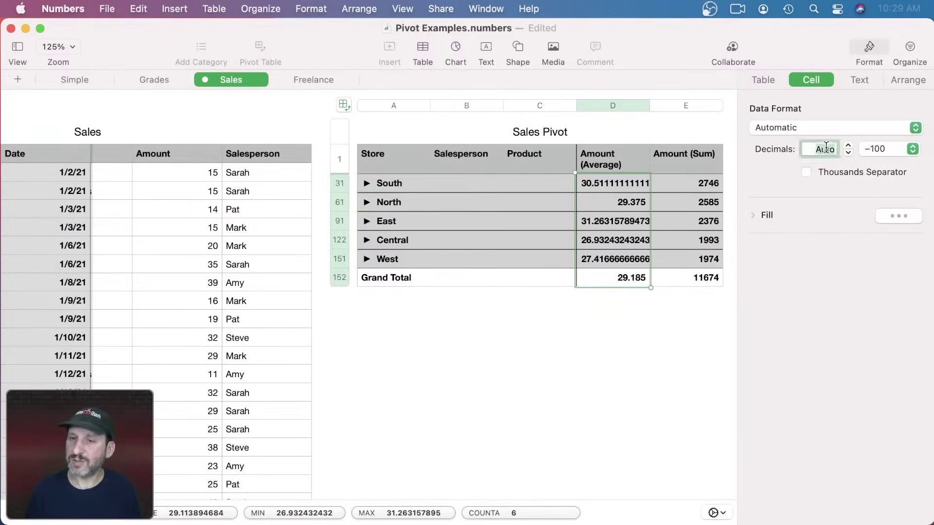
pyautogui.write('0')
pyautogui.press('Return')
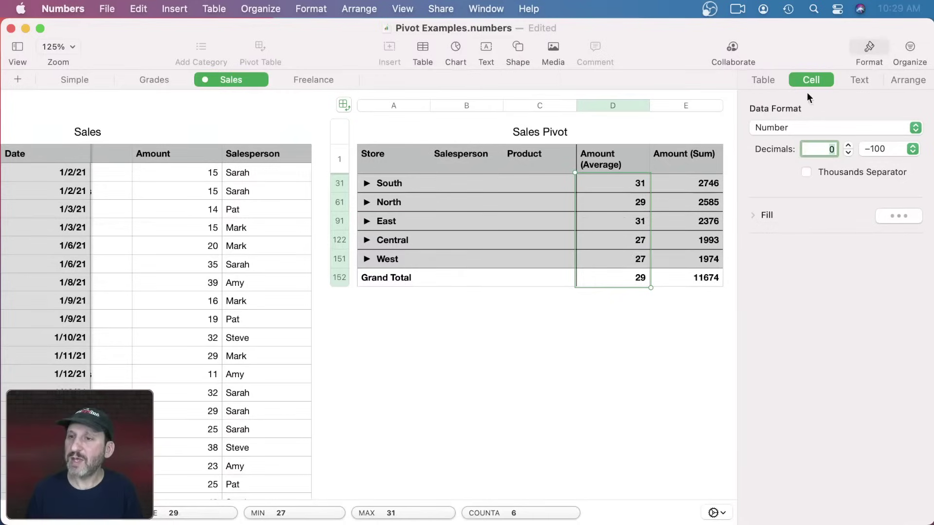
# Add the Amount field to the pivot table's values a third time.
pyautogui.click(911, 49)
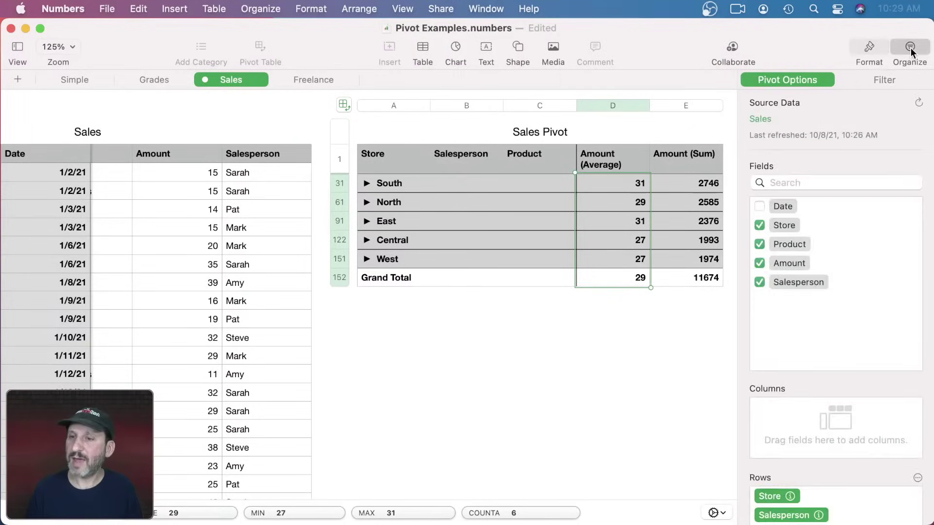
pyautogui.scroll(-5, 806, 390)
pyautogui.scroll(4, 806, 390)
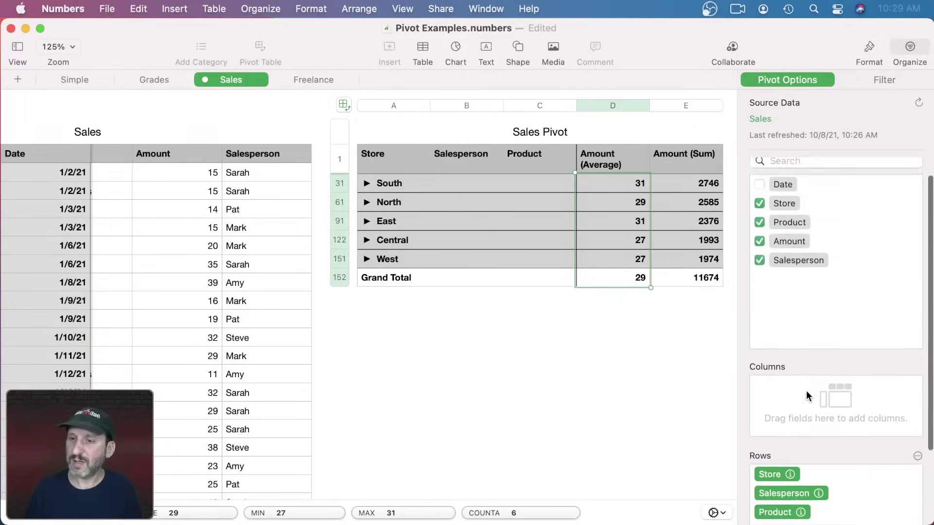
pyautogui.scroll(1, 806, 390)
pyautogui.moveTo(785, 264); pyautogui.dragTo(828, 497)
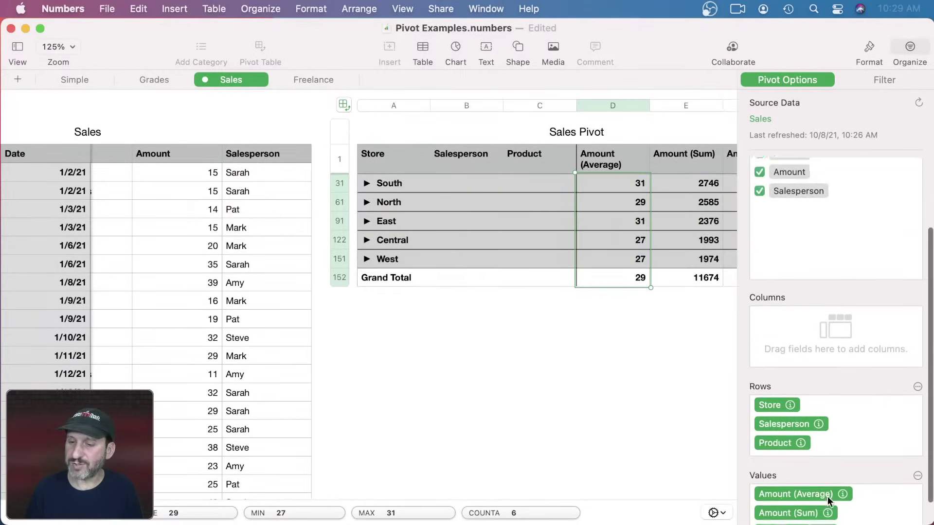
pyautogui.hscroll(5, 673, 386)
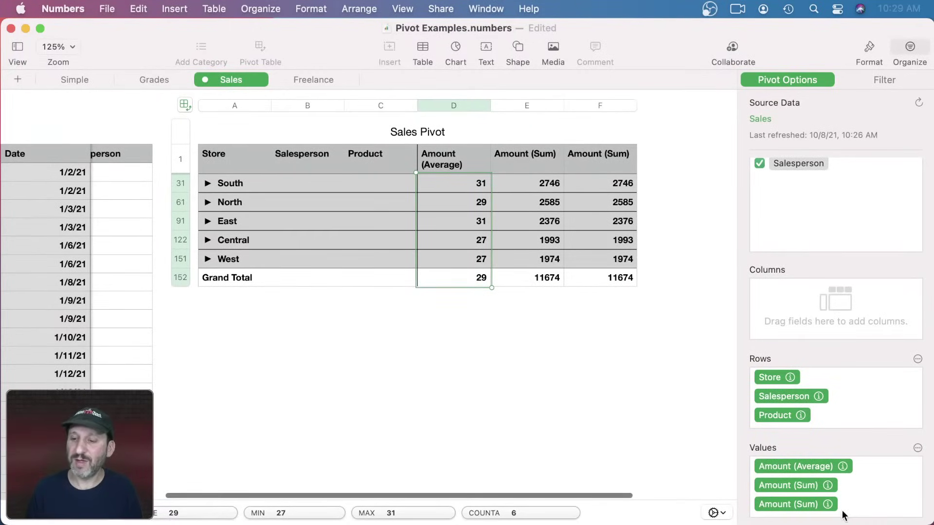
# Show the third Amount (Sum) value as % of Grand Total.
pyautogui.click(827, 504)
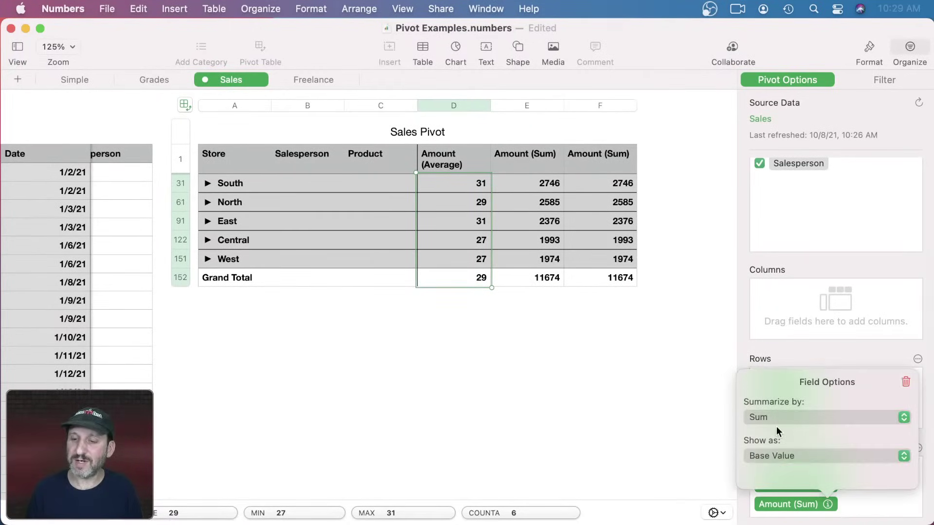
pyautogui.click(778, 456)
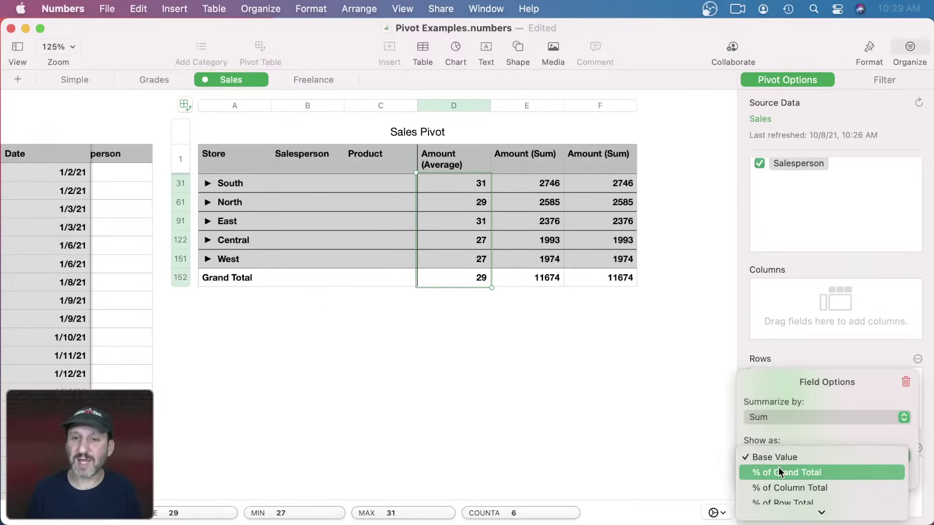
pyautogui.scroll(-3, 779, 470)
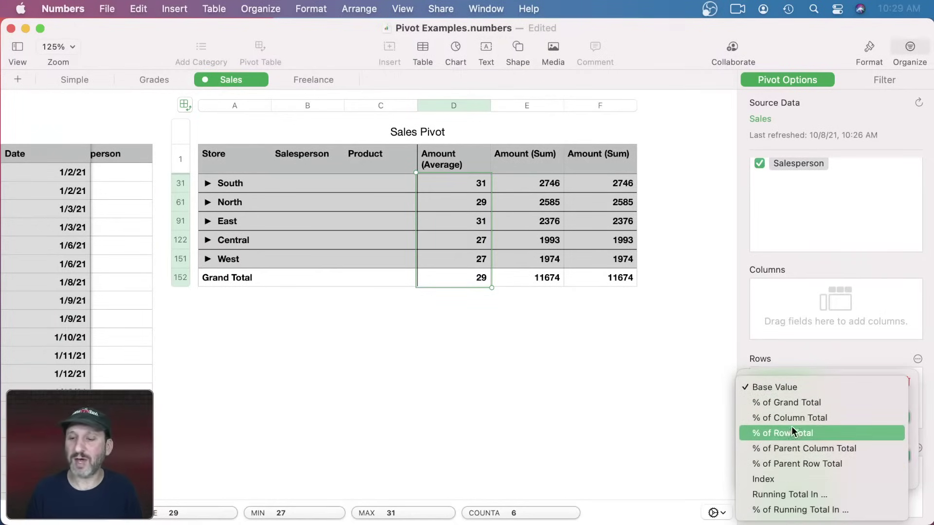
pyautogui.click(788, 402)
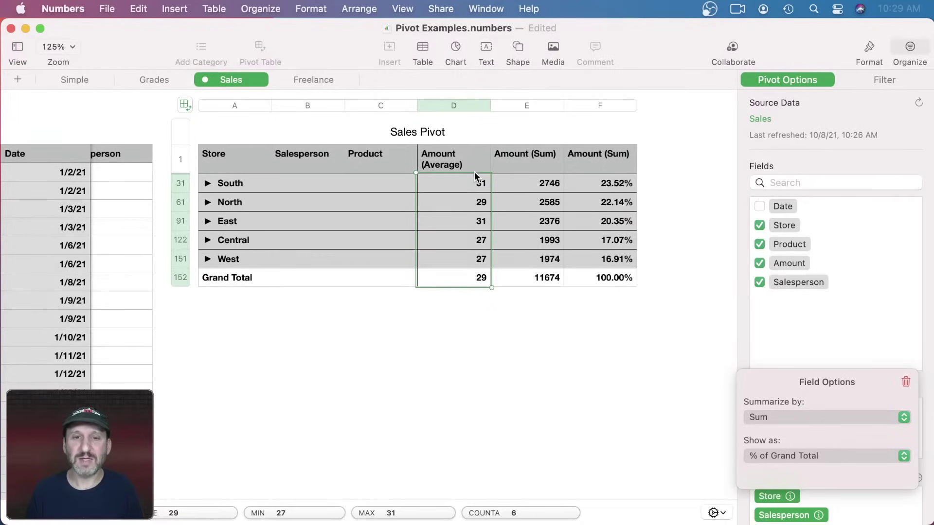
# Expand the West store, collapse all its salesperson groups, and open and close the first one to examine the percentages.
pyautogui.click(207, 260)
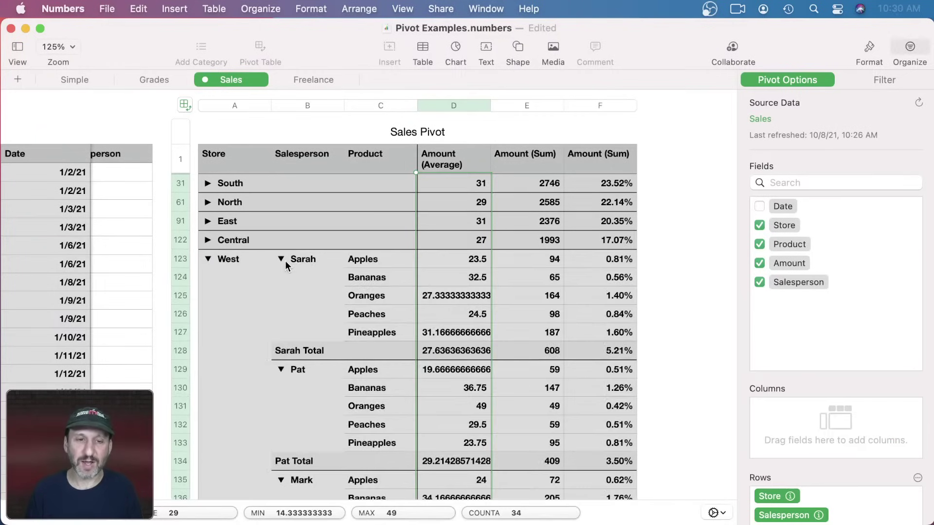
pyautogui.keyDown('alt'); pyautogui.click(281, 261); pyautogui.keyUp('alt')
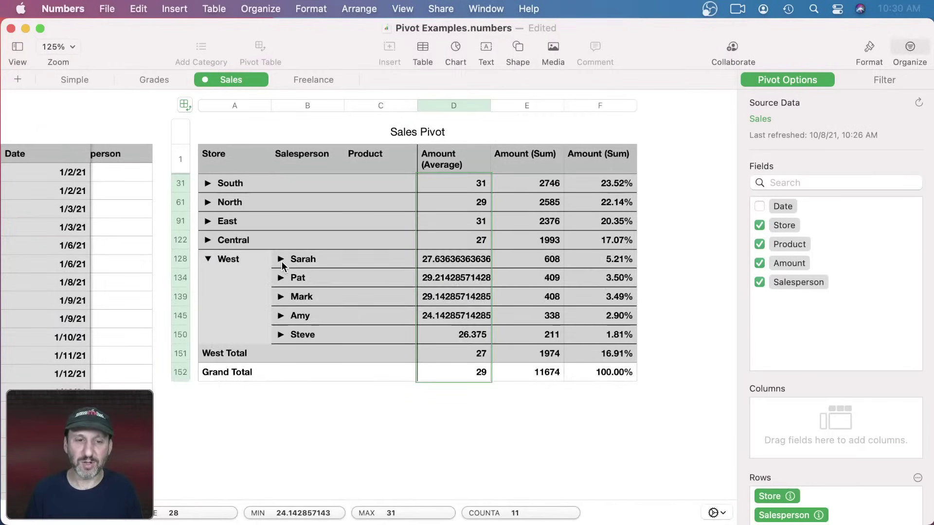
pyautogui.click(282, 261)
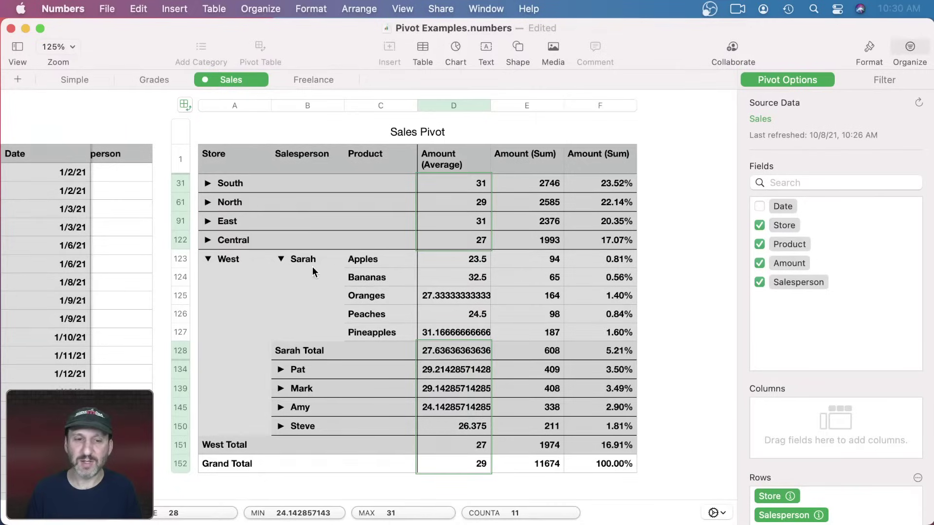
pyautogui.click(282, 261)
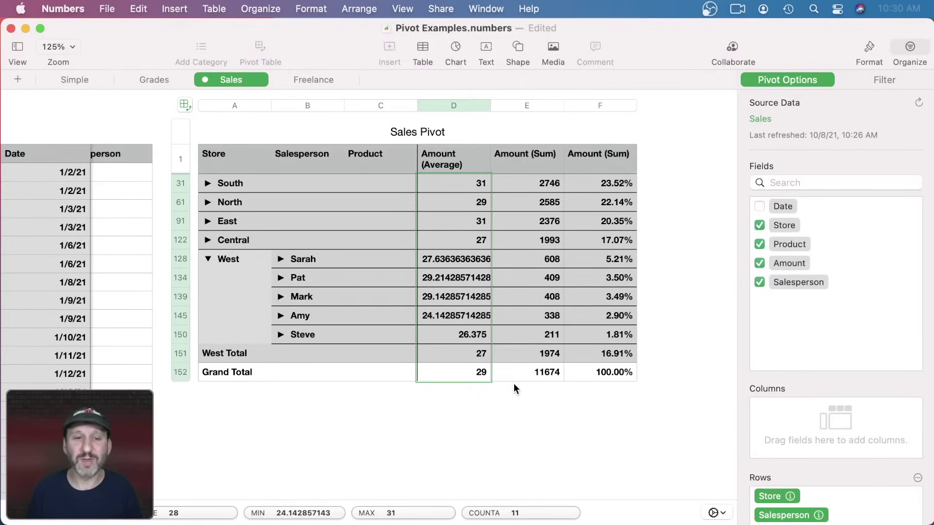
# Switch to the Simple sheet and delete the empty Sales Pivot-1 table below the Sales Pivot.
pyautogui.click(78, 79)
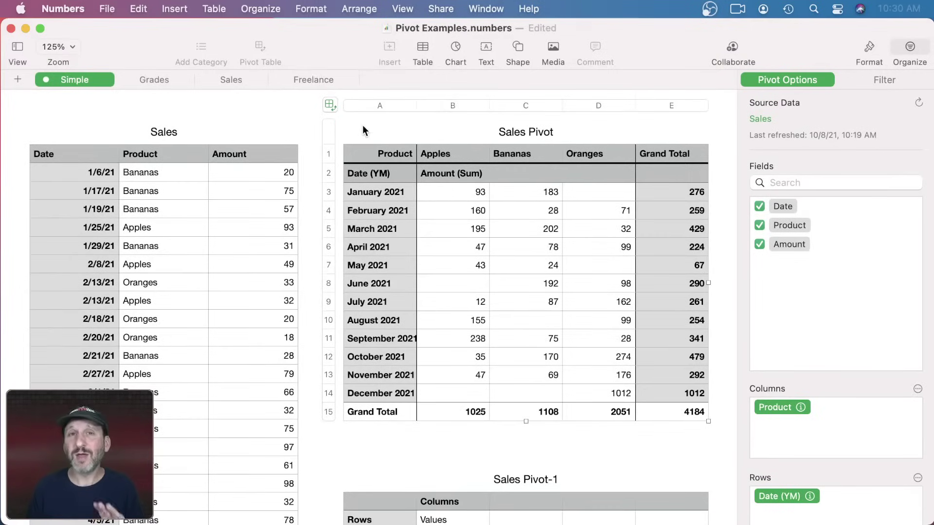
pyautogui.scroll(-5, 460, 238)
pyautogui.scroll(-1, 459, 238)
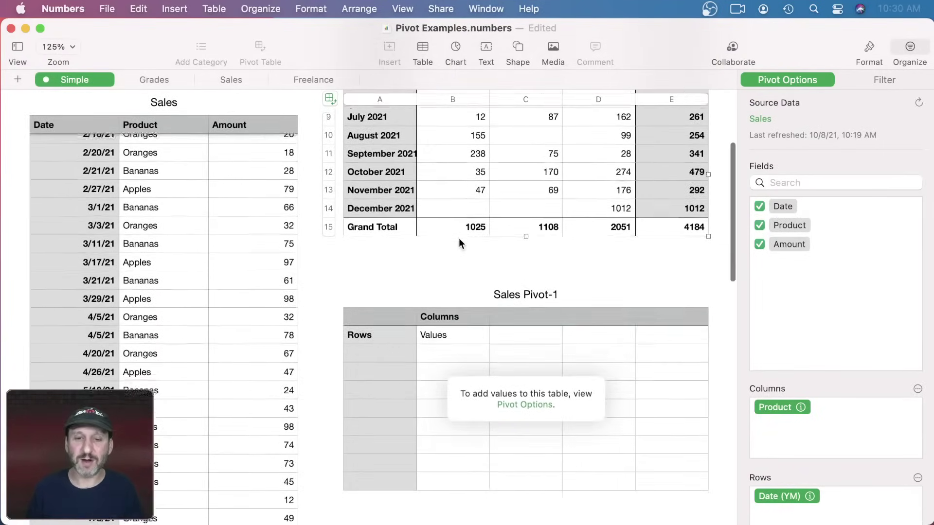
pyautogui.scroll(1, 459, 238)
pyautogui.click(484, 343)
pyautogui.press('Delete')
pyautogui.scroll(5, 483, 344)
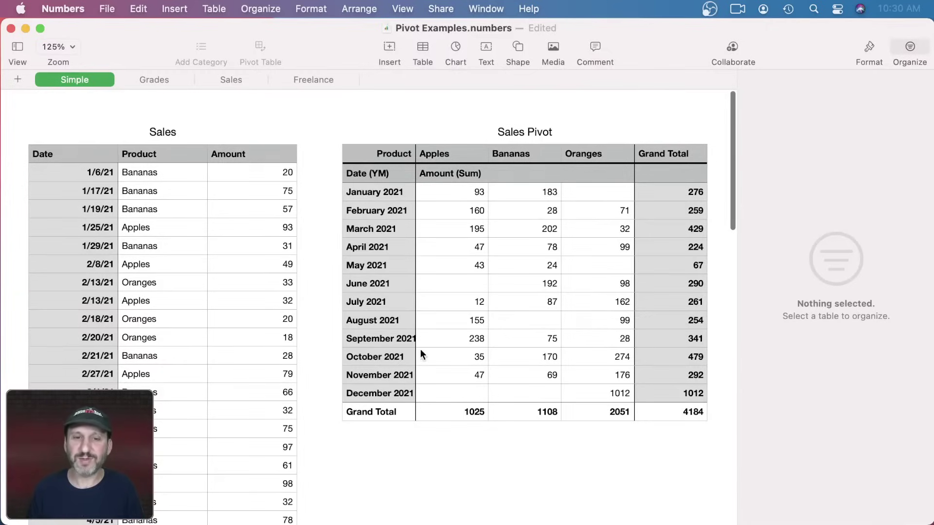
# Insert a 2D column chart based on the whole Sales Pivot table of the Simple sheet.
pyautogui.click(111, 221)
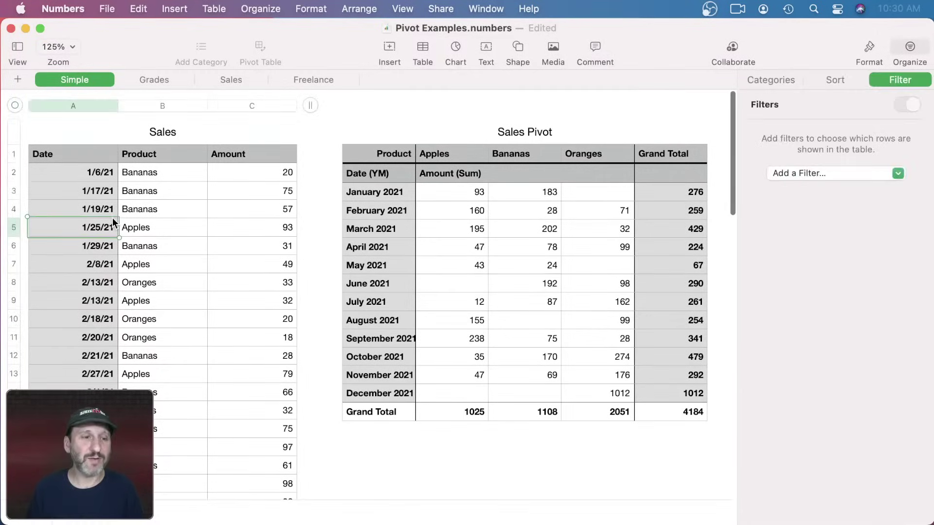
pyautogui.click(418, 250)
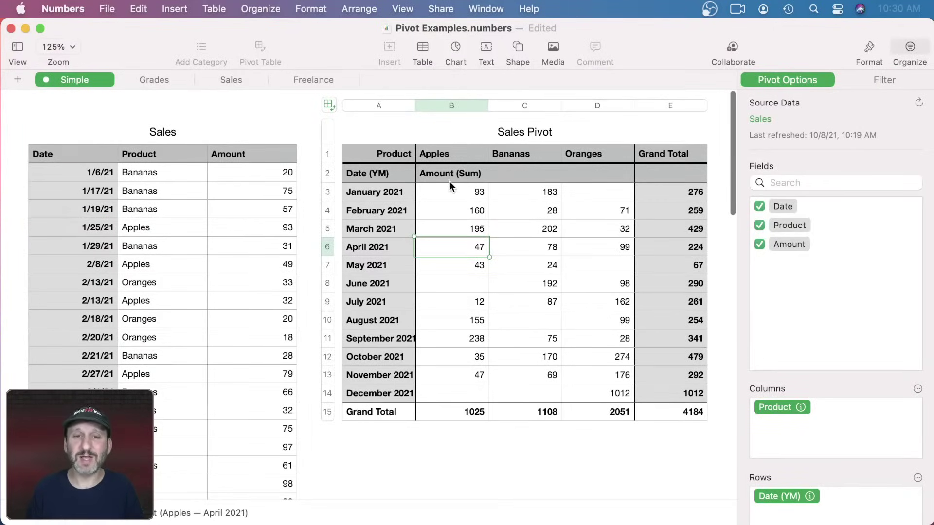
pyautogui.click(324, 104)
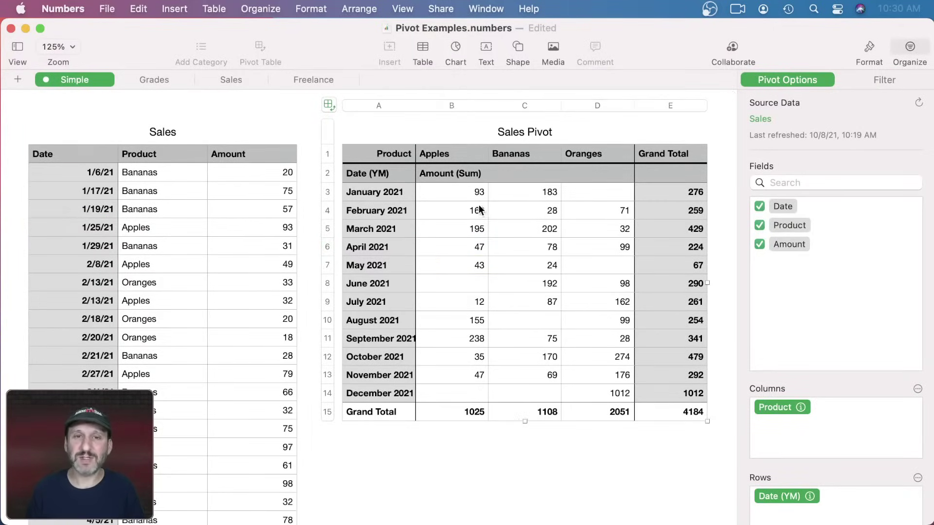
pyautogui.click(456, 49)
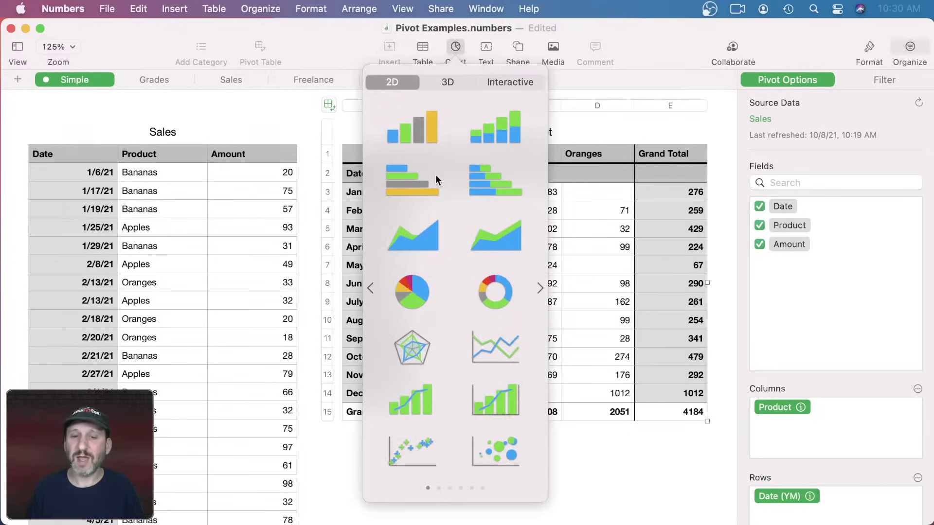
pyautogui.click(427, 139)
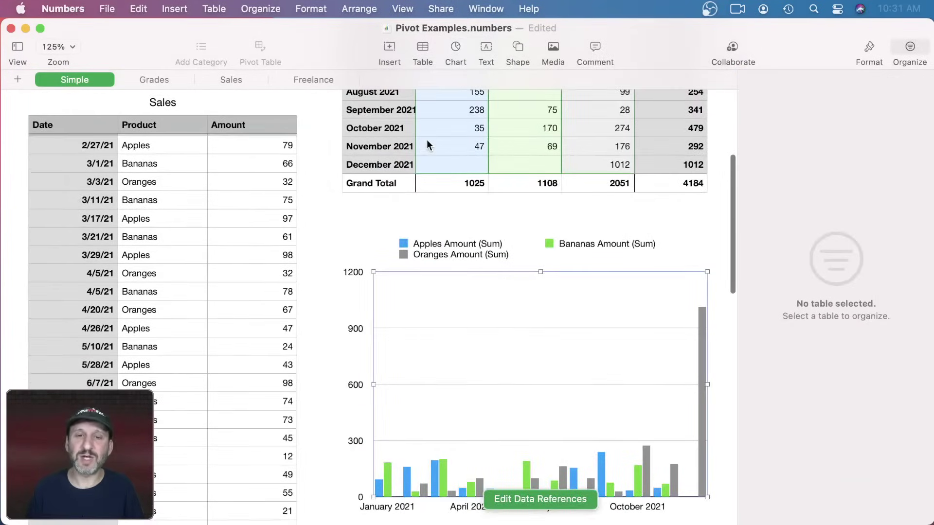
# Look over the new chart, and delete the last row of the Sales table, the Oranges entry with amount 1000.
pyautogui.scroll(-2, 506, 318)
pyautogui.hscroll(2, 506, 318)
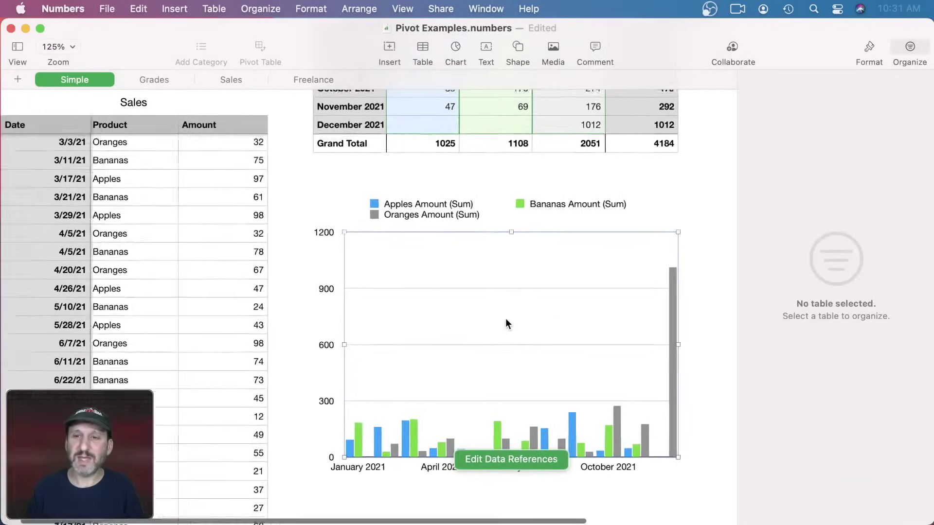
pyautogui.scroll(4, 506, 318)
pyautogui.scroll(-5, 506, 318)
pyautogui.hscroll(-2, 506, 318)
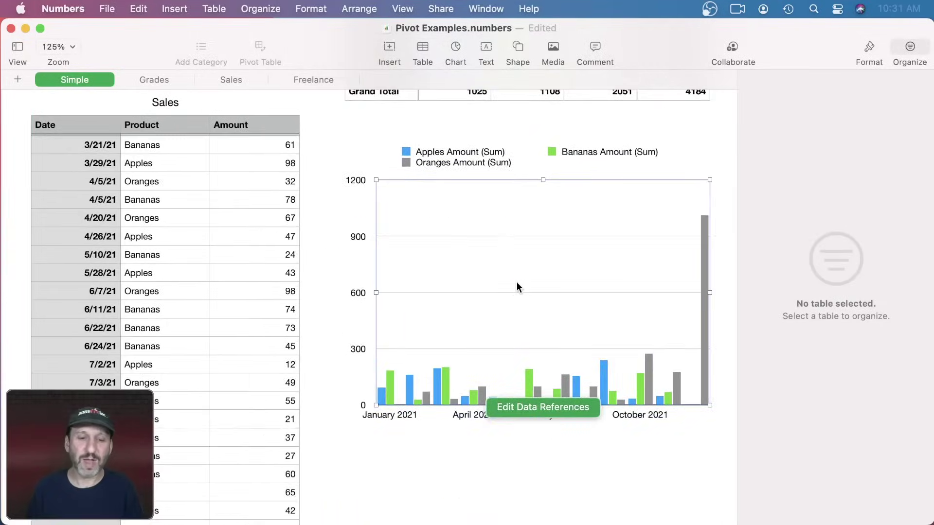
pyautogui.scroll(-10, 195, 403)
pyautogui.click(94, 212)
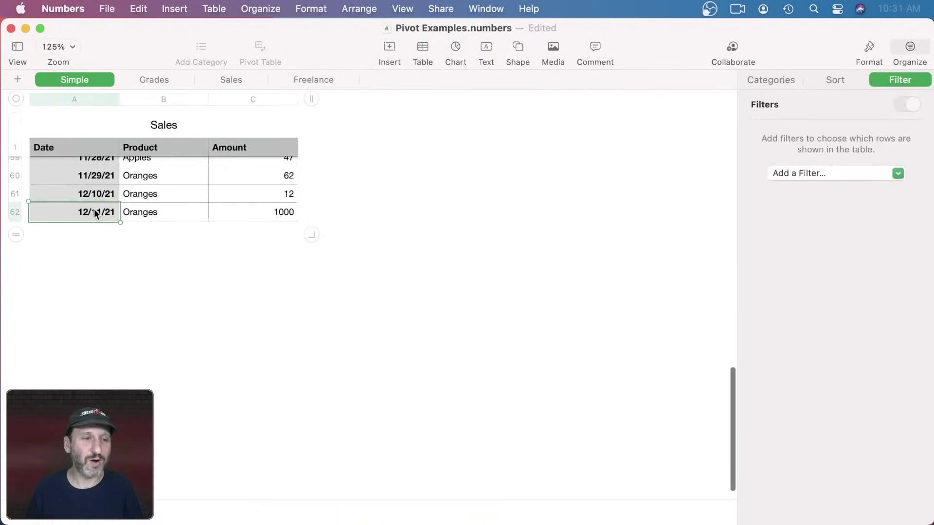
pyautogui.click(24, 211)
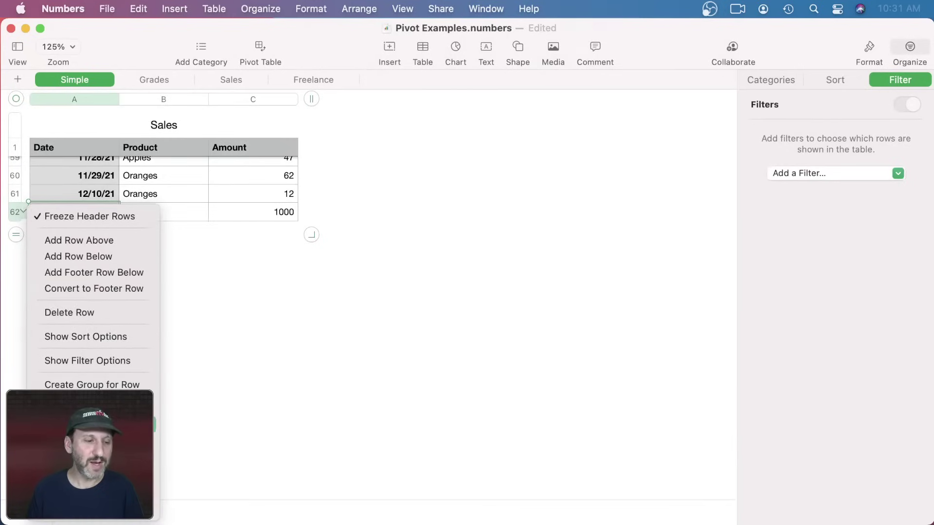
pyautogui.moveTo(93, 516)
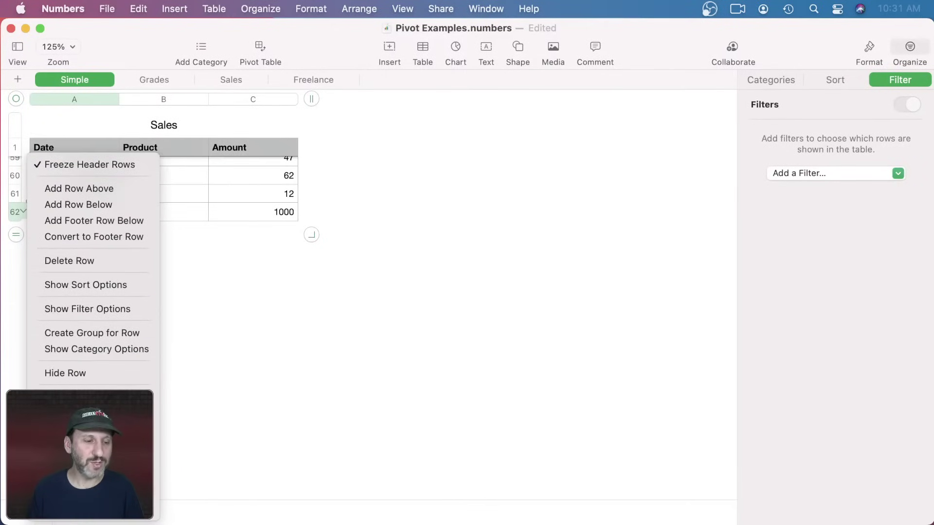
pyautogui.click(88, 259)
# Refresh the Sales Pivot table from its changed source data.
pyautogui.scroll(10, 390, 244)
pyautogui.click(628, 190)
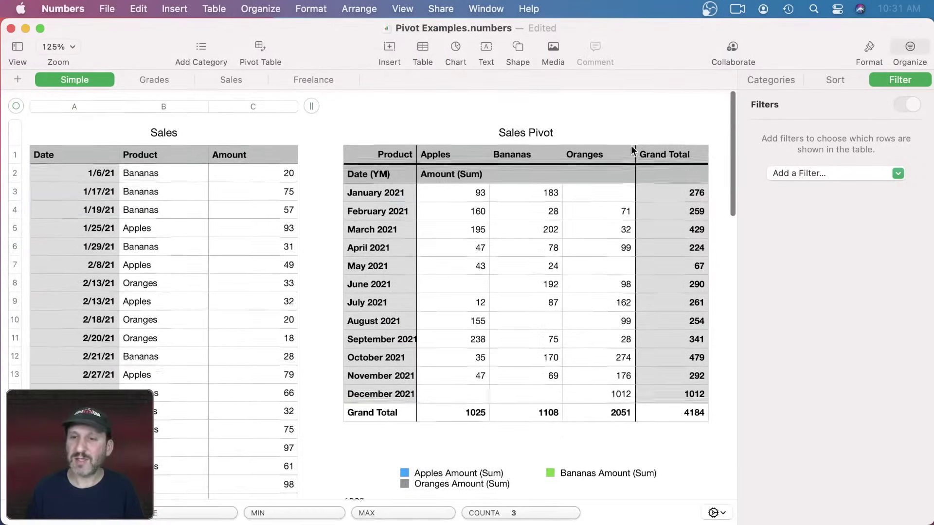
pyautogui.click(919, 102)
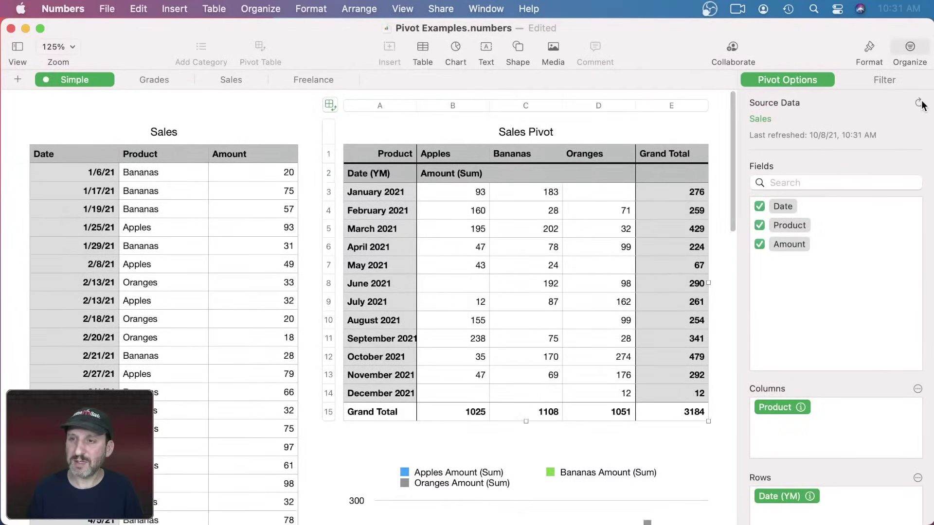
# Check the refreshed Sales Pivot against its column chart, and widen the chart to about three times its width.
pyautogui.scroll(-5, 536, 346)
pyautogui.scroll(-3, 536, 346)
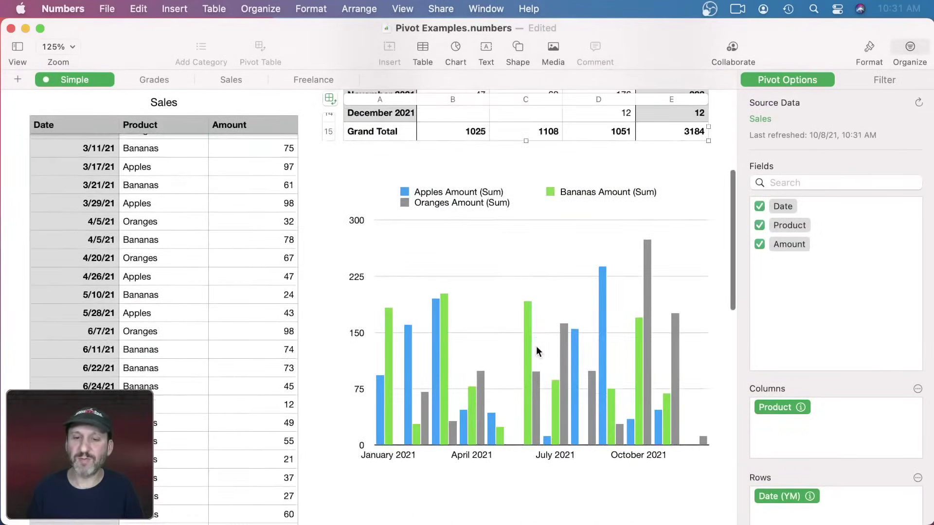
pyautogui.scroll(3, 536, 345)
pyautogui.scroll(5, 444, 296)
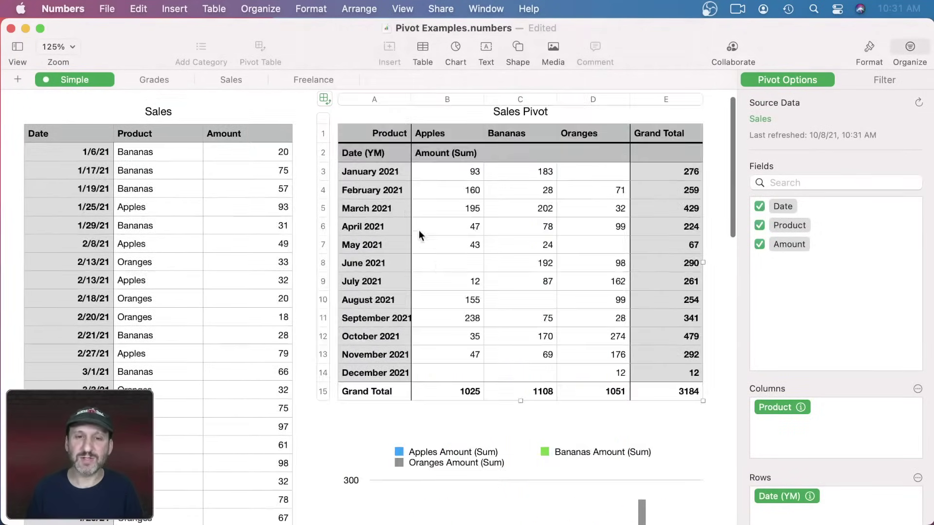
pyautogui.scroll(-10, 541, 345)
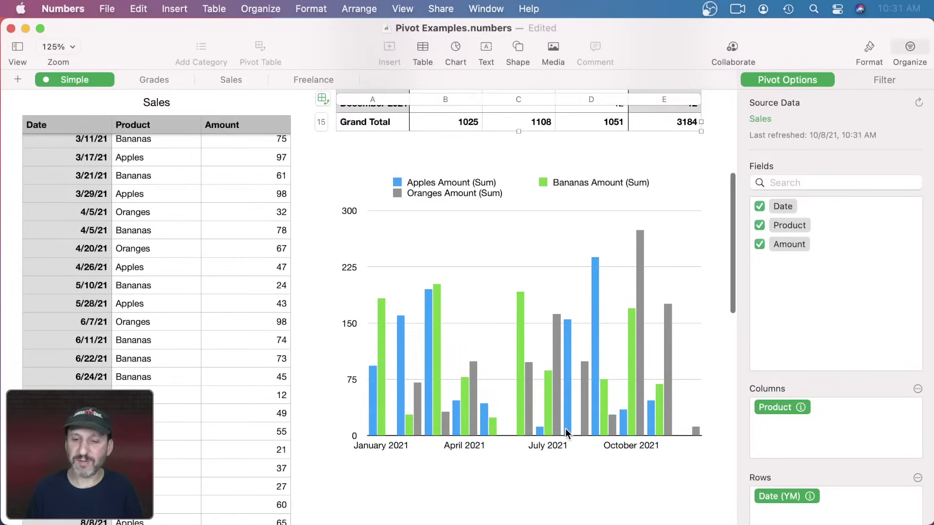
pyautogui.click(557, 405)
pyautogui.hscroll(5, 557, 402)
pyautogui.moveTo(592, 318); pyautogui.dragTo(719, 317)
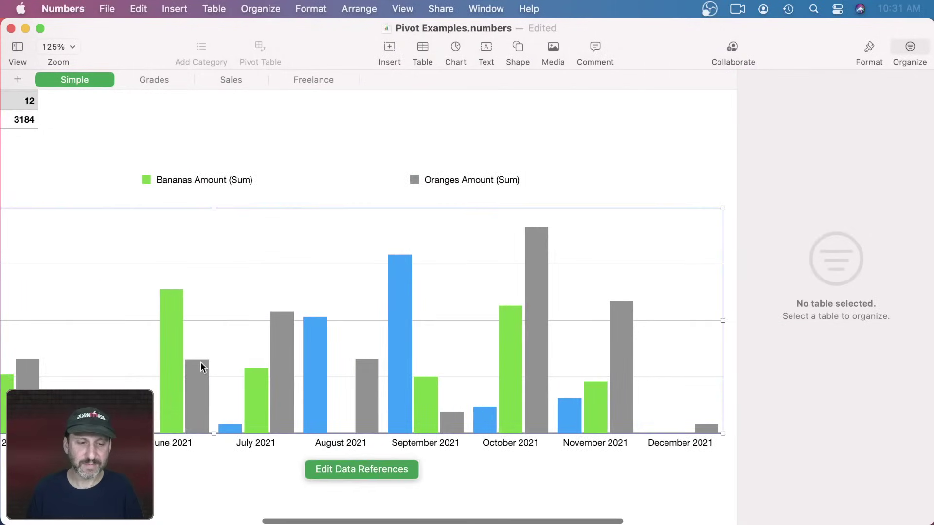
# Examine the widened chart from January to December 2021 and the Sales Pivot cells it references.
pyautogui.hscroll(-20, 200, 362)
pyautogui.hscroll(3, 200, 363)
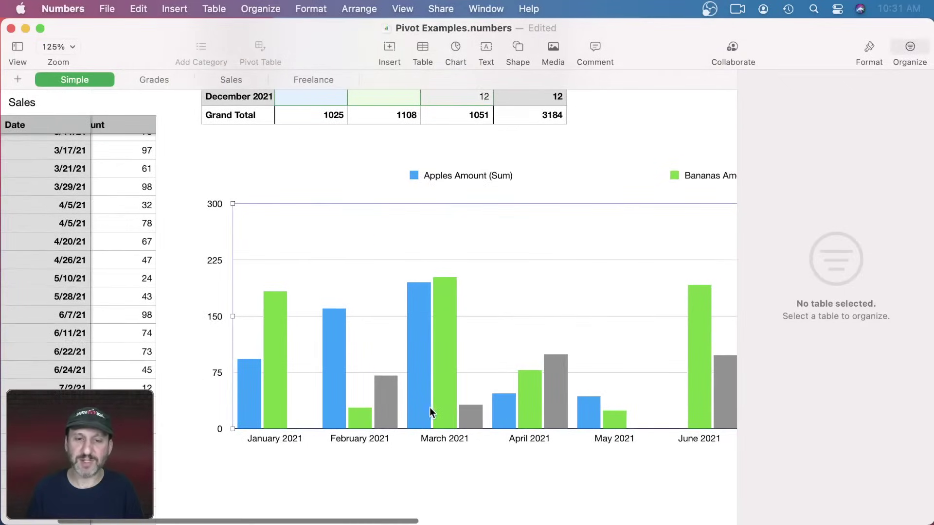
pyautogui.hscroll(20, 487, 185)
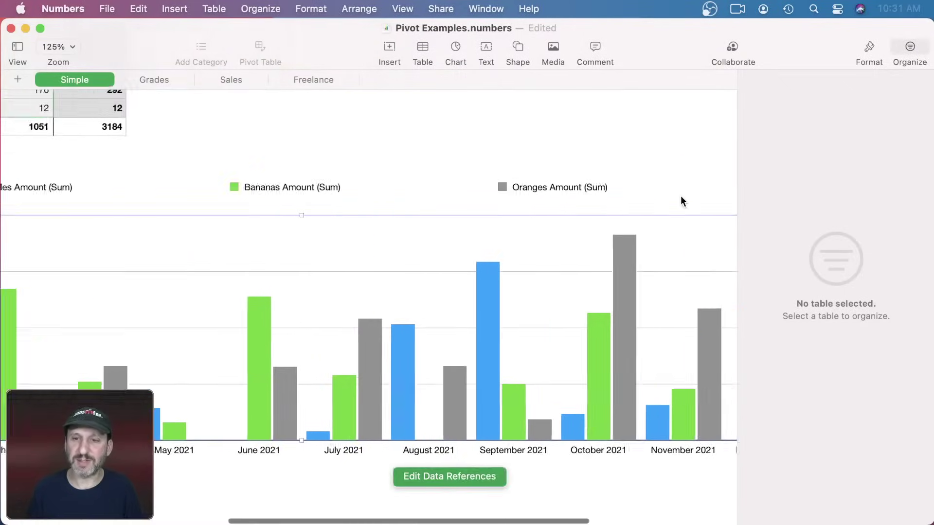
pyautogui.hscroll(-10, 378, 208)
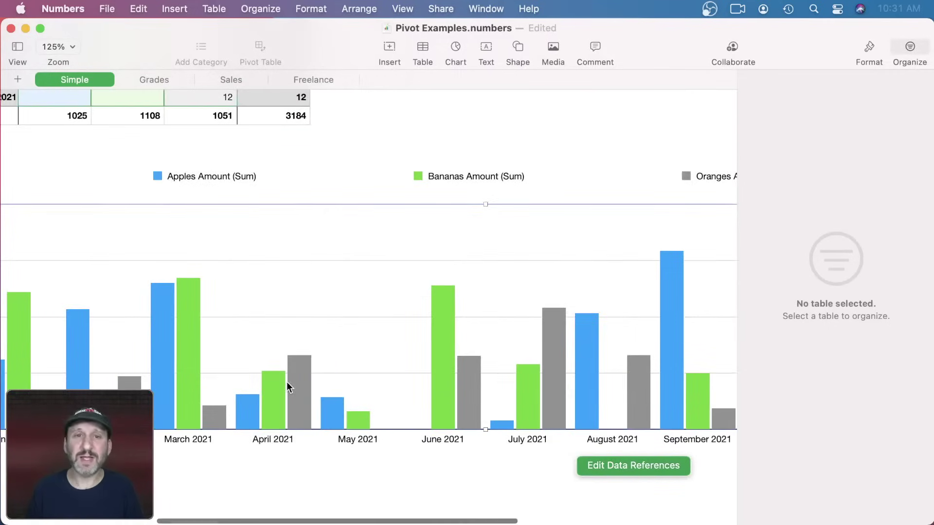
pyautogui.scroll(15, 287, 381)
pyautogui.hscroll(-15, 287, 382)
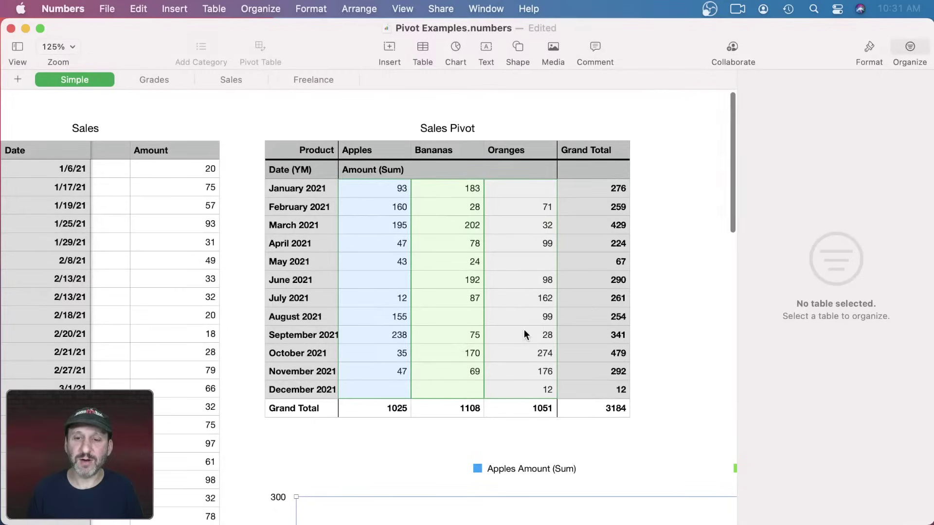
# Review the Grades and Sales sheets, and examine the Date, Client, Price and Paid columns of the Work table on the Freelance sheet.
pyautogui.click(153, 80)
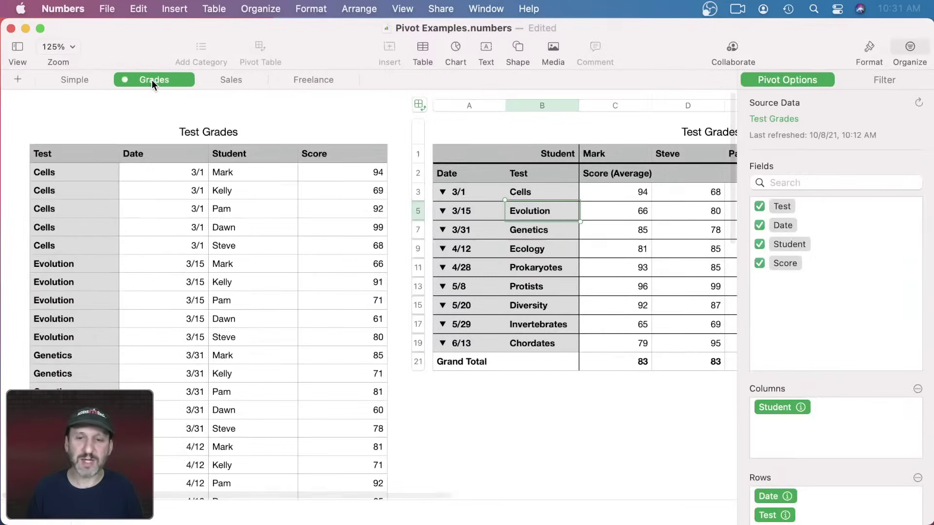
pyautogui.click(241, 79)
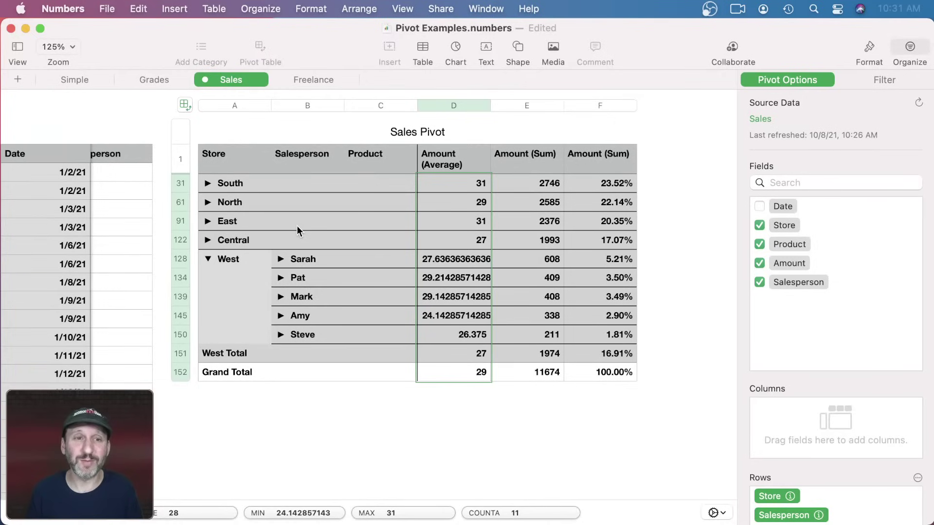
pyautogui.click(321, 80)
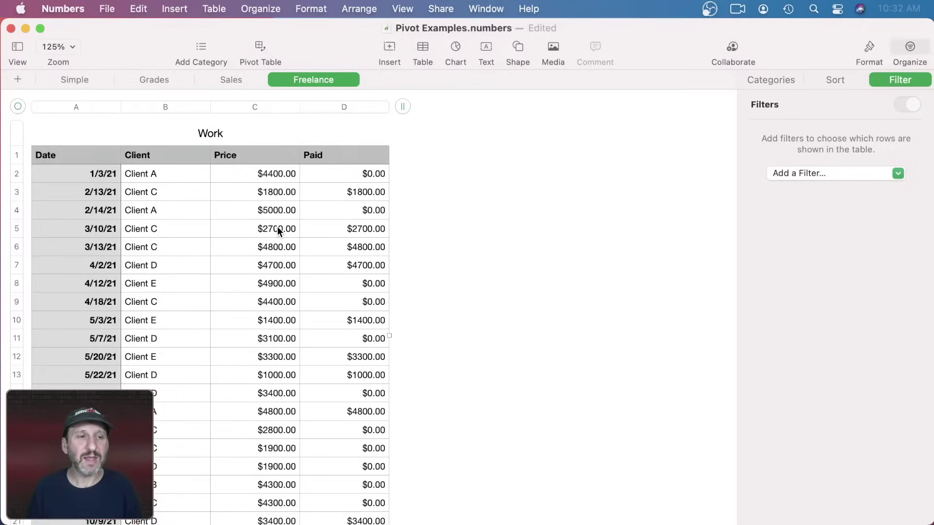
pyautogui.click(82, 174)
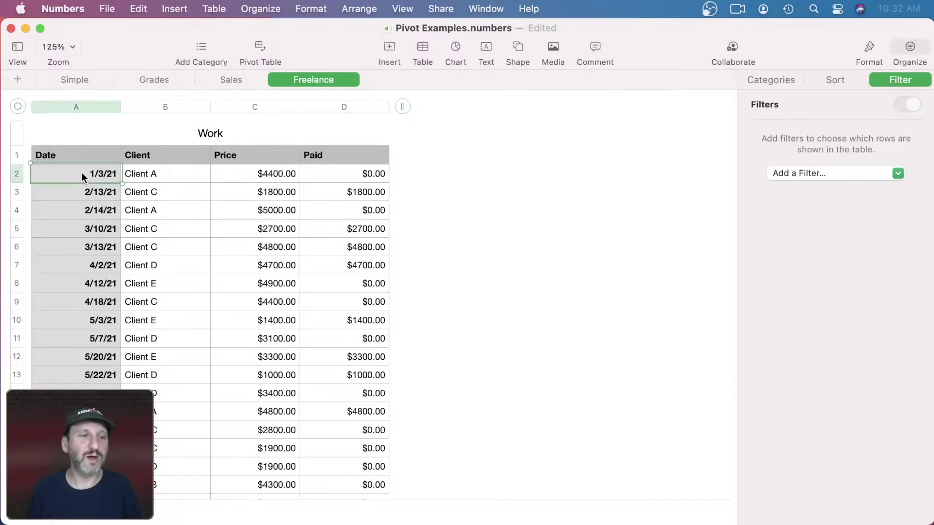
pyautogui.click(150, 174)
pyautogui.click(273, 176)
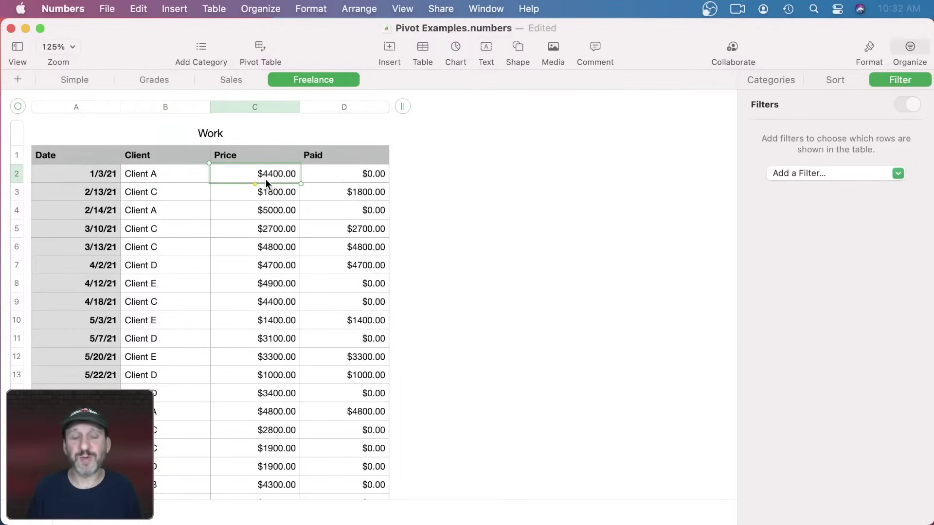
pyautogui.click(325, 174)
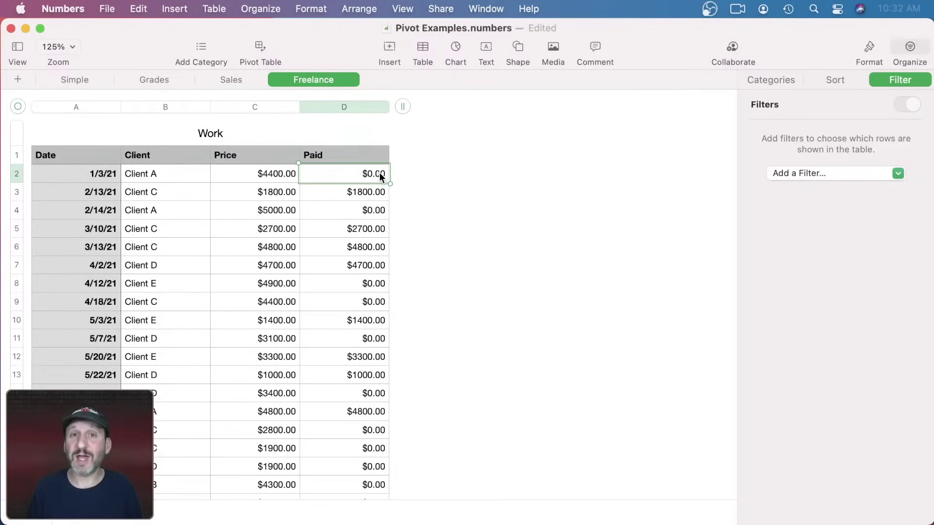
pyautogui.click(349, 193)
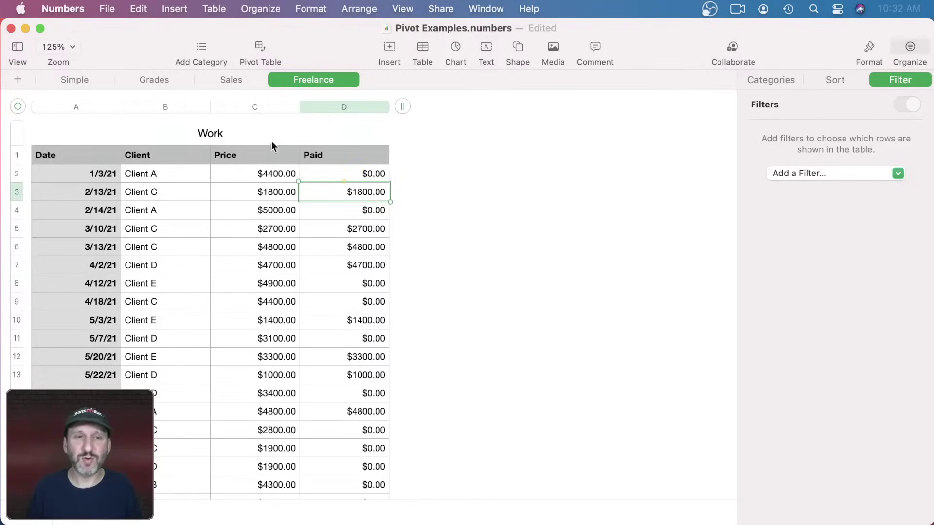
pyautogui.click(23, 111)
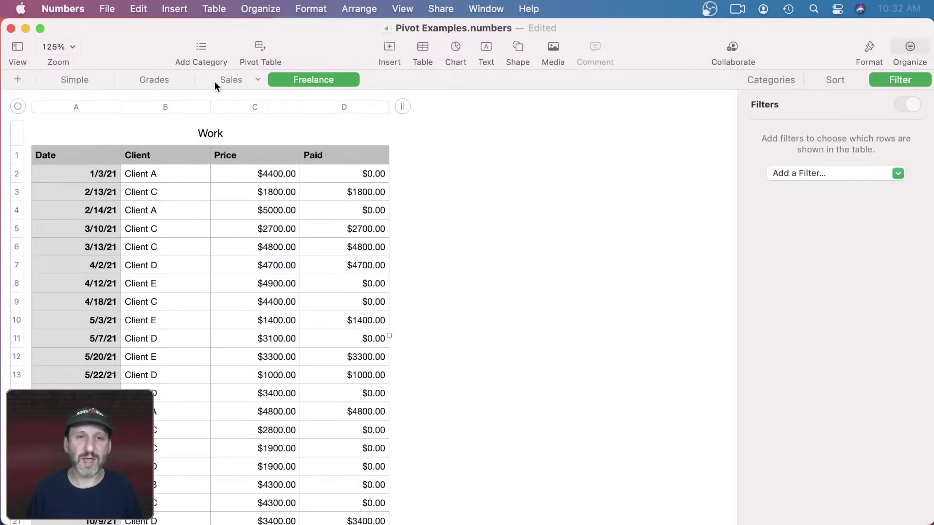
# Create a pivot table from the Work table on the current sheet, with Client as rows and Price as values.
pyautogui.click(150, 173)
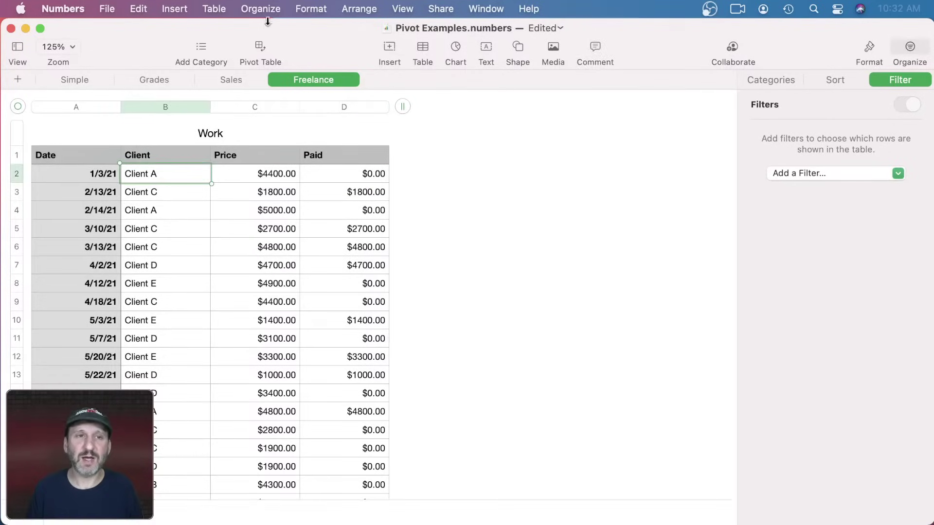
pyautogui.click(261, 9)
pyautogui.moveTo(390, 247)
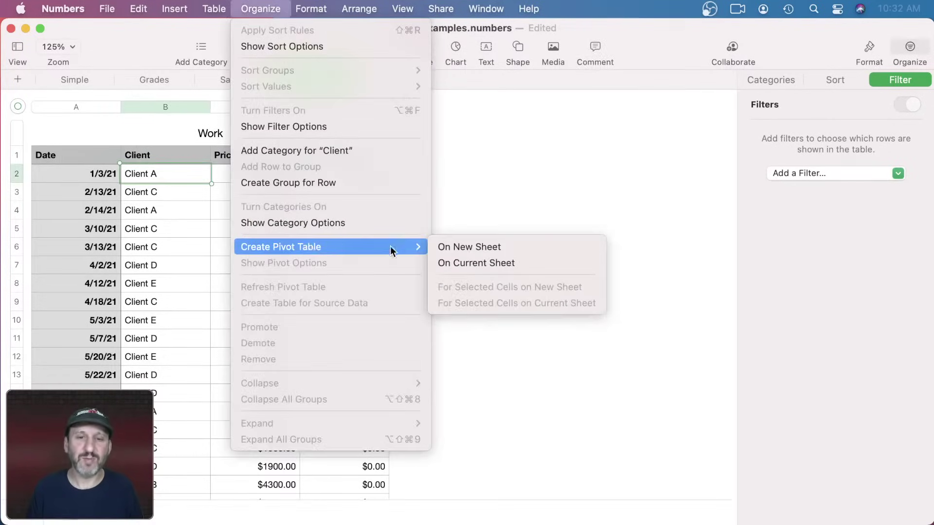
pyautogui.click(466, 267)
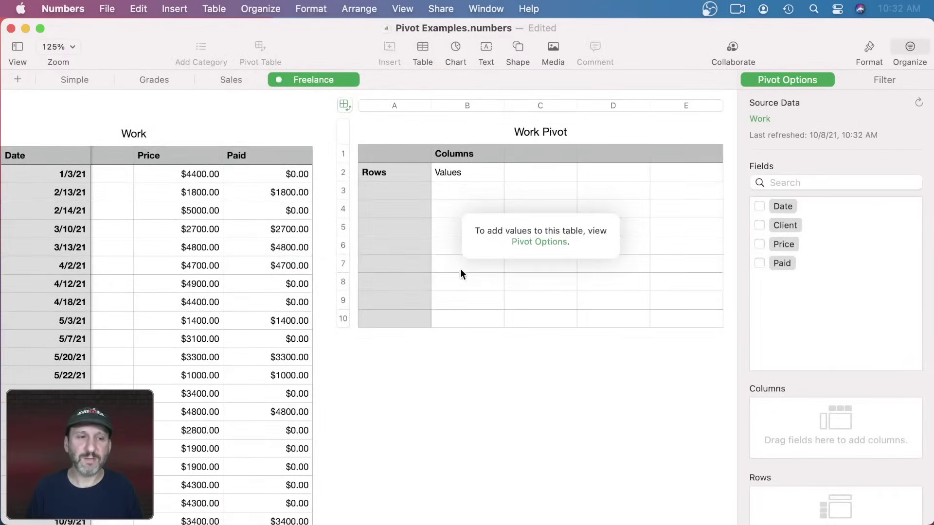
pyautogui.click(759, 225)
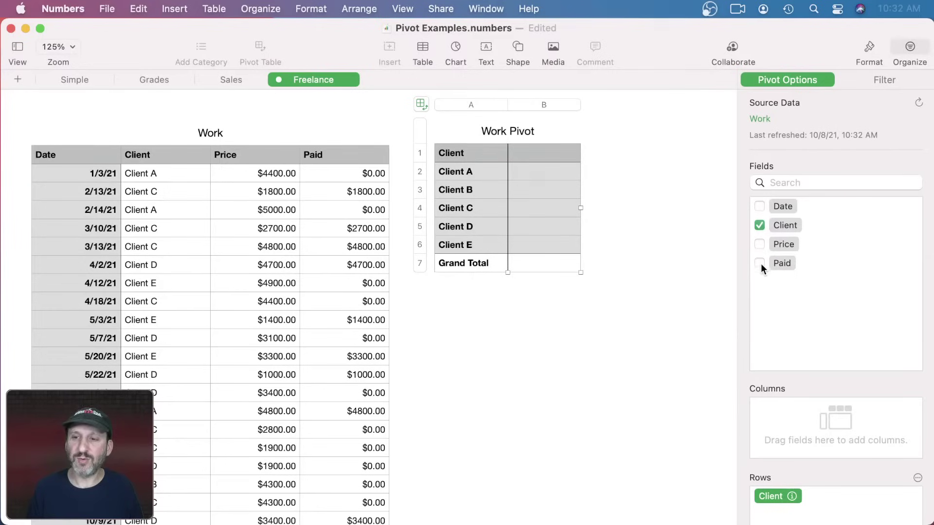
pyautogui.click(760, 244)
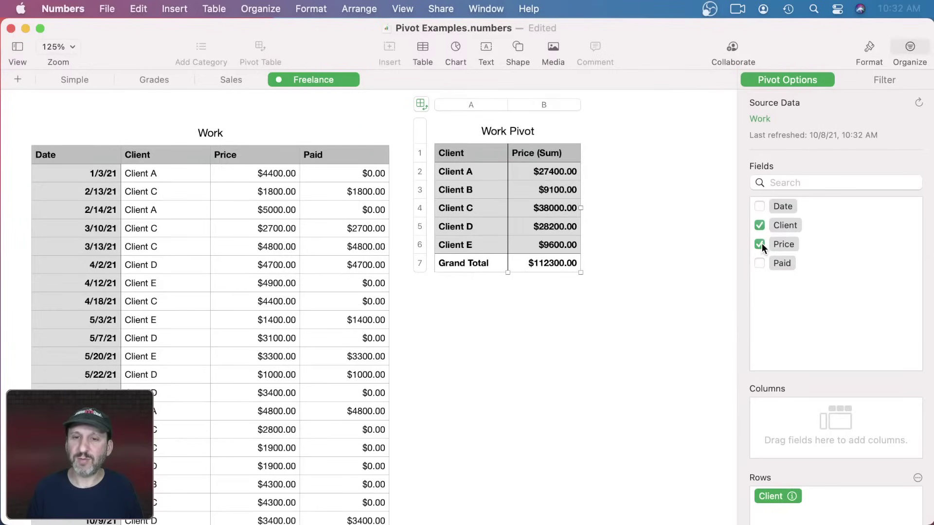
pyautogui.hscroll(2, 614, 222)
pyautogui.hscroll(2, 614, 227)
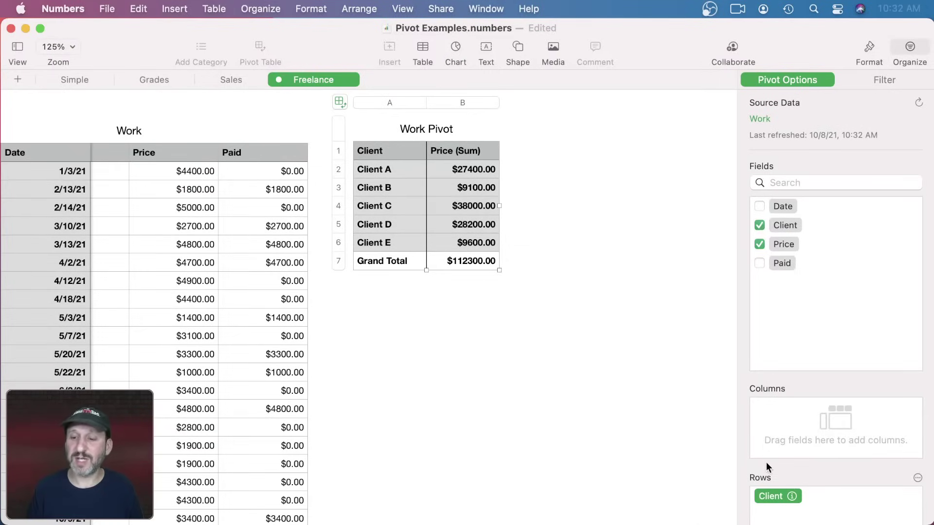
# Try showing the Price sums of the Work Pivot as % of Grand Total, and undo that change.
pyautogui.scroll(-5, 779, 474)
pyautogui.click(817, 466)
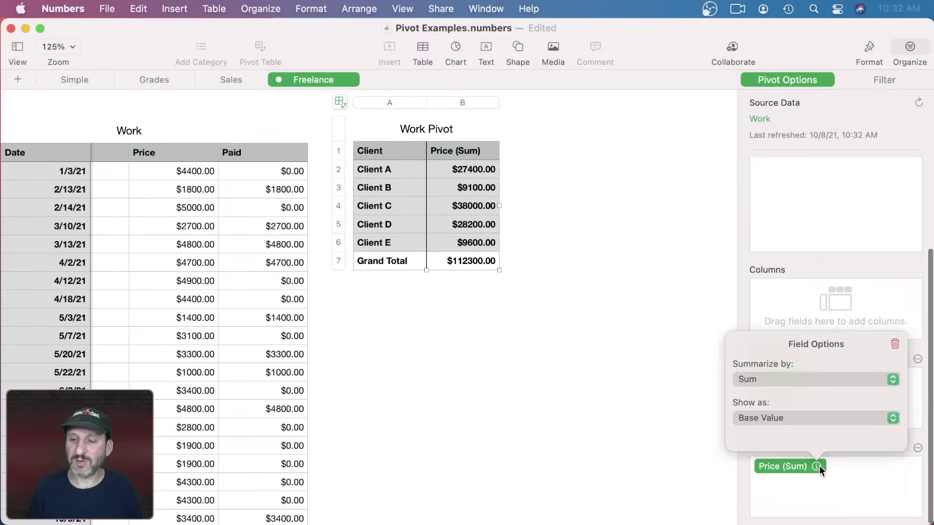
pyautogui.click(782, 417)
pyautogui.click(783, 431)
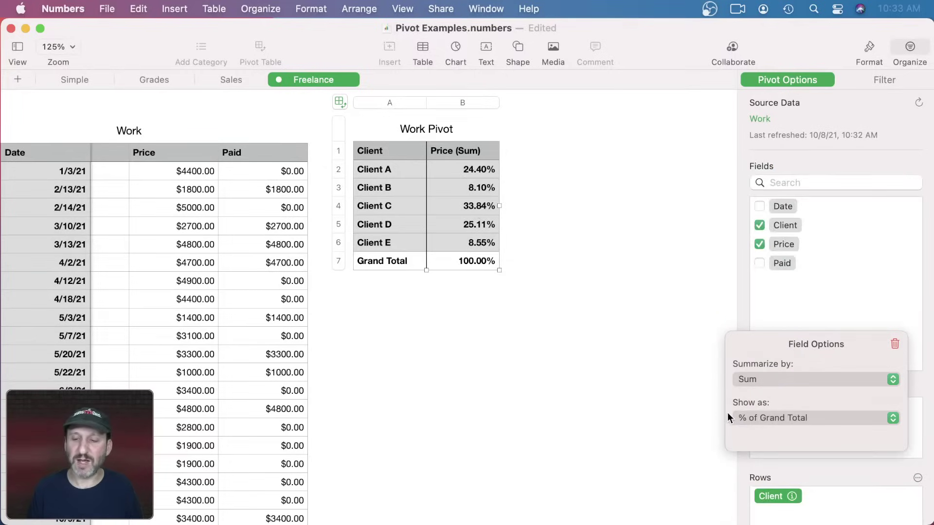
pyautogui.click(649, 392)
pyautogui.press('super+z')
pyautogui.scroll(1, 512, 316)
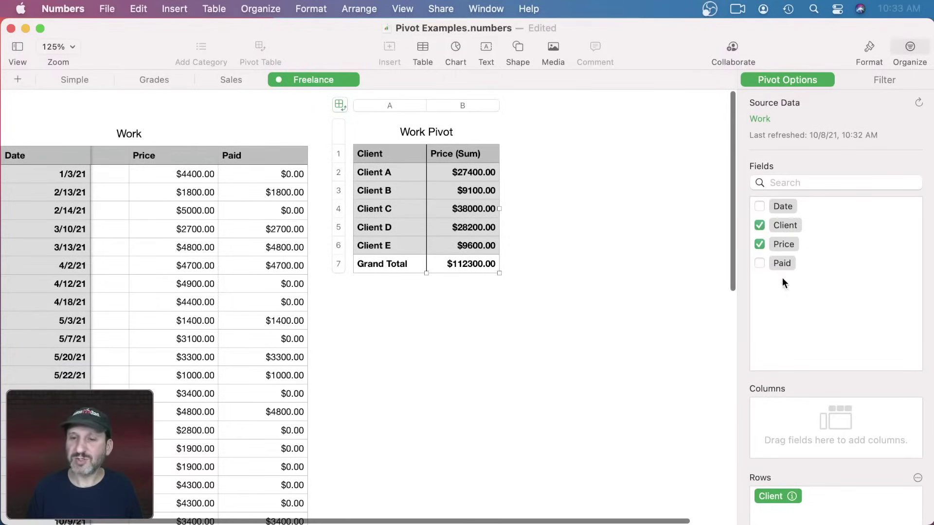
# Add the Paid field as a second value, and compare the Price and Paid sums for Client A and the Grand Total.
pyautogui.click(758, 263)
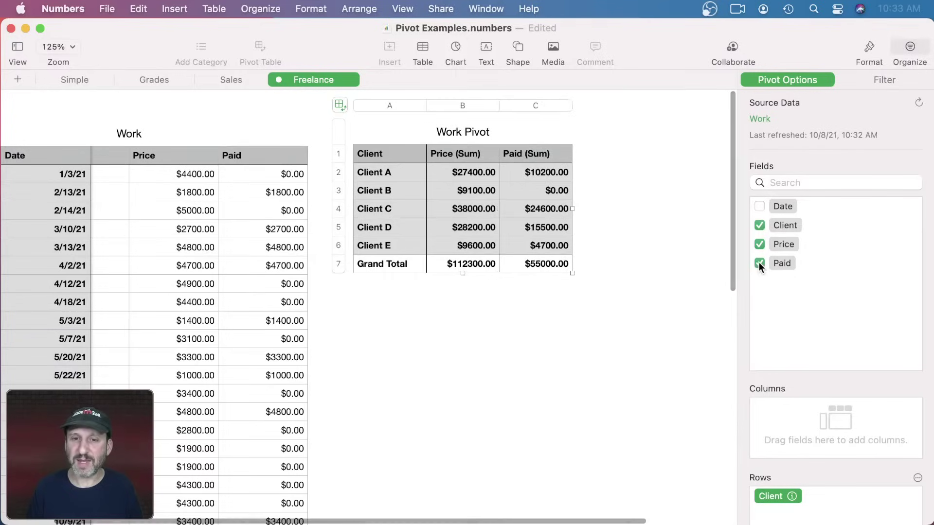
pyautogui.scroll(-5, 813, 427)
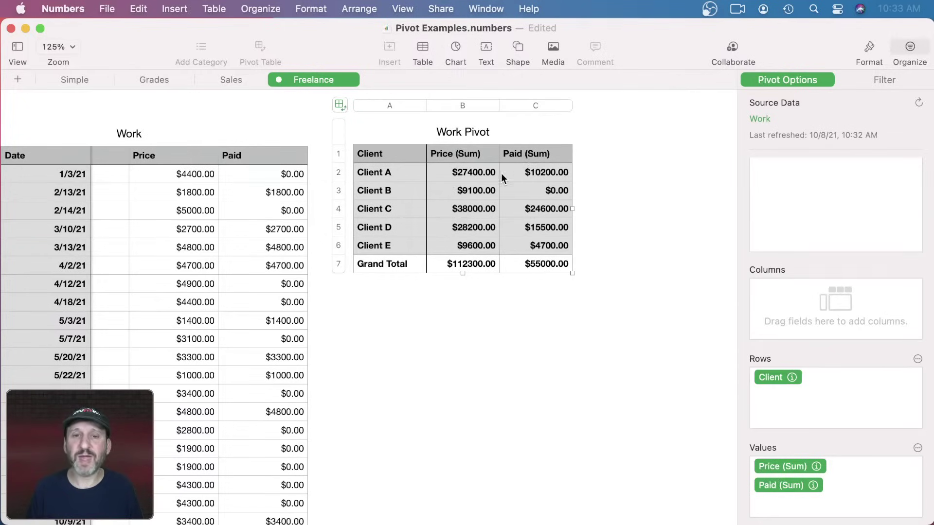
pyautogui.click(466, 172)
pyautogui.click(544, 175)
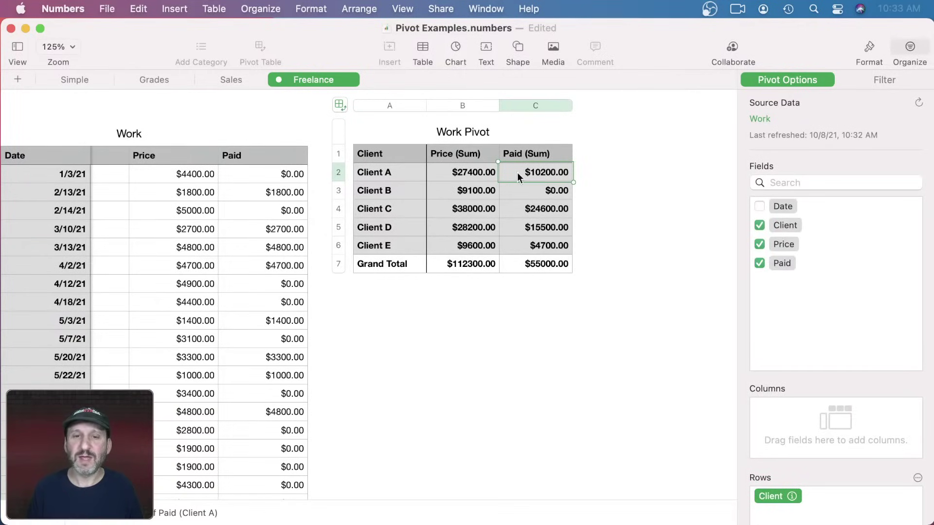
pyautogui.click(465, 265)
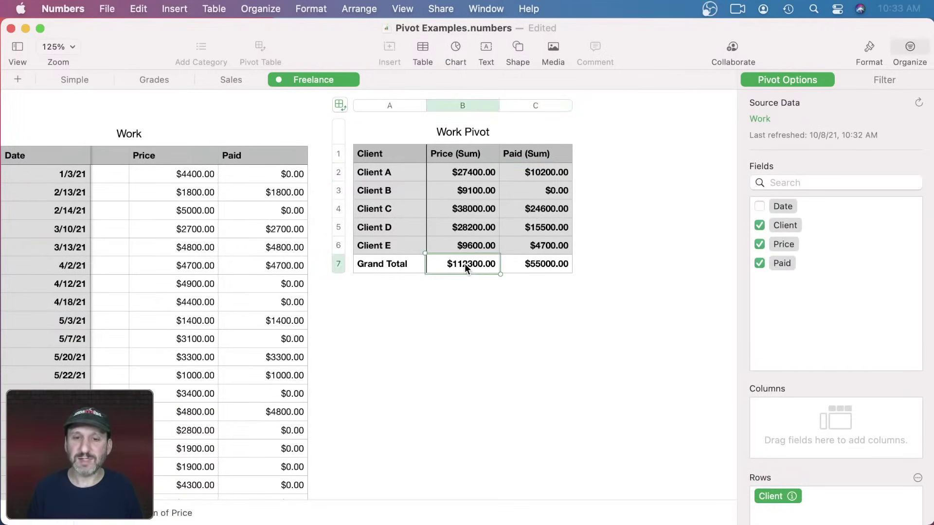
pyautogui.click(523, 265)
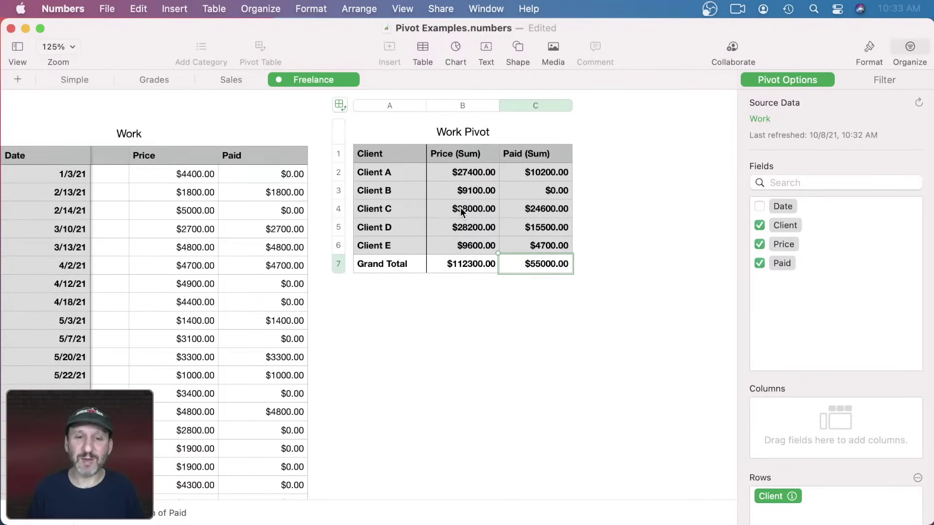
# Delete the Work Pivot table from the Freelance sheet.
pyautogui.hscroll(-5, 288, 217)
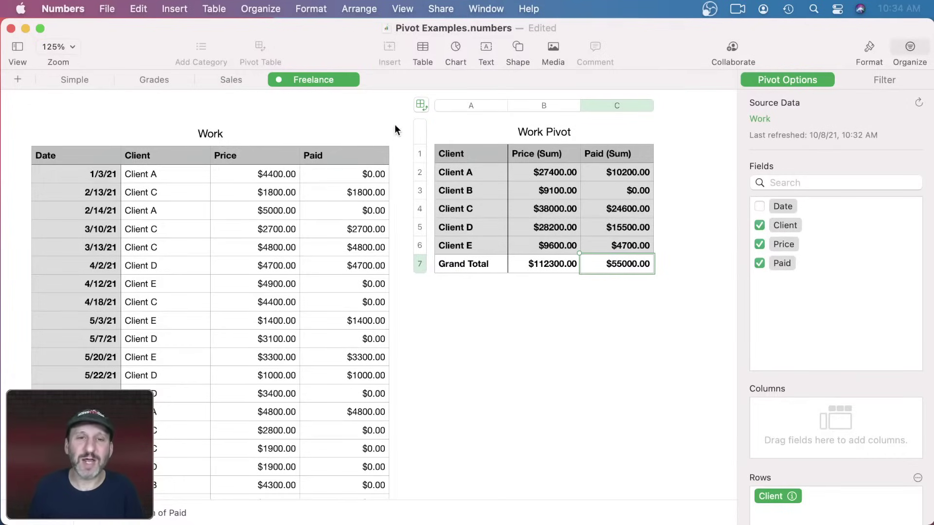
pyautogui.click(421, 104)
pyautogui.press('Delete')
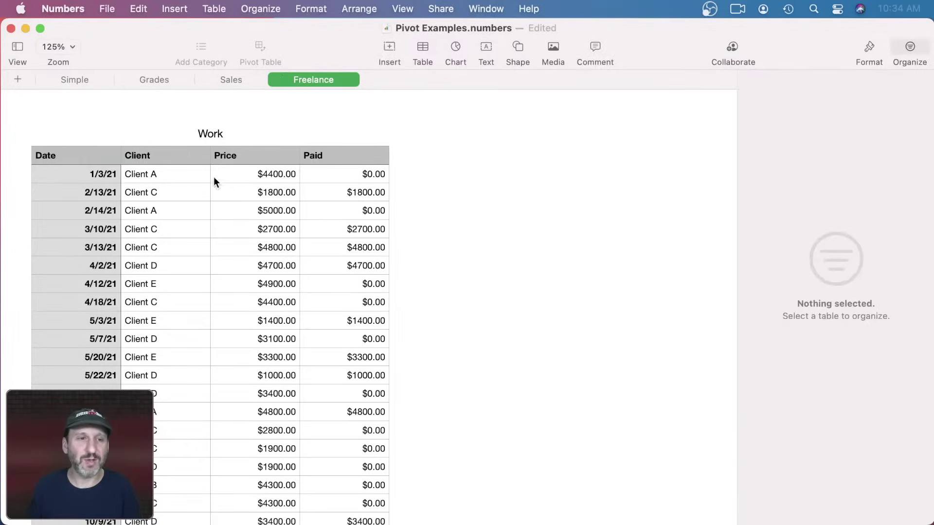
# Create a pivot table from the Work table on a new sheet, with Client as rows and Price and Paid as values.
pyautogui.click(94, 156)
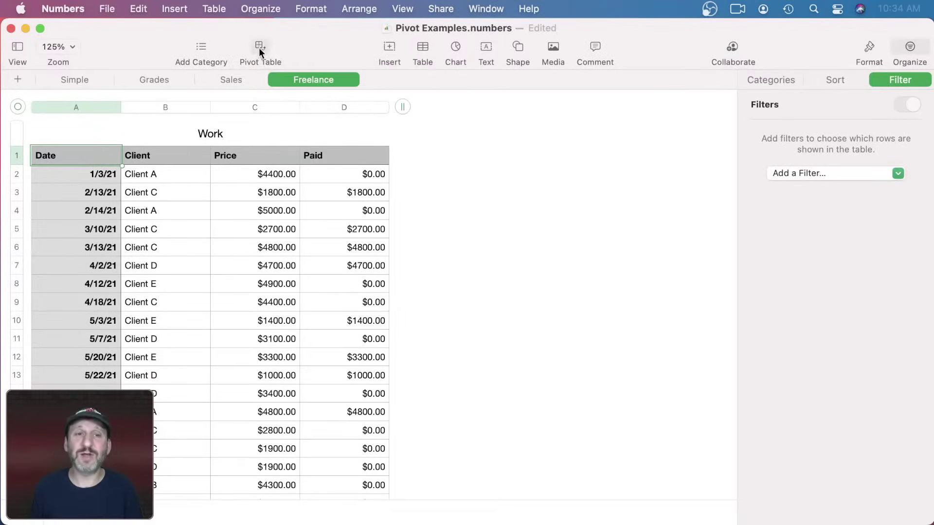
pyautogui.click(259, 47)
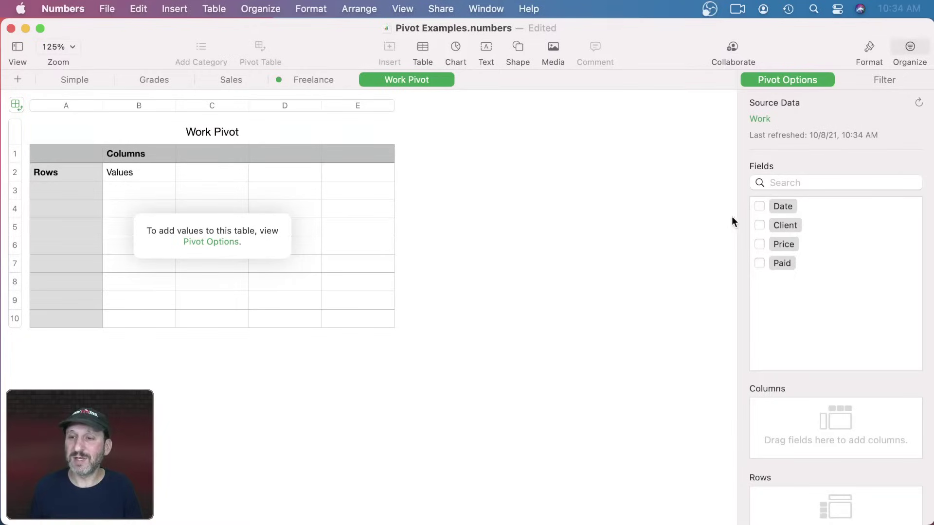
pyautogui.click(759, 226)
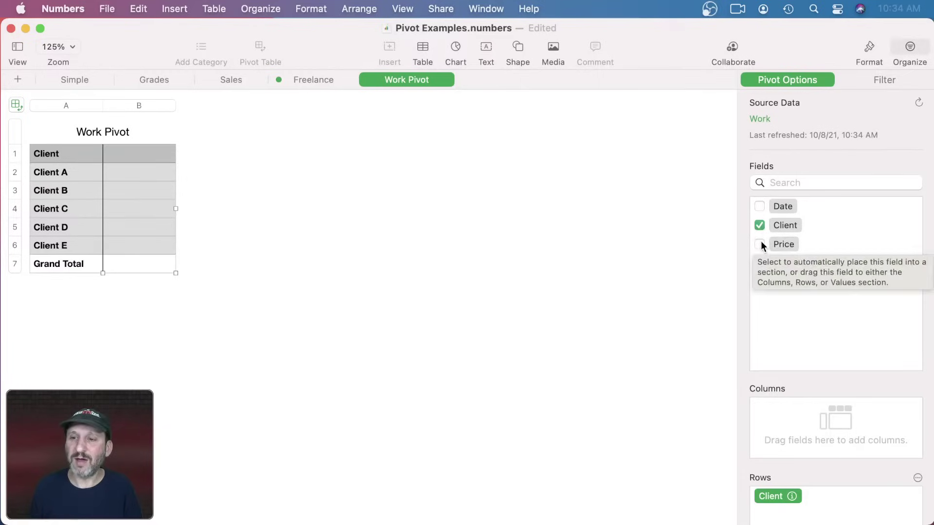
pyautogui.click(760, 243)
pyautogui.click(760, 263)
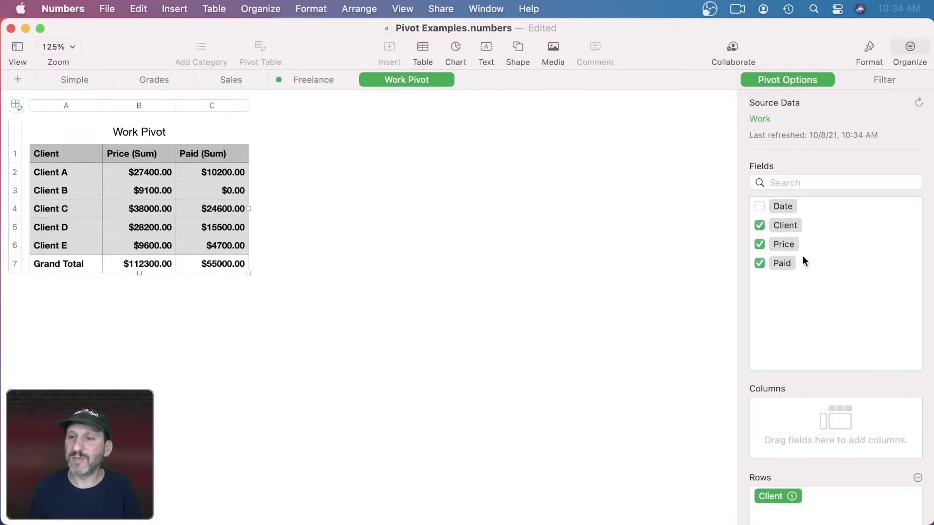
# Add the Date field to the Work Pivot and move it from the columns to the rows, nested under Client.
pyautogui.click(759, 206)
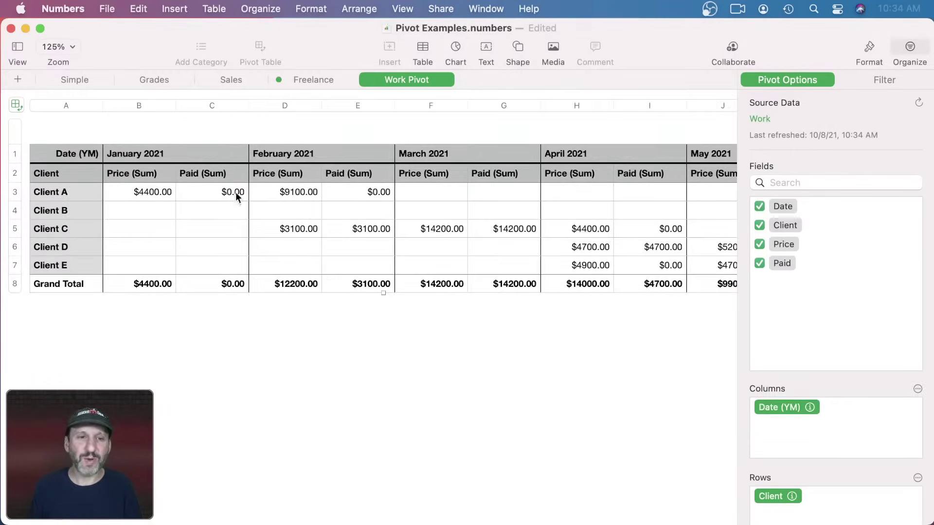
pyautogui.scroll(-3, 917, 394)
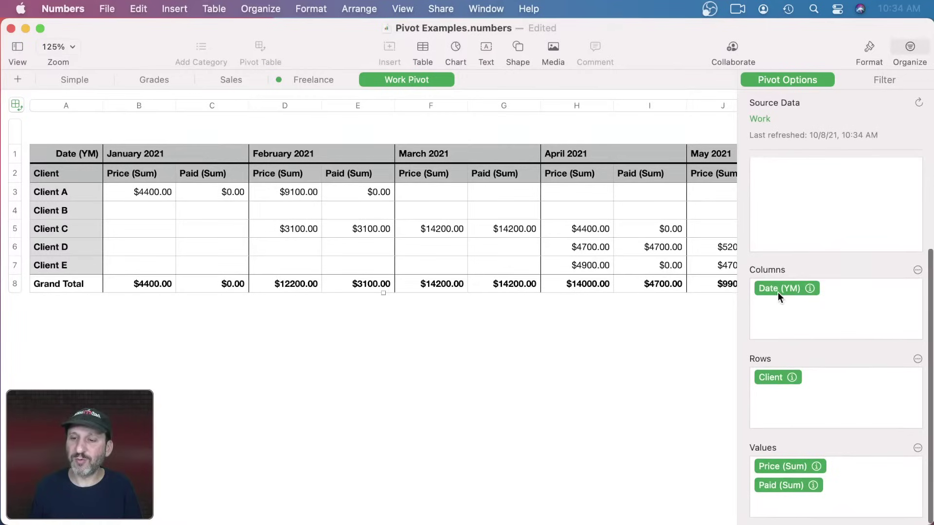
pyautogui.moveTo(775, 287); pyautogui.dragTo(772, 389)
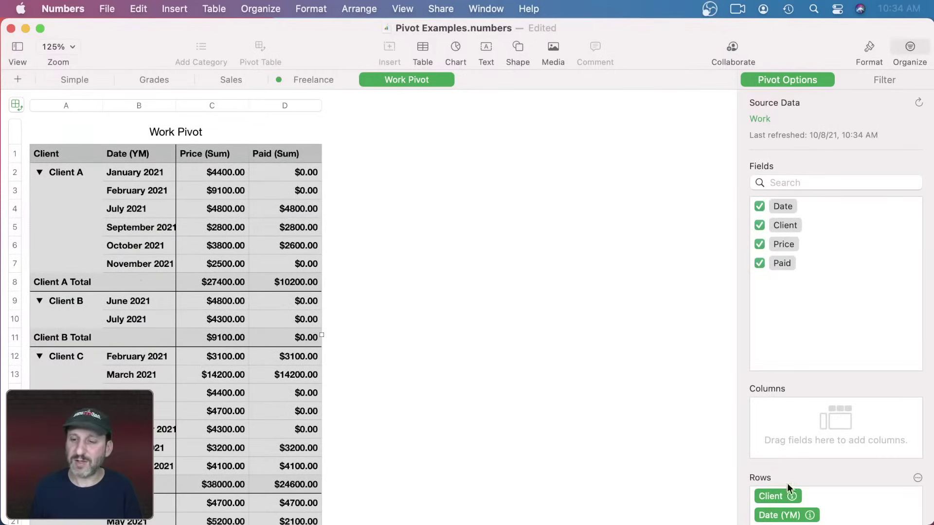
# Group the Date row field by Value and look through the individual dates listed for Client A.
pyautogui.click(810, 515)
pyautogui.click(769, 426)
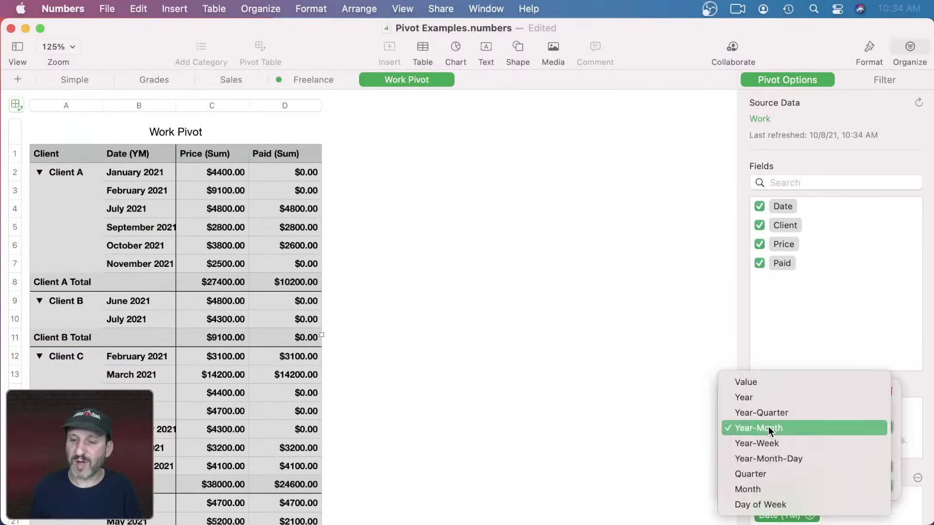
pyautogui.click(767, 387)
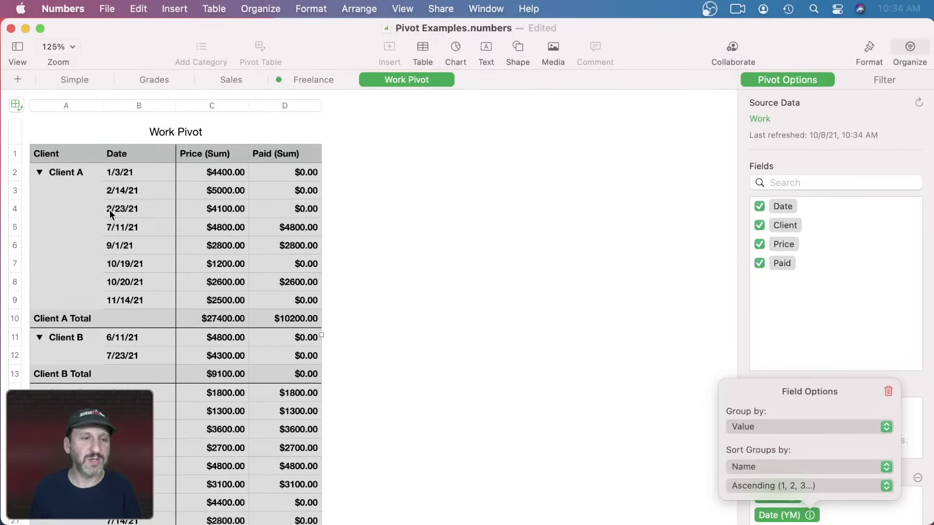
pyautogui.click(139, 179)
pyautogui.click(151, 187)
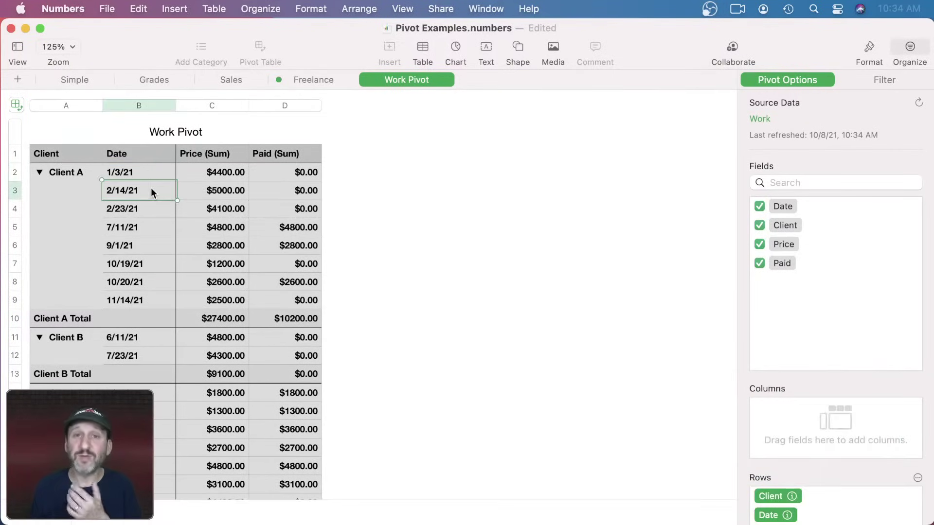
pyautogui.click(145, 209)
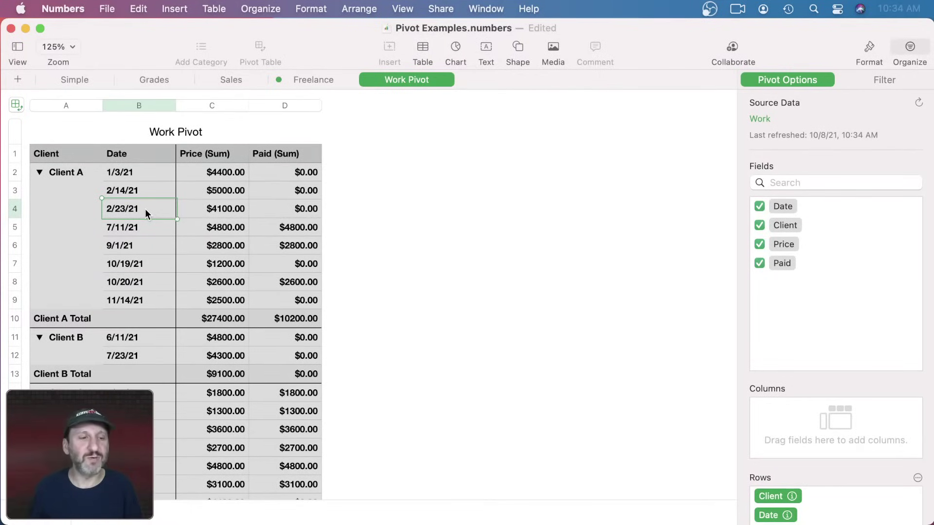
pyautogui.click(138, 171)
pyautogui.click(143, 305)
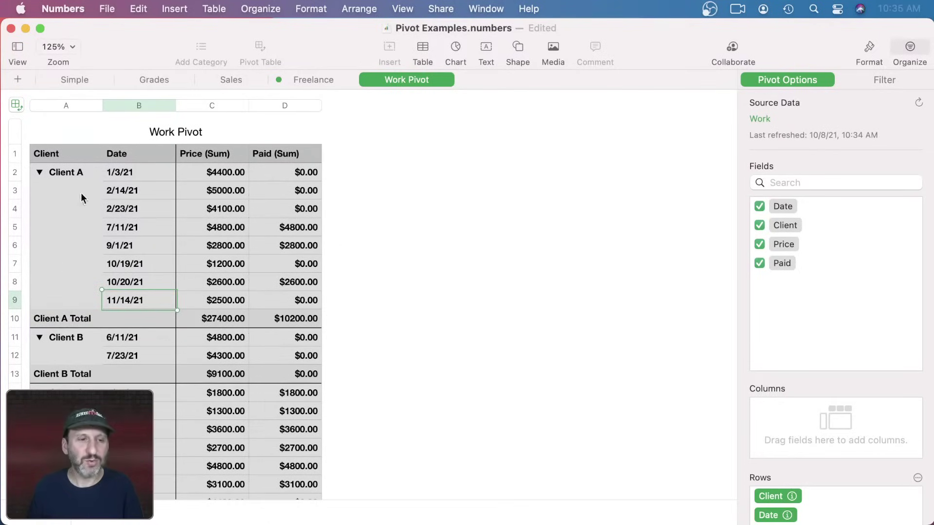
# Turn off the total rows for the Client field in the Work Pivot.
pyautogui.scroll(-5, 826, 373)
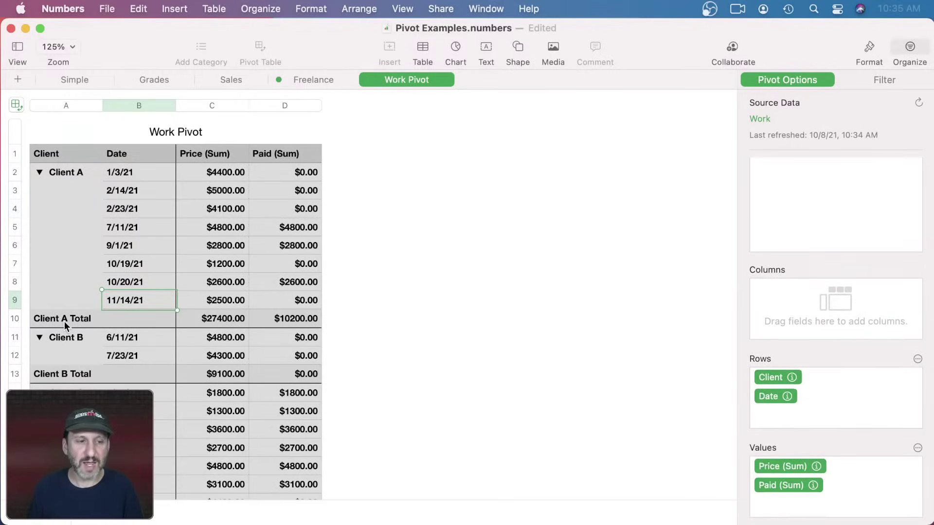
pyautogui.click(793, 378)
pyautogui.click(751, 498)
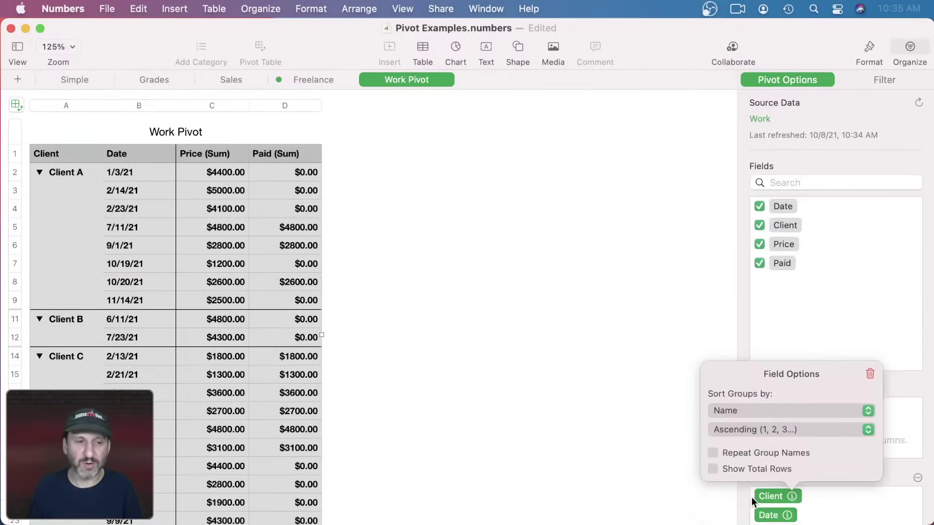
pyautogui.click(384, 288)
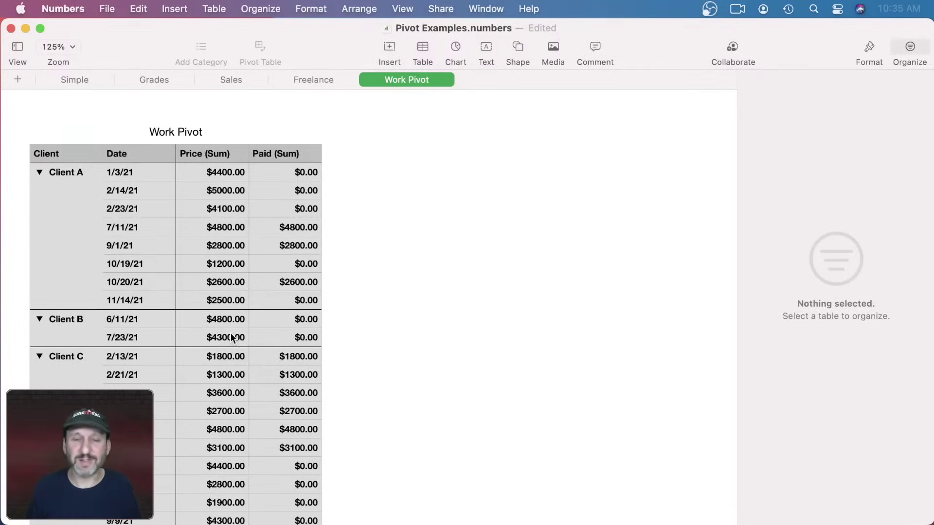
# Add a quick filter on the Client field of the Work Pivot that keeps only Client A.
pyautogui.click(300, 179)
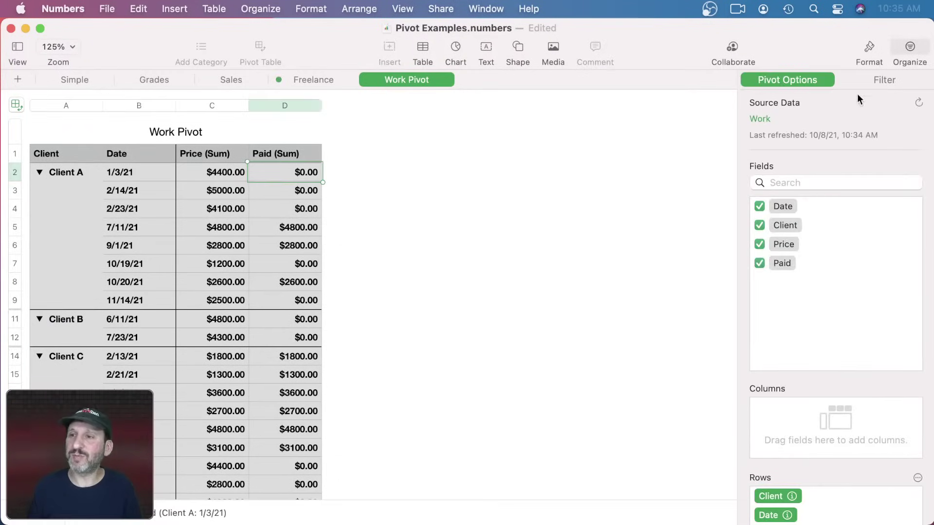
pyautogui.click(871, 78)
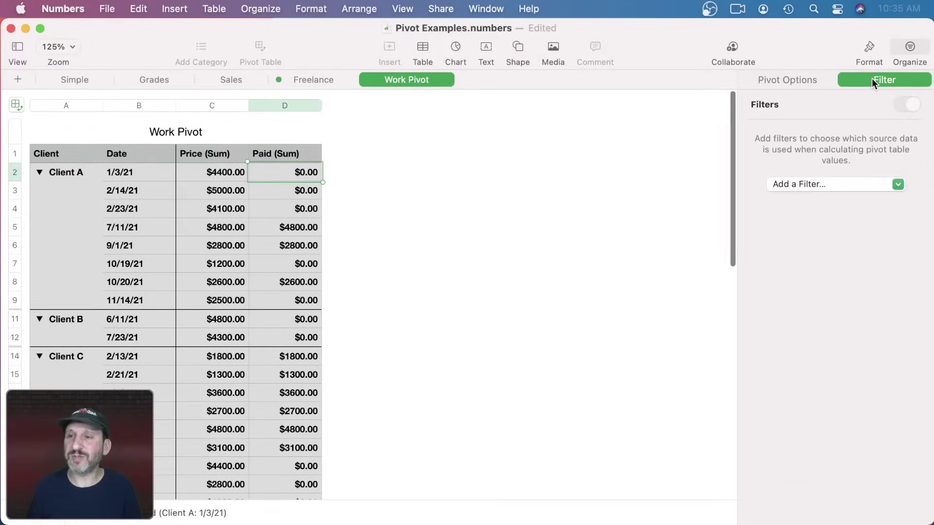
pyautogui.click(835, 184)
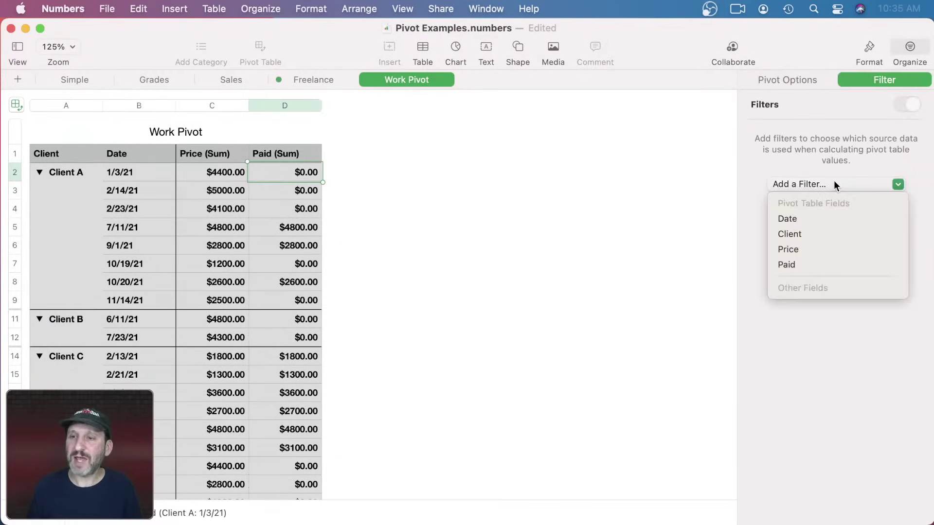
pyautogui.click(806, 234)
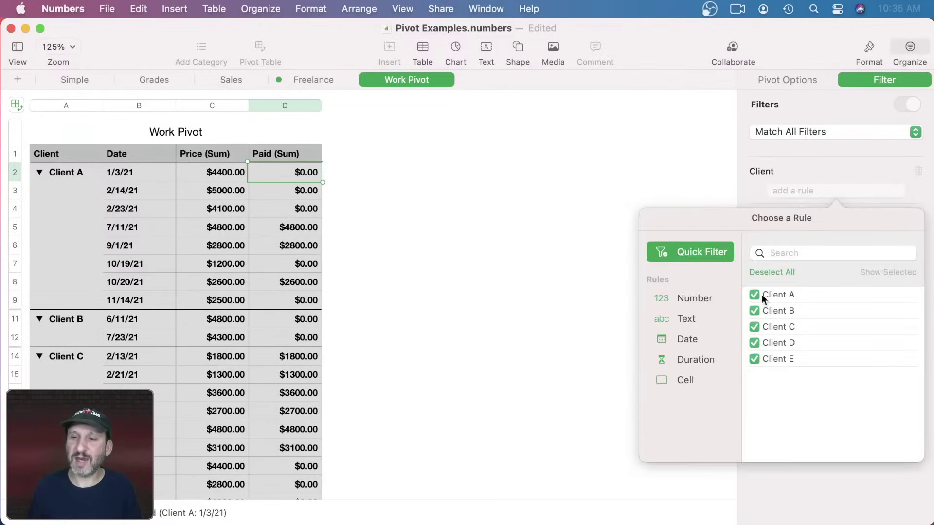
pyautogui.click(771, 272)
pyautogui.click(755, 295)
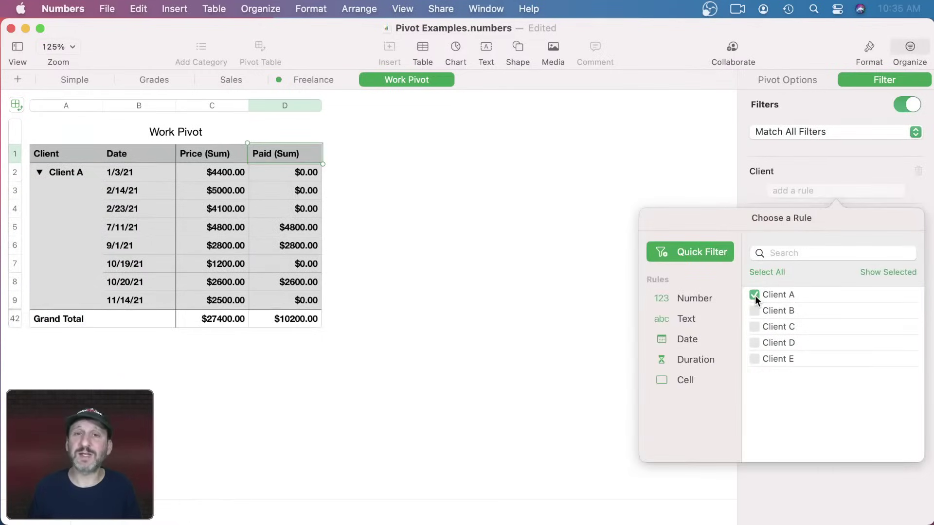
pyautogui.click(567, 261)
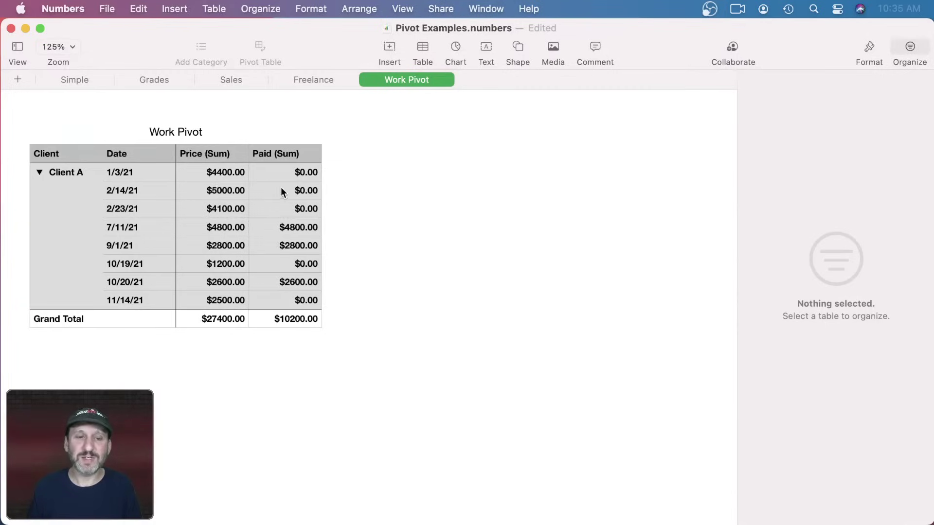
# Compare the Price and Paid sums in the Grand Total row of the filtered Work Pivot.
pyautogui.click(222, 320)
pyautogui.click(287, 320)
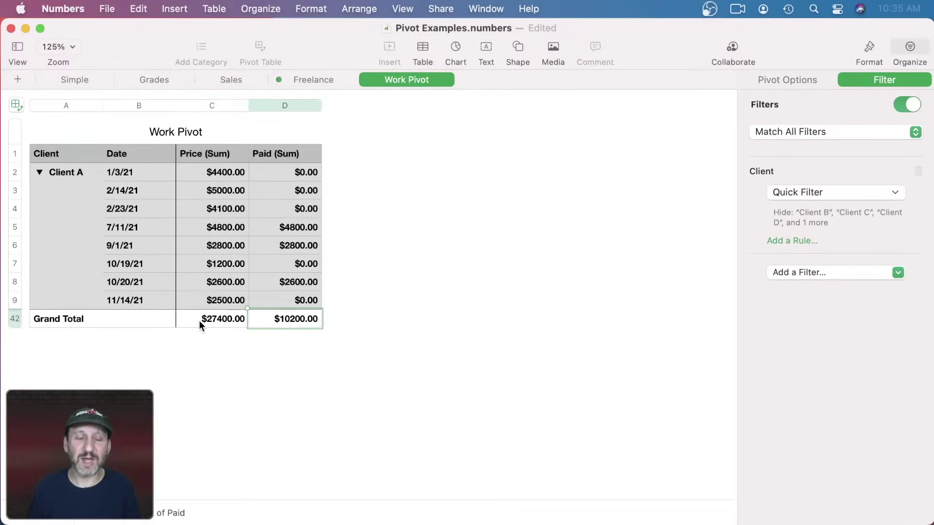
pyautogui.click(185, 320)
pyautogui.click(292, 320)
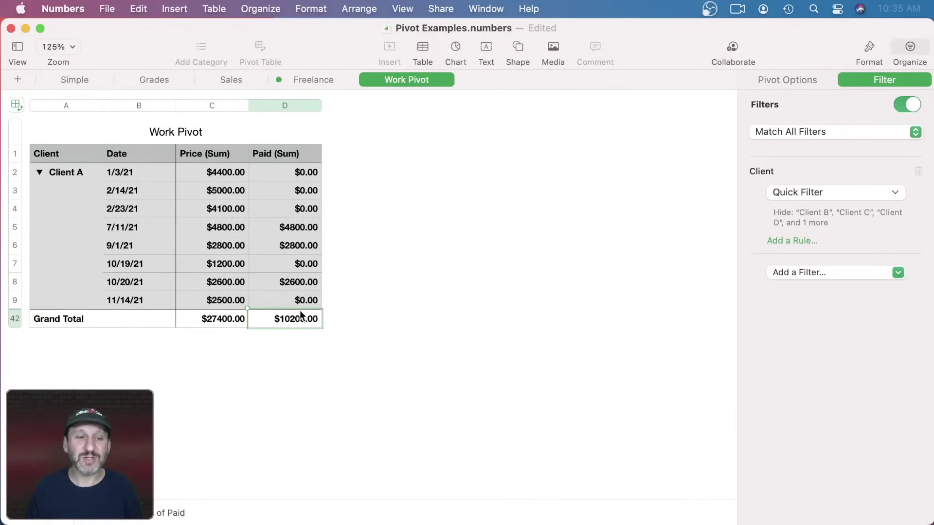
pyautogui.click(230, 321)
pyautogui.click(281, 322)
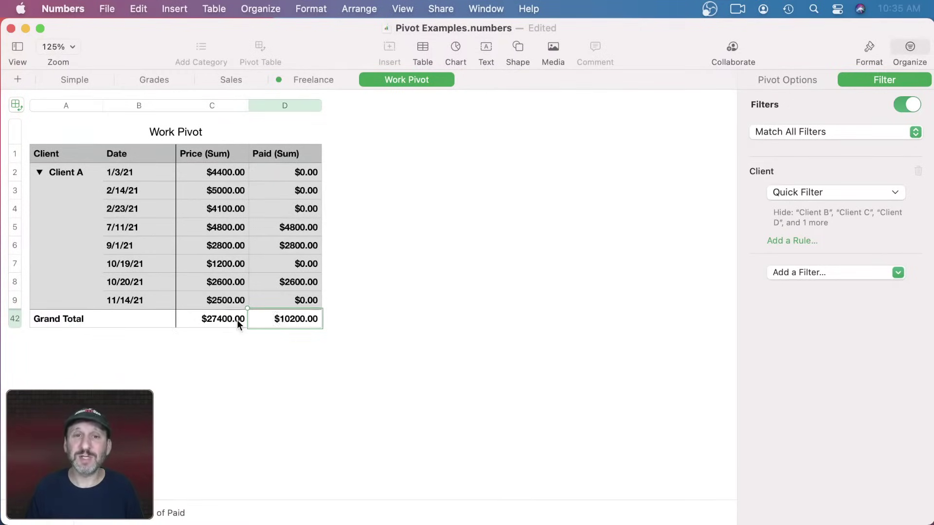
# Insert a plain table without headers on the Work Pivot sheet and reduce it to one column and one row.
pyautogui.click(416, 49)
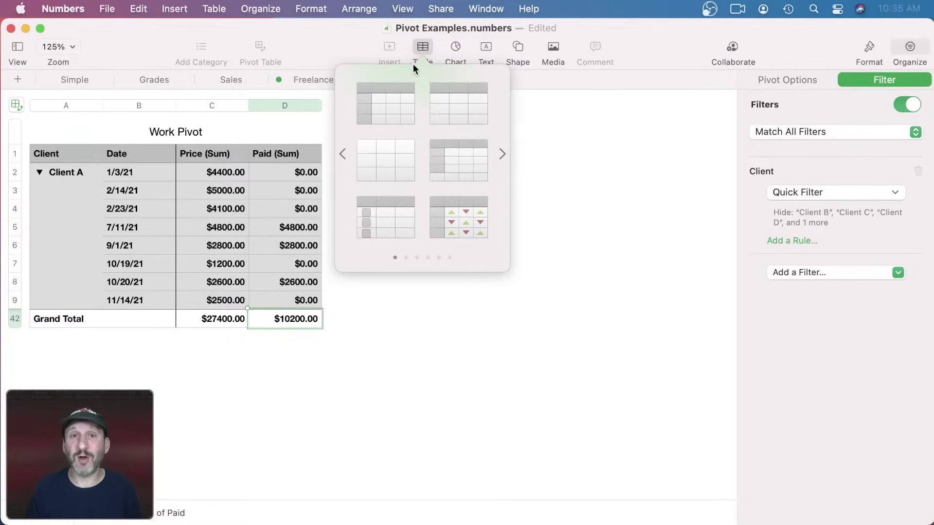
pyautogui.click(388, 174)
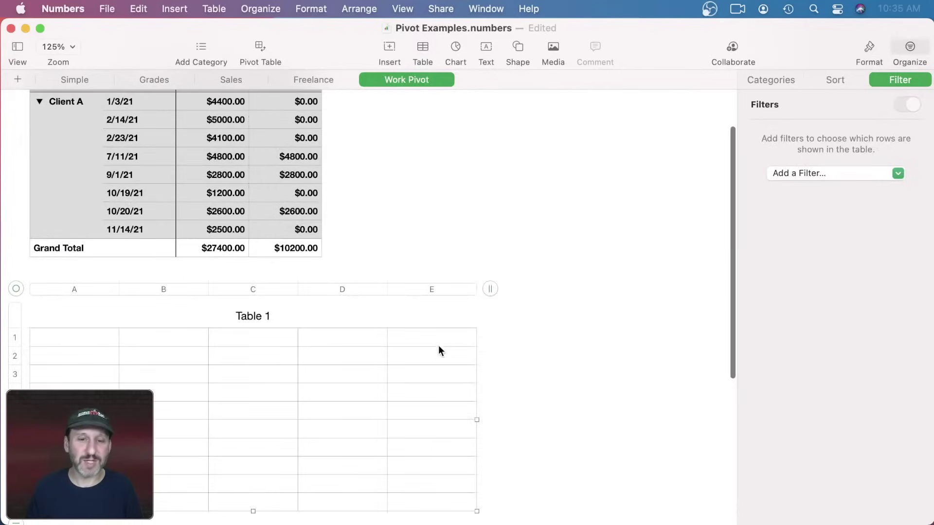
pyautogui.moveTo(475, 288); pyautogui.dragTo(194, 289)
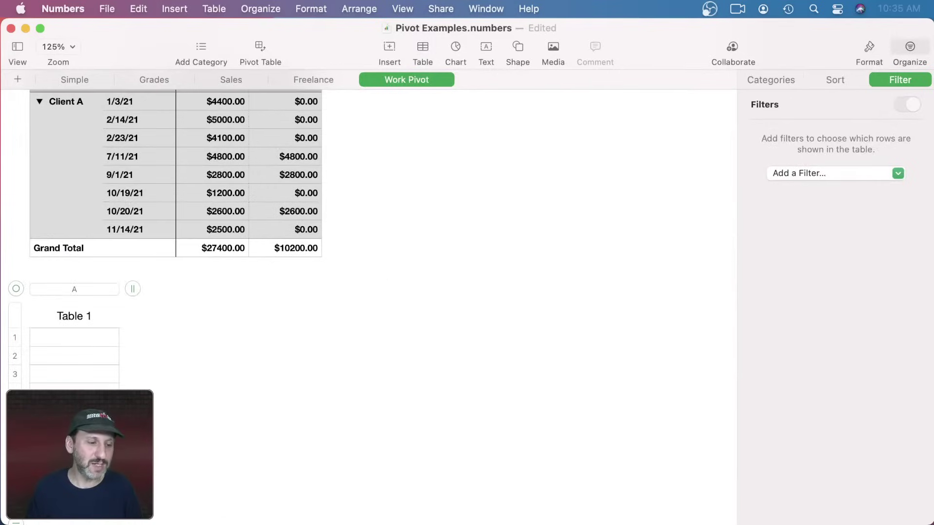
pyautogui.moveTo(17, 522); pyautogui.dragTo(23, 360)
# Rename the single-cell table Total Owed and place it beside the Work Pivot table.
pyautogui.doubleClick(67, 316)
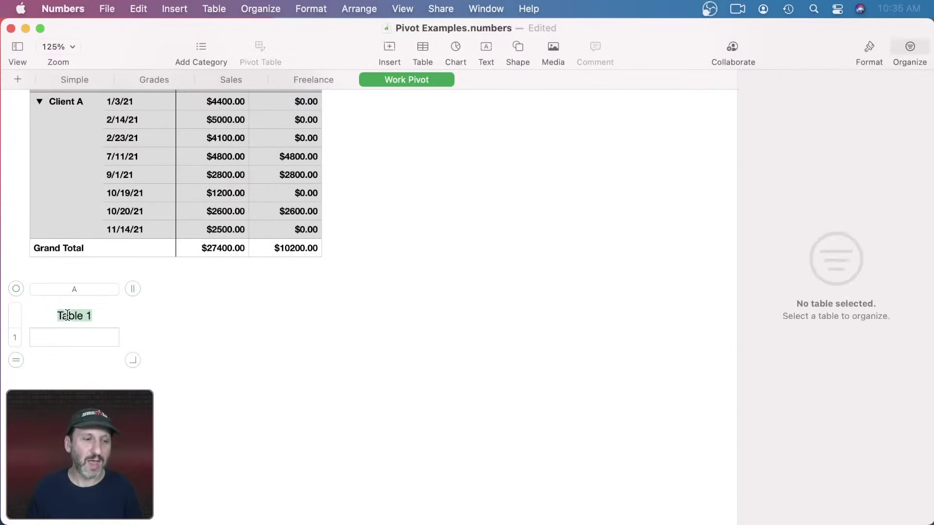
pyautogui.write('Total ')
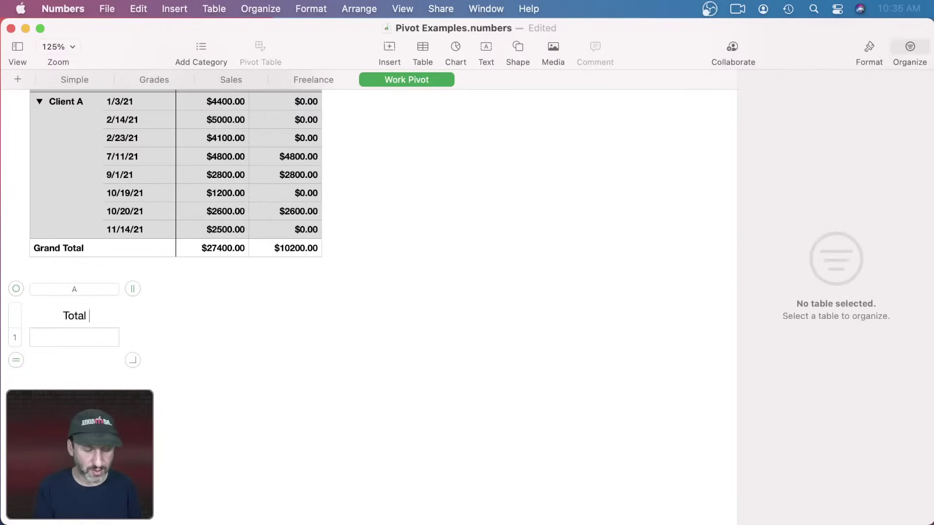
pyautogui.write('Owed')
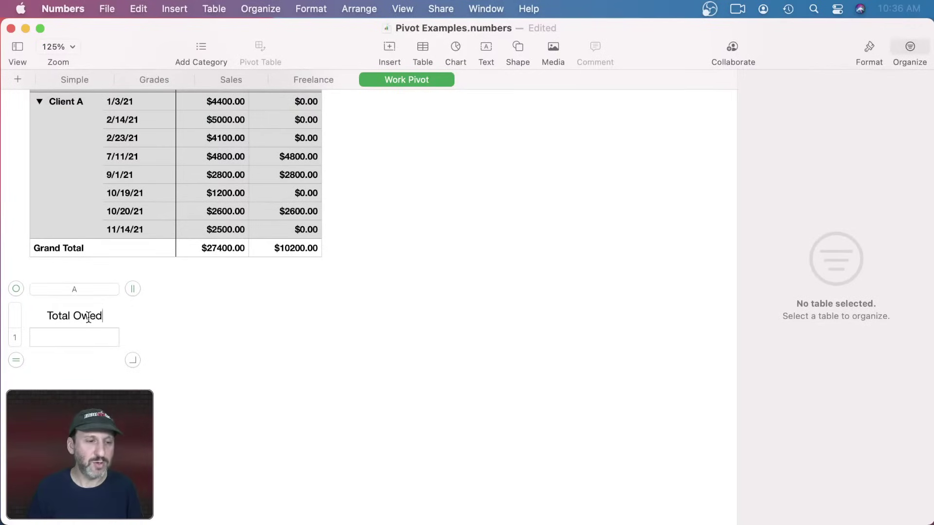
pyautogui.click(212, 341)
pyautogui.click(62, 334)
pyautogui.moveTo(17, 289); pyautogui.dragTo(387, 150)
pyautogui.scroll(4, 401, 265)
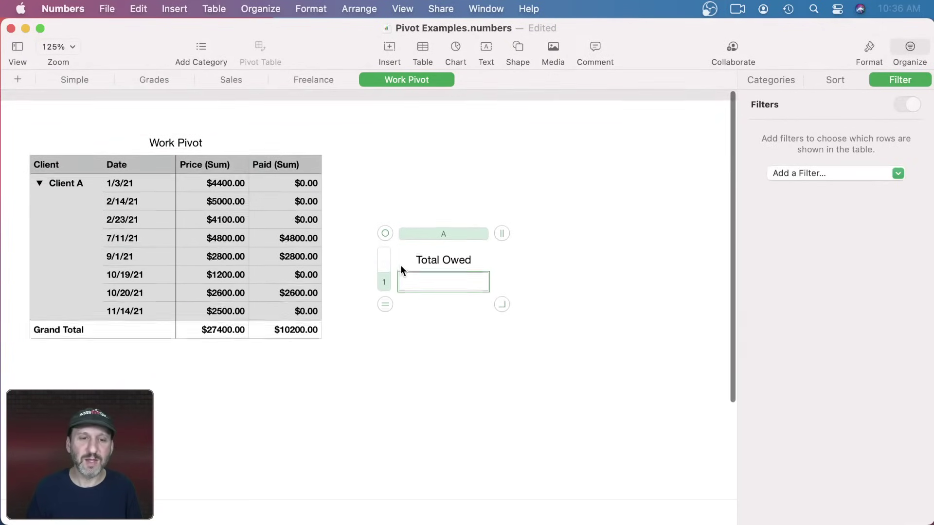
# Enter a formula in the Total Owed cell that subtracts the Paid grand total from the Price grand total (Work Pivot::$C$42 − Work Pivot::$D$42).
pyautogui.press('=')
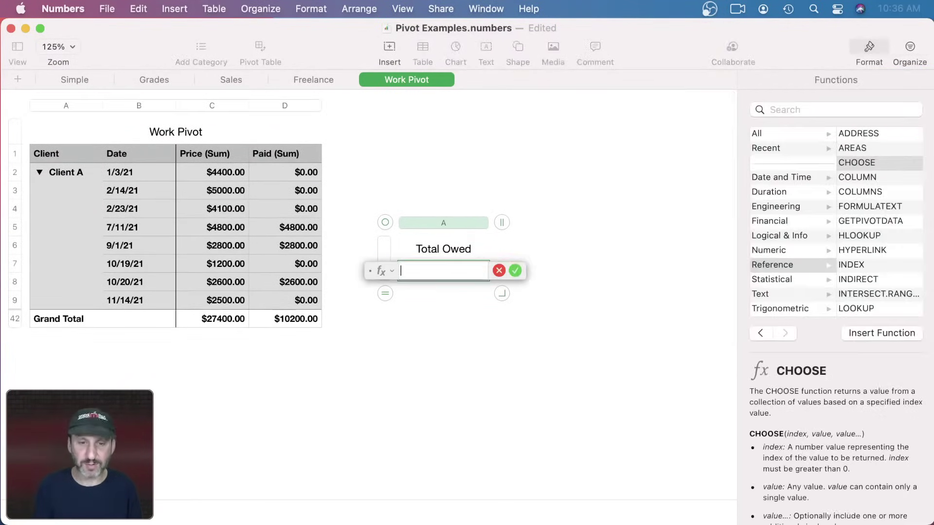
pyautogui.click(226, 317)
pyautogui.write('-')
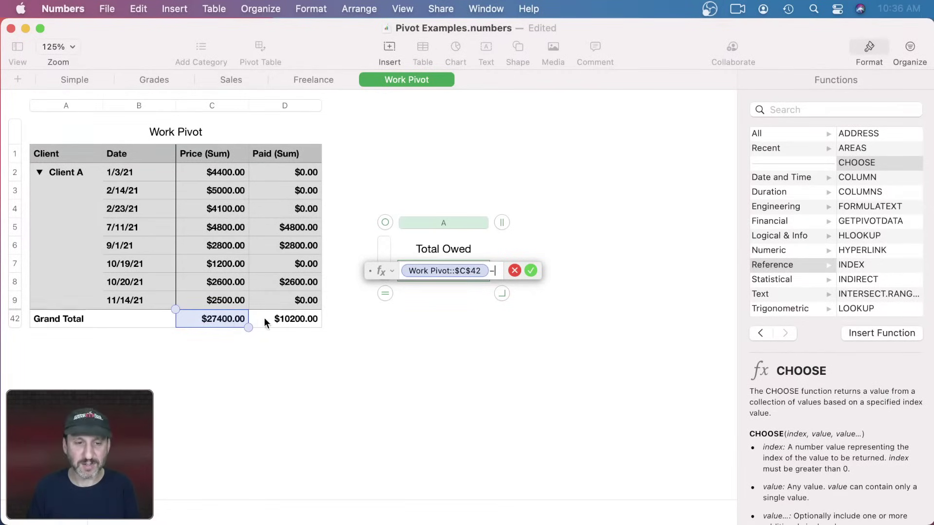
pyautogui.click(265, 319)
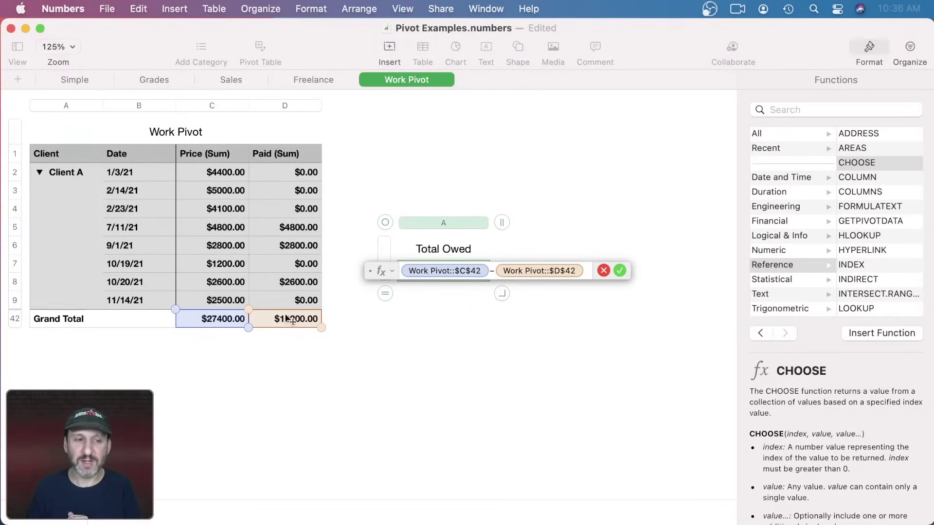
pyautogui.click(619, 271)
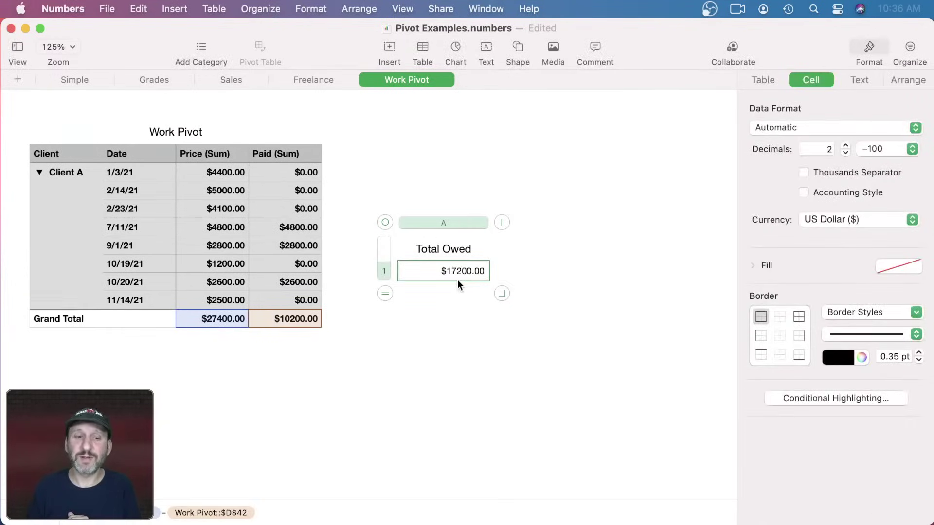
# Make the Total Owed value bold and set its font size to 18 pt.
pyautogui.click(856, 80)
pyautogui.click(762, 264)
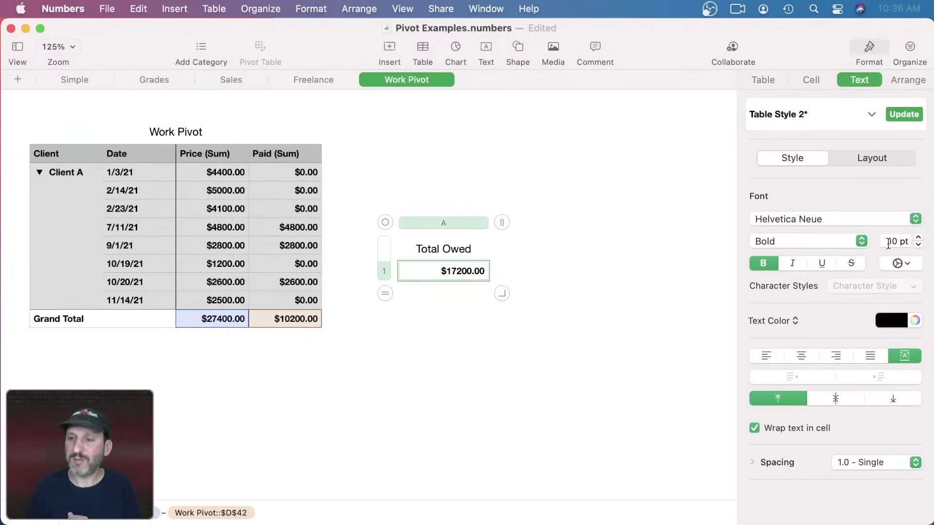
pyautogui.click(918, 238)
pyautogui.click(918, 238)
pyautogui.click(918, 238)
pyautogui.click(918, 238)
pyautogui.click(918, 238)
pyautogui.click(918, 238)
pyautogui.click(918, 238)
pyautogui.click(918, 238)
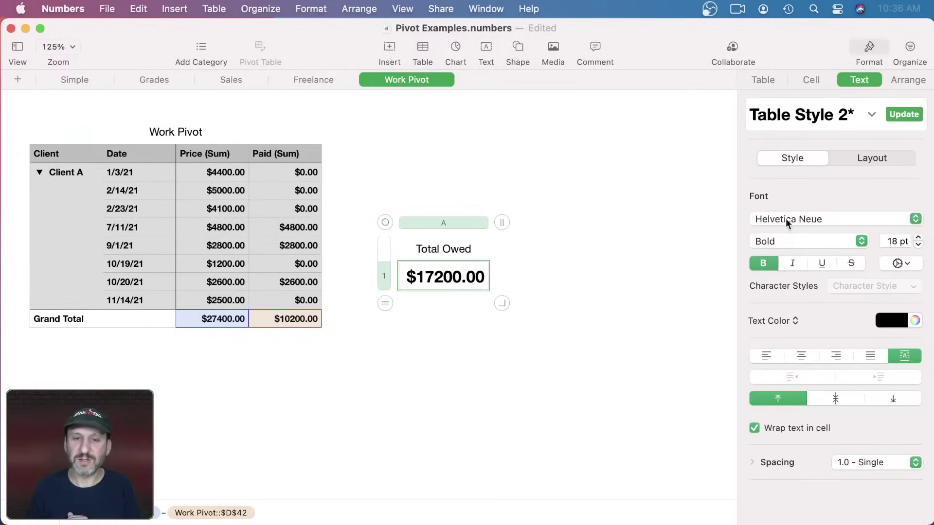
# Move the Total Owed table directly below the Paid column's grand total in Work Pivot.
pyautogui.click(672, 206)
pyautogui.click(419, 249)
pyautogui.moveTo(384, 218); pyautogui.dragTo(219, 332)
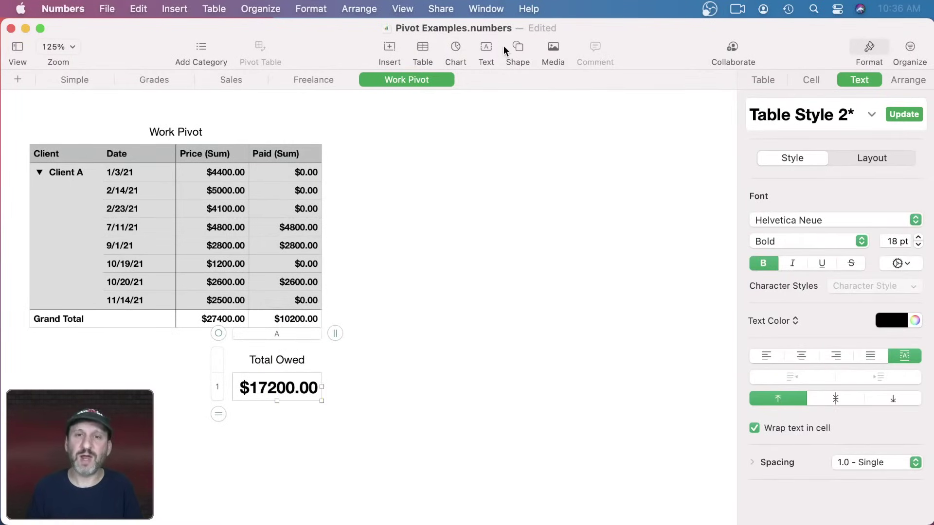
# Add a text box reading Invoice and place it centered above the Work Pivot table title.
pyautogui.click(486, 50)
pyautogui.click(382, 290)
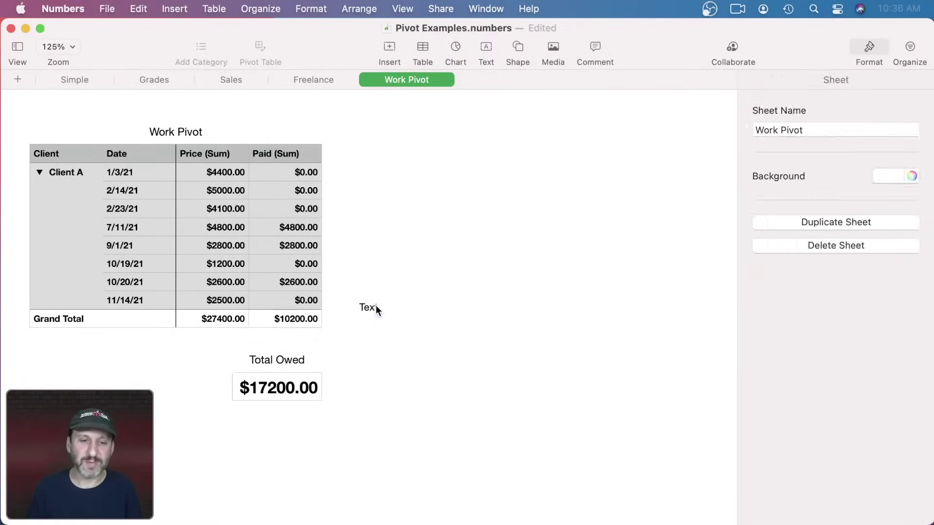
pyautogui.doubleClick(377, 310)
pyautogui.write('Invoice')
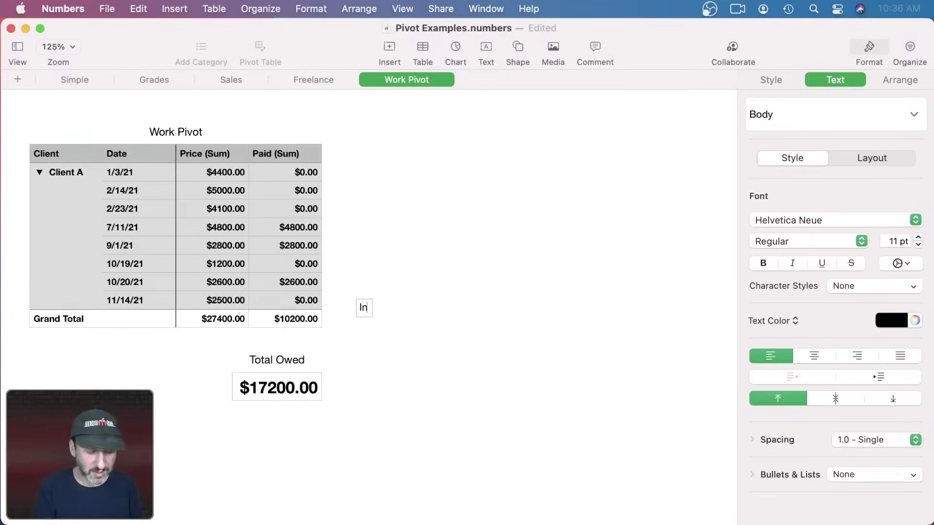
pyautogui.click(466, 352)
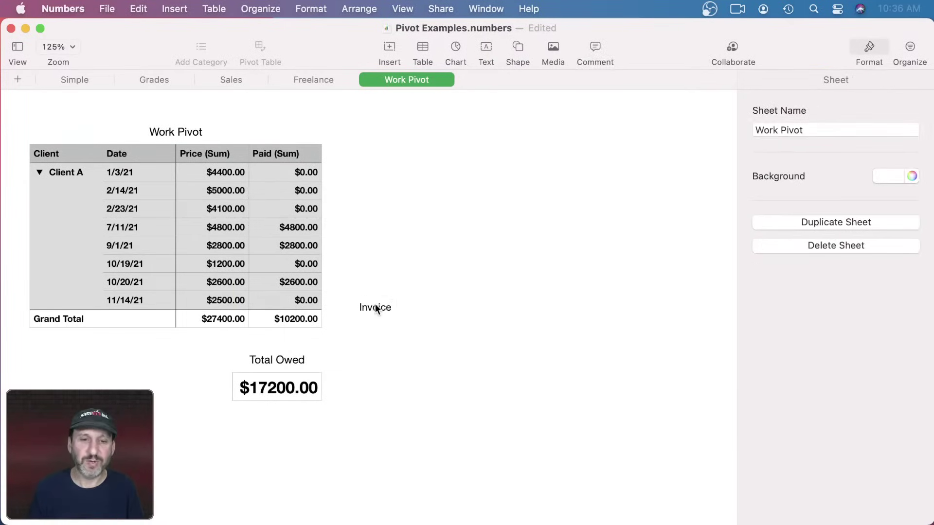
pyautogui.moveTo(377, 309); pyautogui.dragTo(178, 105)
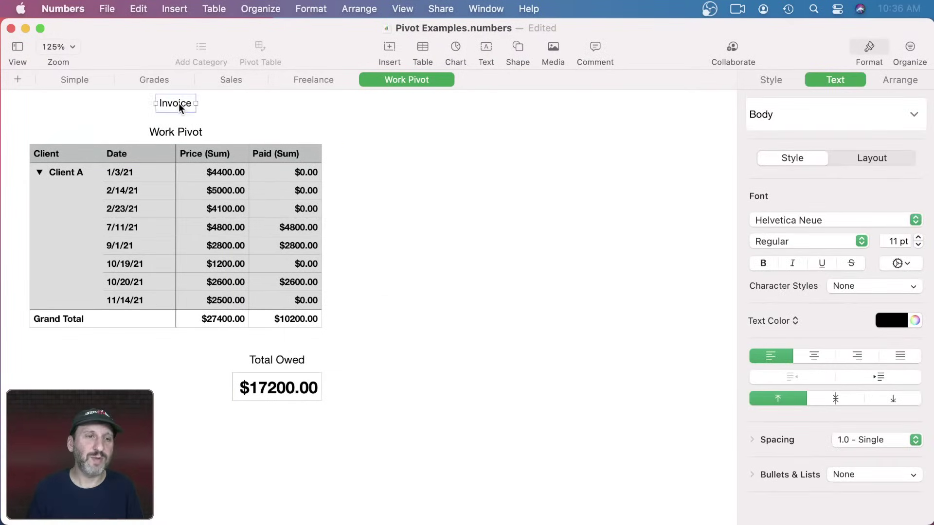
pyautogui.click(103, 235)
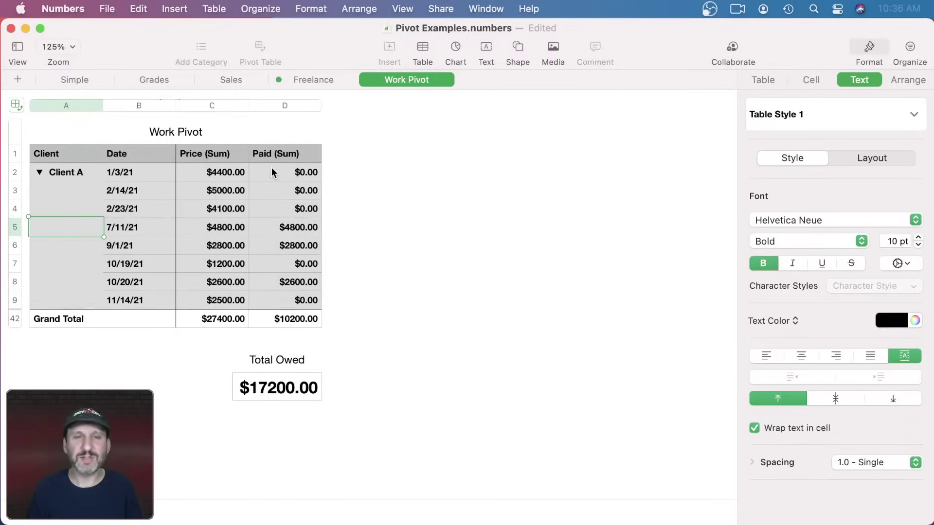
pyautogui.click(49, 173)
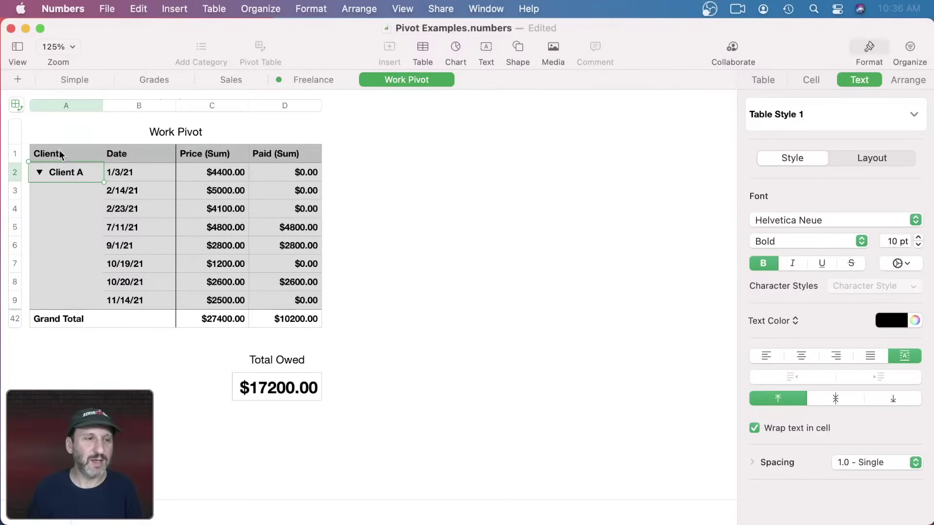
pyautogui.click(95, 106)
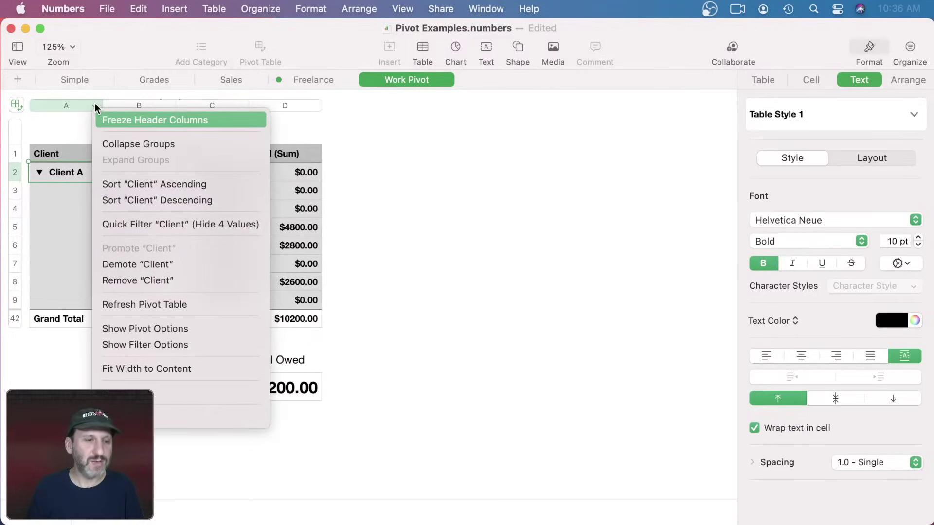
pyautogui.click(95, 104)
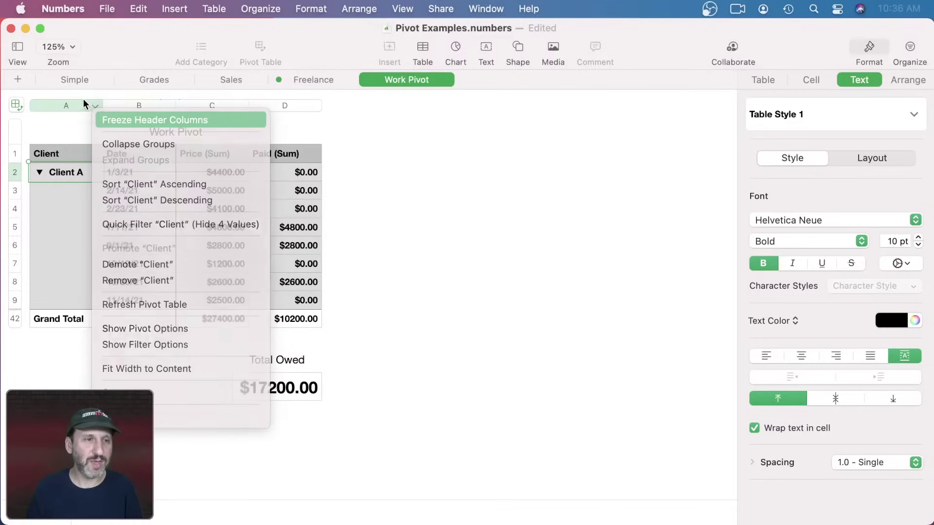
pyautogui.click(167, 105)
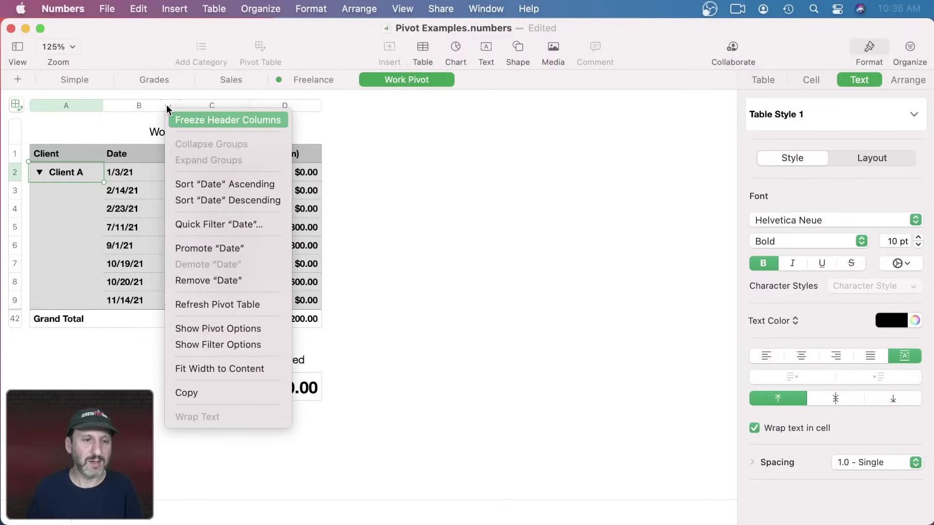
pyautogui.click(96, 126)
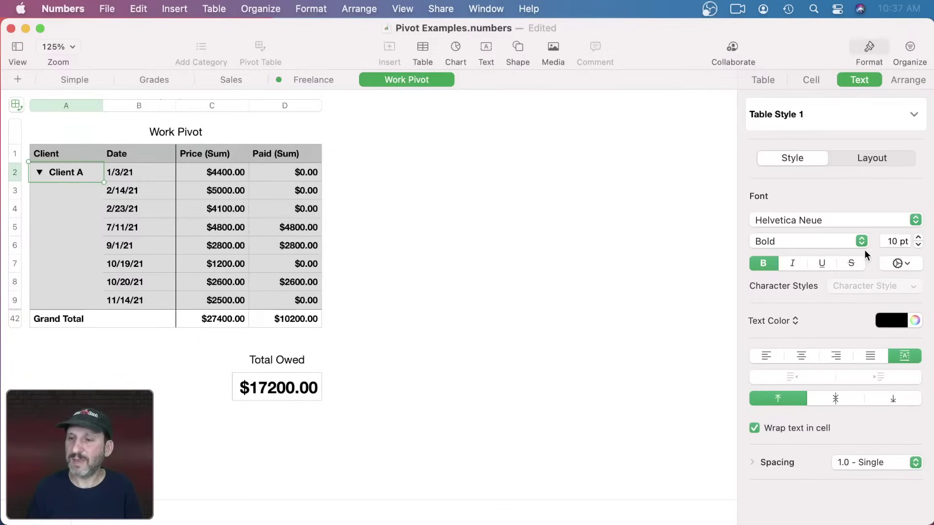
# Set the text color of the Client A cell to light gray so it blends into the cell background.
pyautogui.click(892, 322)
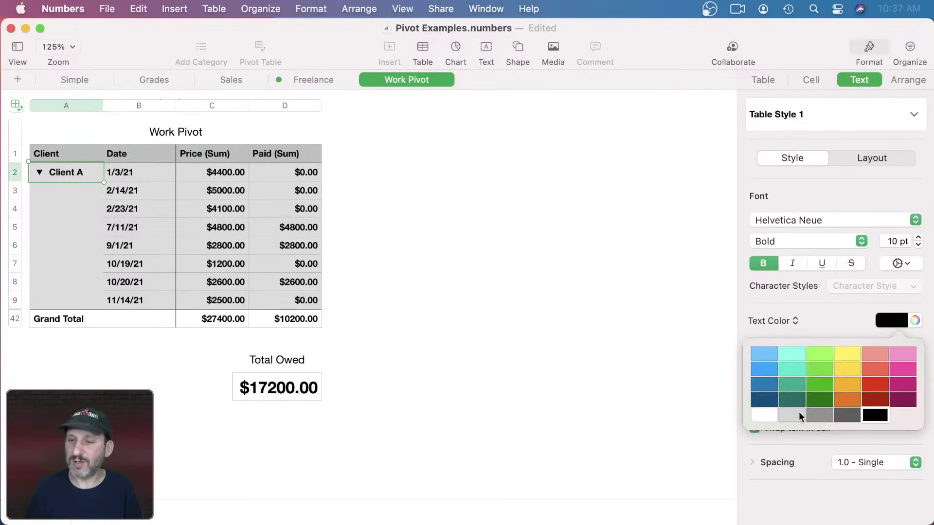
pyautogui.click(814, 415)
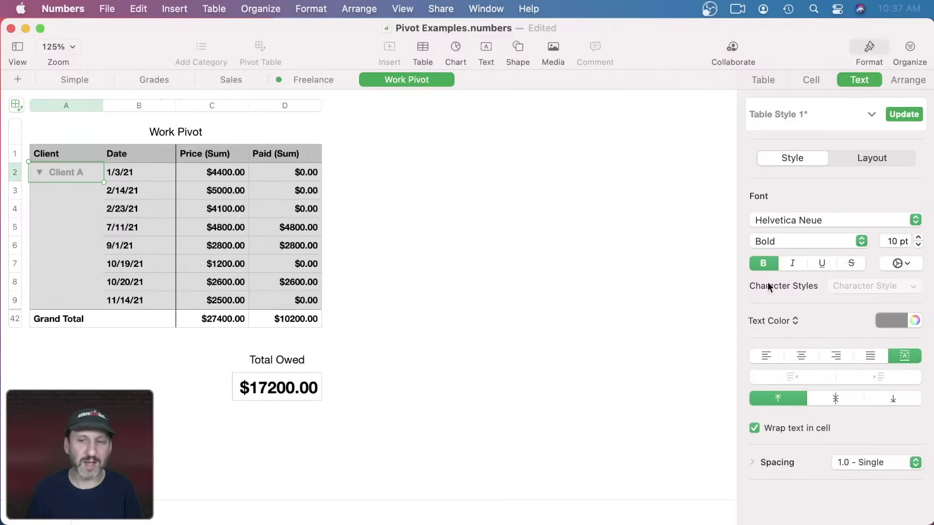
pyautogui.click(898, 320)
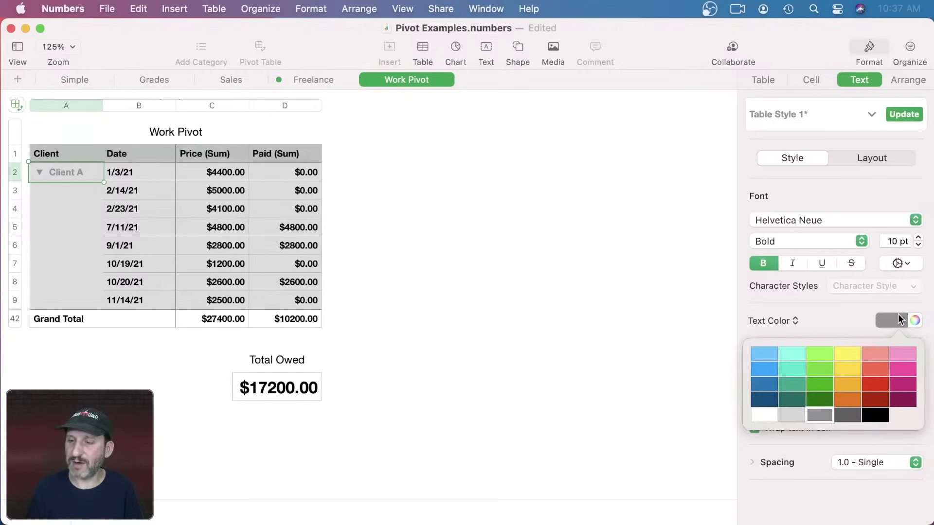
pyautogui.click(793, 415)
pyautogui.click(491, 241)
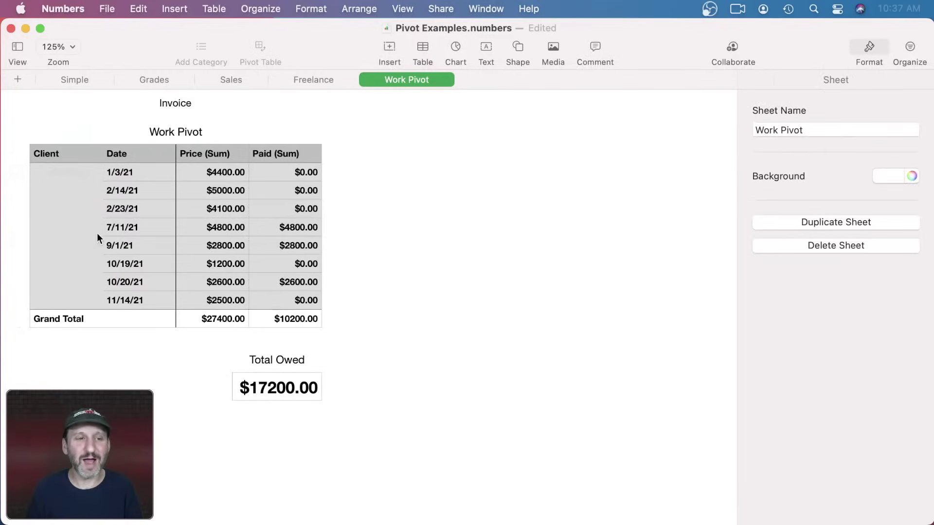
# Narrow the Client column of the Work Pivot table slightly.
pyautogui.click(66, 144)
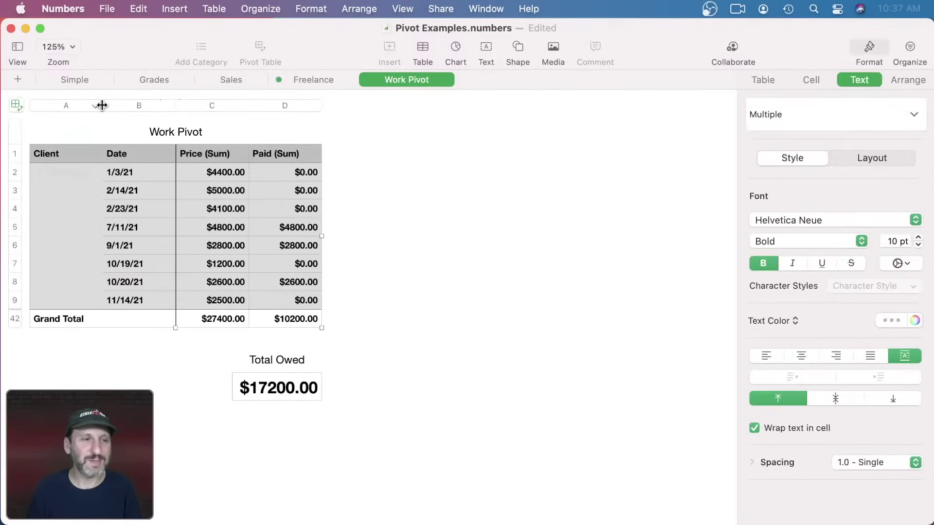
pyautogui.moveTo(102, 105)
pyautogui.mouseDown()
pyautogui.moveTo(37, 105)
pyautogui.moveTo(95, 106)
pyautogui.mouseUp()
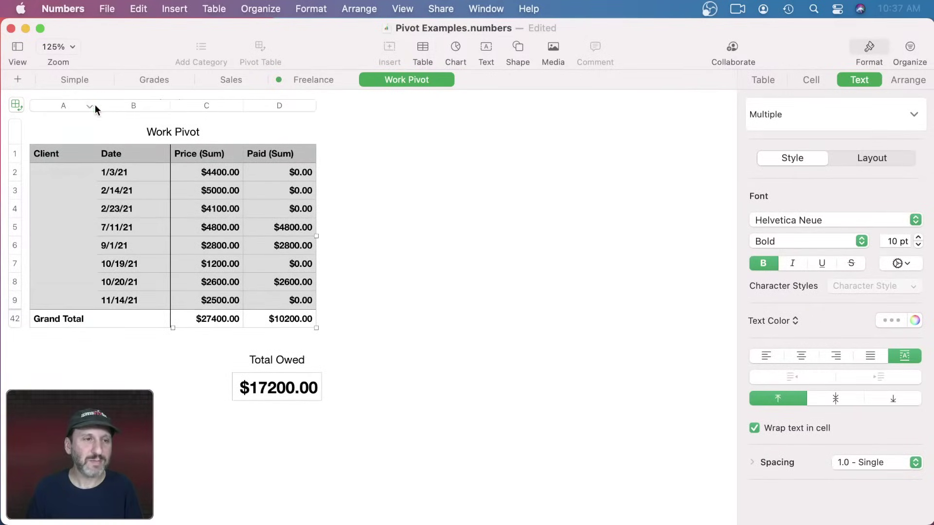
pyautogui.click(81, 108)
pyautogui.click(380, 193)
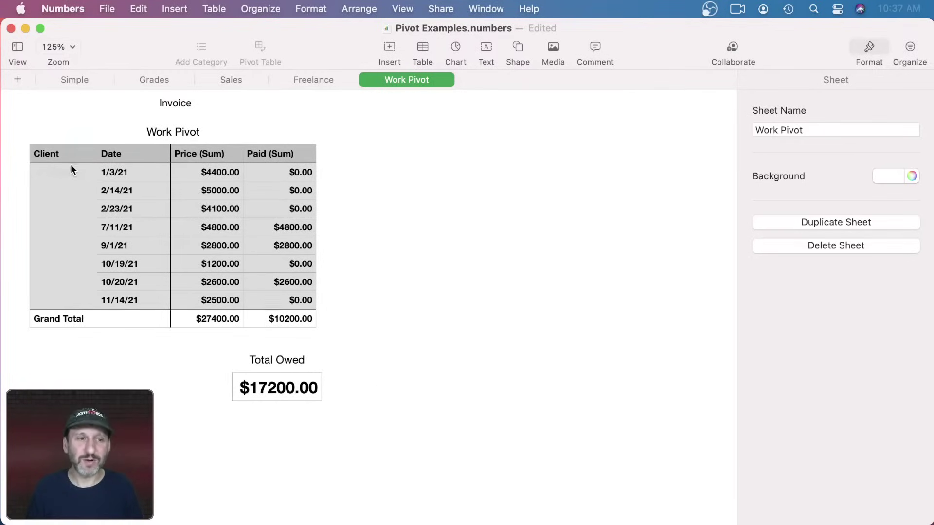
# Change Work Pivot's Client quick filter from Client A to only Client C, trying Client B in between.
pyautogui.click(188, 194)
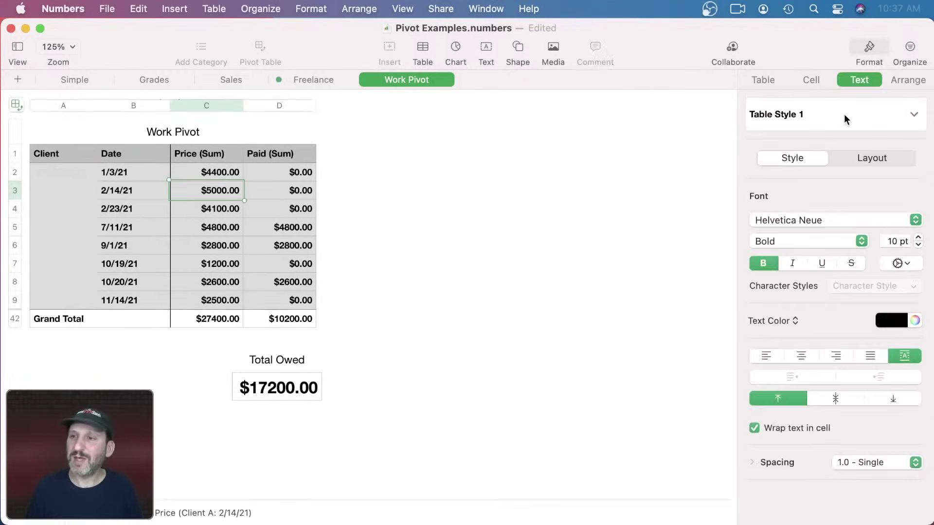
pyautogui.click(909, 51)
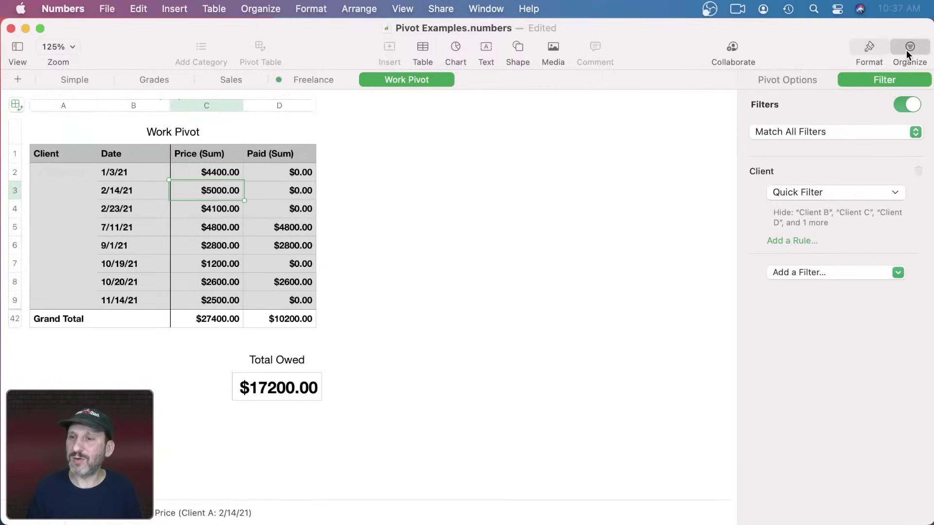
pyautogui.click(818, 193)
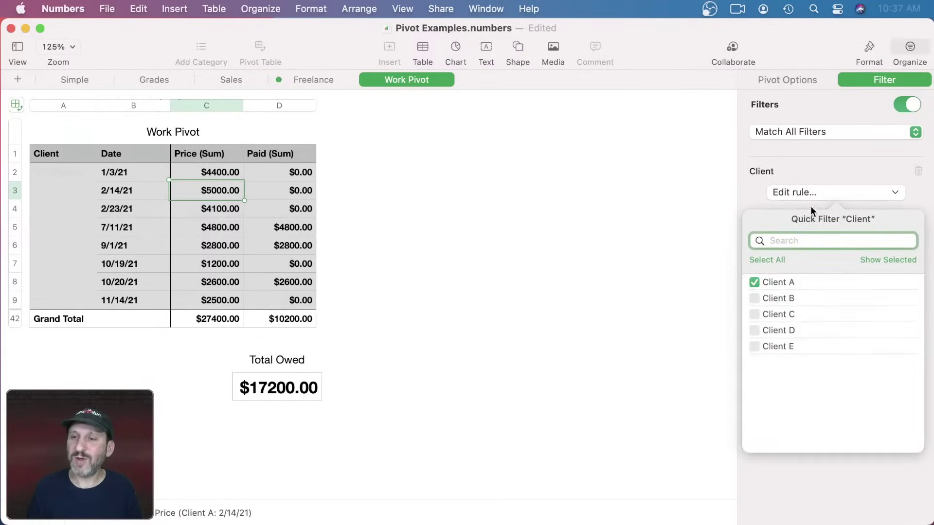
pyautogui.click(755, 283)
pyautogui.click(754, 298)
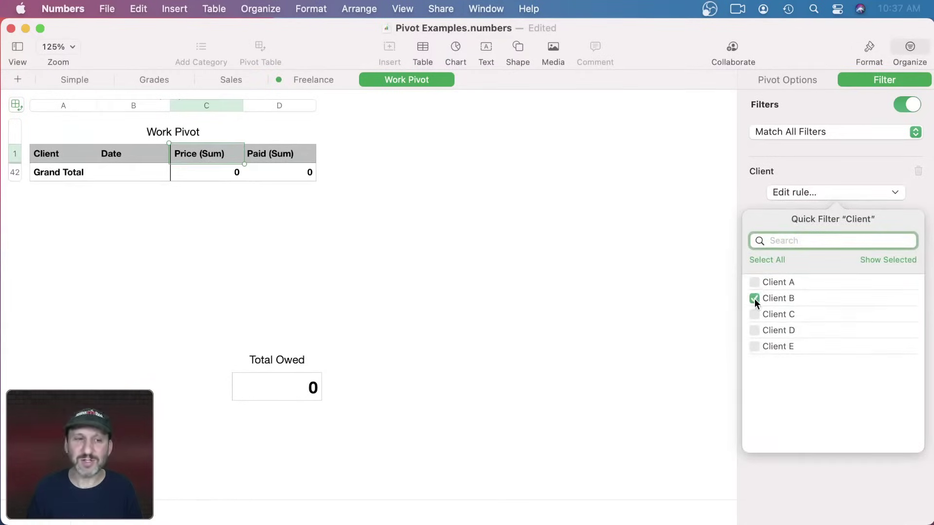
pyautogui.click(754, 298)
pyautogui.click(755, 314)
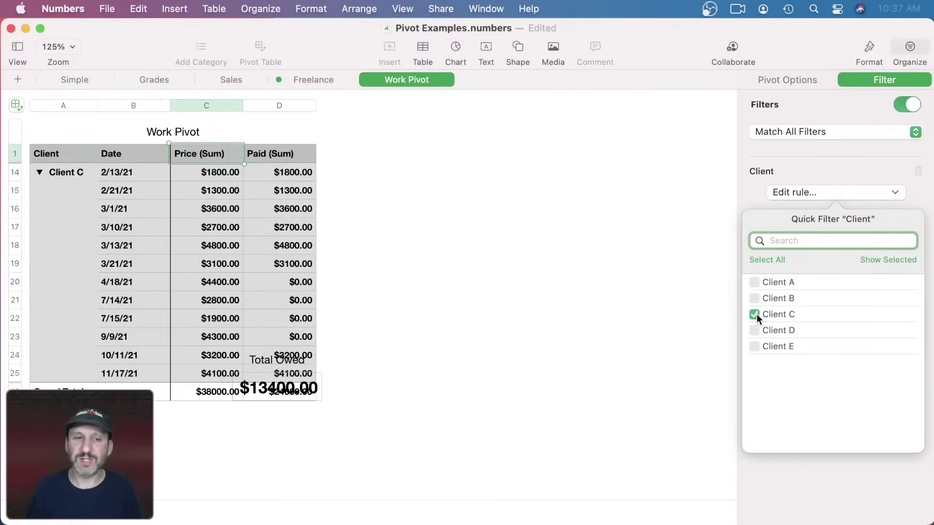
# Move the Total Owed table to the right of Work Pivot so it no longer overlaps the Client C rows.
pyautogui.click(343, 384)
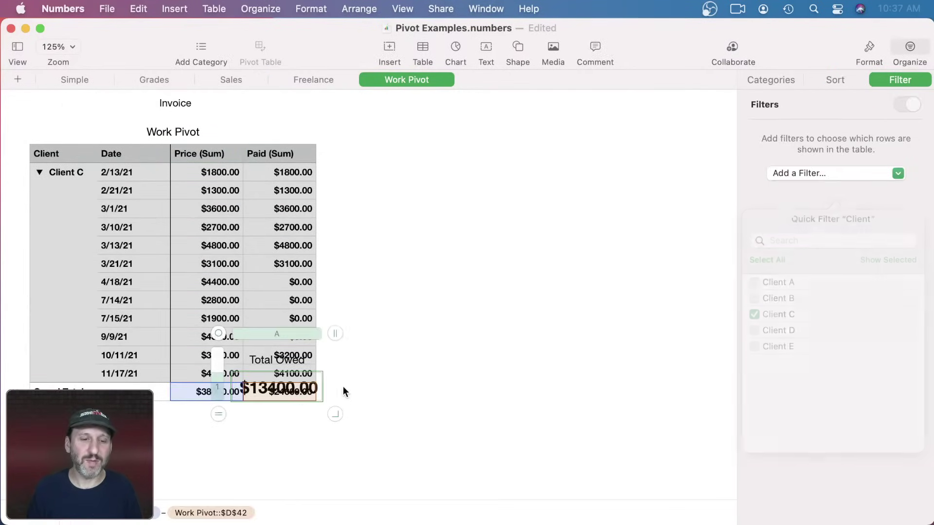
pyautogui.doubleClick(248, 371)
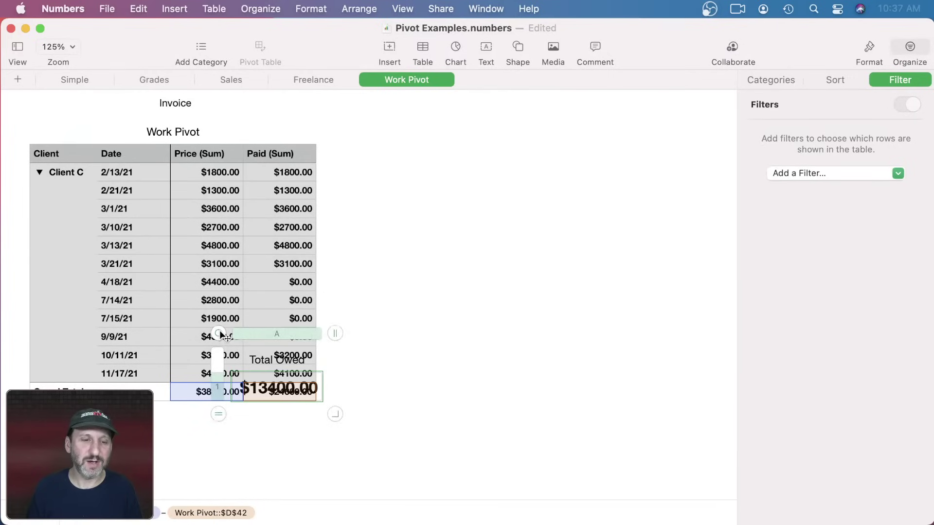
pyautogui.moveTo(220, 334); pyautogui.dragTo(333, 335)
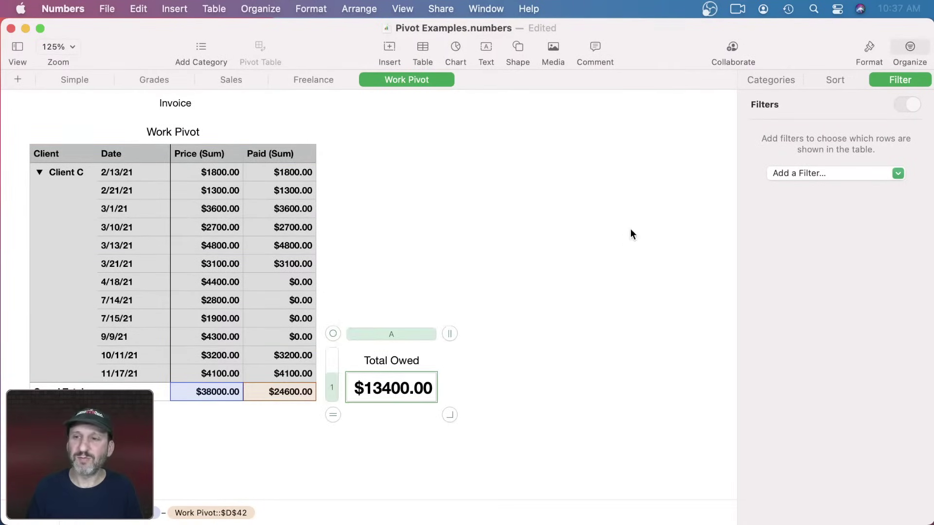
# Add a Paid number filter to Work Pivot, first with the rule Greater than 0, and change the rule to Equal to 0.
pyautogui.click(280, 246)
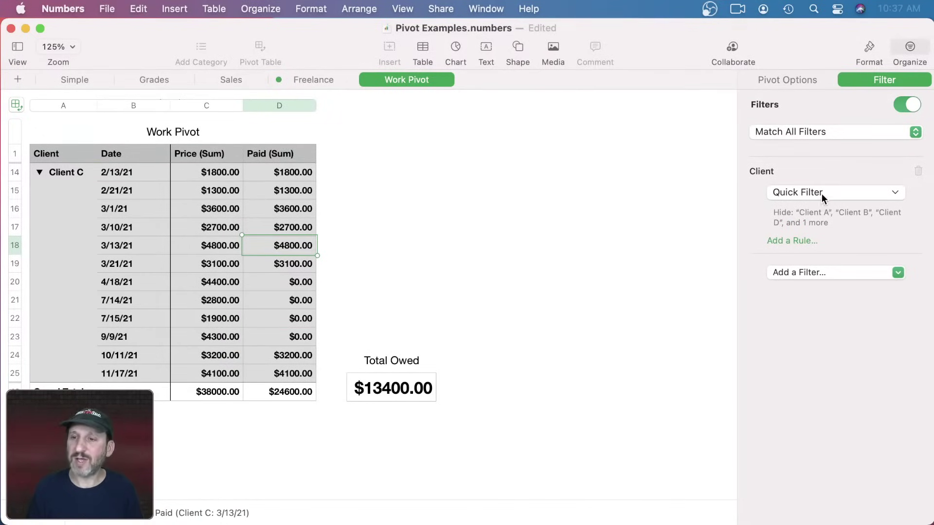
pyautogui.click(819, 272)
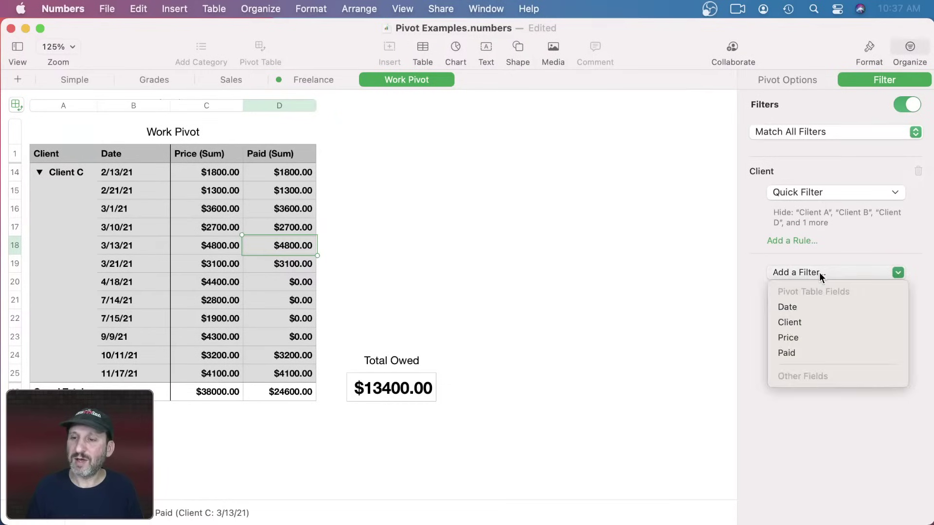
pyautogui.click(801, 354)
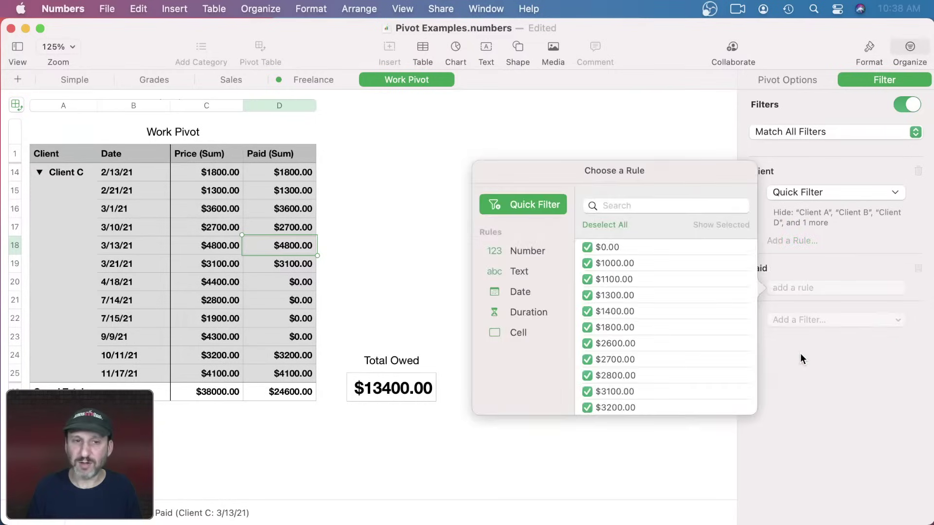
pyautogui.click(520, 254)
pyautogui.click(618, 263)
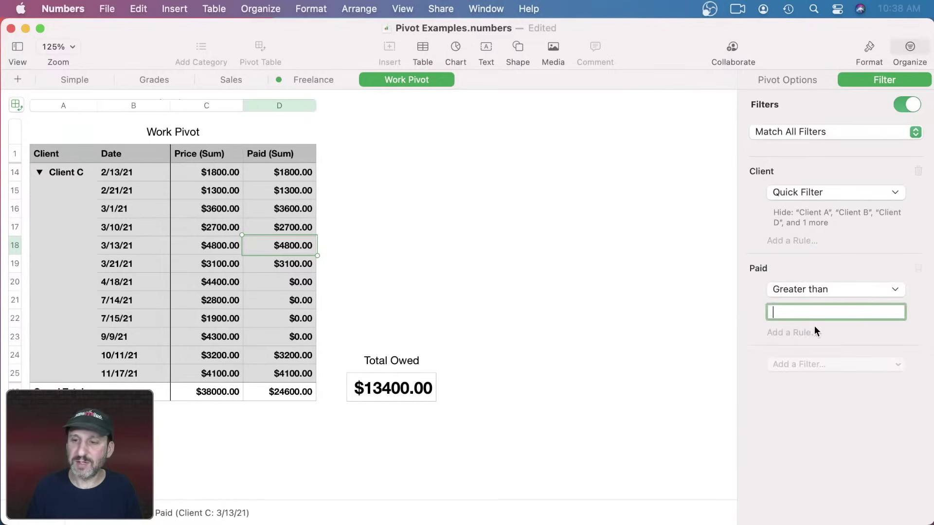
pyautogui.write('0')
pyautogui.press('Return')
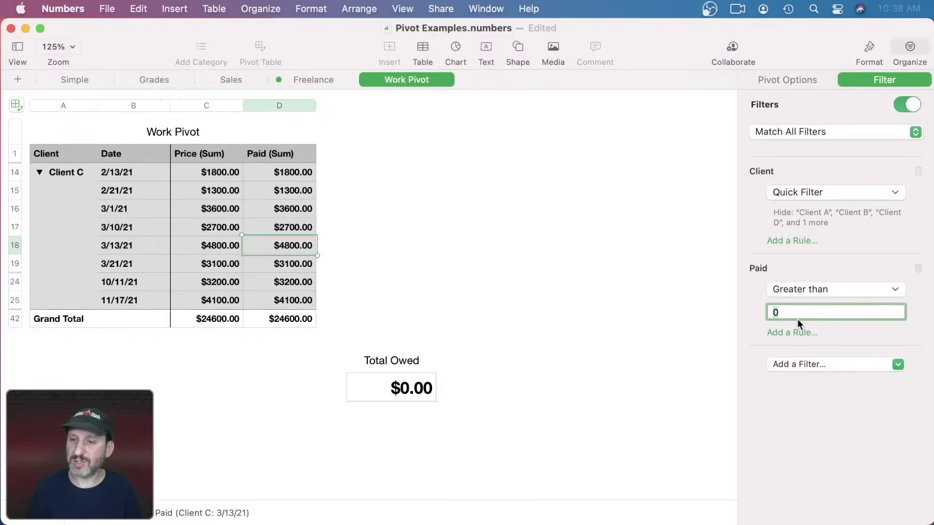
pyautogui.click(806, 290)
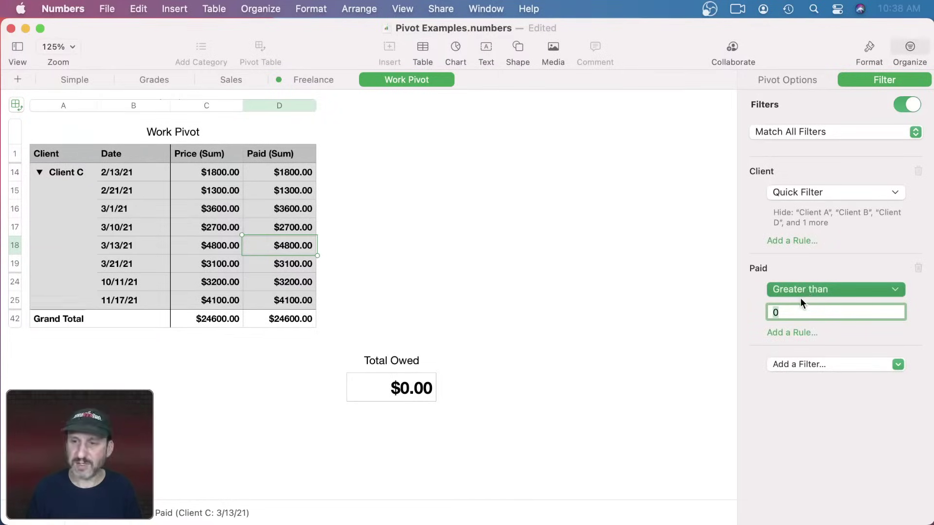
pyautogui.click(620, 207)
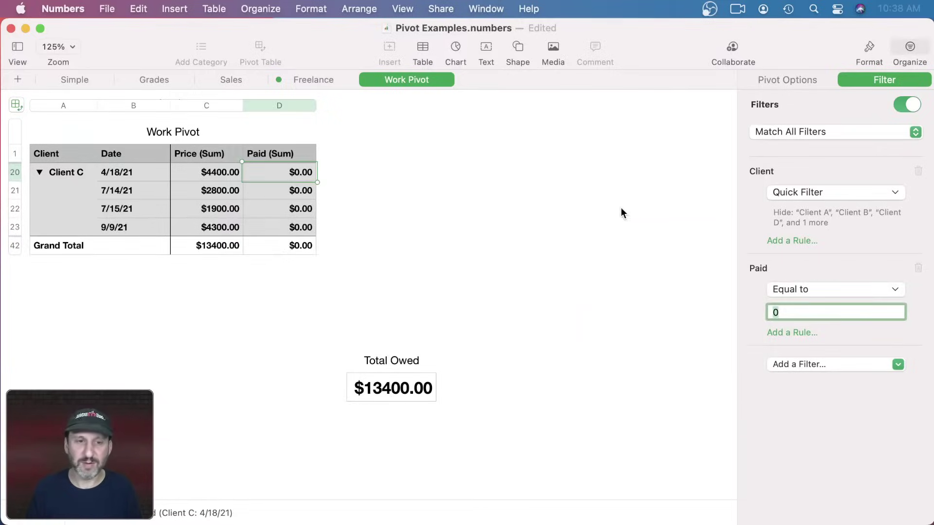
# Widen the Paid (Sum) column of Work Pivot very slightly.
pyautogui.click(497, 259)
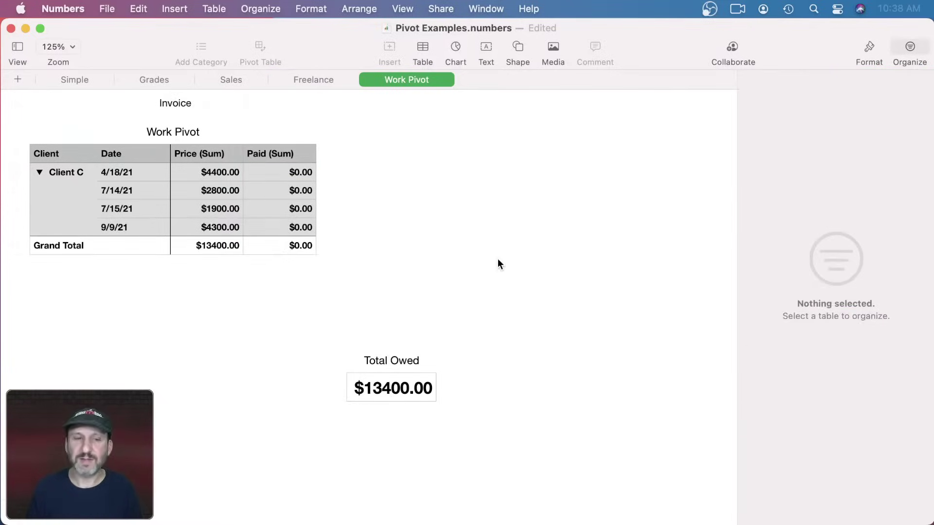
pyautogui.click(221, 174)
pyautogui.click(220, 229)
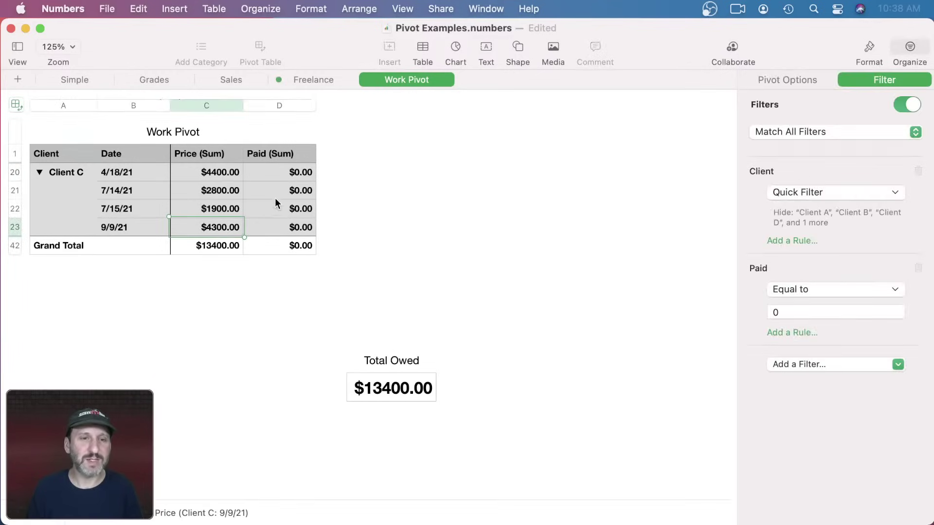
pyautogui.click(292, 173)
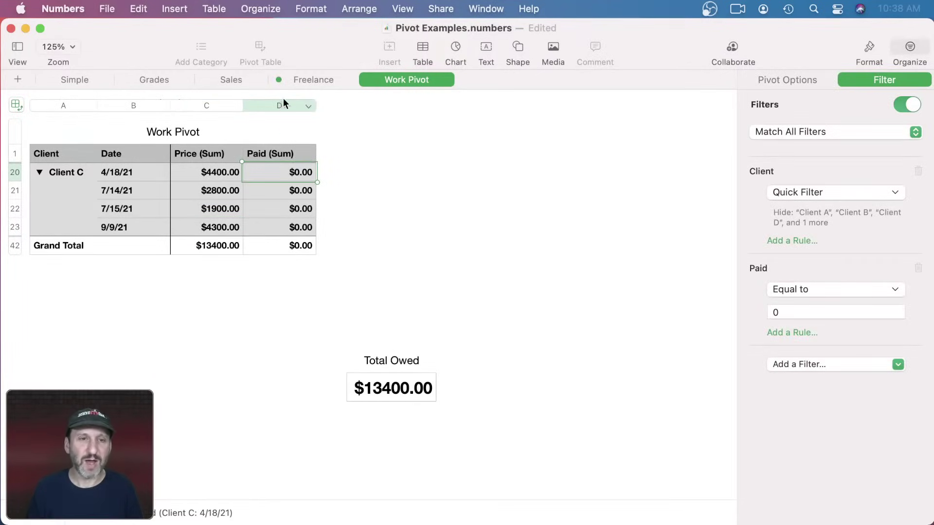
pyautogui.moveTo(315, 107)
pyautogui.mouseDown()
pyautogui.moveTo(246, 109)
pyautogui.moveTo(316, 112)
pyautogui.mouseUp()
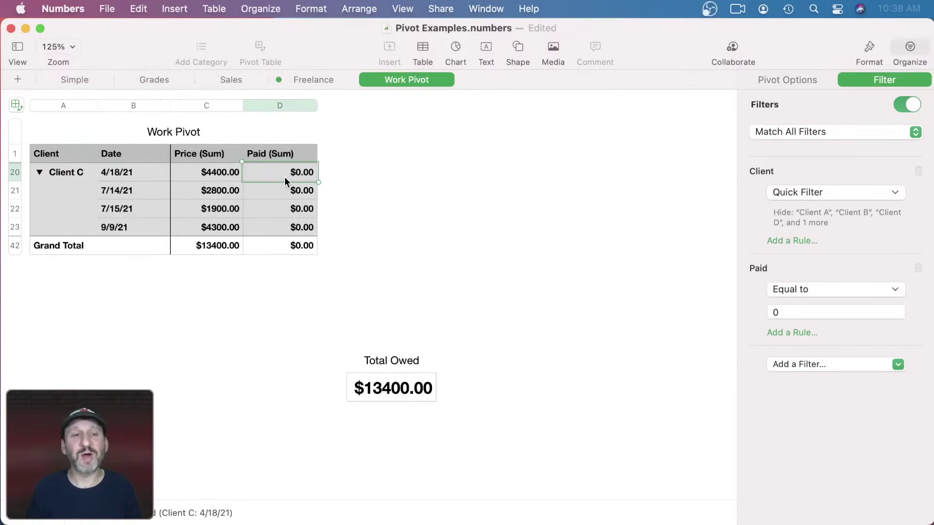
# Check Work Pivot's Grand Total cells and look at the Work source table on the Freelance sheet.
pyautogui.click(236, 174)
pyautogui.click(238, 245)
pyautogui.click(279, 241)
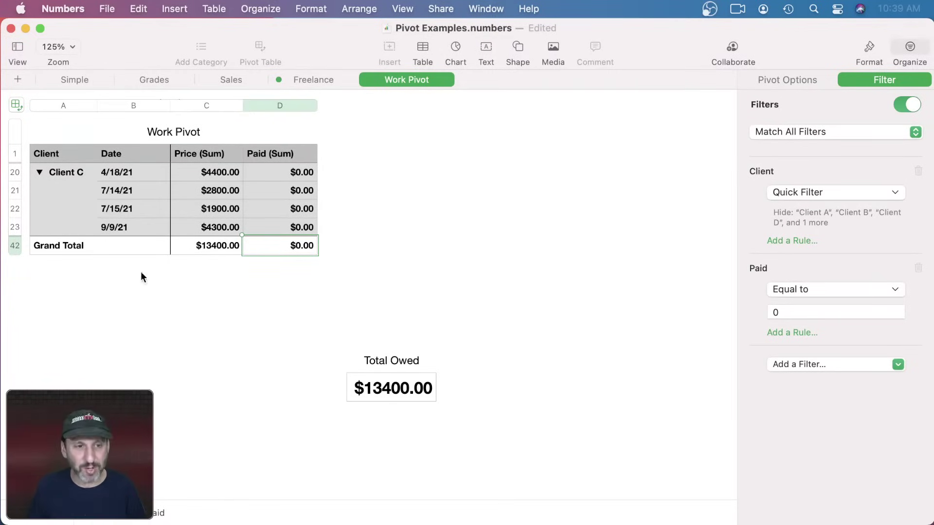
pyautogui.click(317, 79)
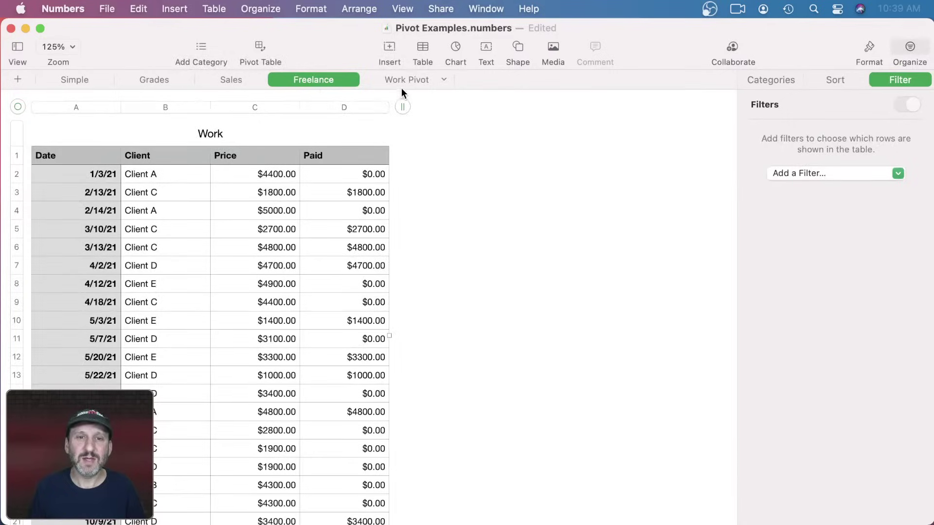
pyautogui.click(384, 79)
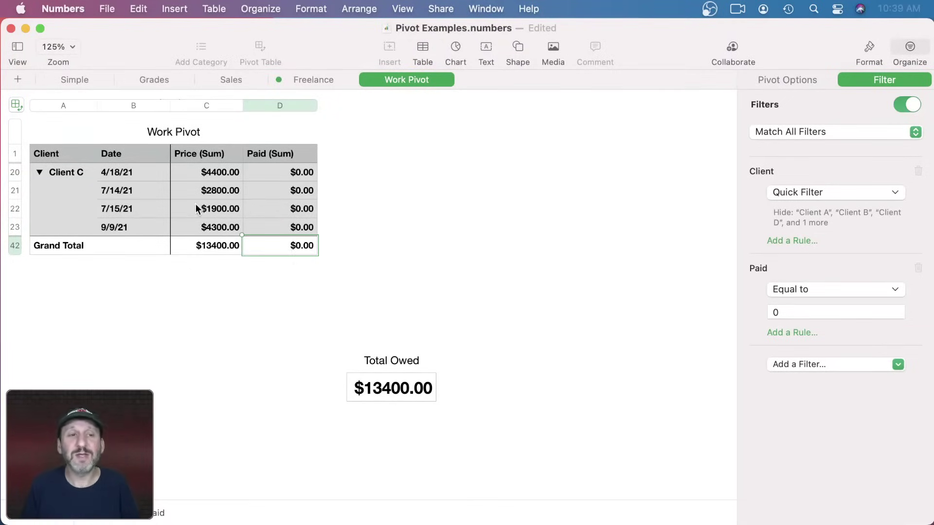
# Inspect the cells that Total Owed refers to, the 7/14/21 price and paid cells, and the actions offered for the Paid (Sum) column.
pyautogui.click(382, 395)
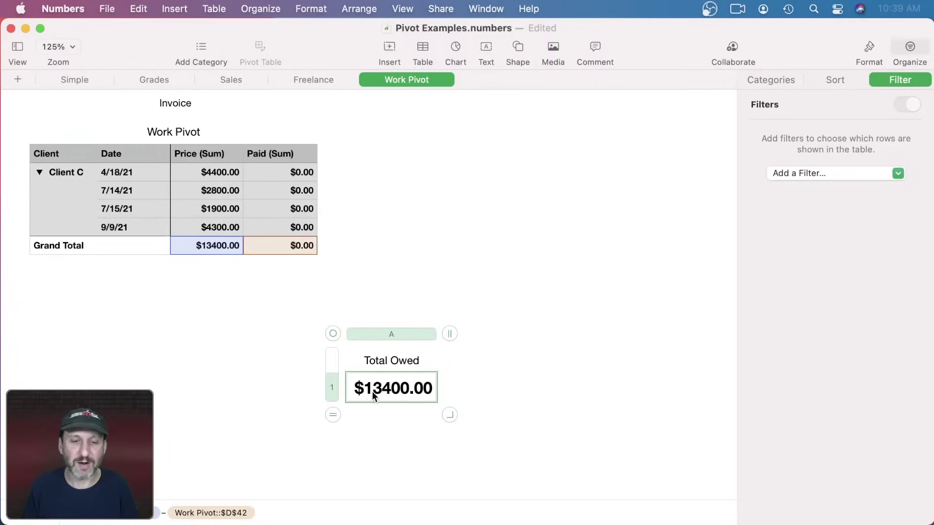
pyautogui.click(213, 204)
pyautogui.click(269, 191)
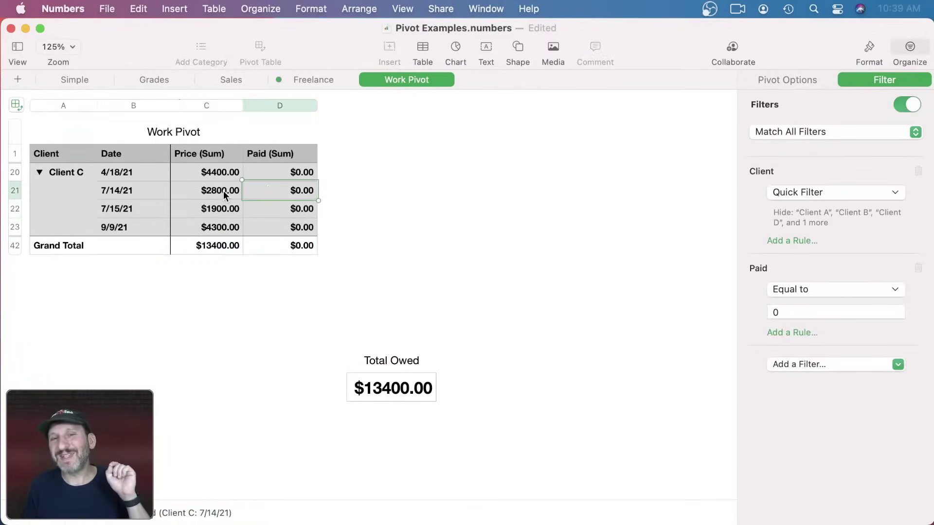
pyautogui.click(197, 194)
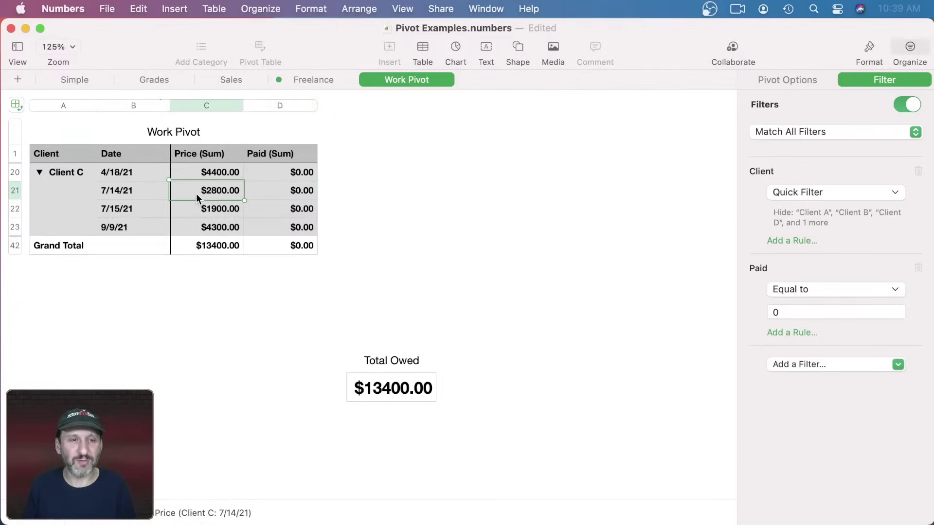
pyautogui.click(275, 191)
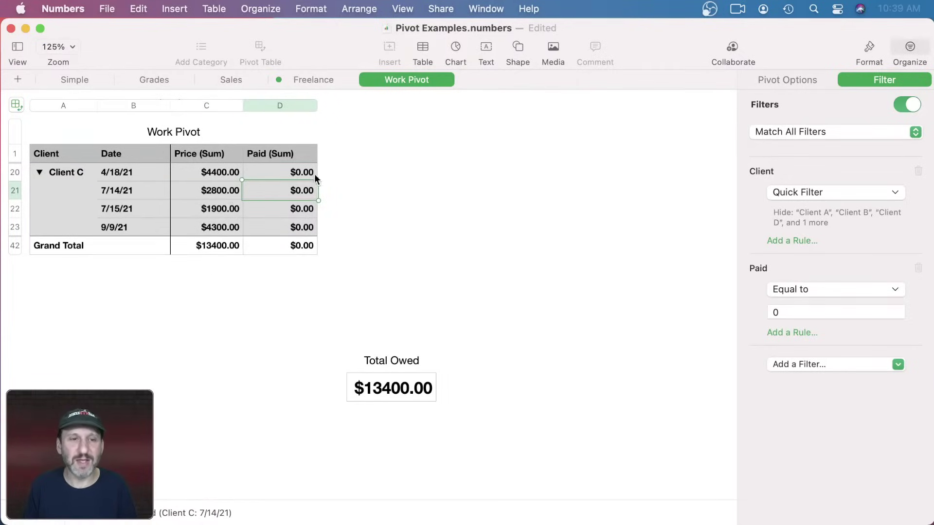
pyautogui.click(309, 106)
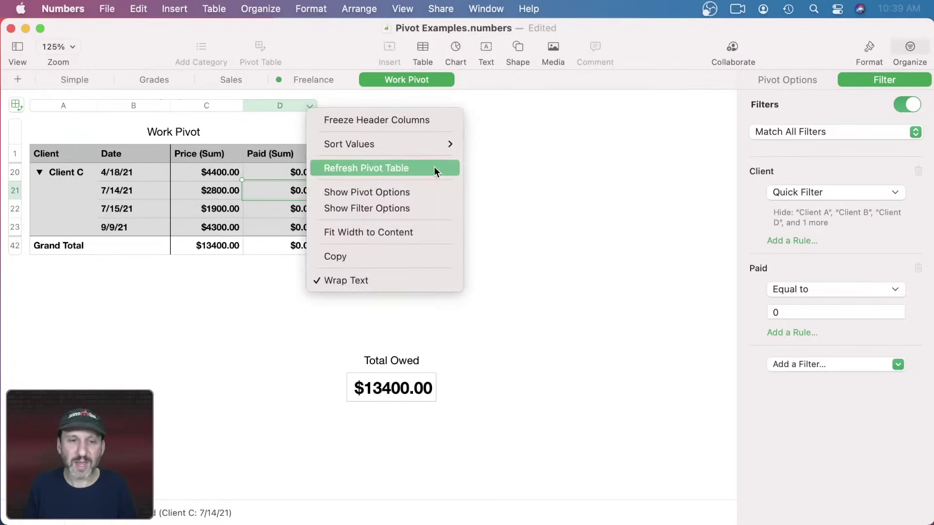
pyautogui.click(512, 228)
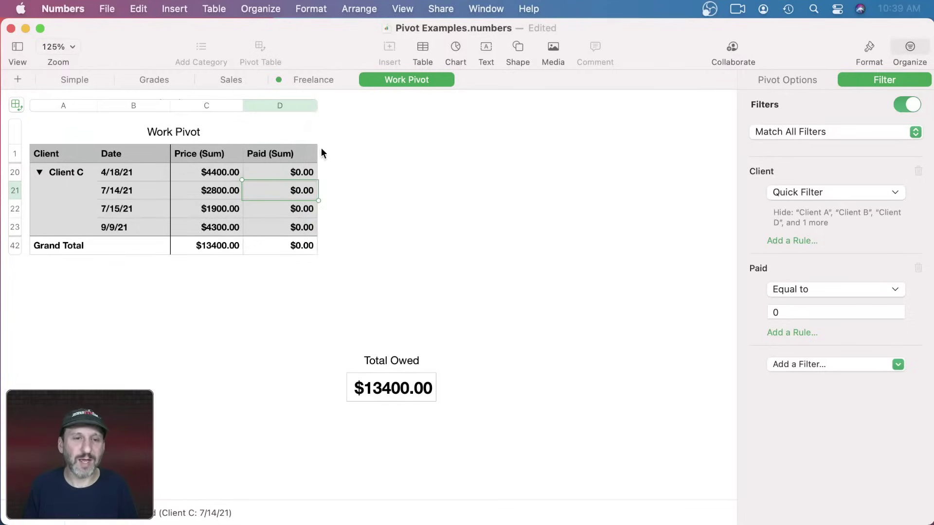
# Compare Client C's 4/18/21 price and paid cells with the Total Owed cell.
pyautogui.click(258, 172)
pyautogui.click(229, 173)
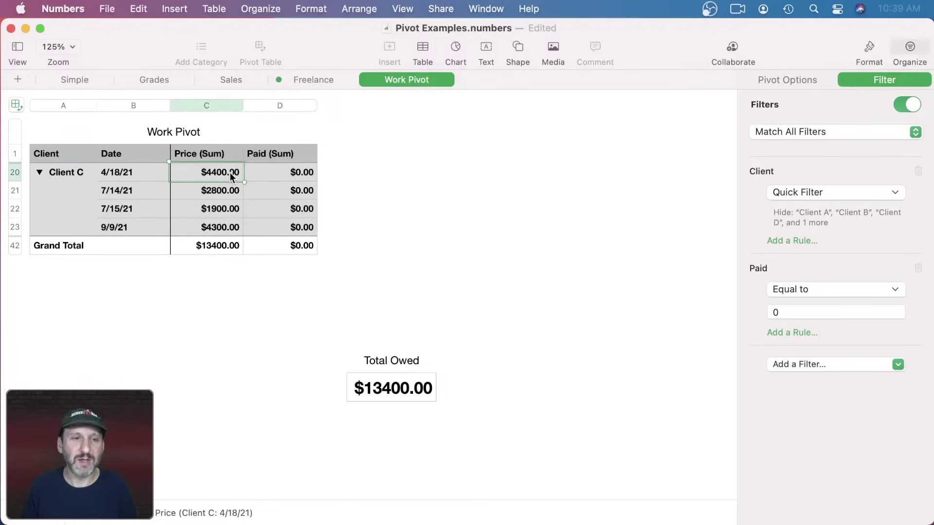
pyautogui.click(274, 169)
pyautogui.click(209, 173)
pyautogui.click(271, 169)
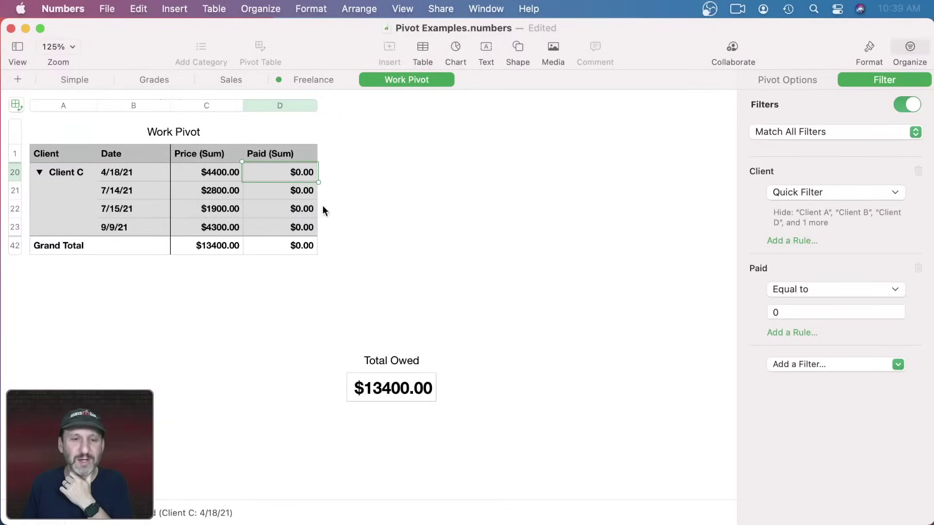
pyautogui.click(416, 395)
pyautogui.click(287, 349)
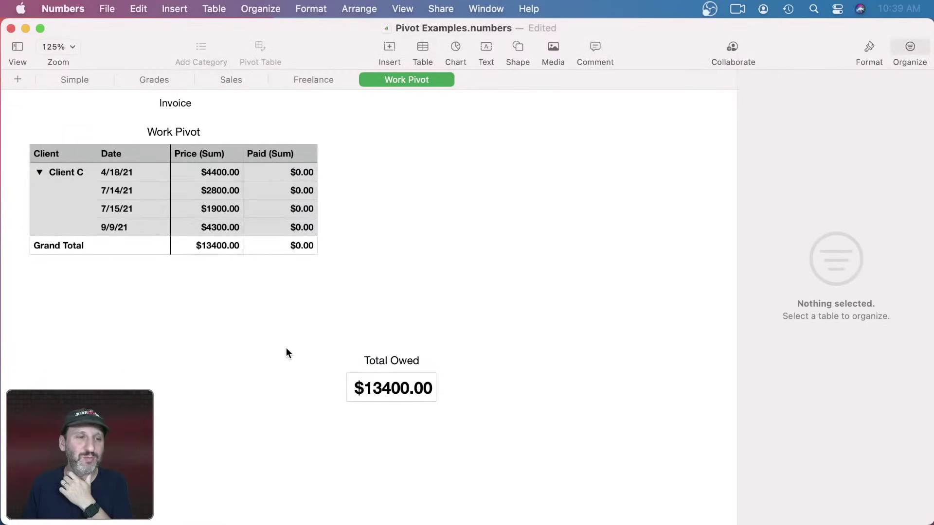
# Review the options for Work Pivot's row fields, such as hiding the Grand Total row, without applying any.
pyautogui.click(68, 249)
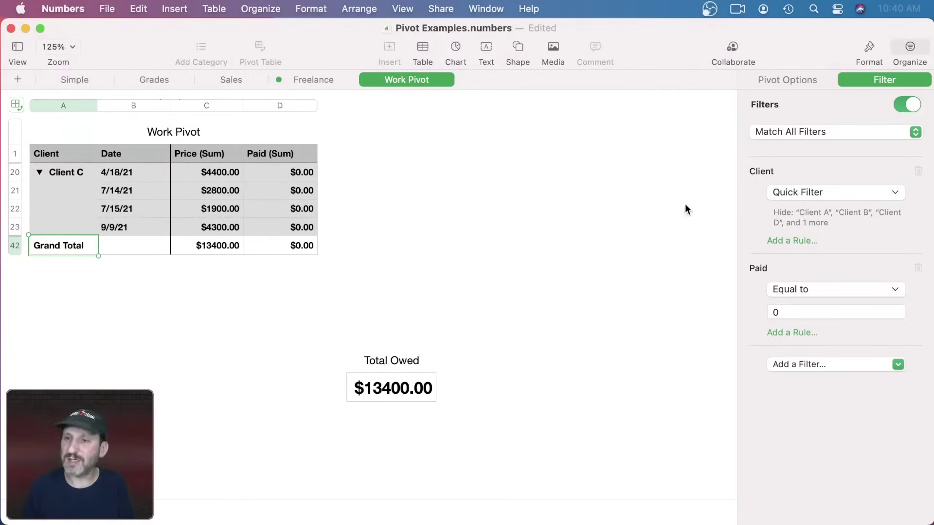
pyautogui.click(798, 83)
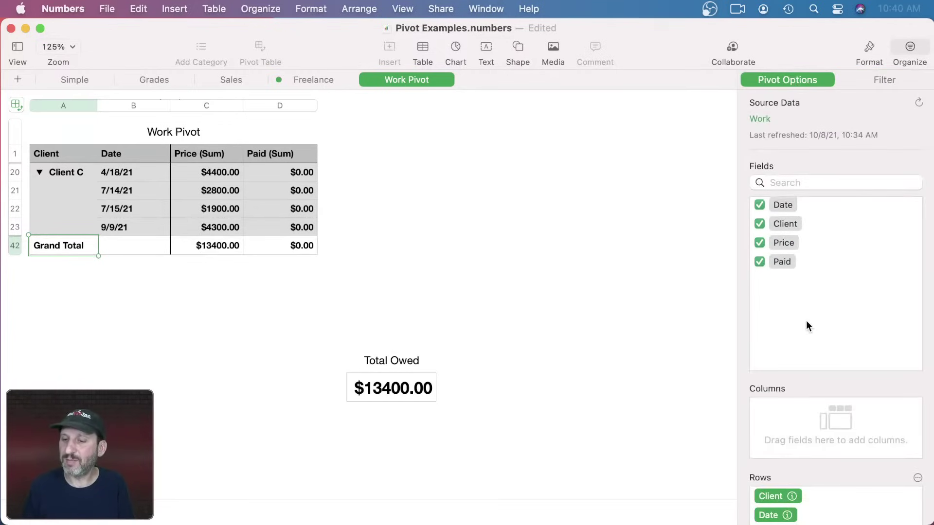
pyautogui.scroll(-5, 812, 421)
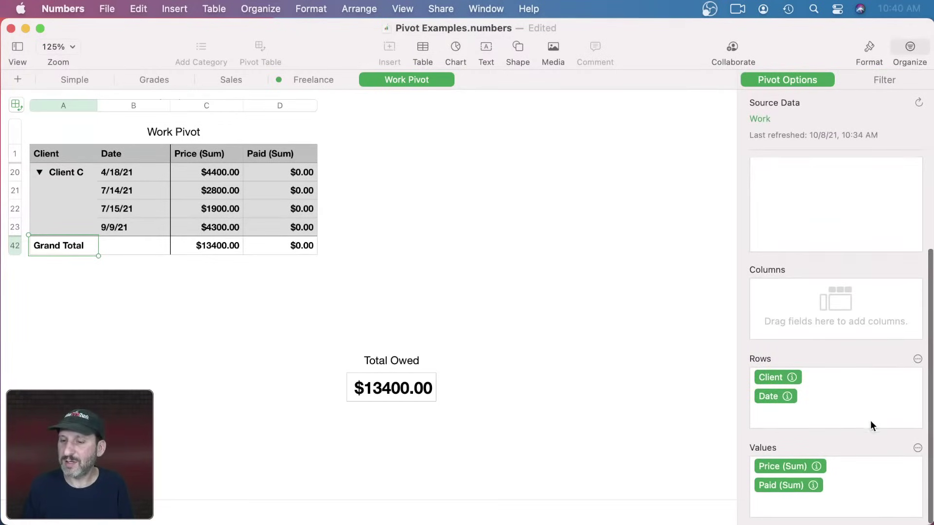
pyautogui.click(916, 359)
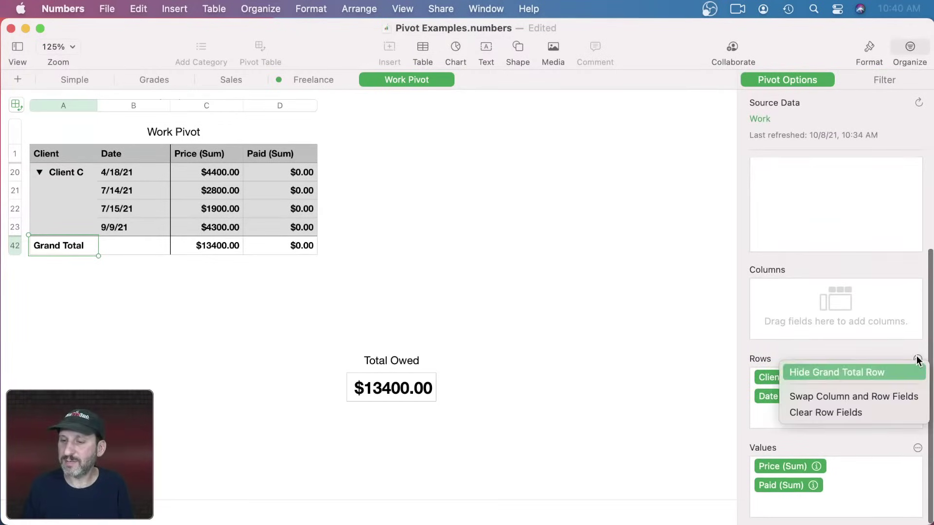
pyautogui.click(881, 346)
pyautogui.click(586, 271)
# Look through the Simple, Grades, Sales and Freelance sheets, return to Work Pivot and save the document.
pyautogui.click(81, 78)
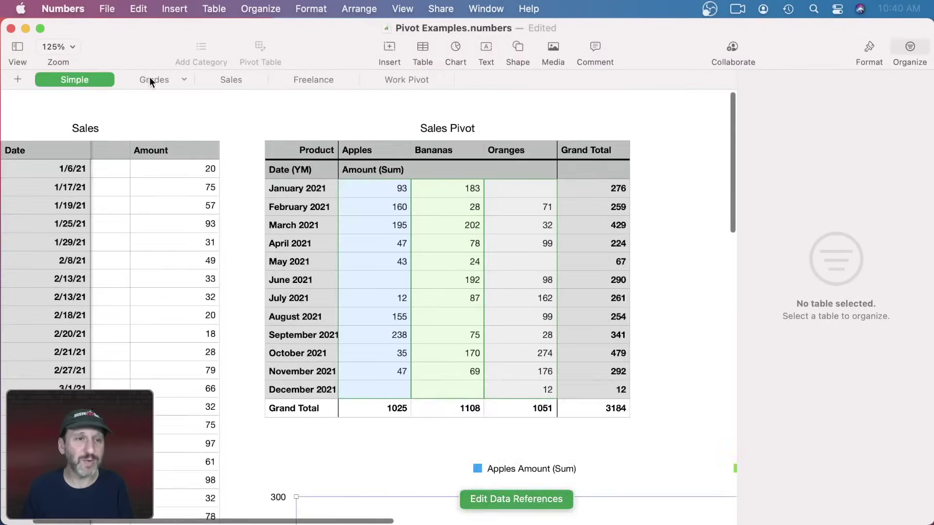
pyautogui.click(152, 78)
pyautogui.click(226, 78)
pyautogui.click(313, 79)
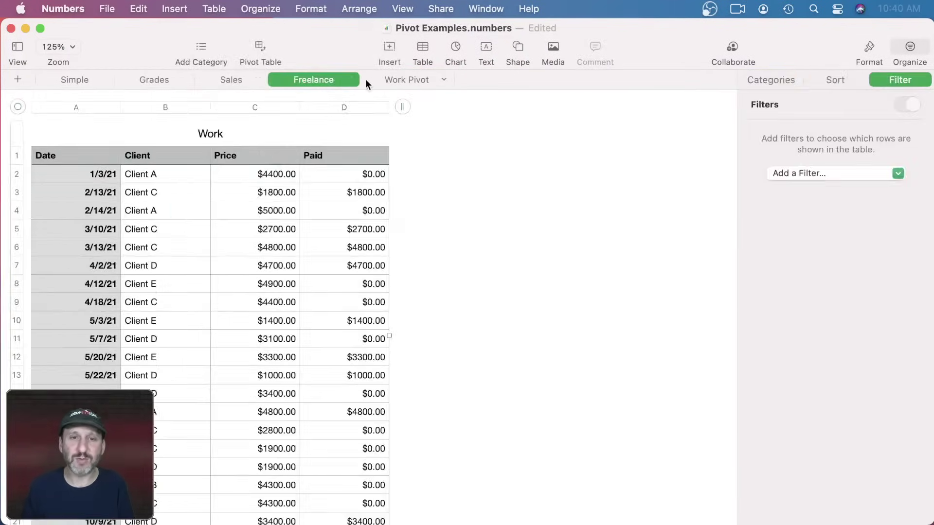
pyautogui.click(398, 79)
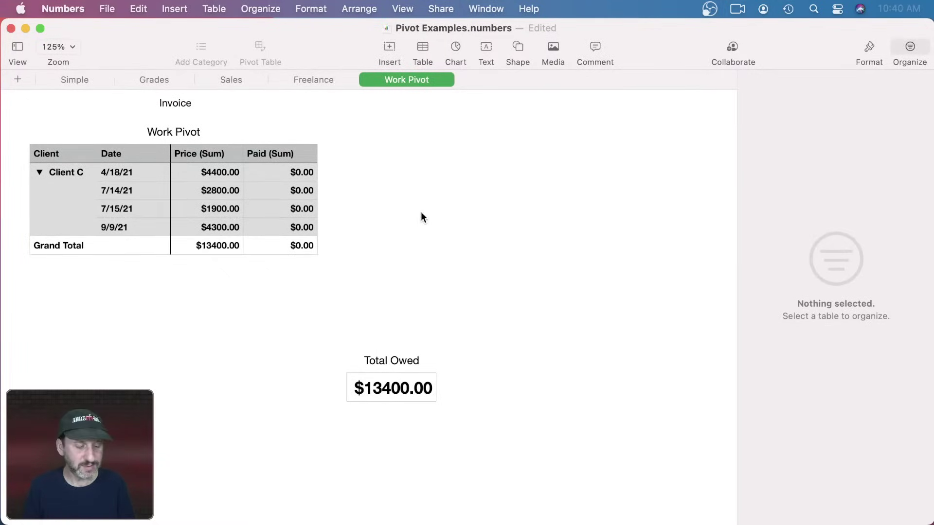
pyautogui.press('super+s')
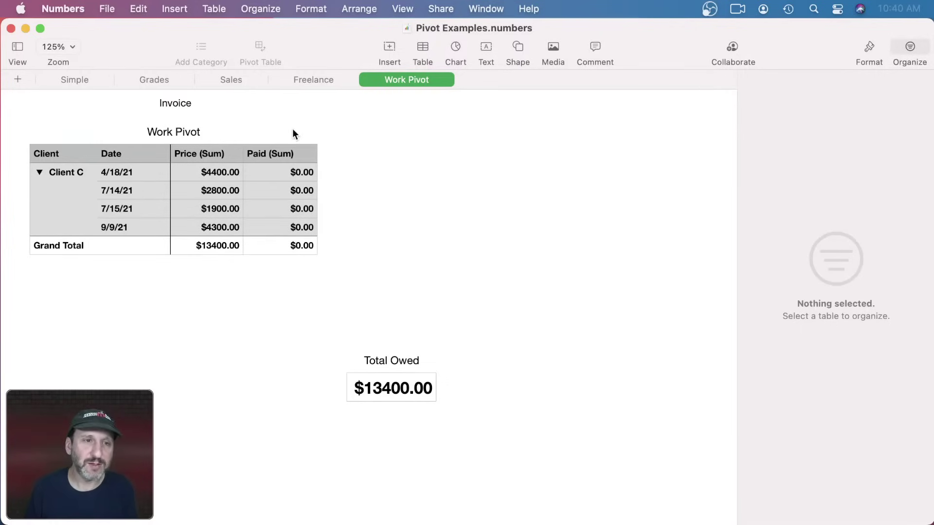
# Collapse the West store group in Sales Pivot on the Sales sheet.
pyautogui.click(71, 79)
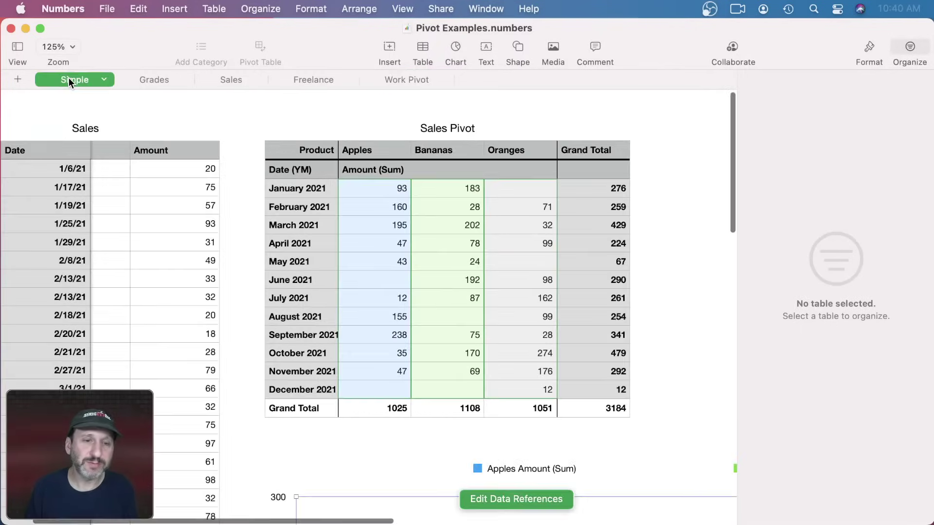
pyautogui.click(159, 80)
pyautogui.click(244, 80)
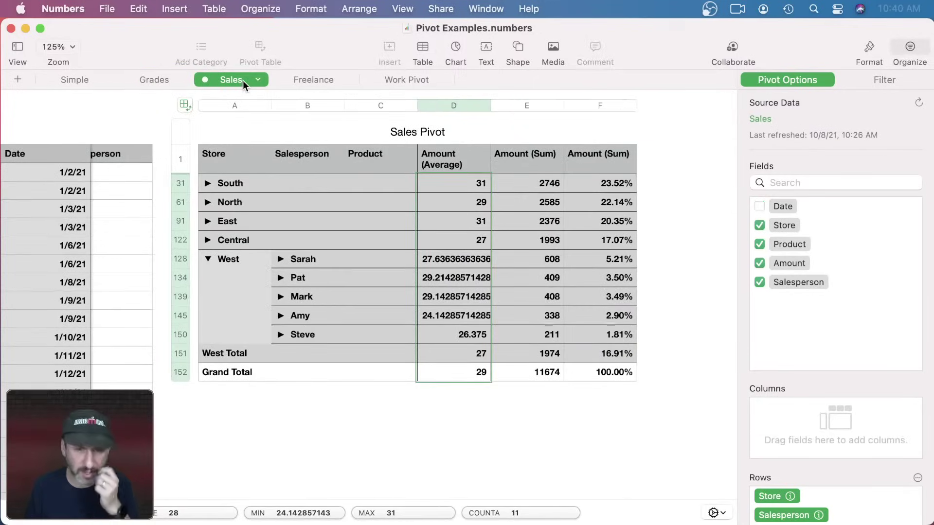
pyautogui.click(208, 258)
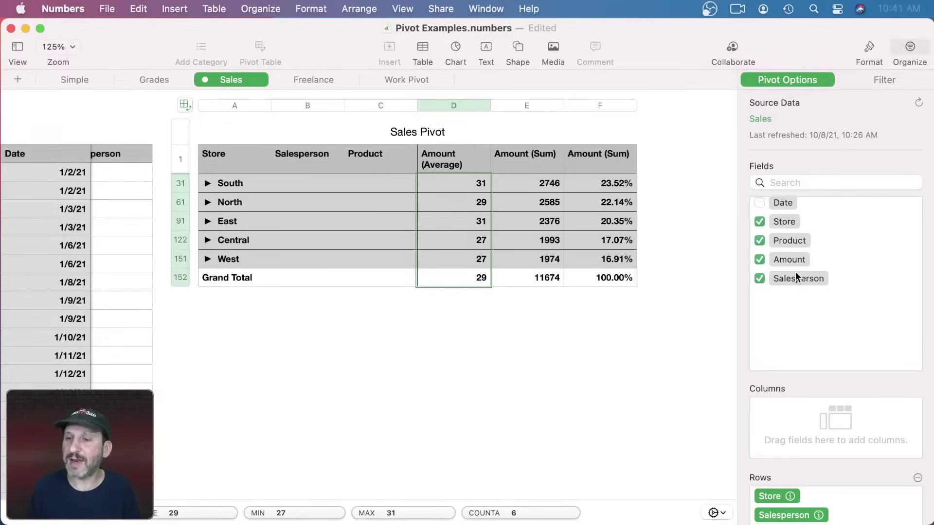
# Review which fields Sales Pivot uses for its columns, rows and values.
pyautogui.scroll(-2, 740, 294)
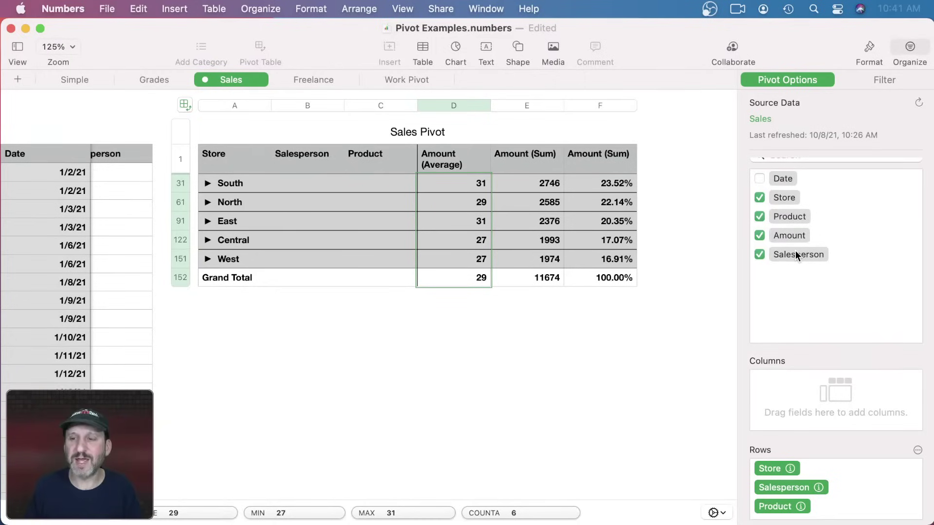
pyautogui.scroll(-4, 795, 250)
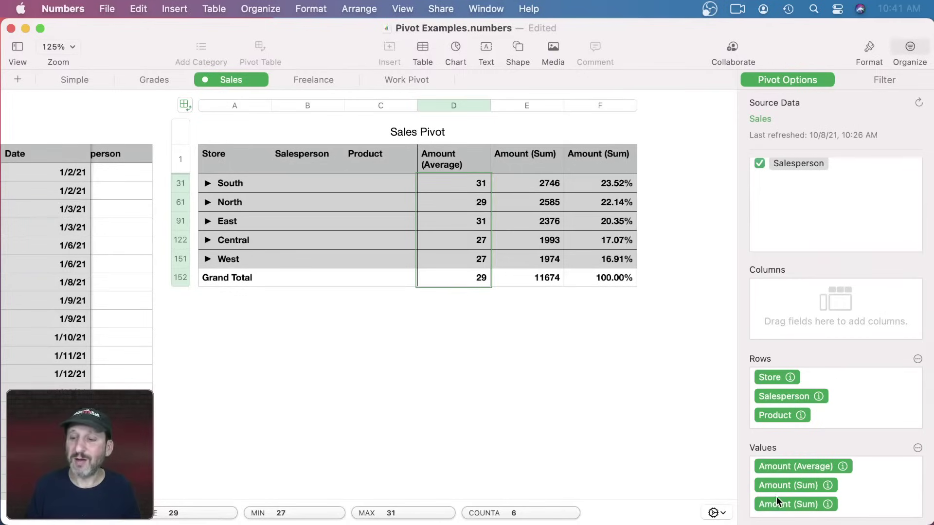
pyautogui.click(876, 467)
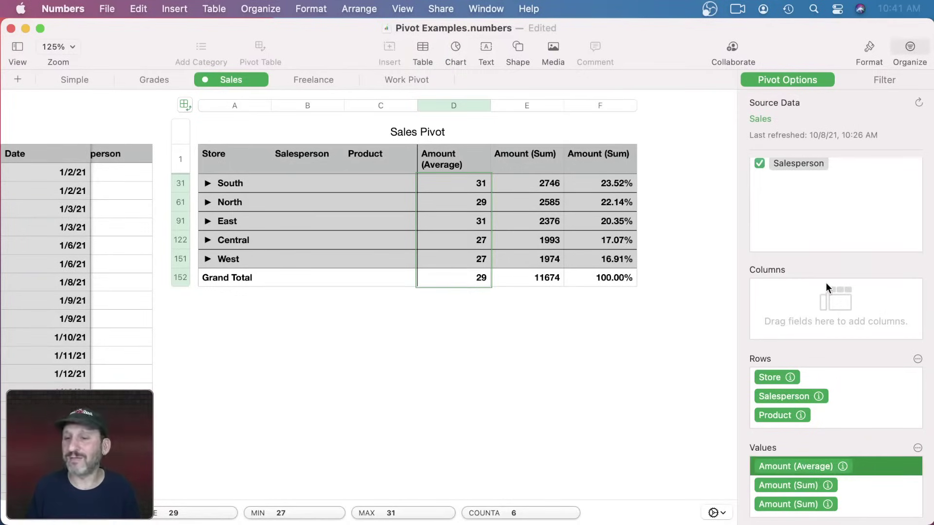
pyautogui.scroll(3, 826, 282)
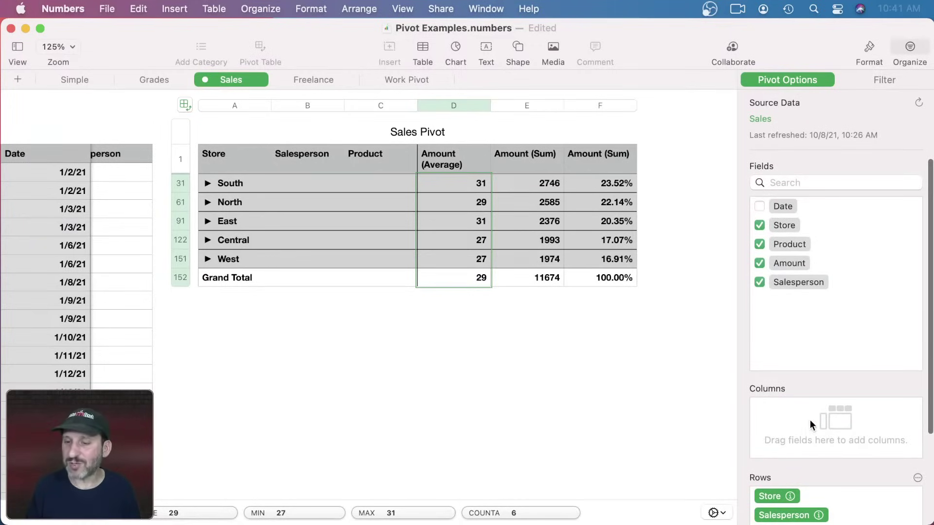
pyautogui.scroll(-3, 810, 419)
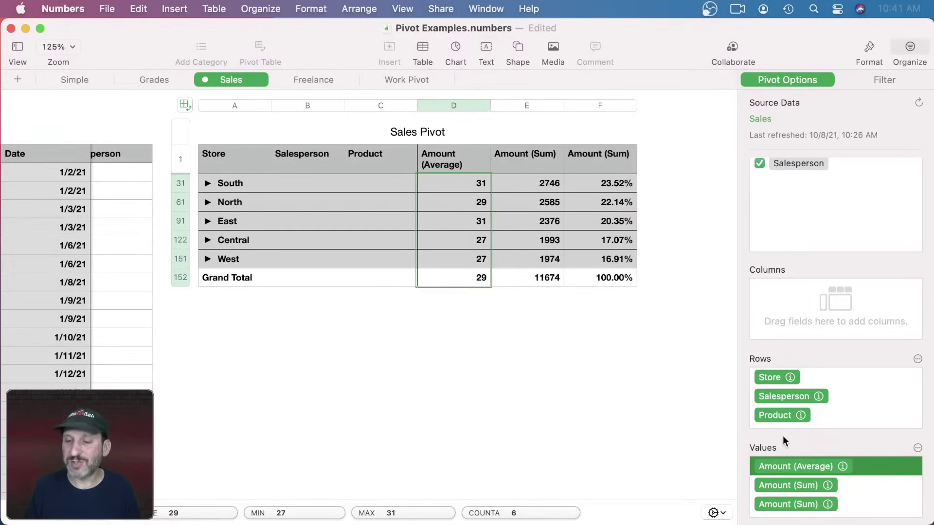
pyautogui.scroll(5, 785, 336)
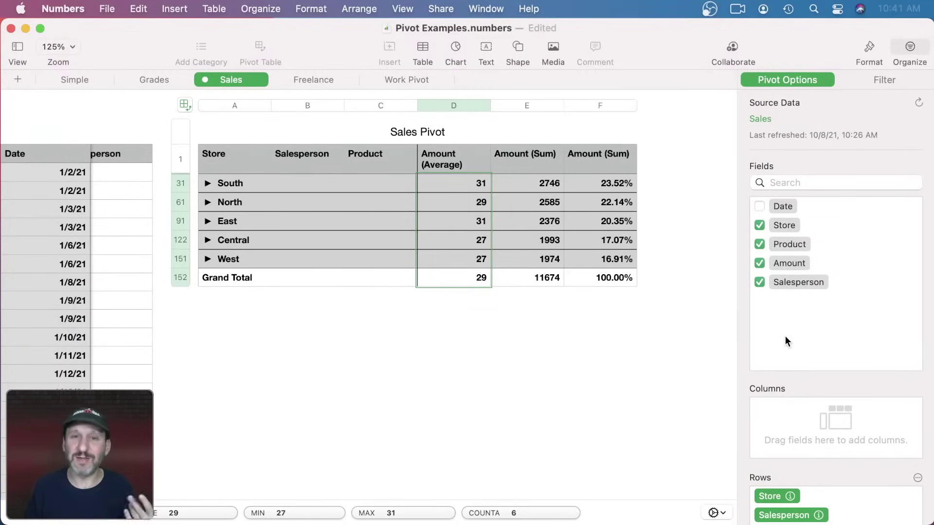
# Compare the Sales source table with the collapsed store summary in Sales Pivot.
pyautogui.hscroll(-10, 402, 303)
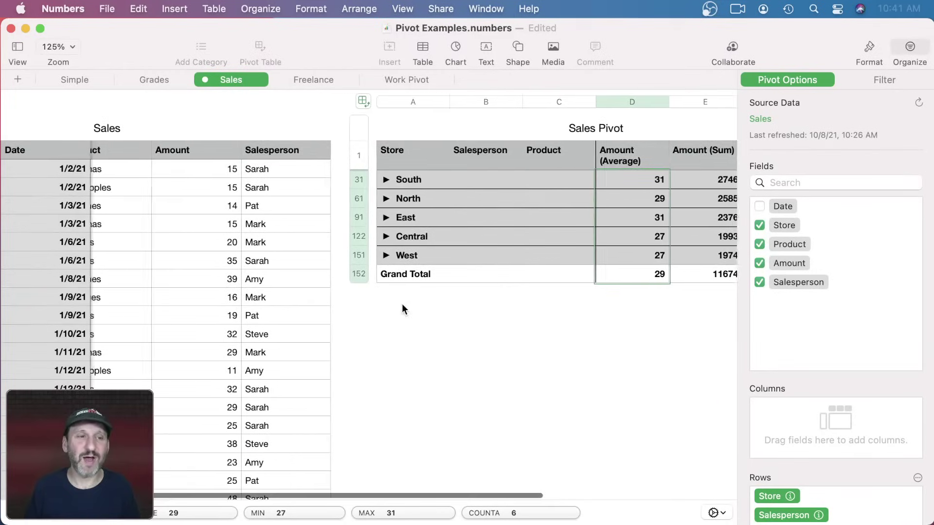
pyautogui.hscroll(10, 401, 303)
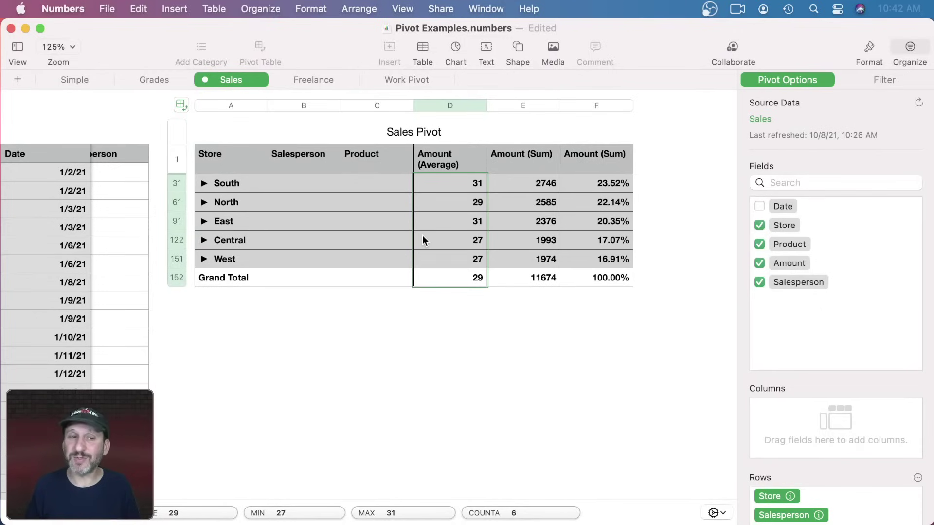
pyautogui.hscroll(-5, 390, 249)
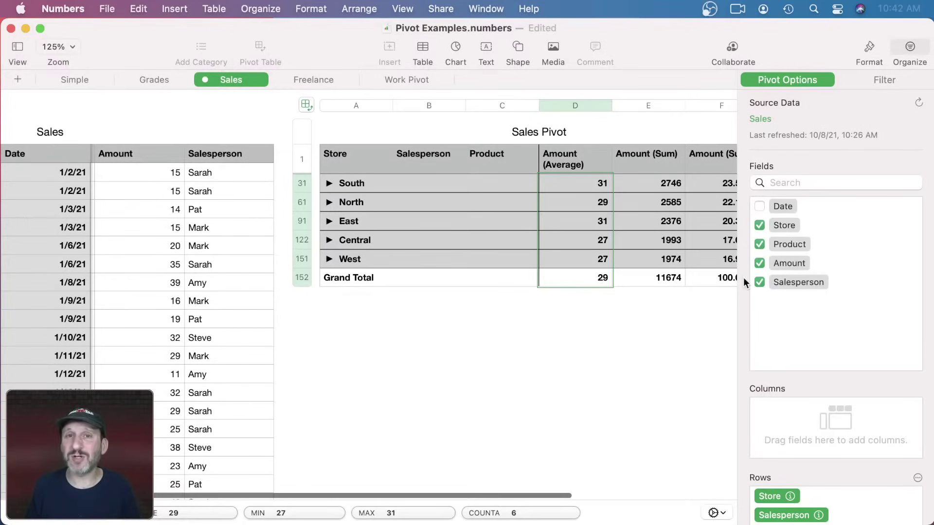
pyautogui.hscroll(5, 548, 206)
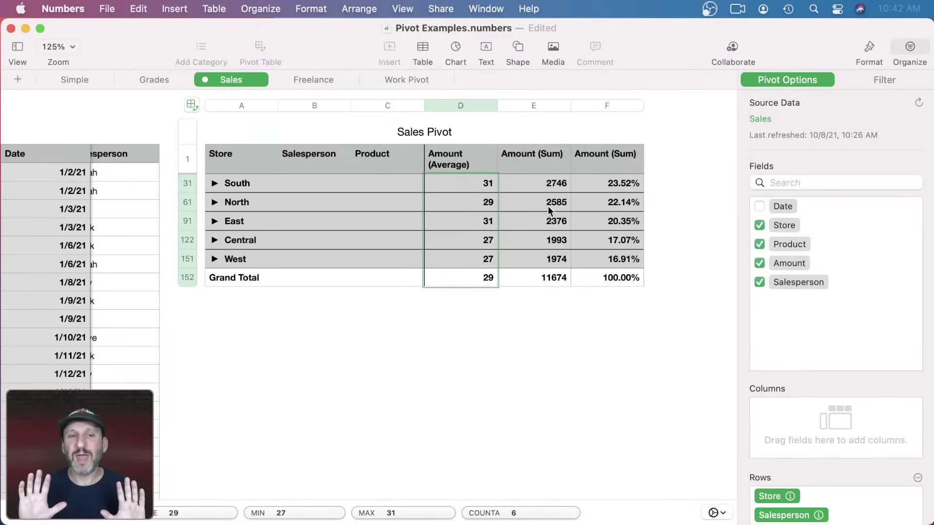
pyautogui.hscroll(-10, 548, 206)
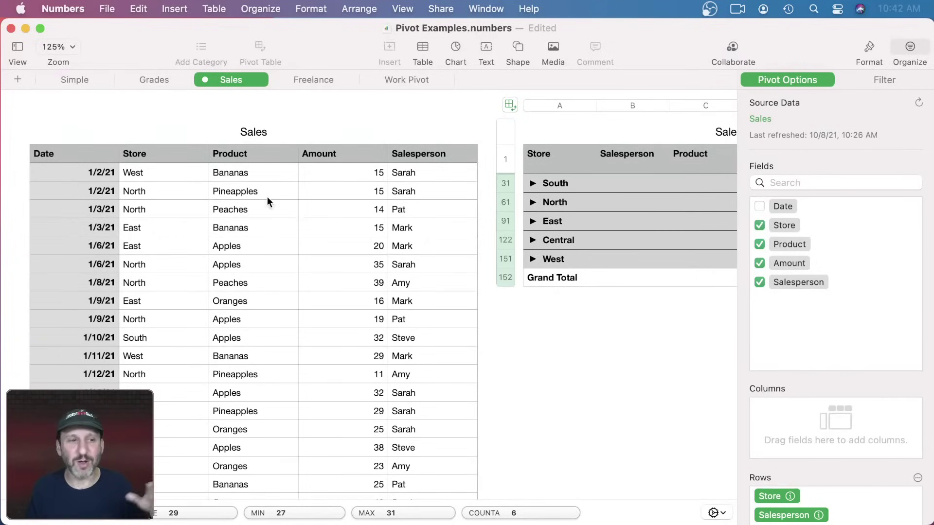
pyautogui.hscroll(5, 474, 261)
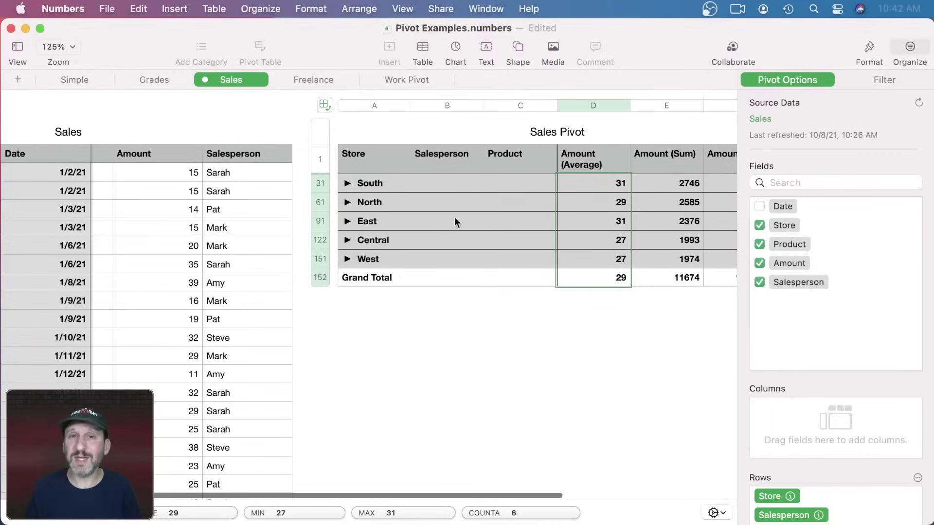
pyautogui.hscroll(5, 382, 210)
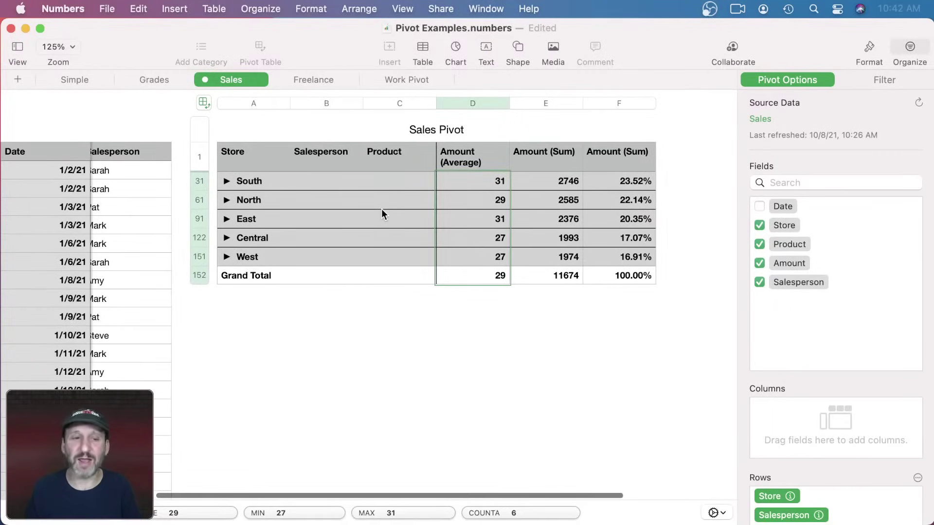